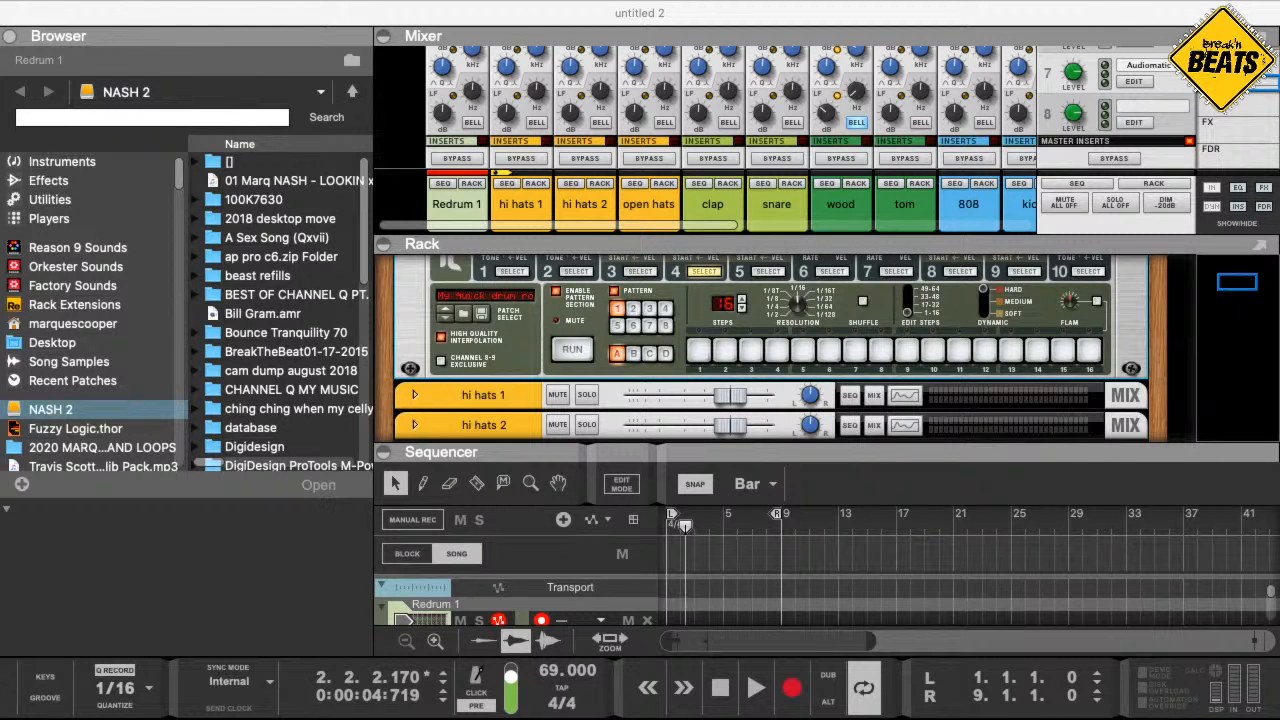
key(ctrl+Up)
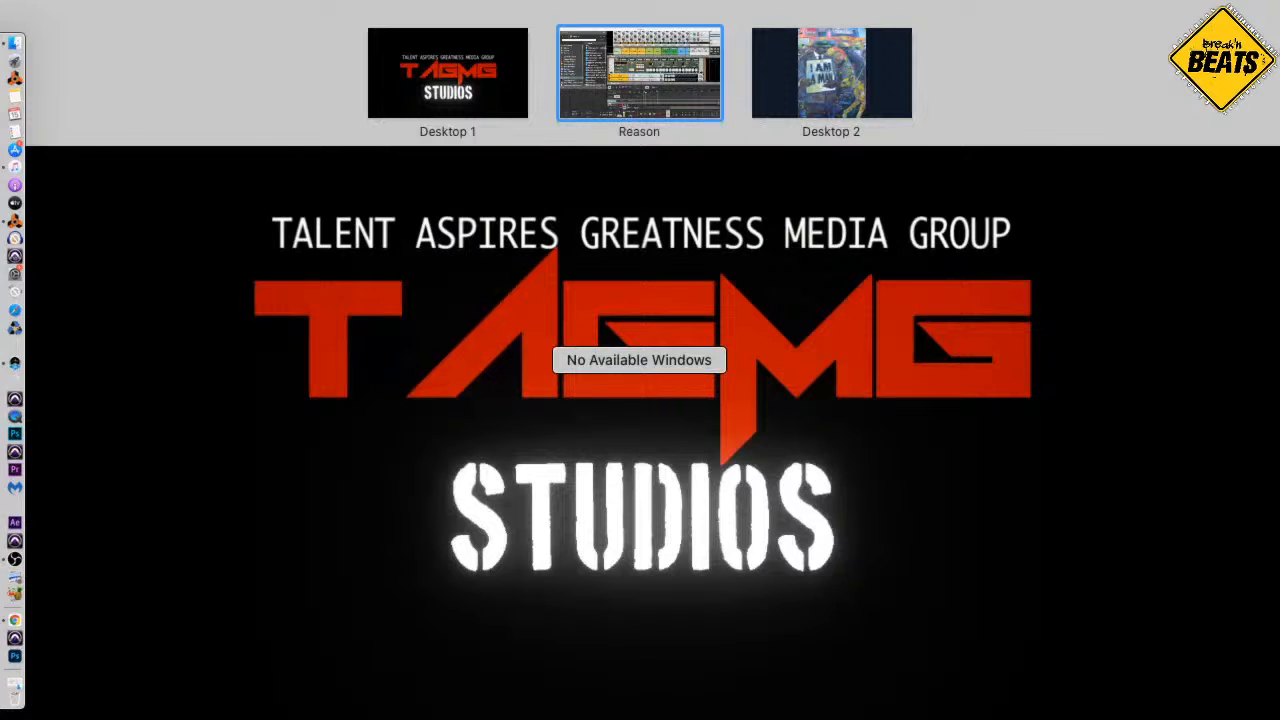
key(ctrl+Up)
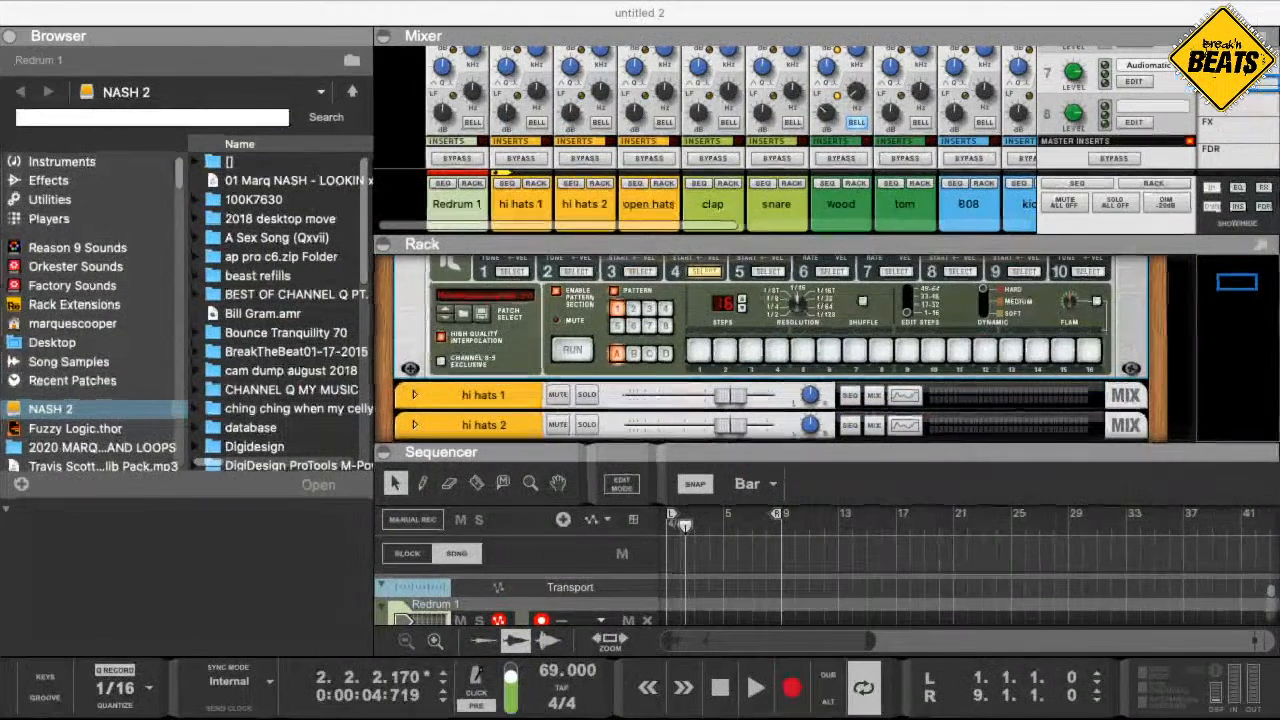
key(ctrl+Up)
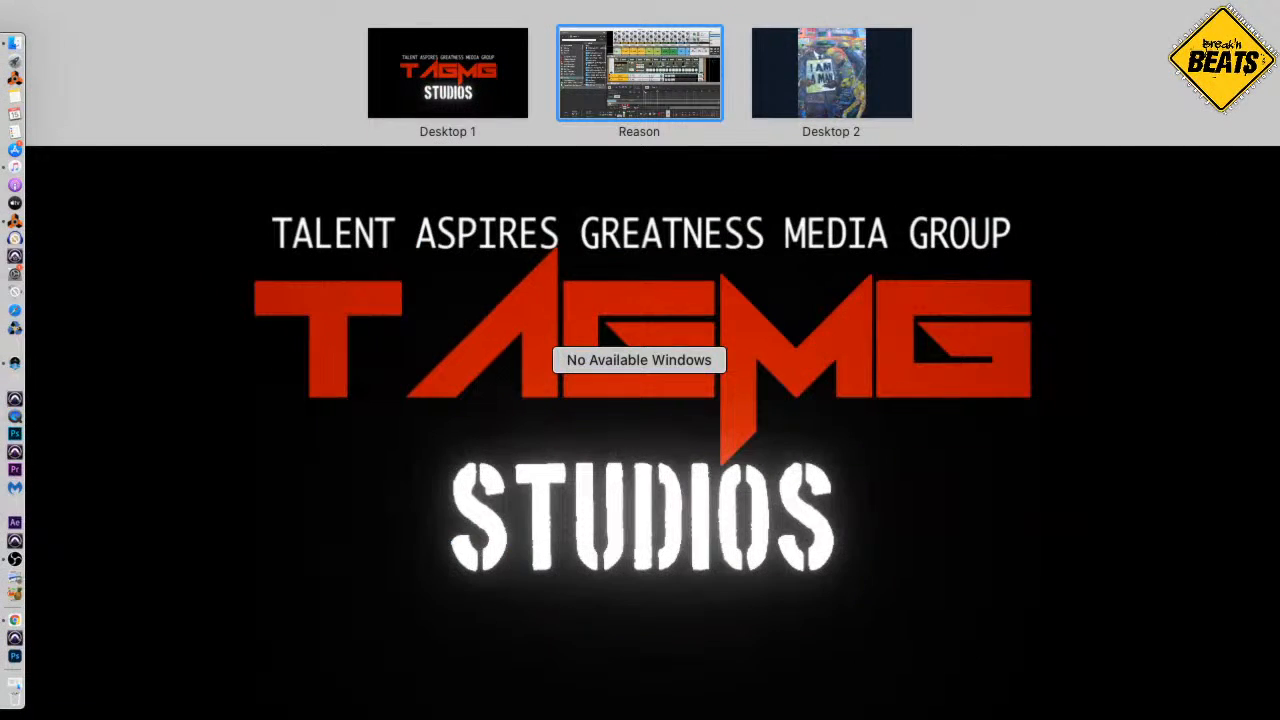
key(ctrl+Up)
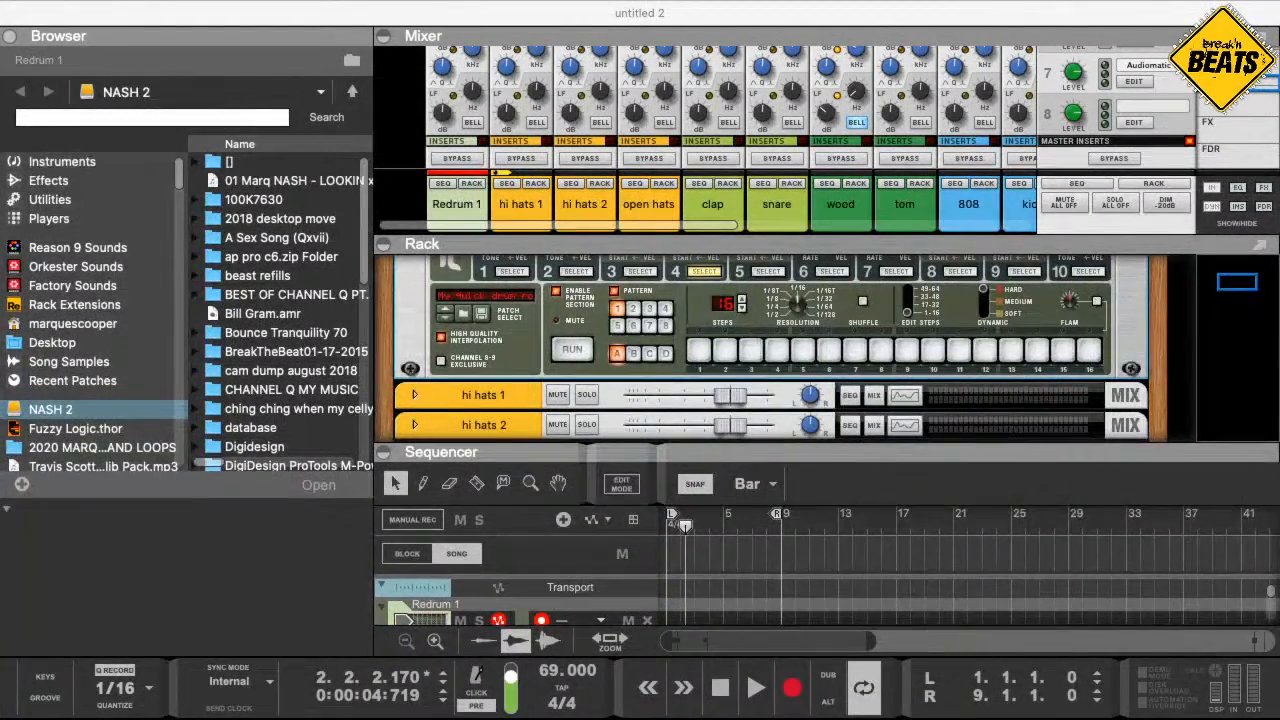
key(ctrl+Up)
key(ctrl+Up)
- Play the song from bar 1 while looking over Redrum and its drum mix channels in the rack, and stop playback
drag(776, 514, 645, 535)
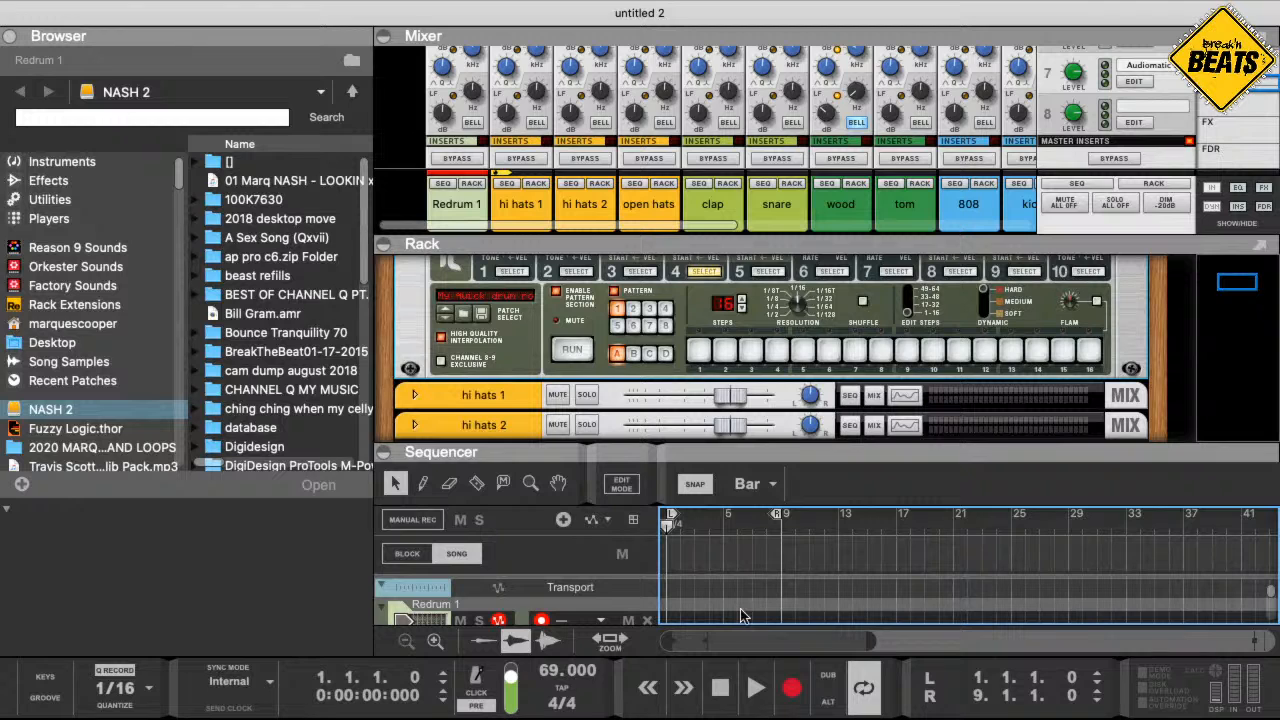
click(755, 690)
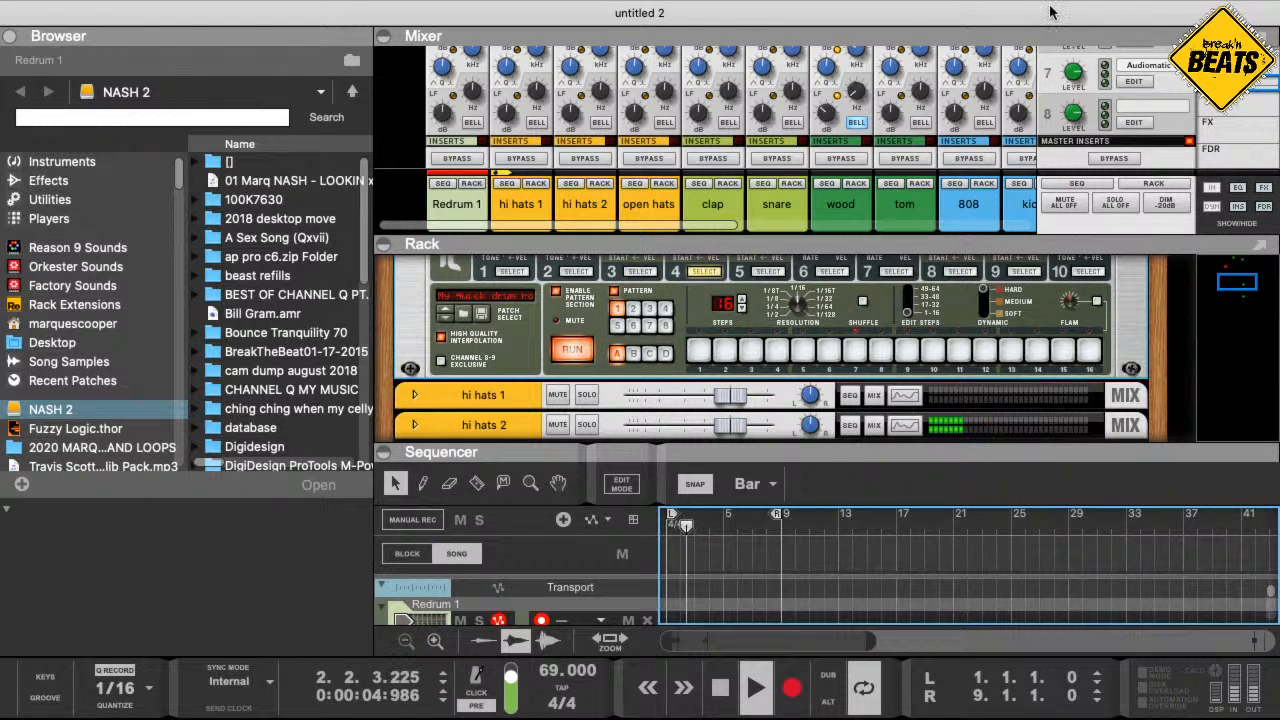
scroll(790, 350, up, 2)
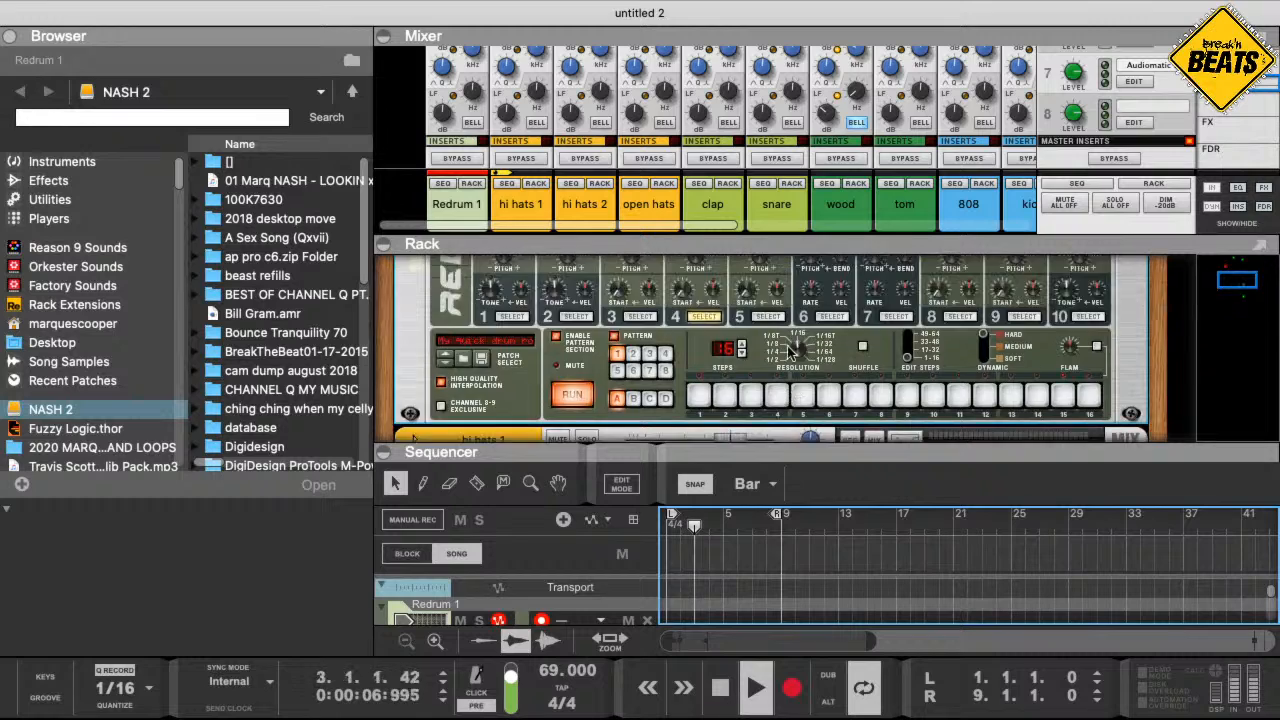
scroll(790, 350, down, 10)
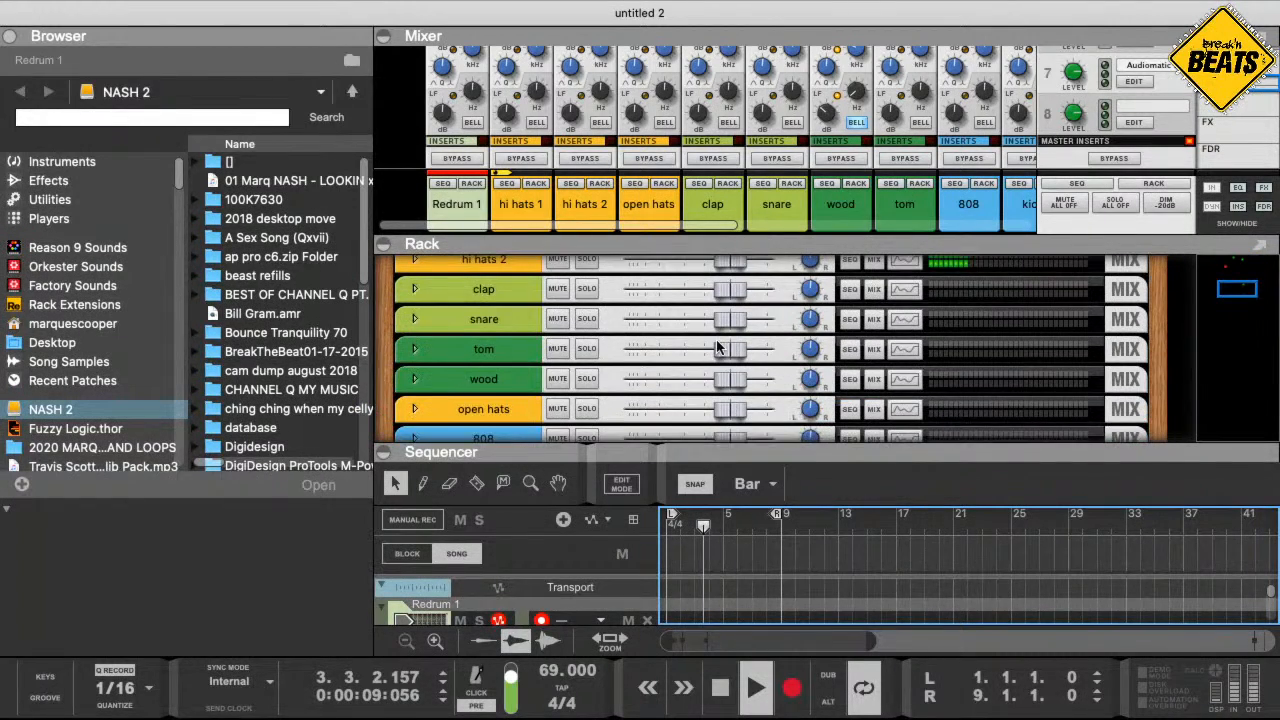
scroll(717, 347, up, 1)
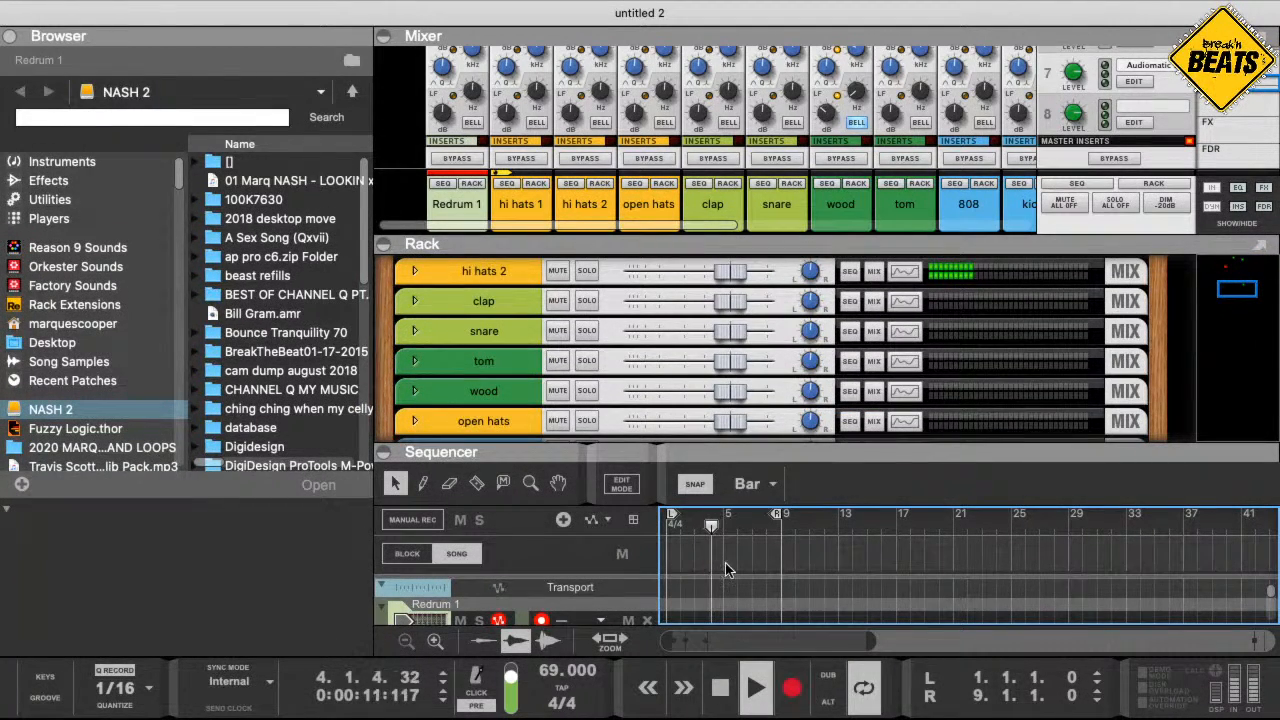
click(729, 685)
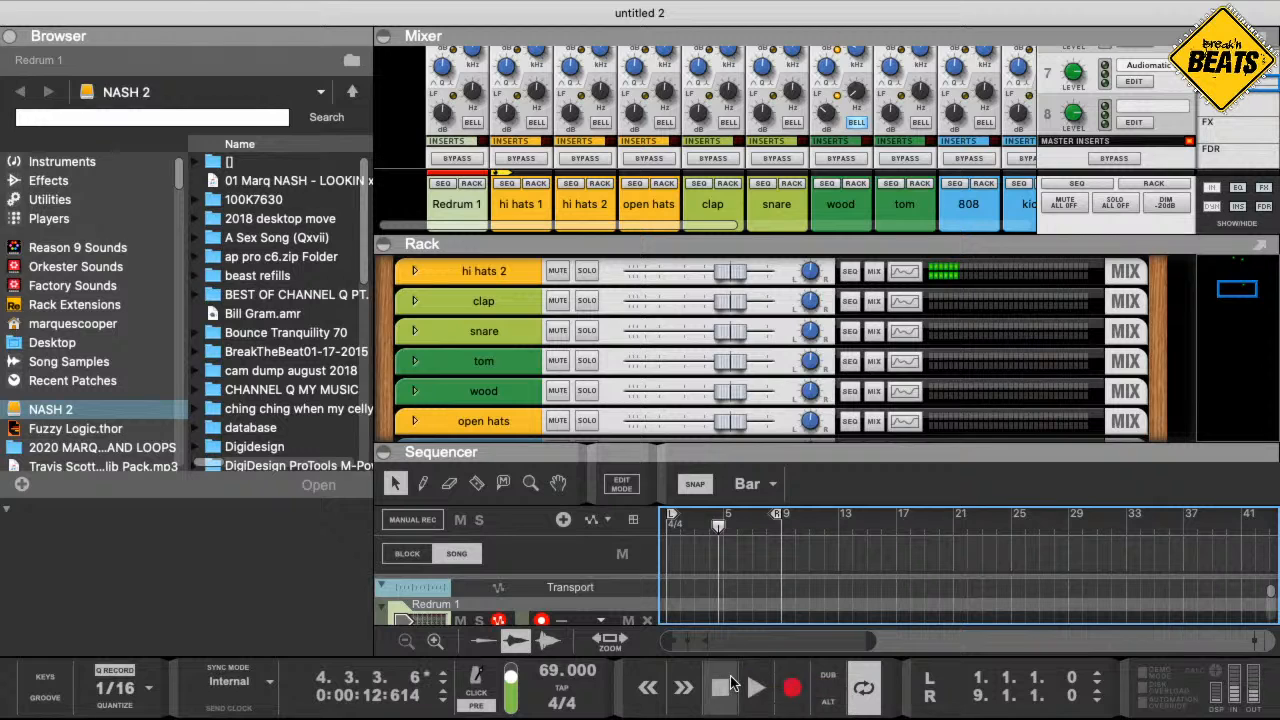
- Restart playback from bar 1 and collapse the Redrum 1 track in the sequencer
drag(700, 515, 665, 525)
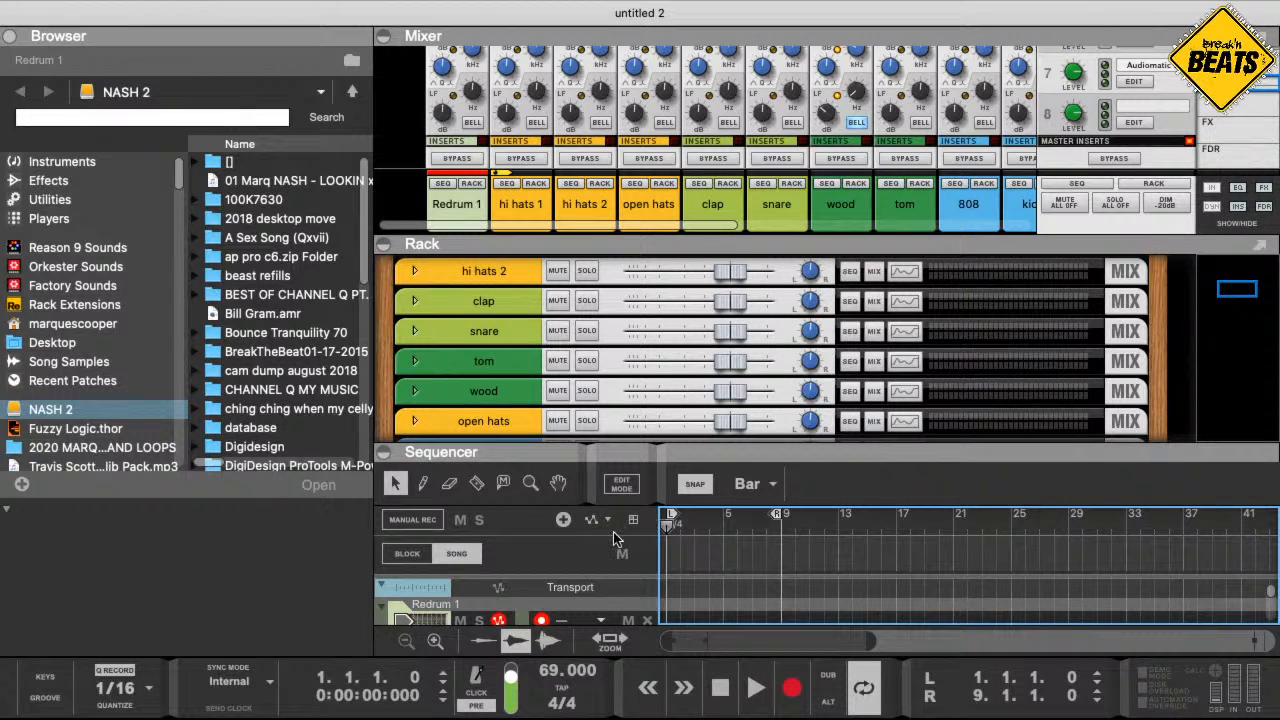
click(733, 688)
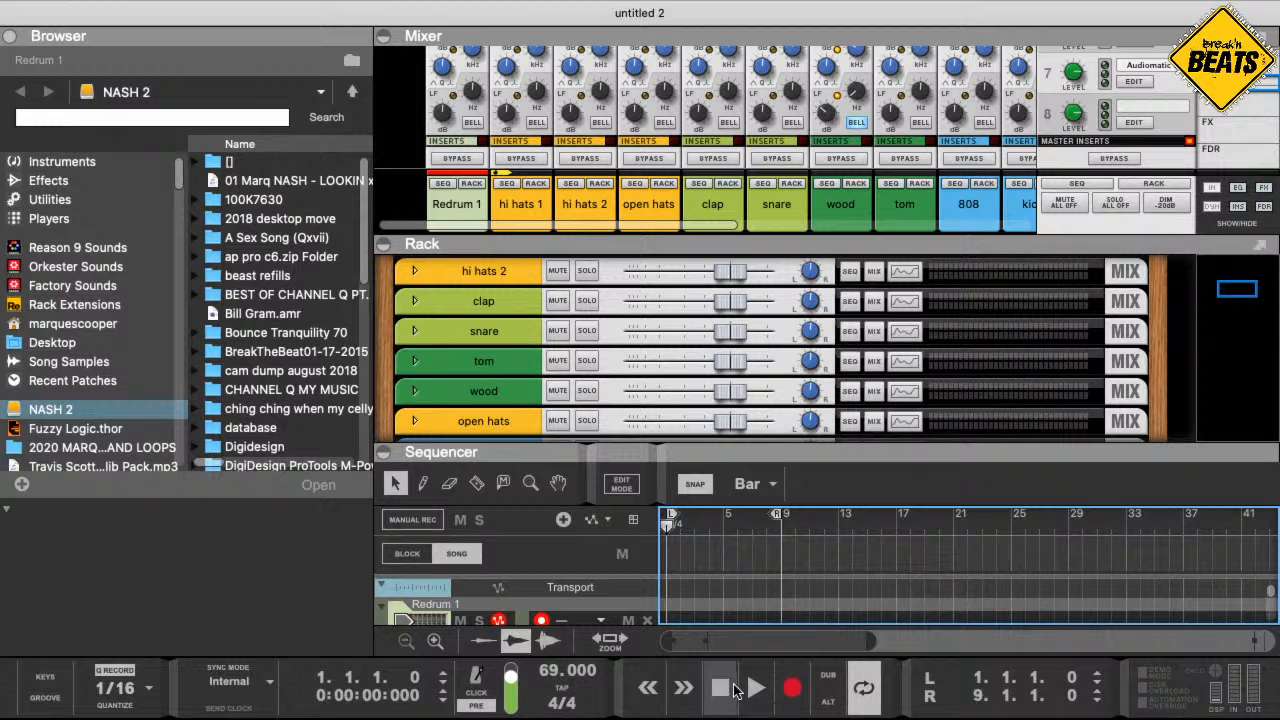
click(755, 688)
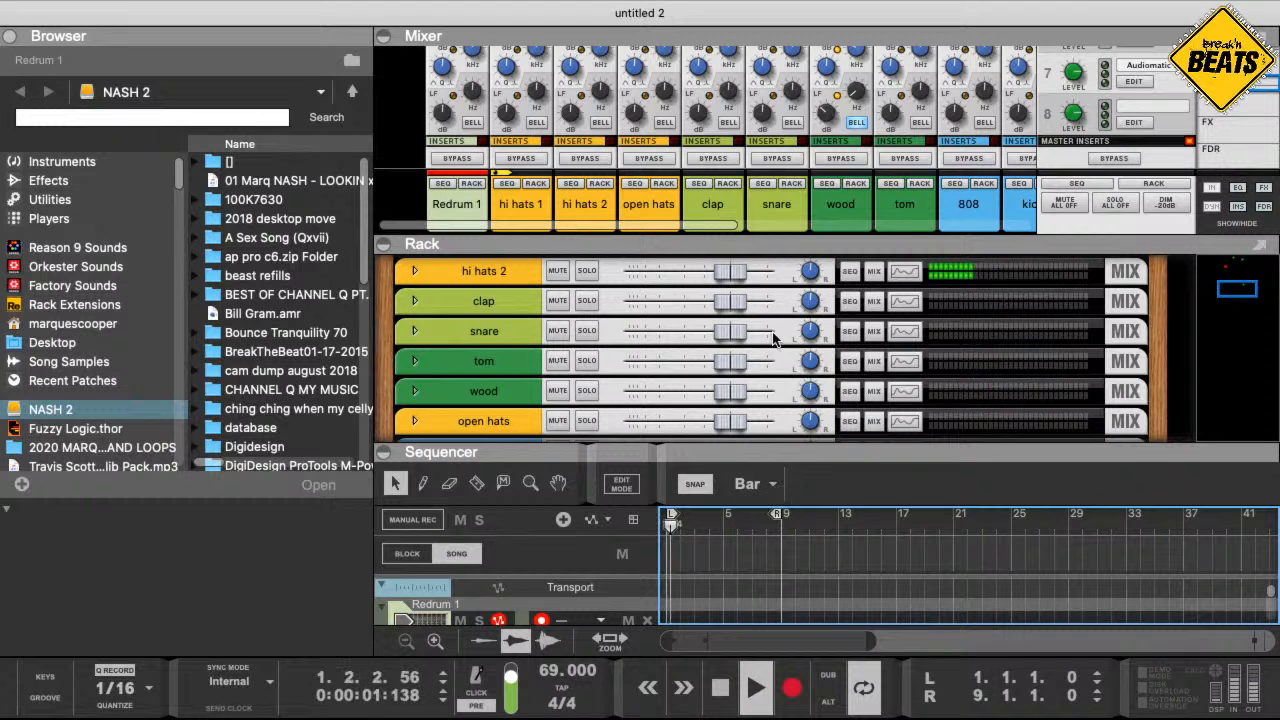
scroll(773, 338, up, 5)
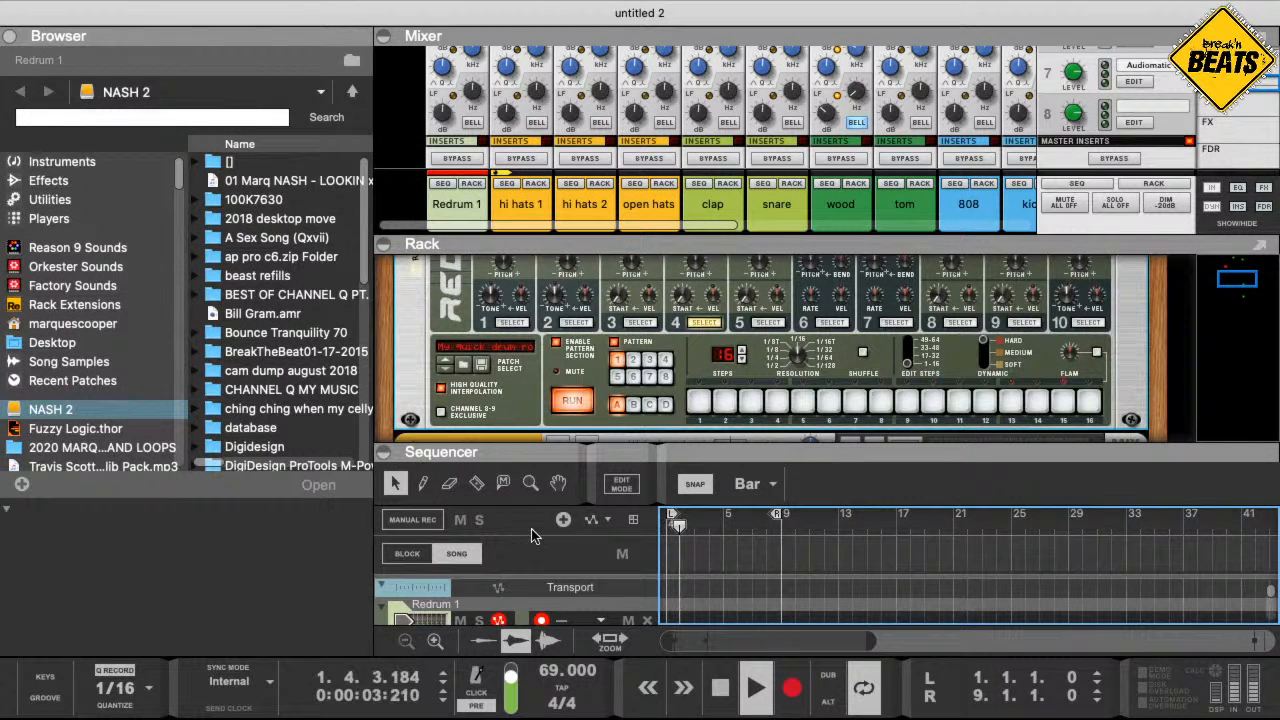
click(381, 609)
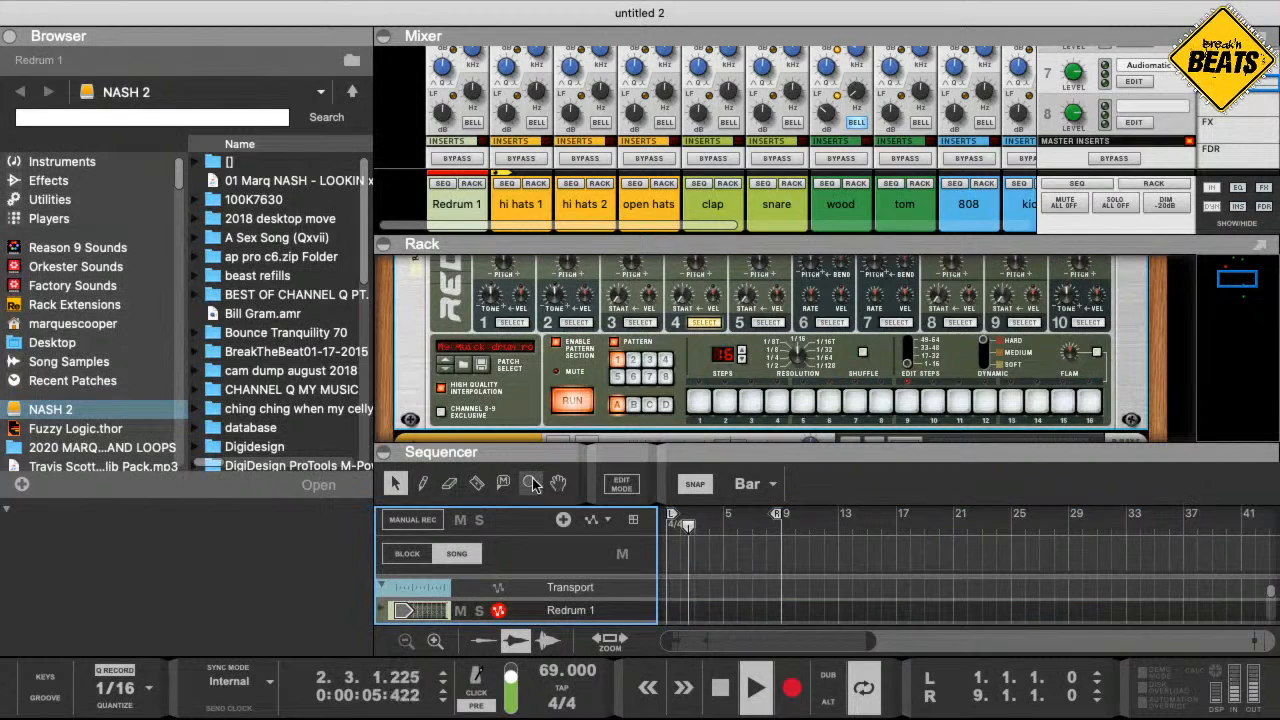
- Enable steps 5 and 13 for Redrum's drum channel 4 and copy the pattern to the track
click(802, 400)
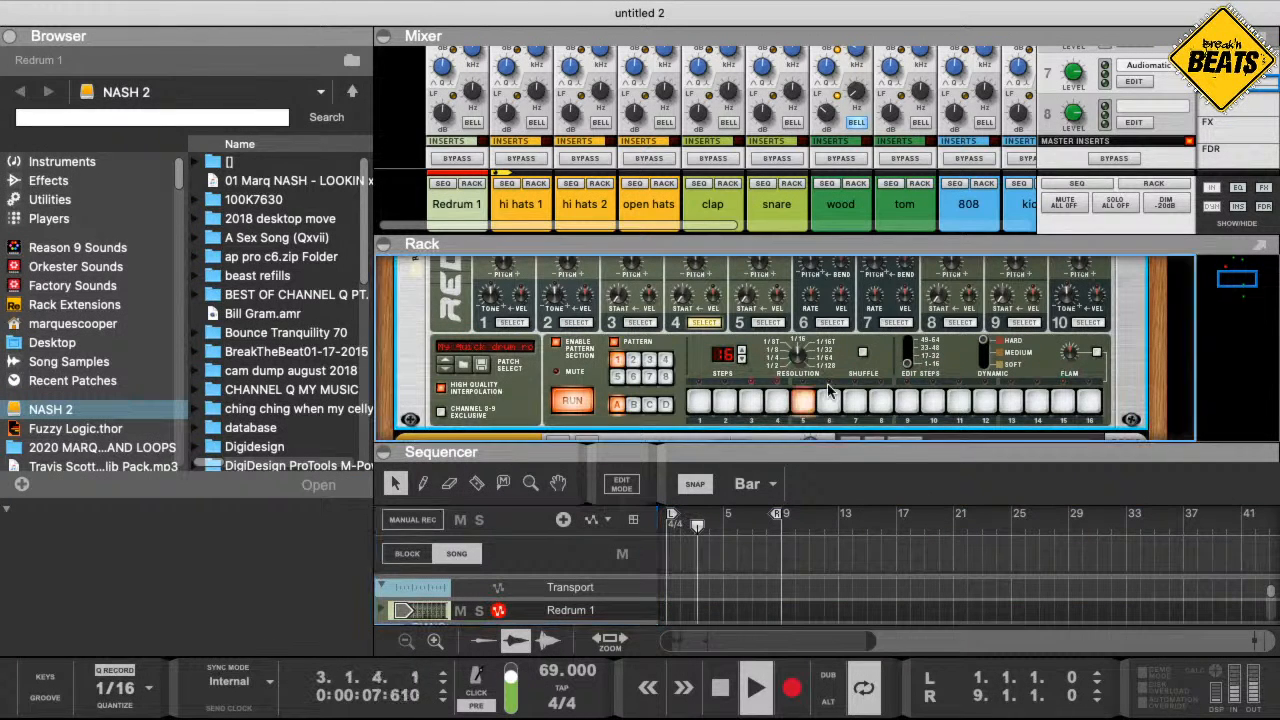
click(1009, 402)
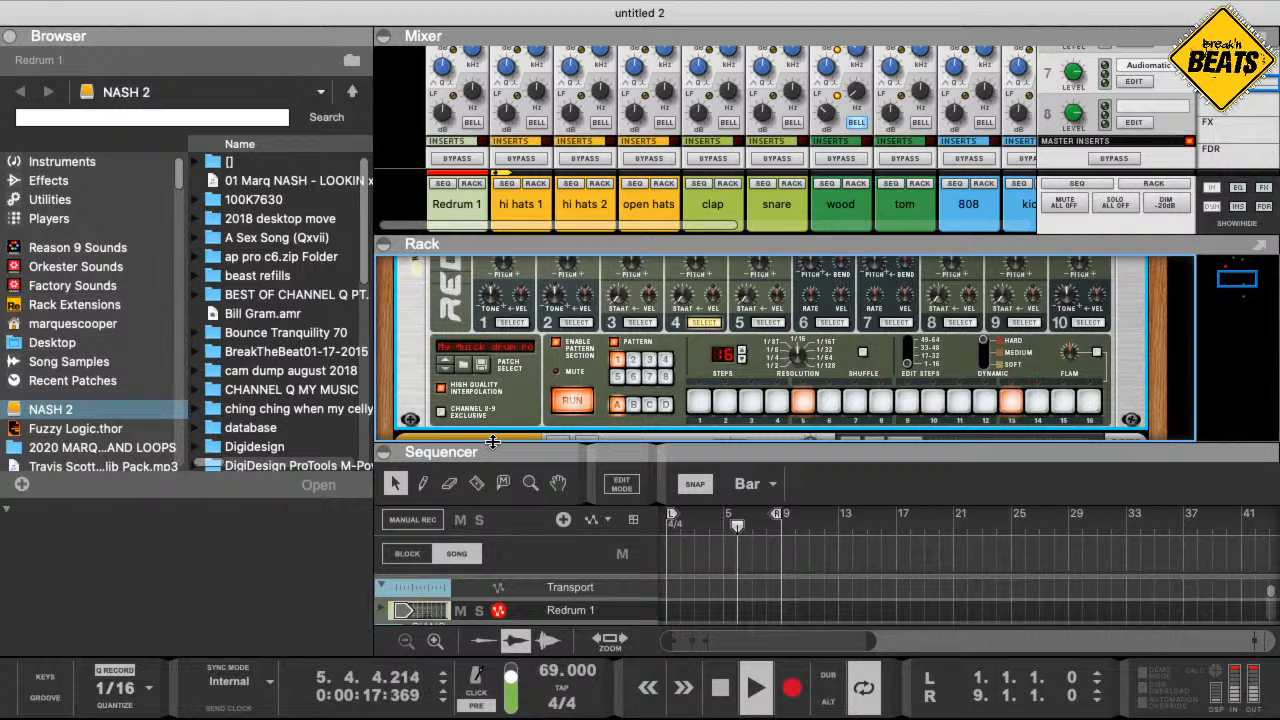
right_click(489, 399)
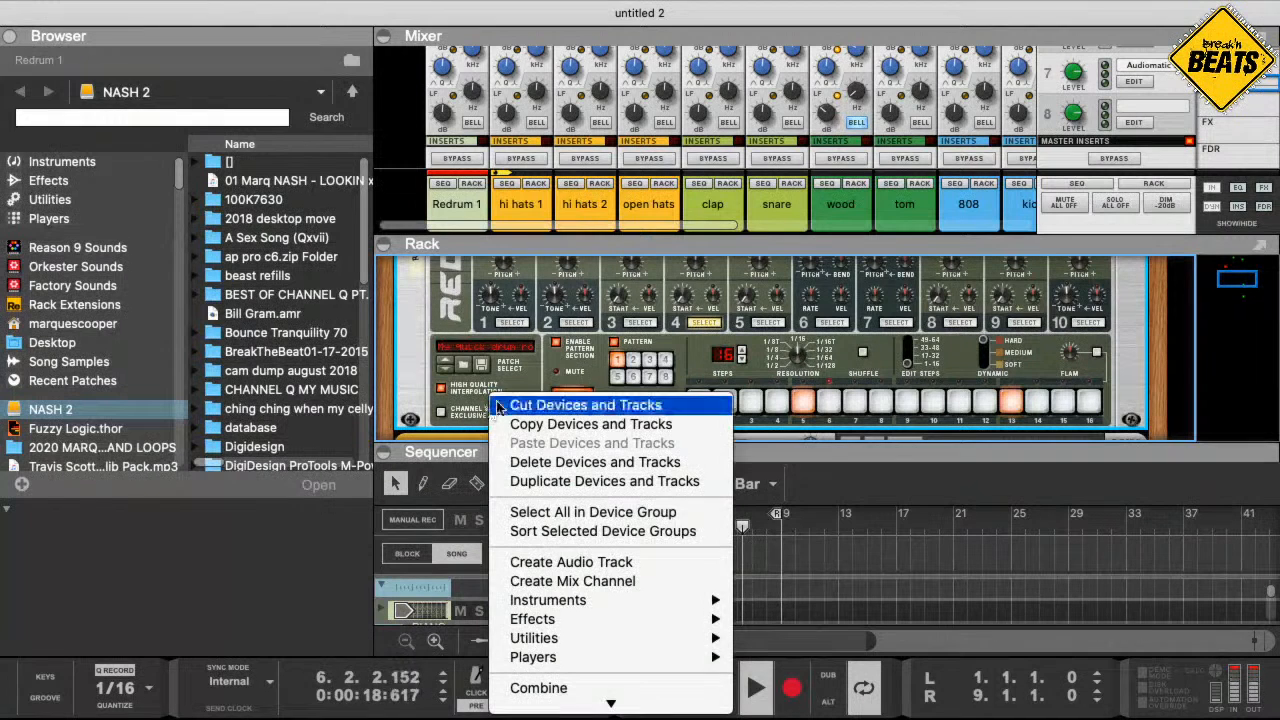
mouse_move(538, 623)
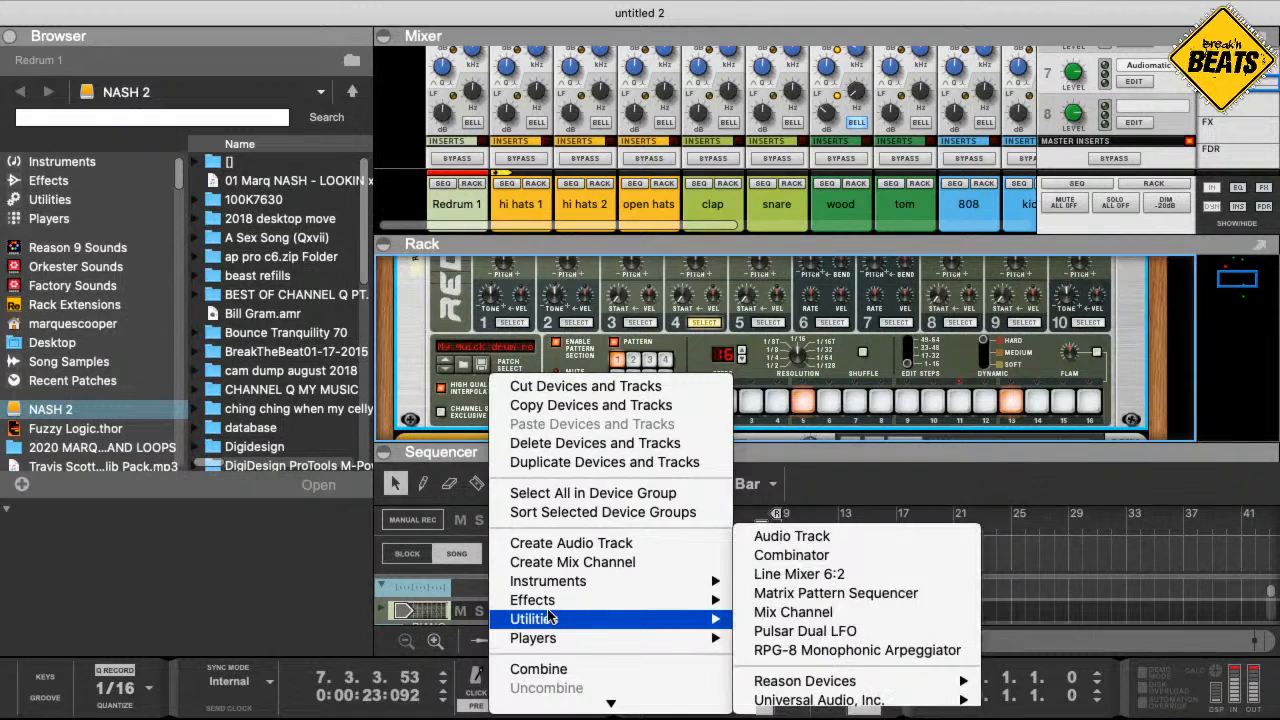
scroll(545, 628, down, 10)
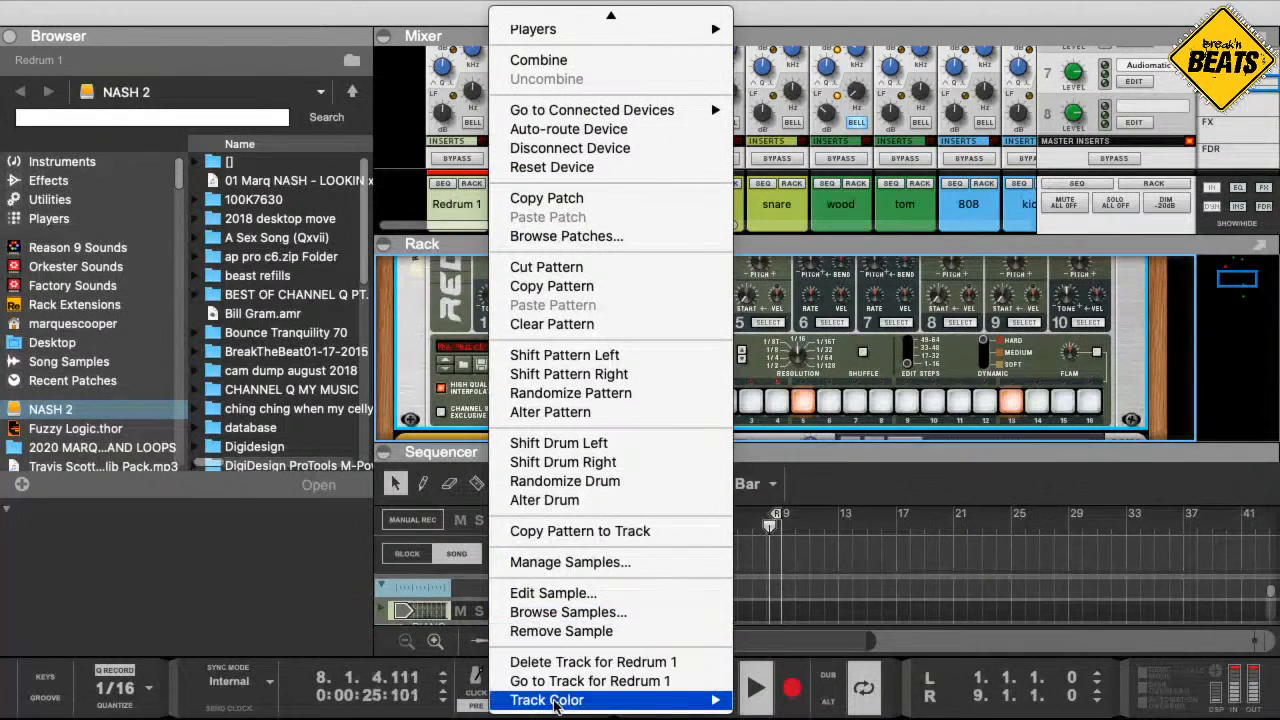
scroll(568, 550, up, 1)
scroll(590, 620, down, 1)
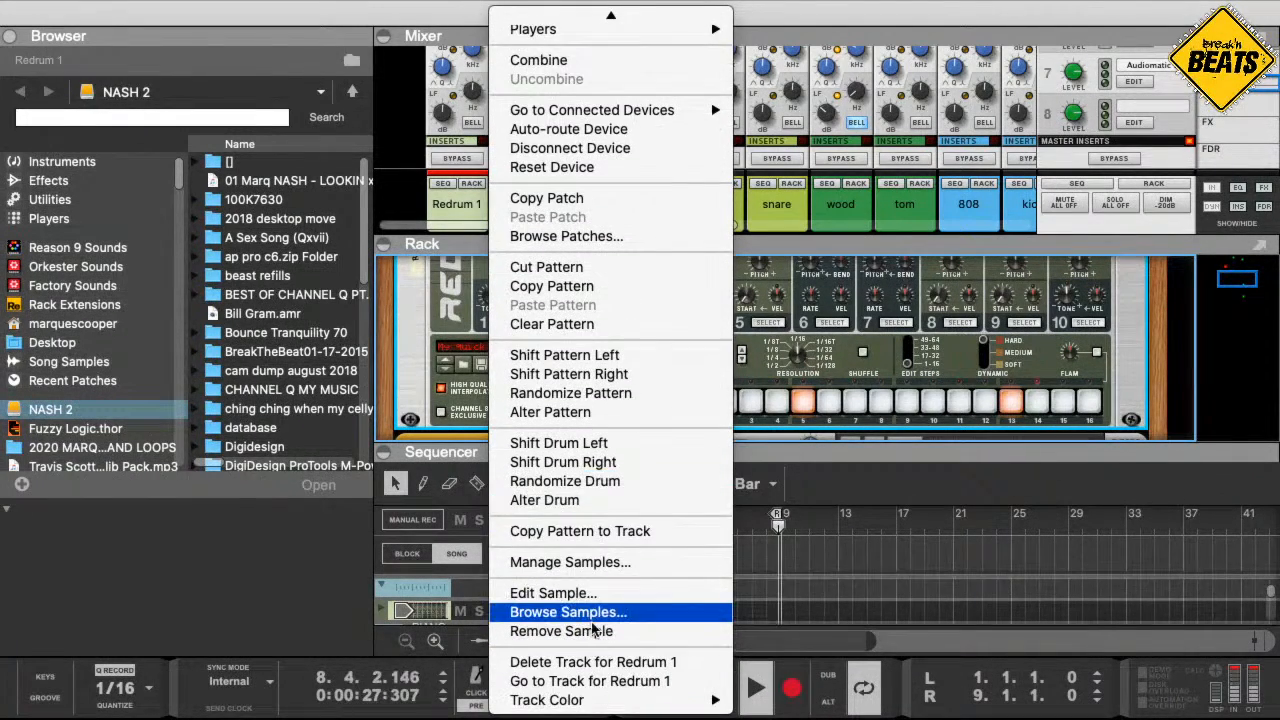
click(640, 527)
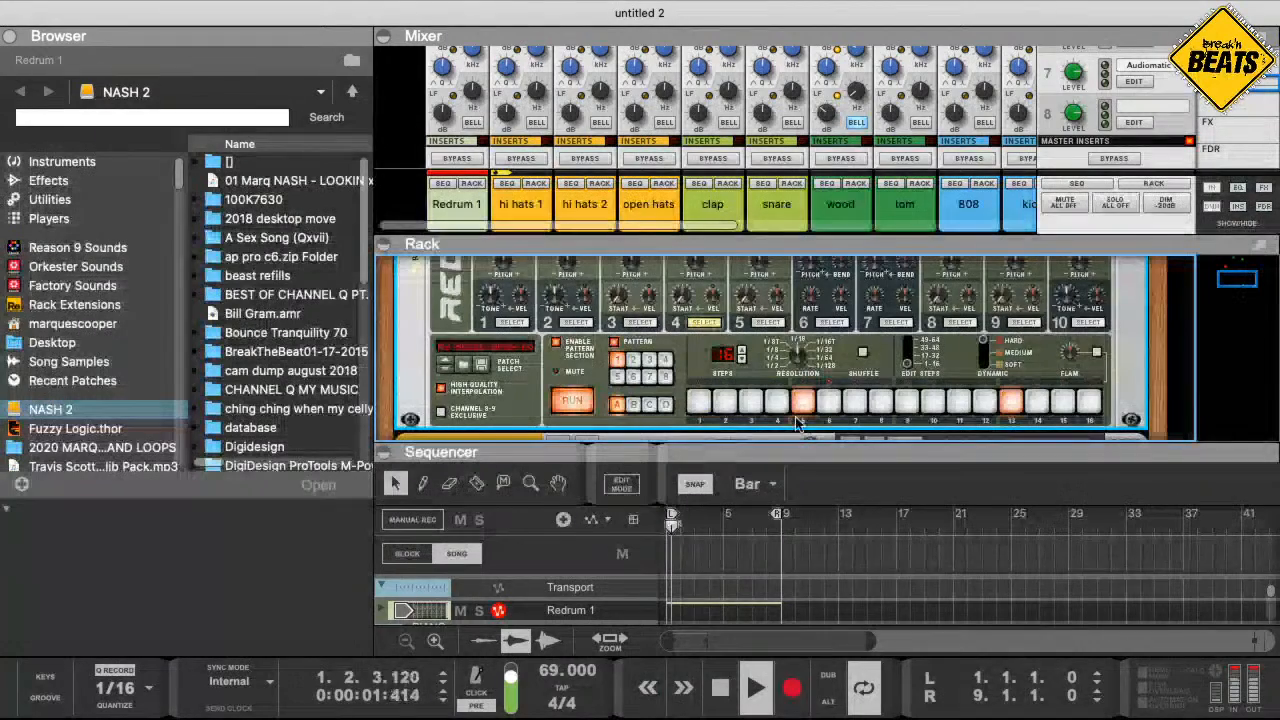
- Clear drum channel 4's hits on steps 5 and 13 from the Redrum pattern
click(826, 402)
click(820, 410)
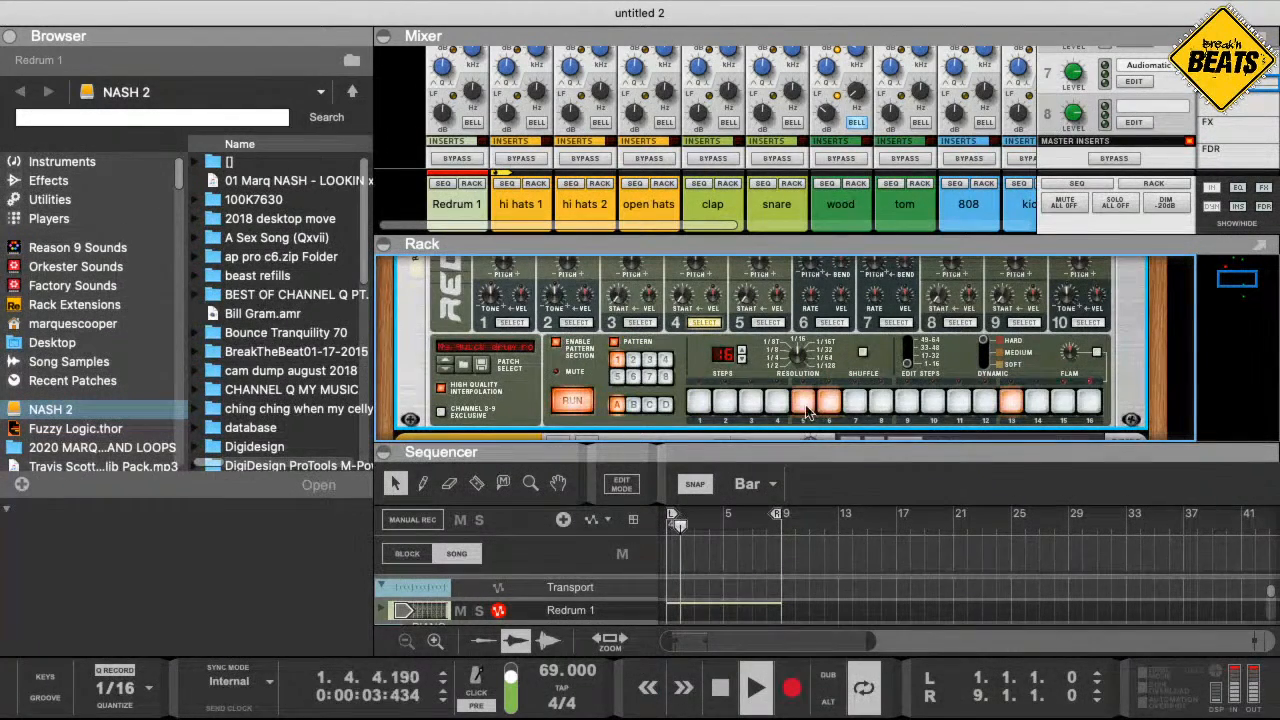
click(805, 410)
click(1014, 411)
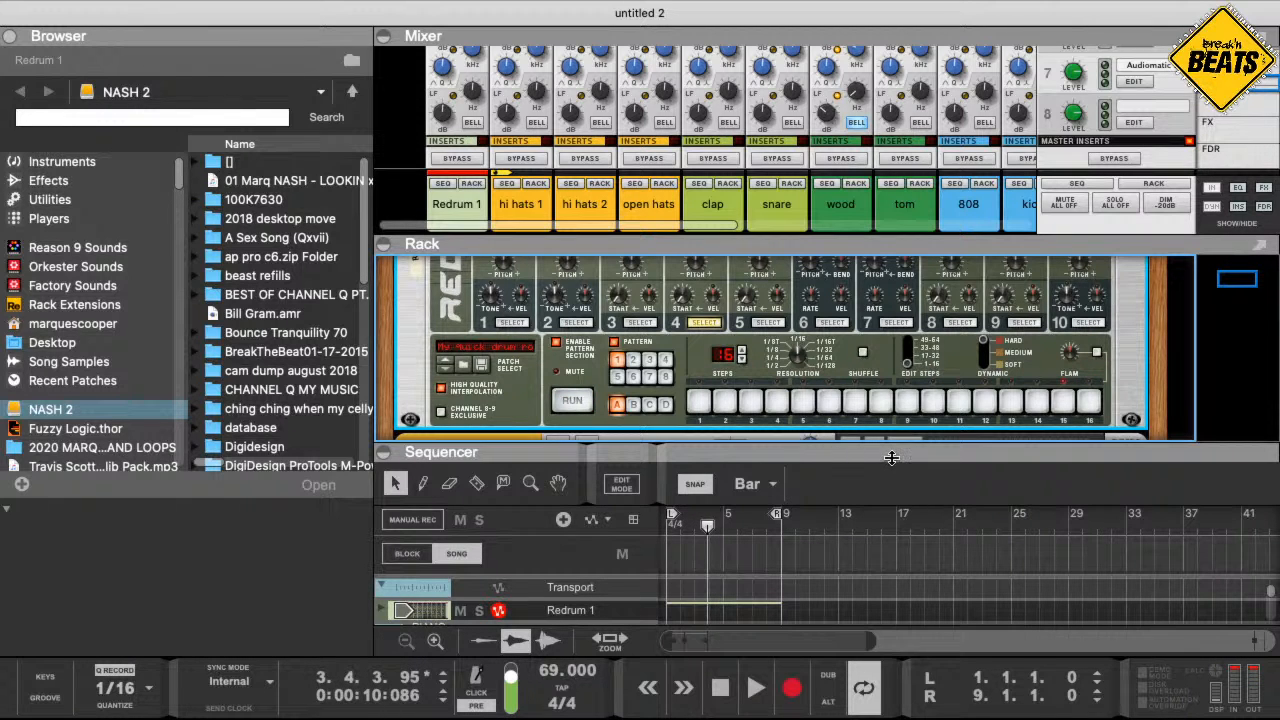
- Select drum channel 9 in Redrum and start playback from the current song position
scroll(940, 405, up, 2)
scroll(946, 392, up, 3)
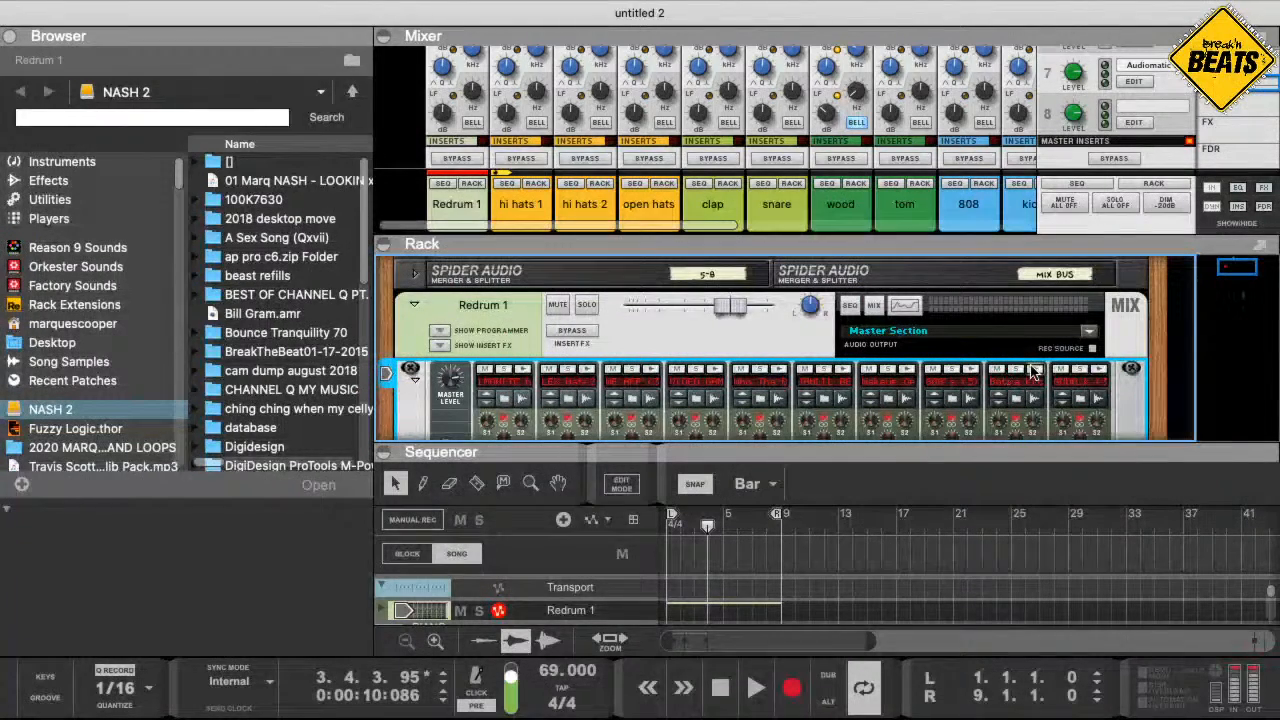
scroll(1030, 371, down, 4)
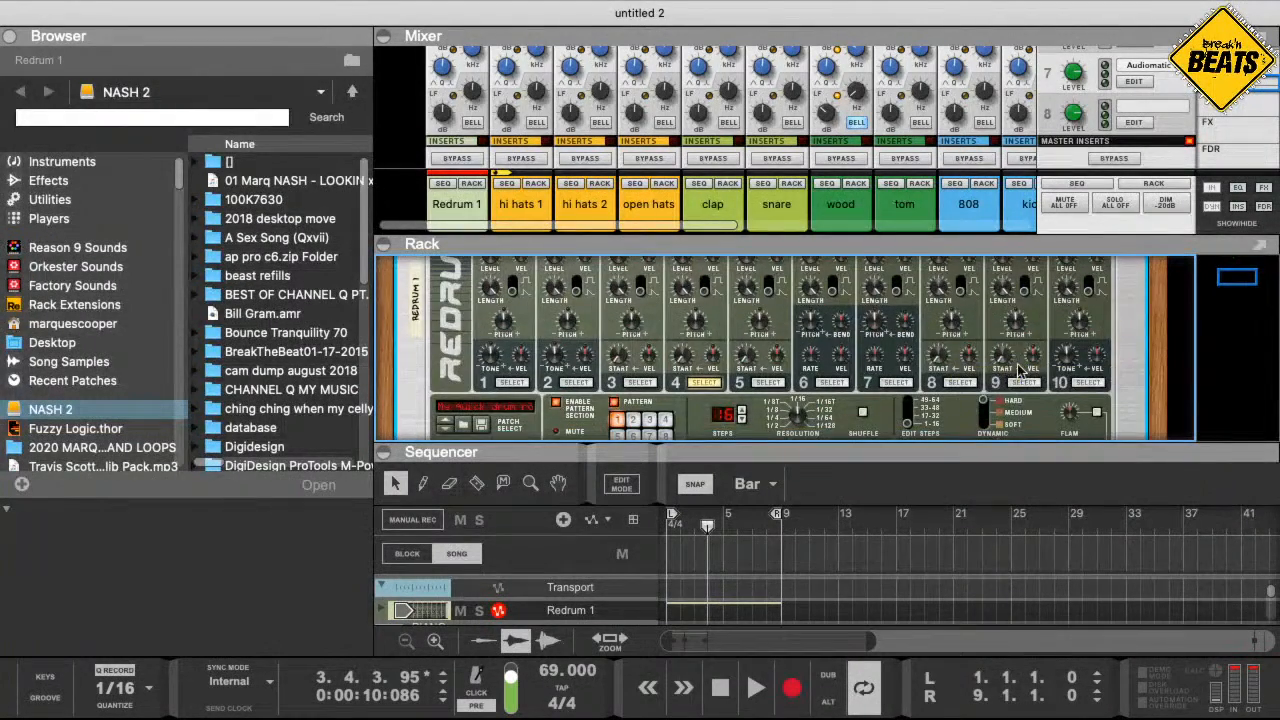
scroll(1012, 384, down, 2)
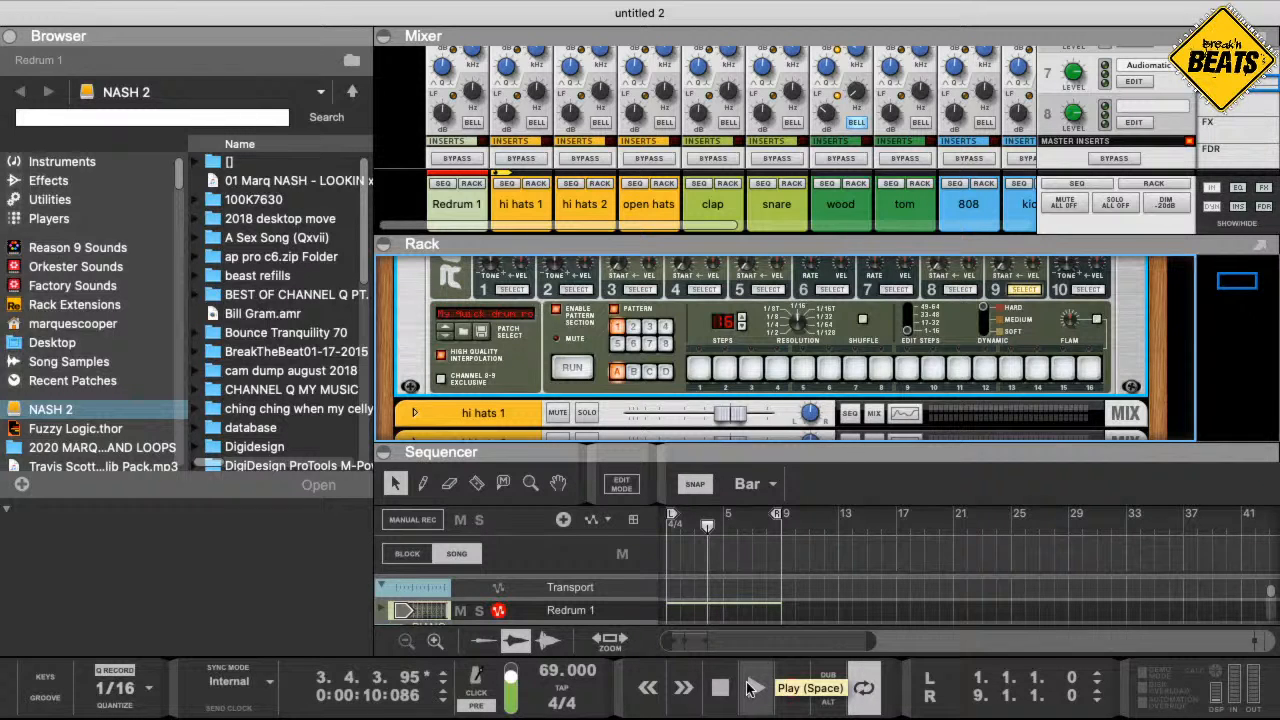
click(752, 688)
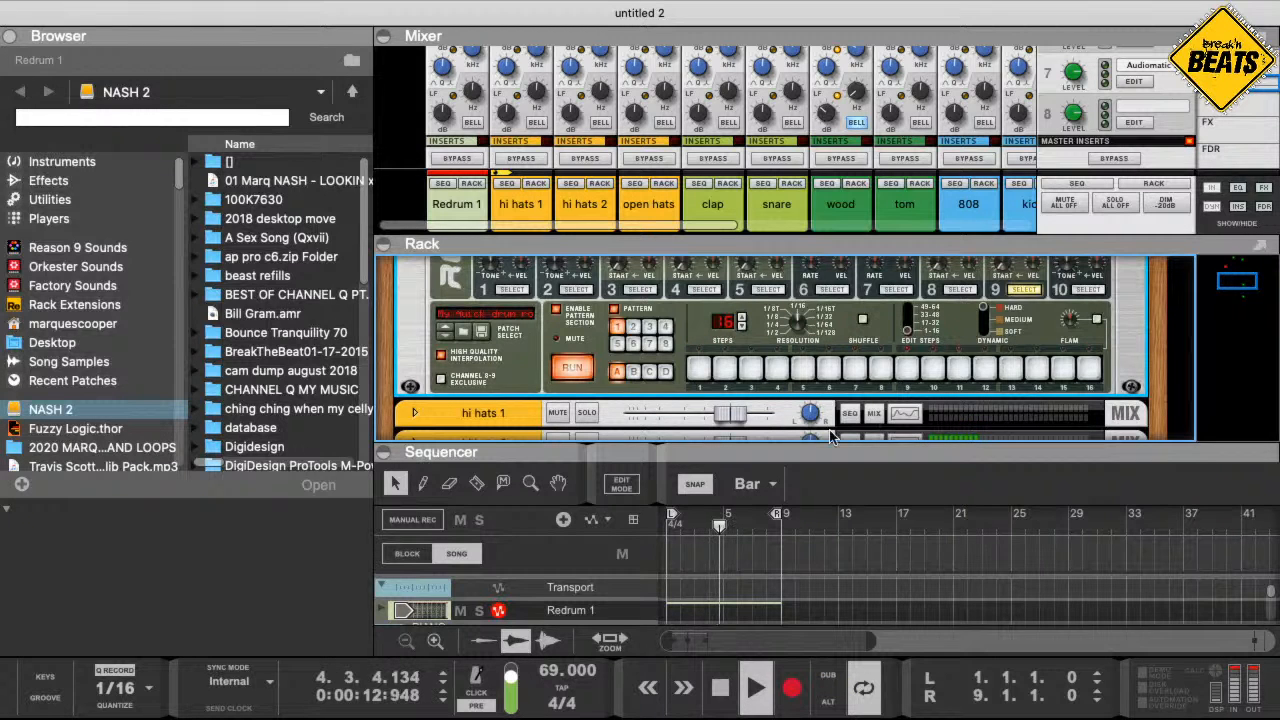
- Enable steps 1, 4 and 12 for Redrum's drum channel 9 and stop playback
click(701, 370)
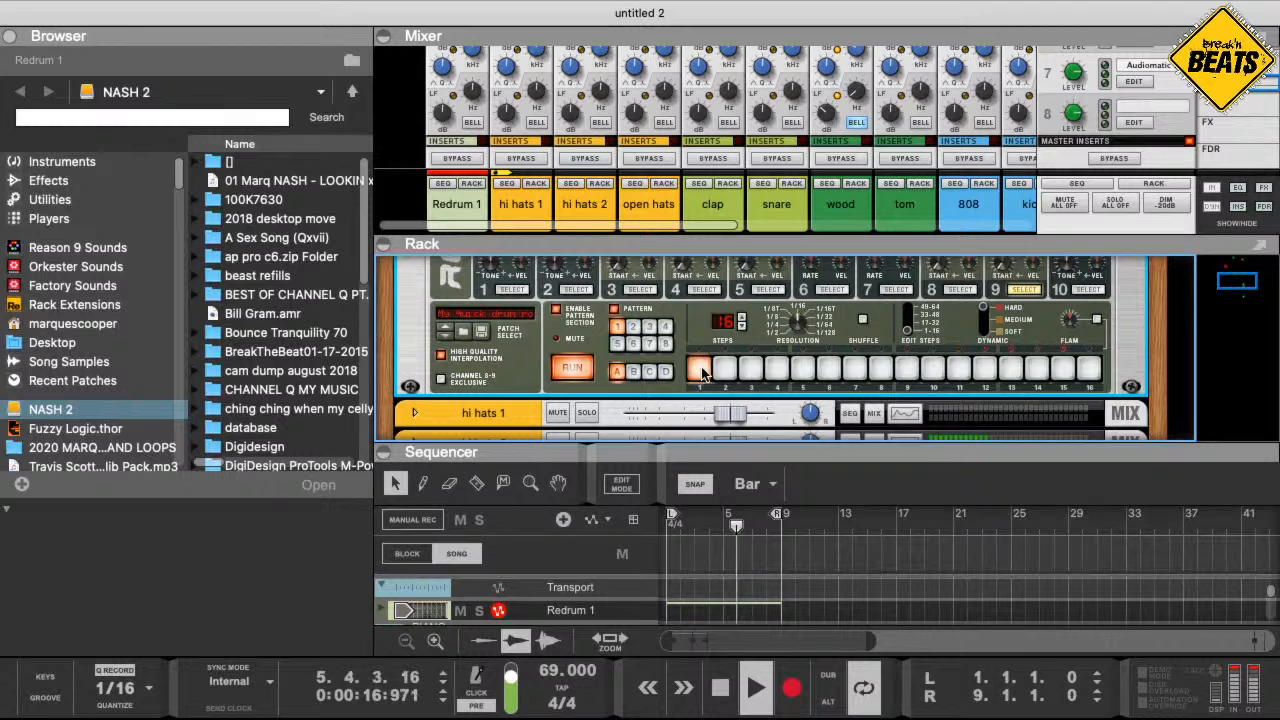
click(778, 370)
click(907, 370)
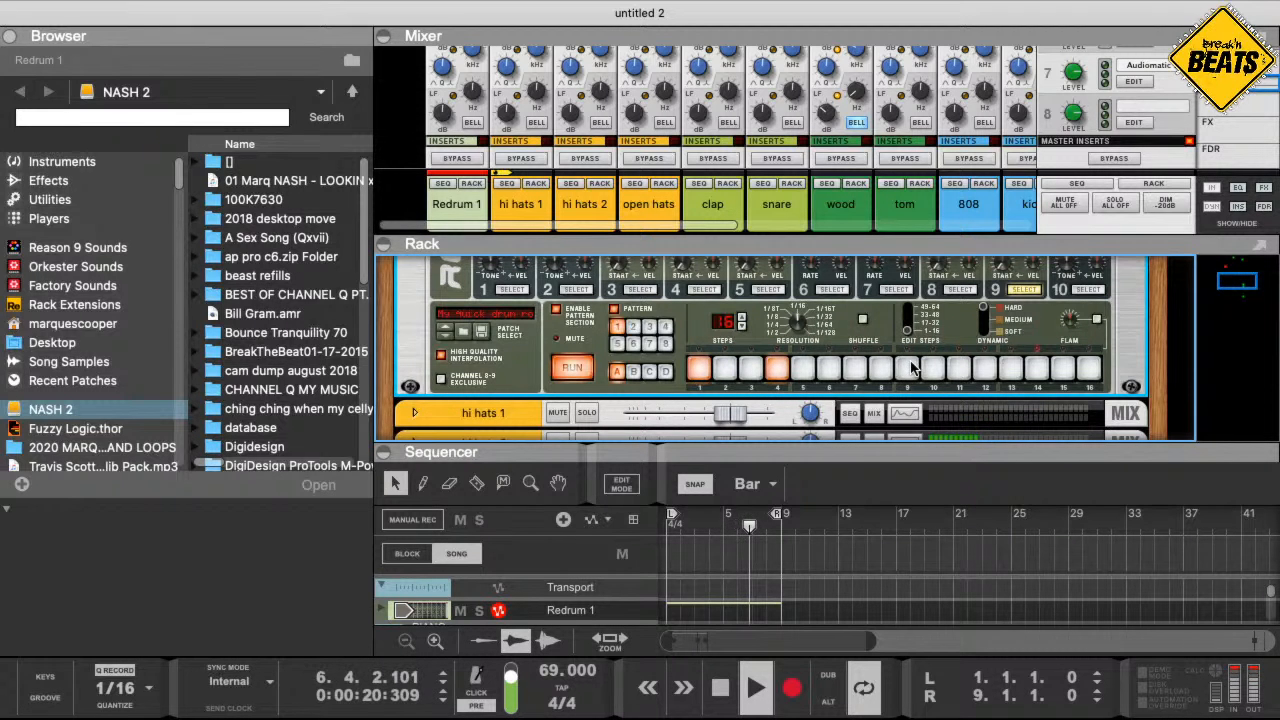
click(987, 370)
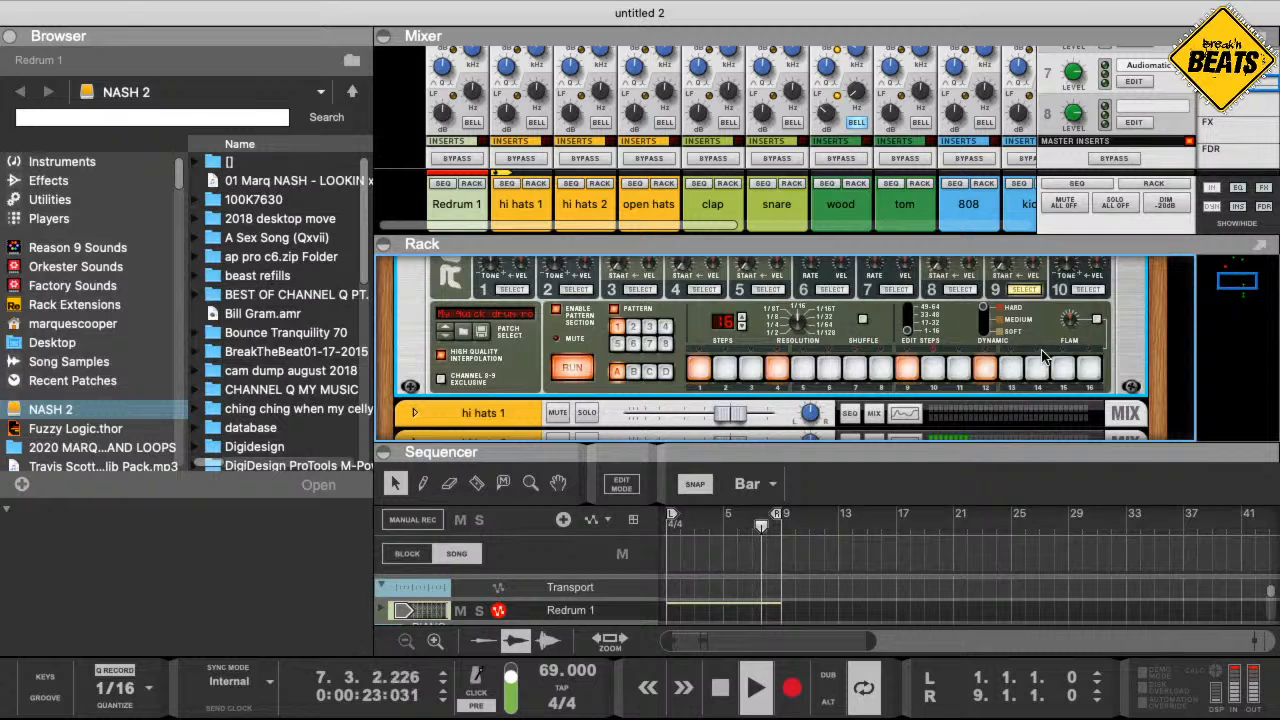
click(907, 369)
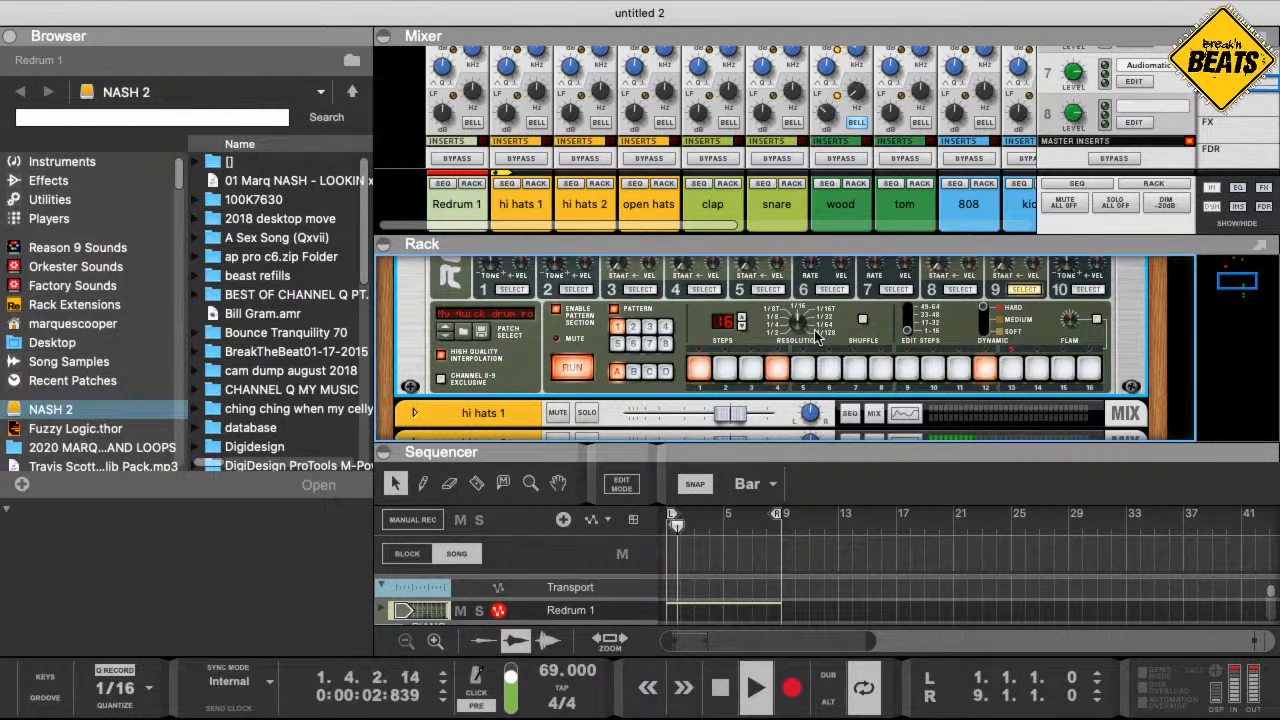
drag(796, 323, 792, 329)
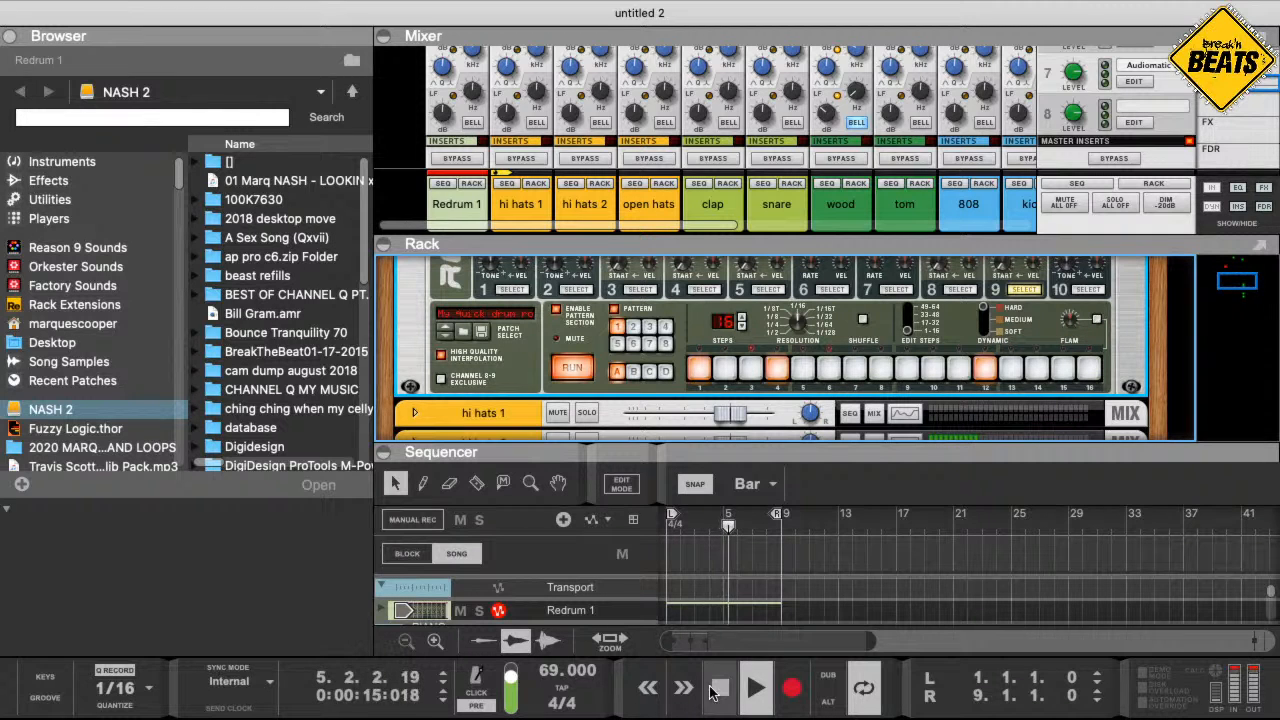
key(space)
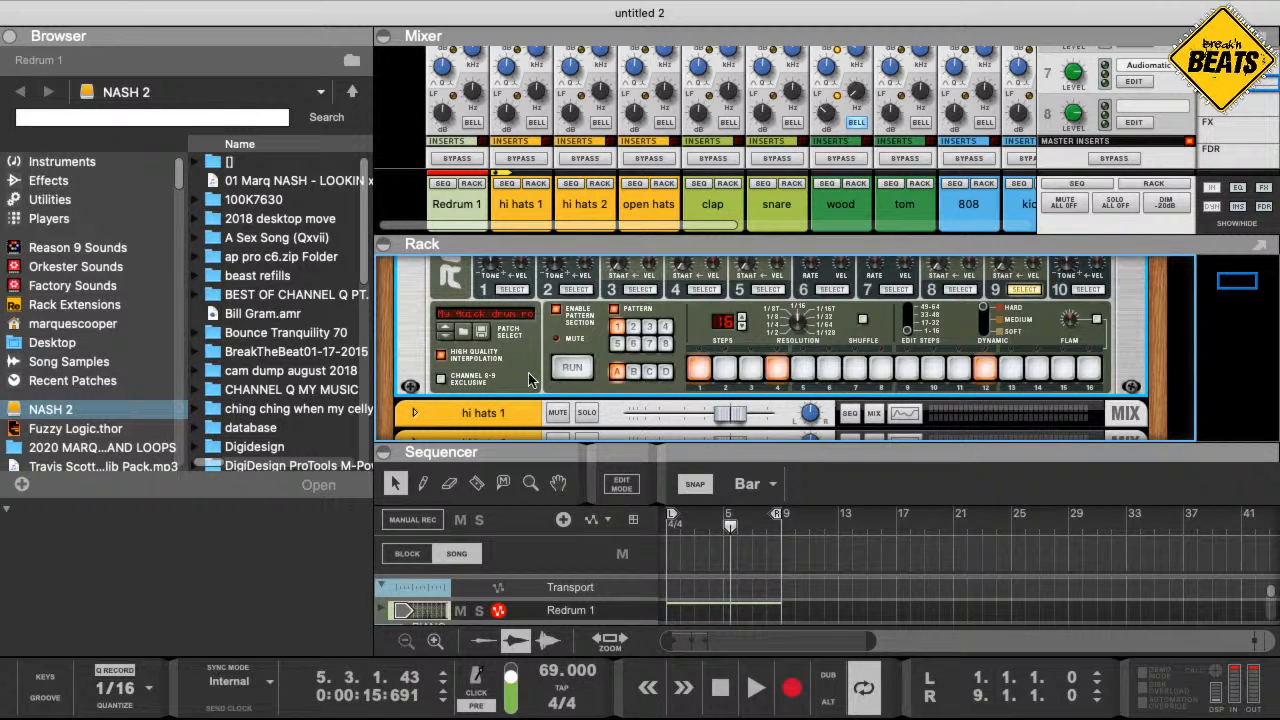
right_click(531, 372)
mouse_move(692, 716)
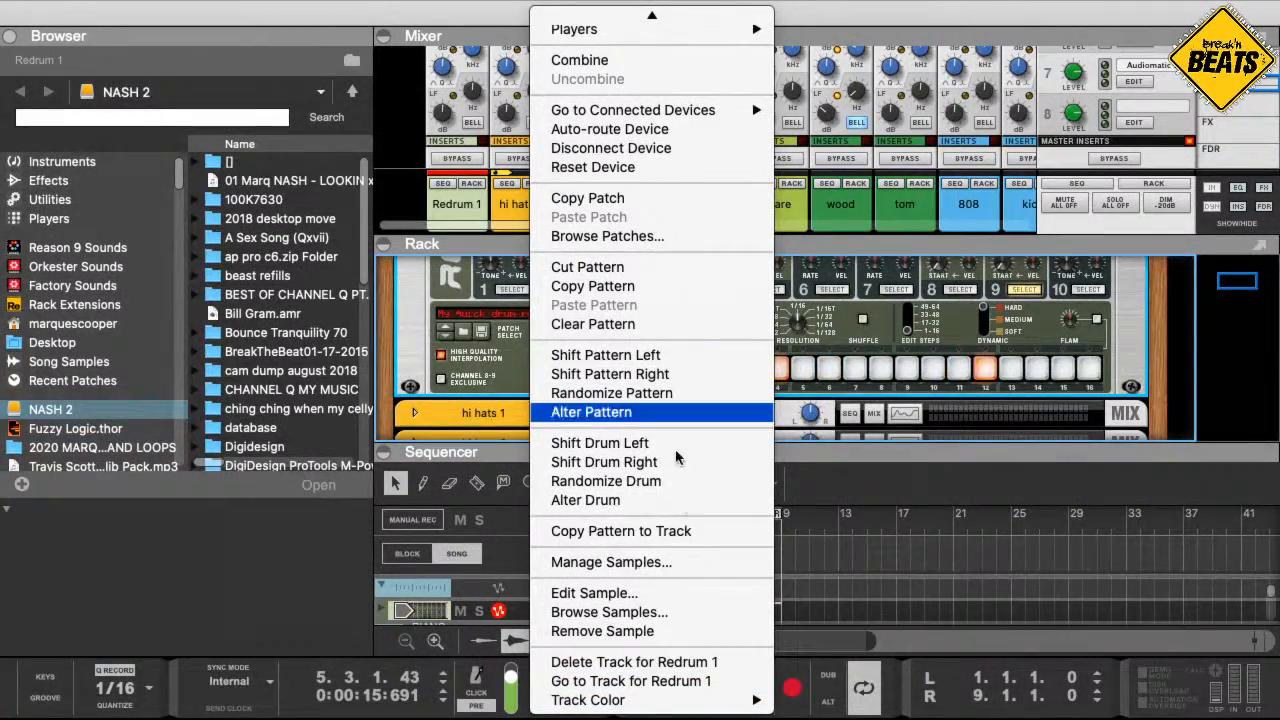
click(735, 531)
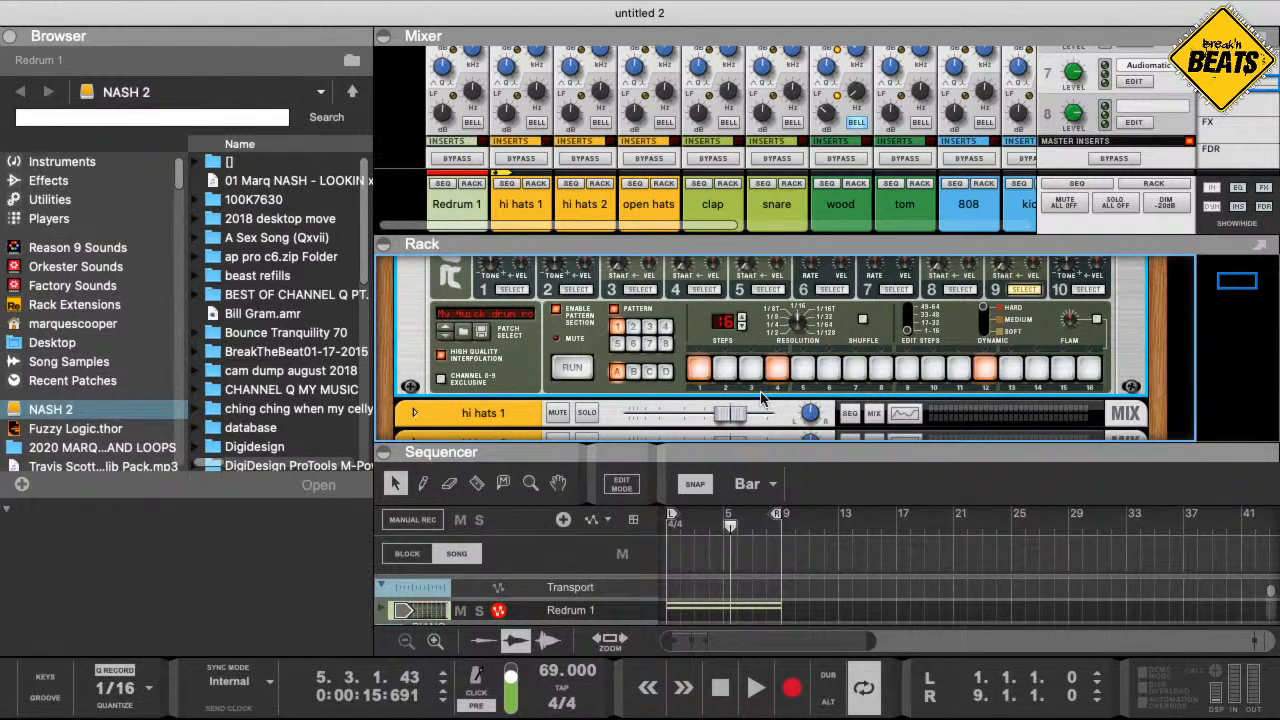
click(700, 370)
click(777, 370)
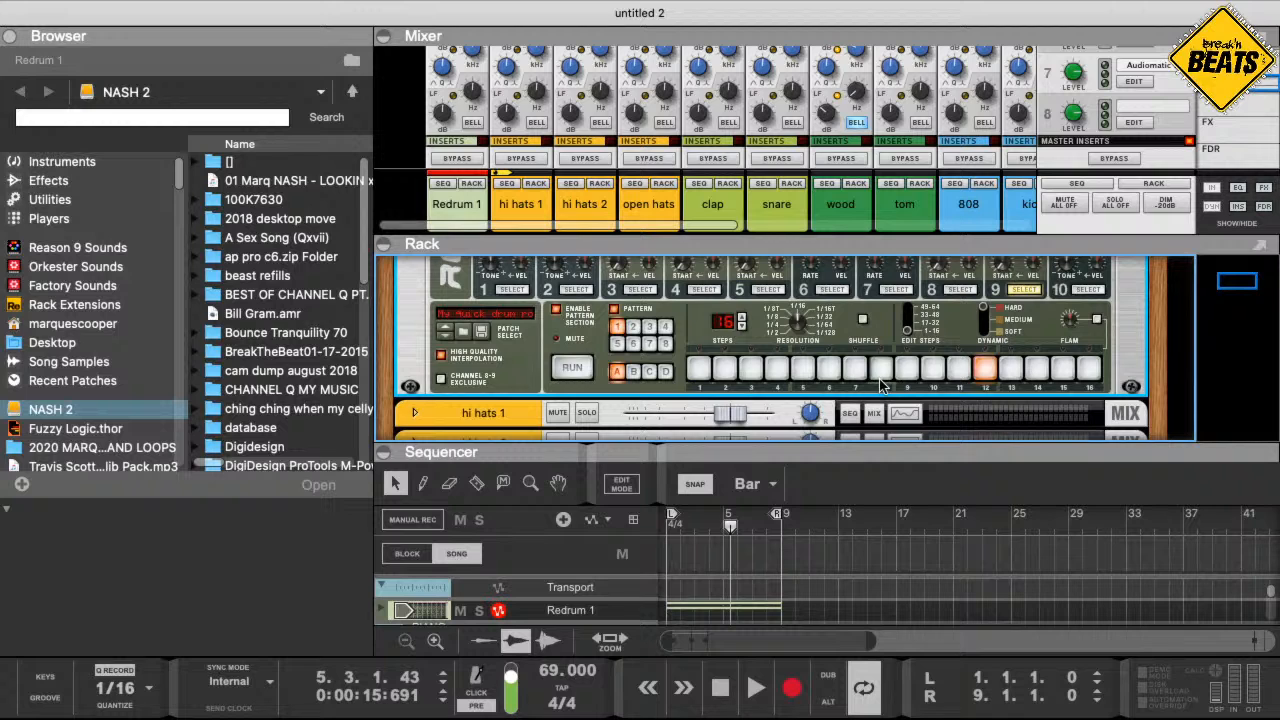
click(985, 370)
- Play the sequenced Redrum beat from the start of bar 1 and stop playback
scroll(918, 525, up, 1)
scroll(904, 529, down, 3)
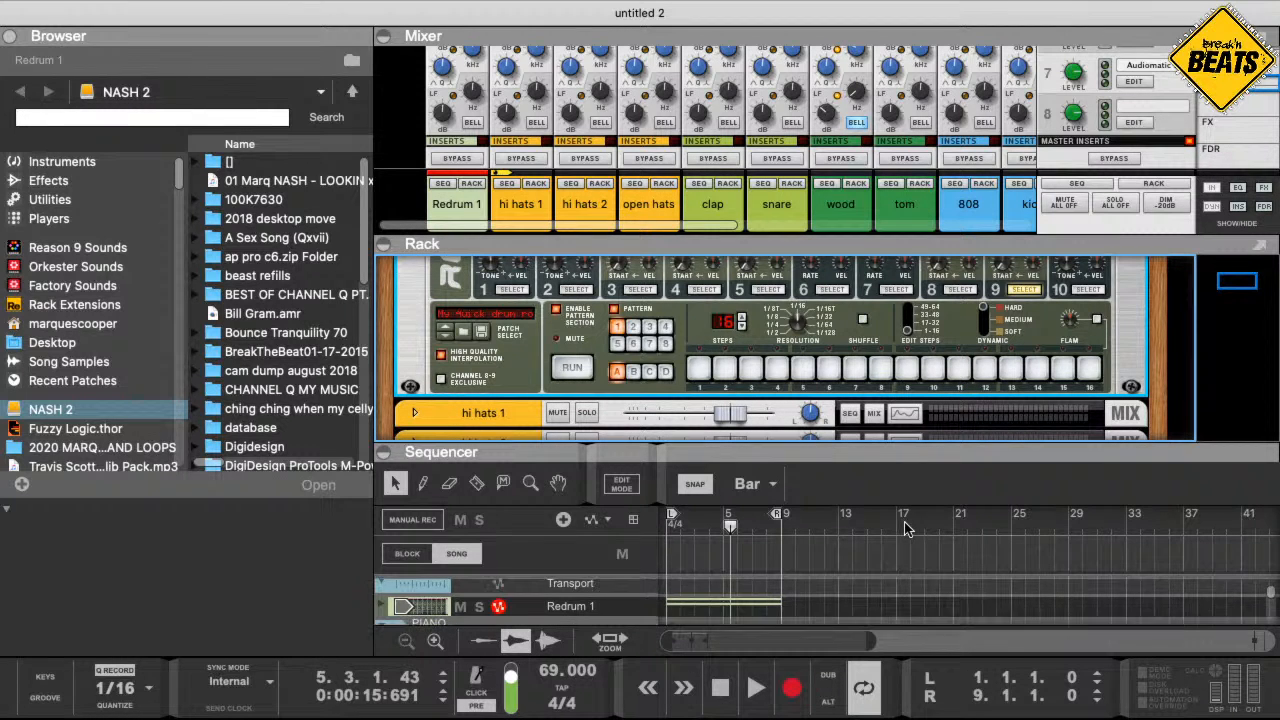
scroll(898, 534, up, 3)
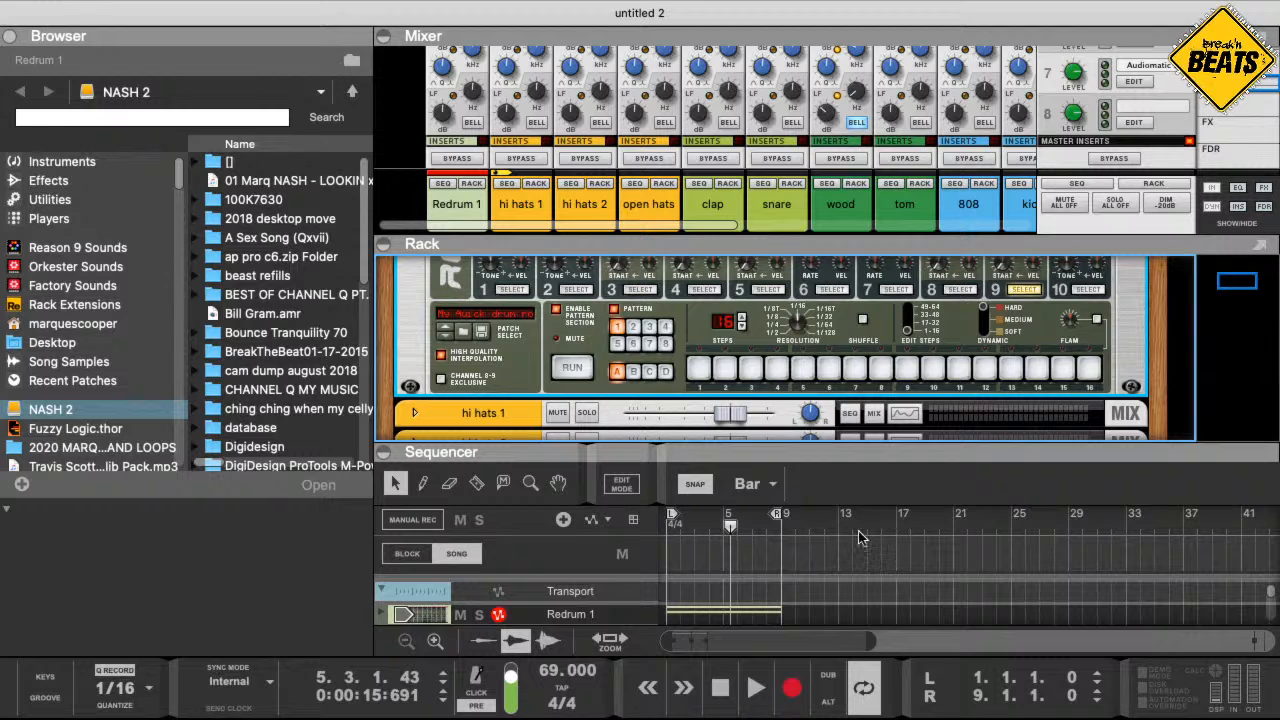
click(660, 525)
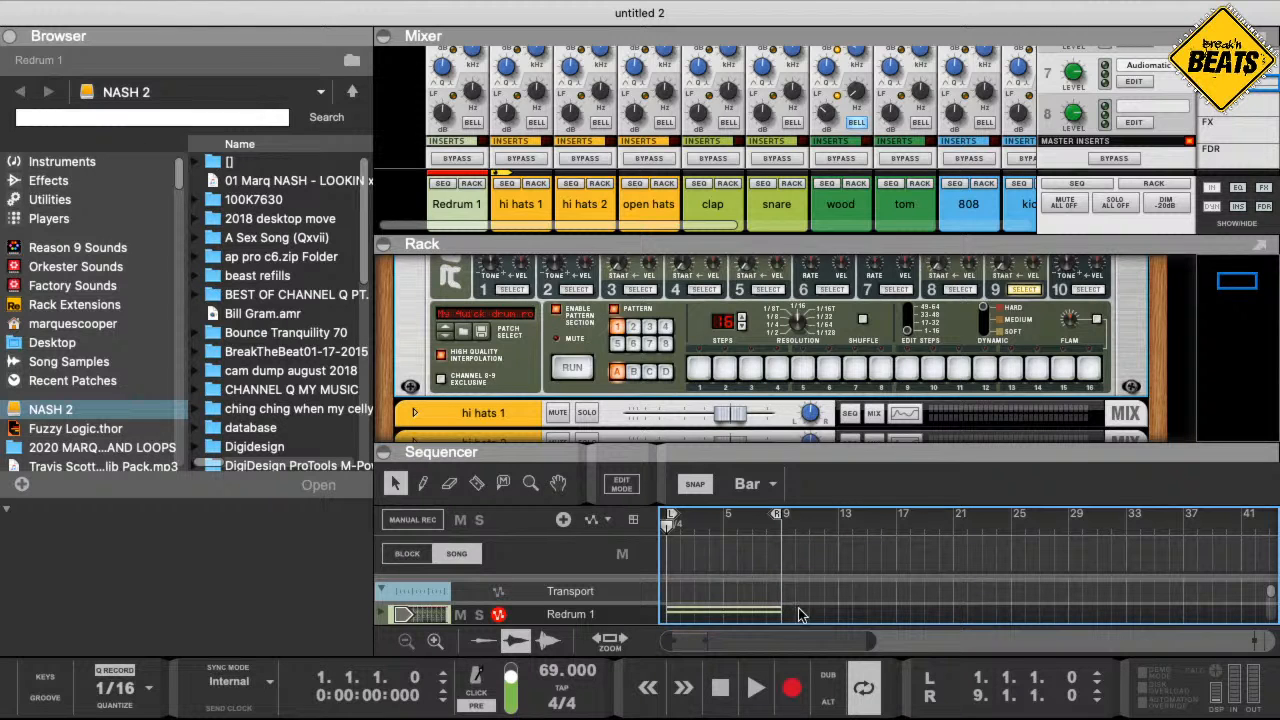
click(726, 520)
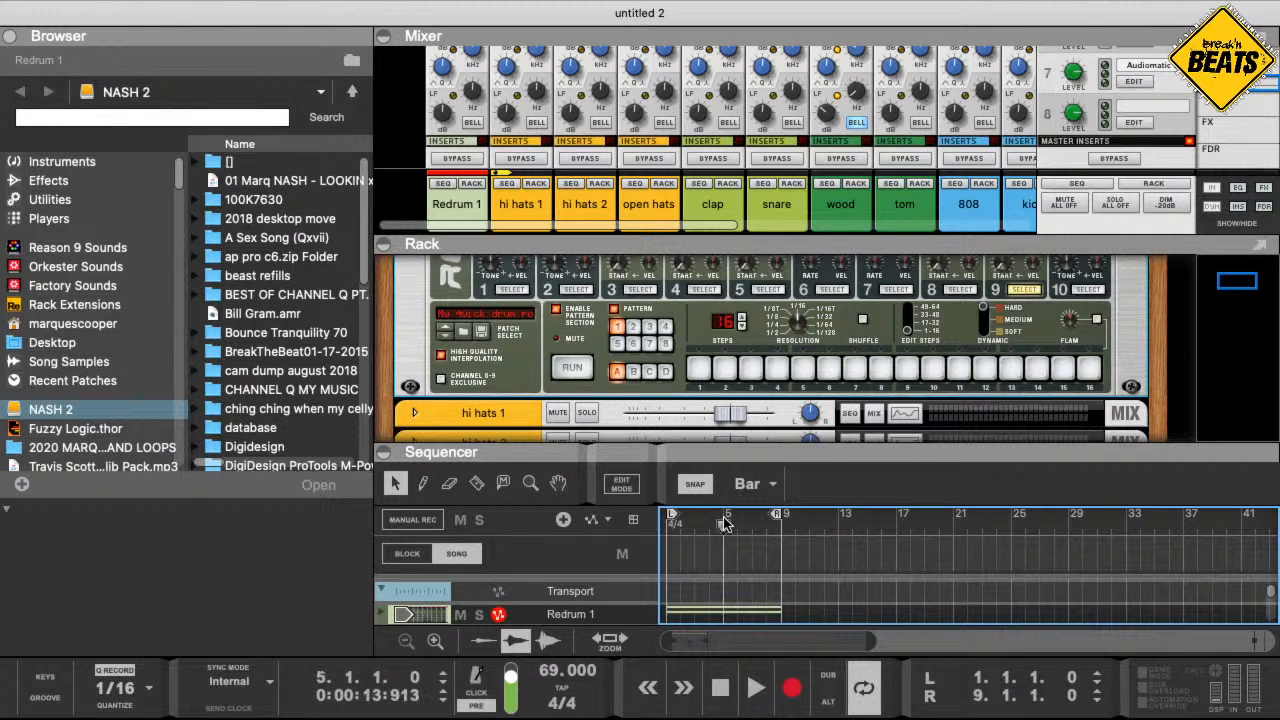
click(661, 522)
key(space)
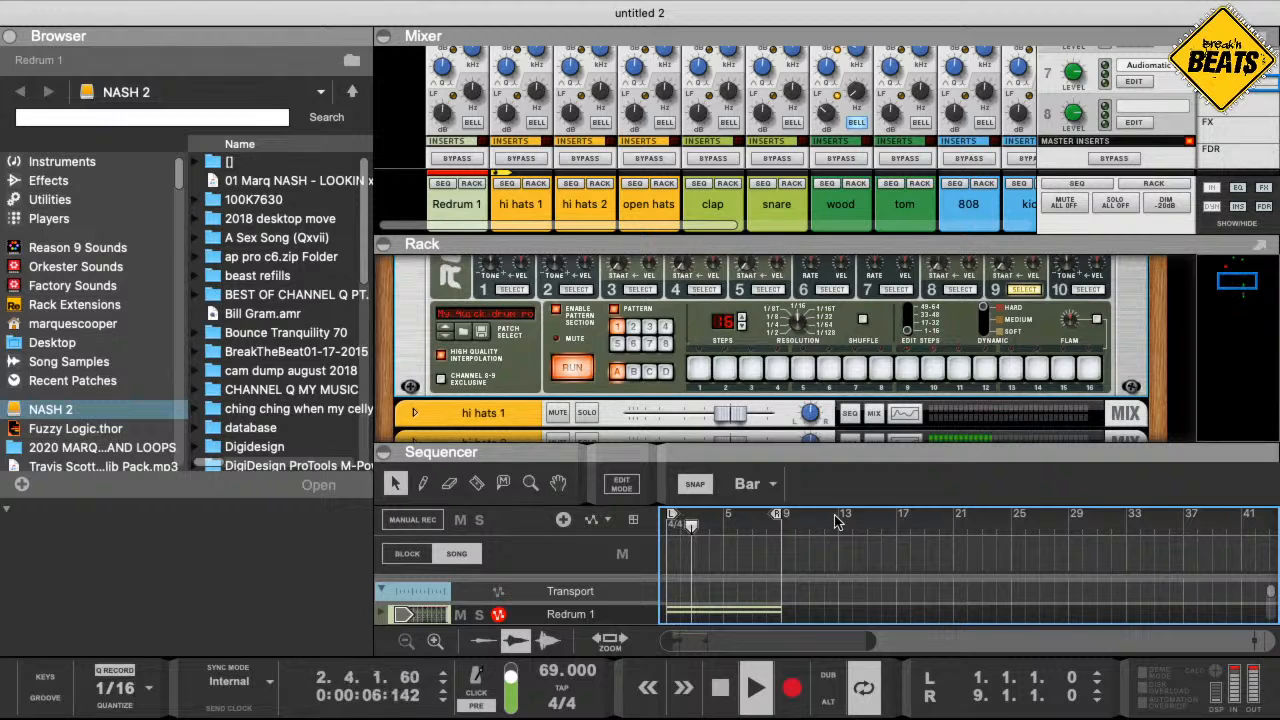
key(space)
- Open the Redrum clip for note editing, enlarge the sequencer area and magnify the clip's first bars
double_click(697, 611)
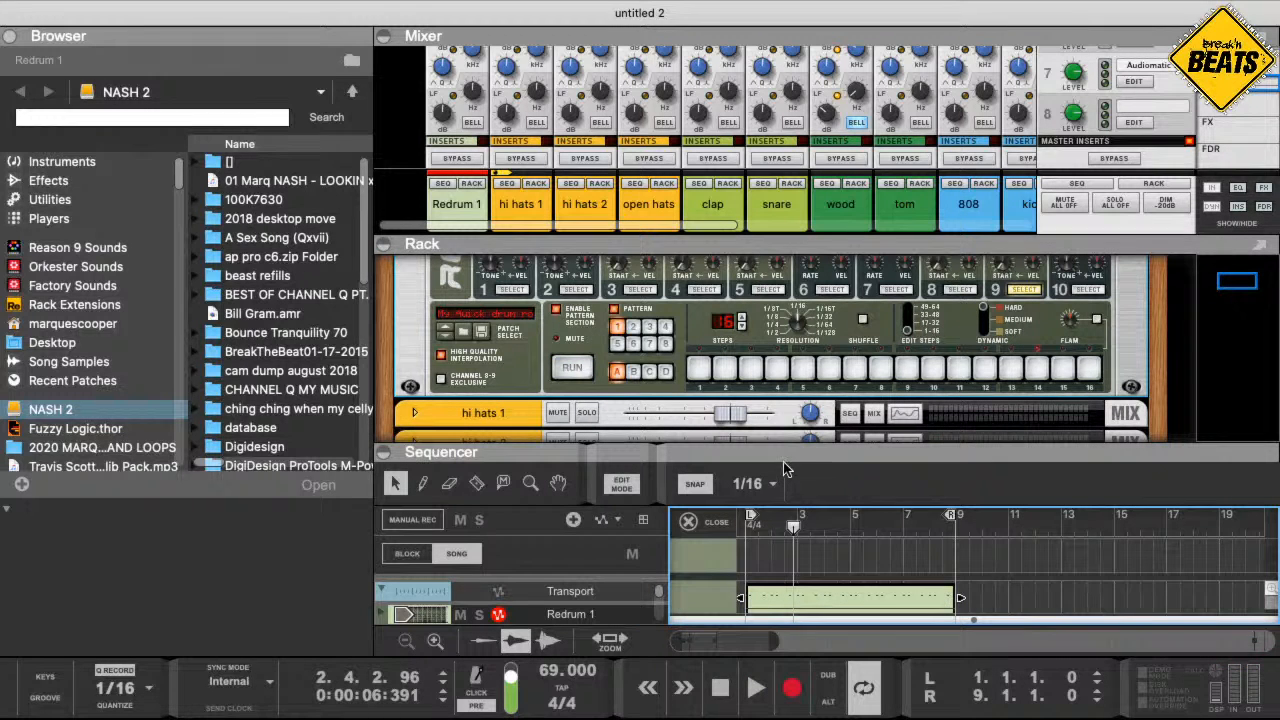
drag(786, 448, 812, 325)
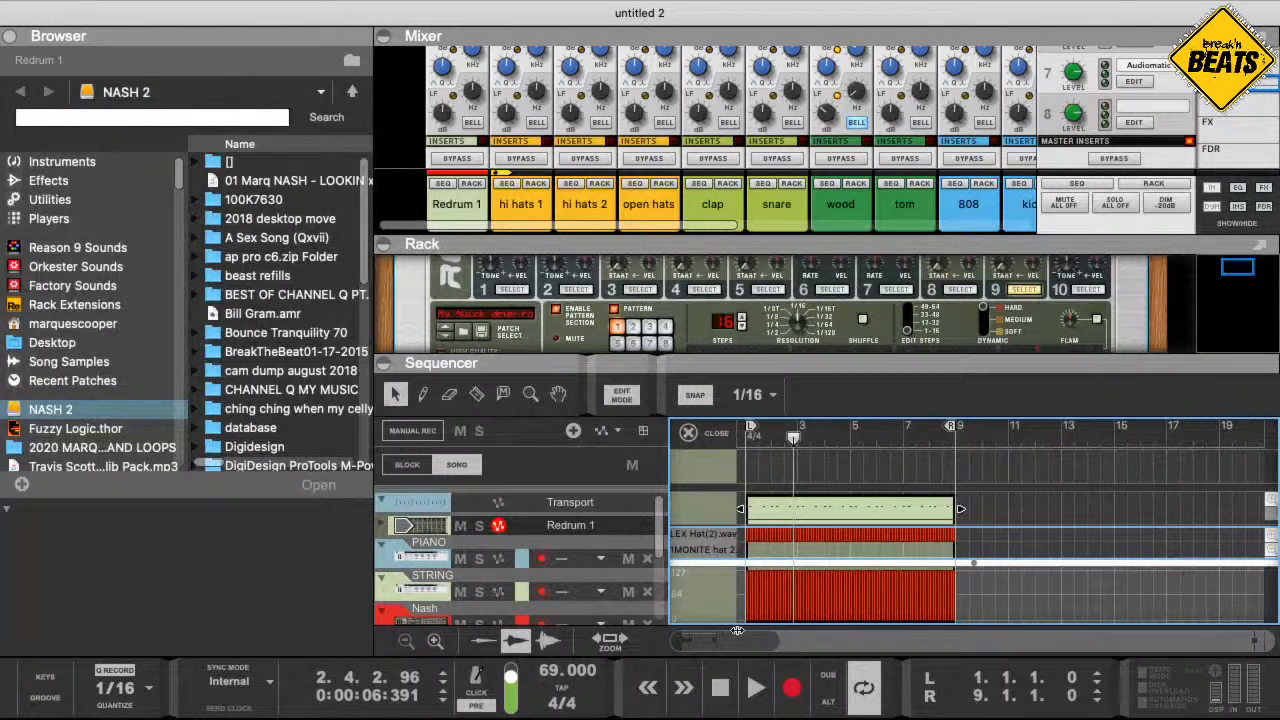
drag(737, 630, 682, 605)
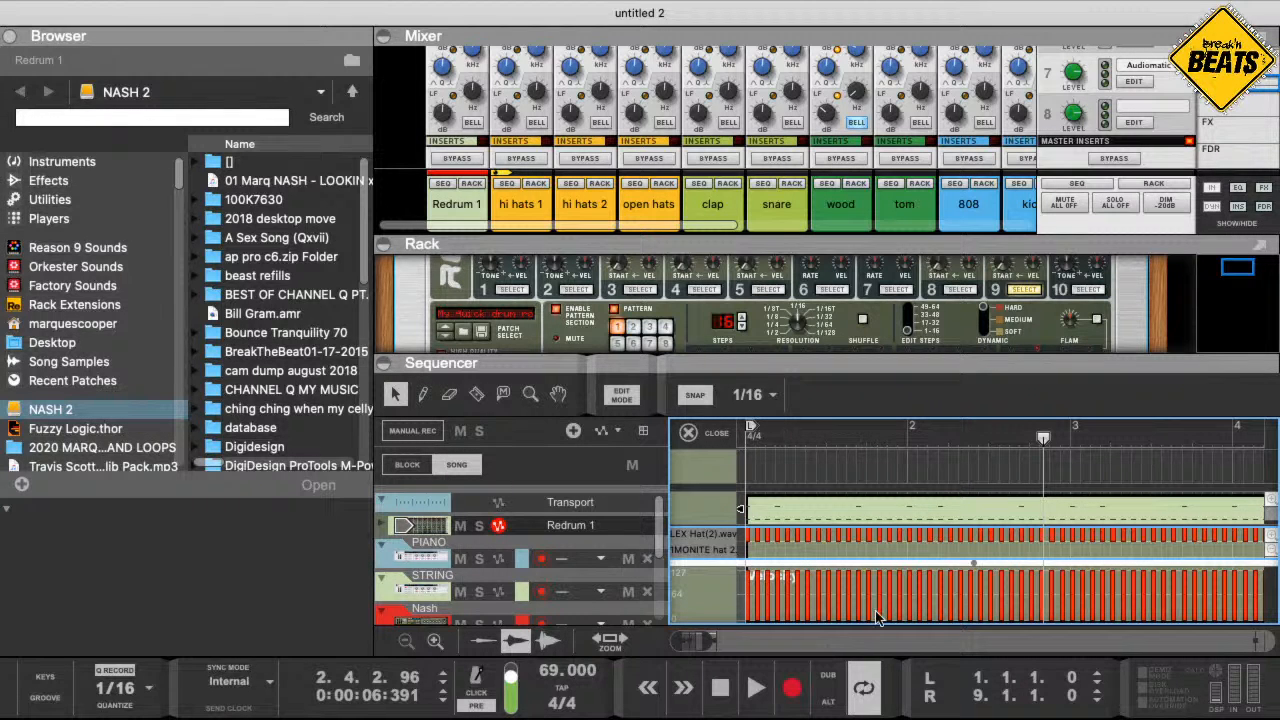
- Delete the hi-hat notes on the first two sixteenths of beat 2 and those after beat 3's start in bar 1
drag(896, 545, 787, 545)
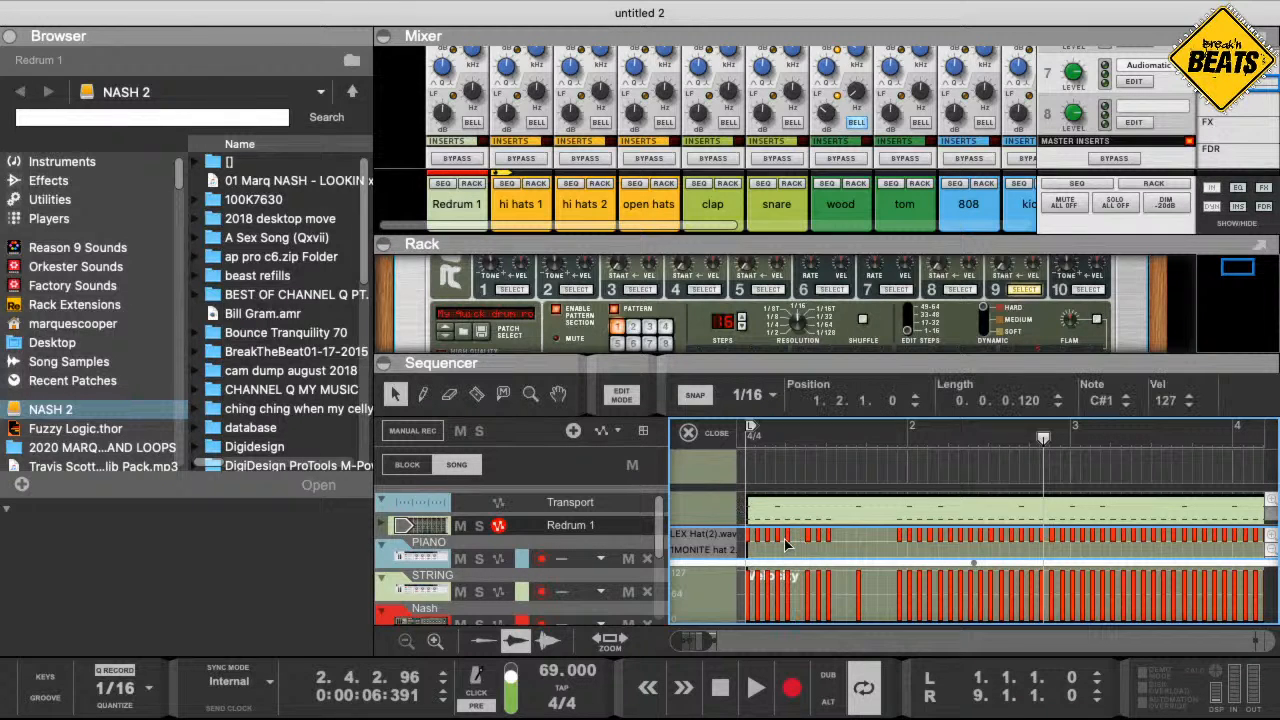
click(787, 545)
click(788, 538)
key(Delete)
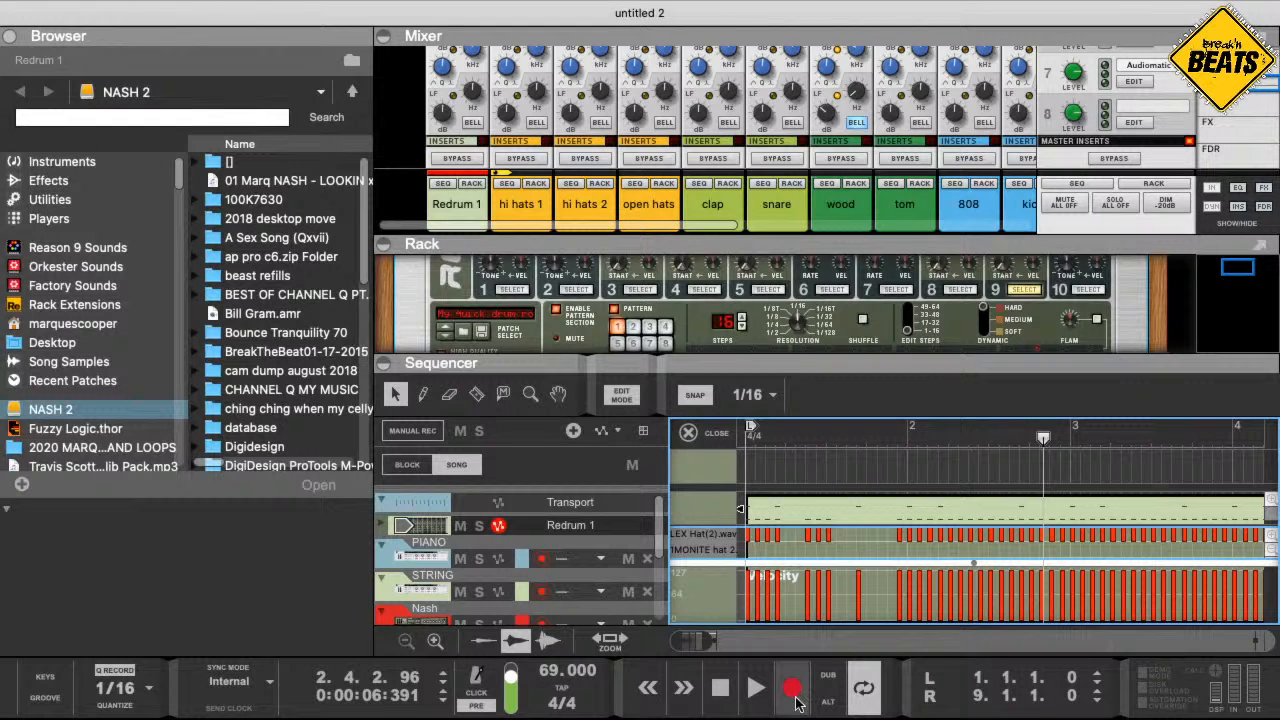
- Select the first hi-hat note in bar 1 and turn off snapping in the sequencer
drag(710, 642, 647, 626)
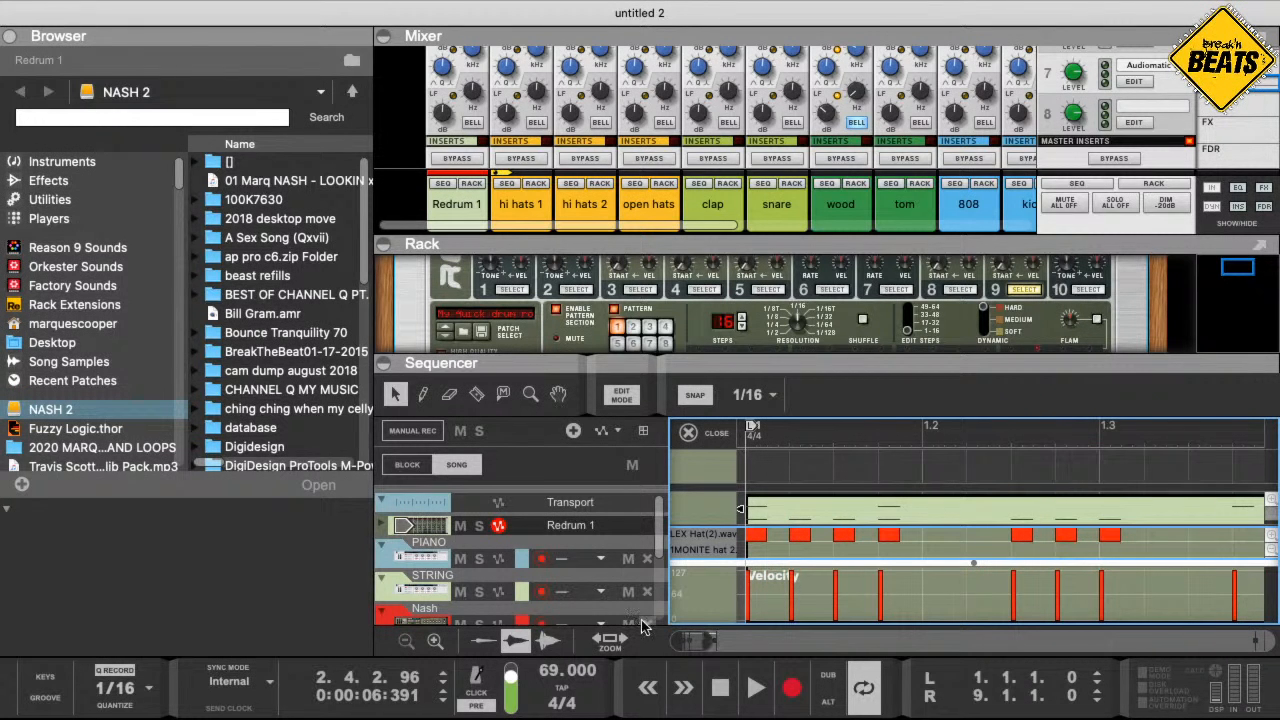
click(765, 537)
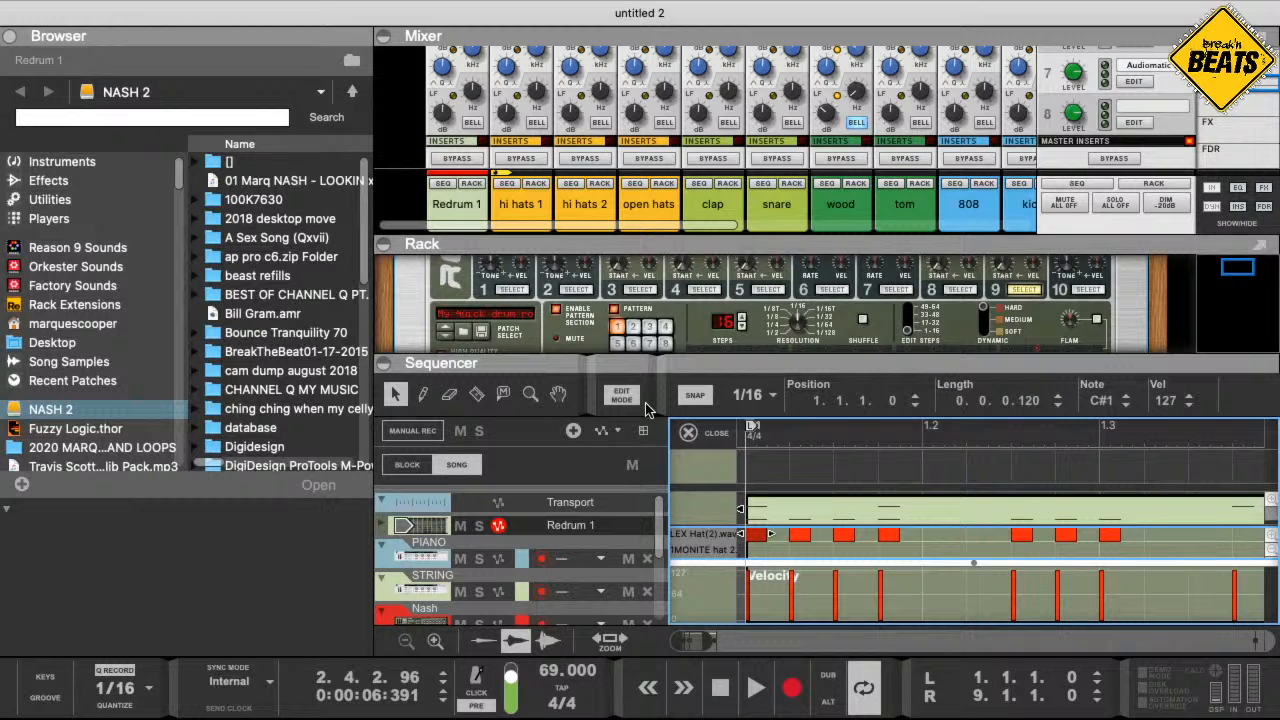
key(s)
click(684, 400)
click(684, 400)
click(685, 400)
click(685, 400)
click(686, 400)
click(685, 400)
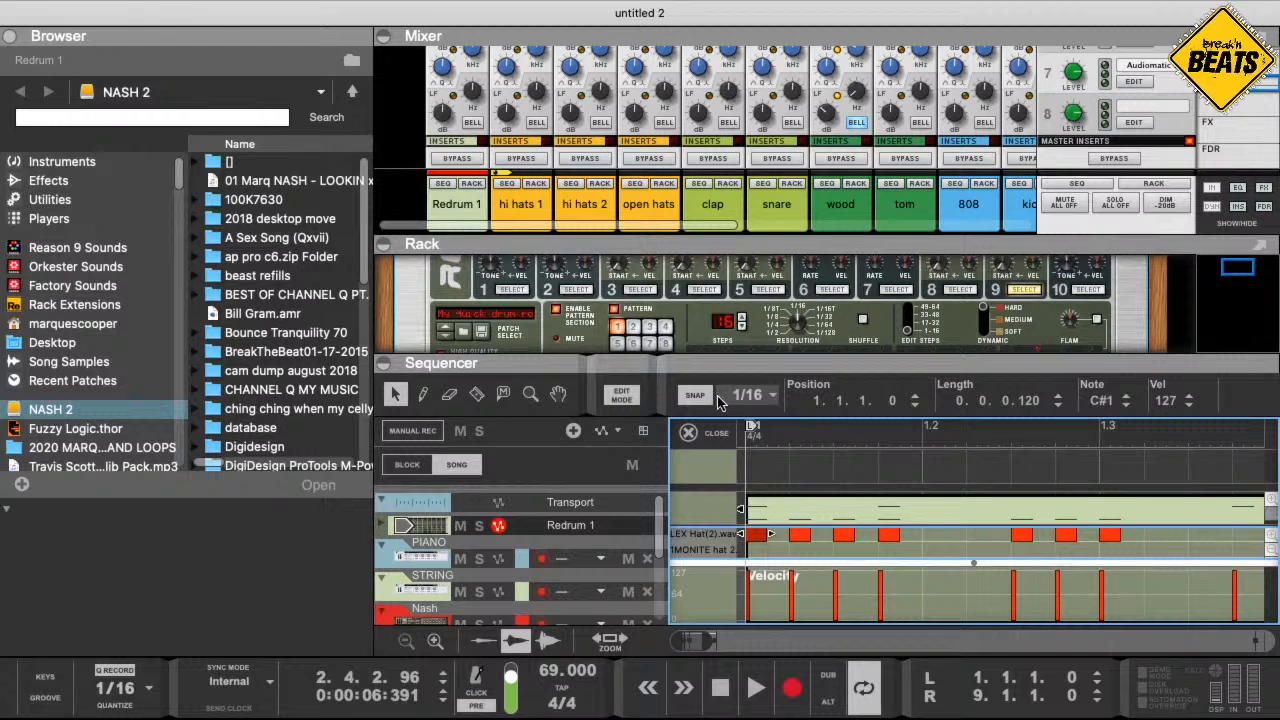
key(s)
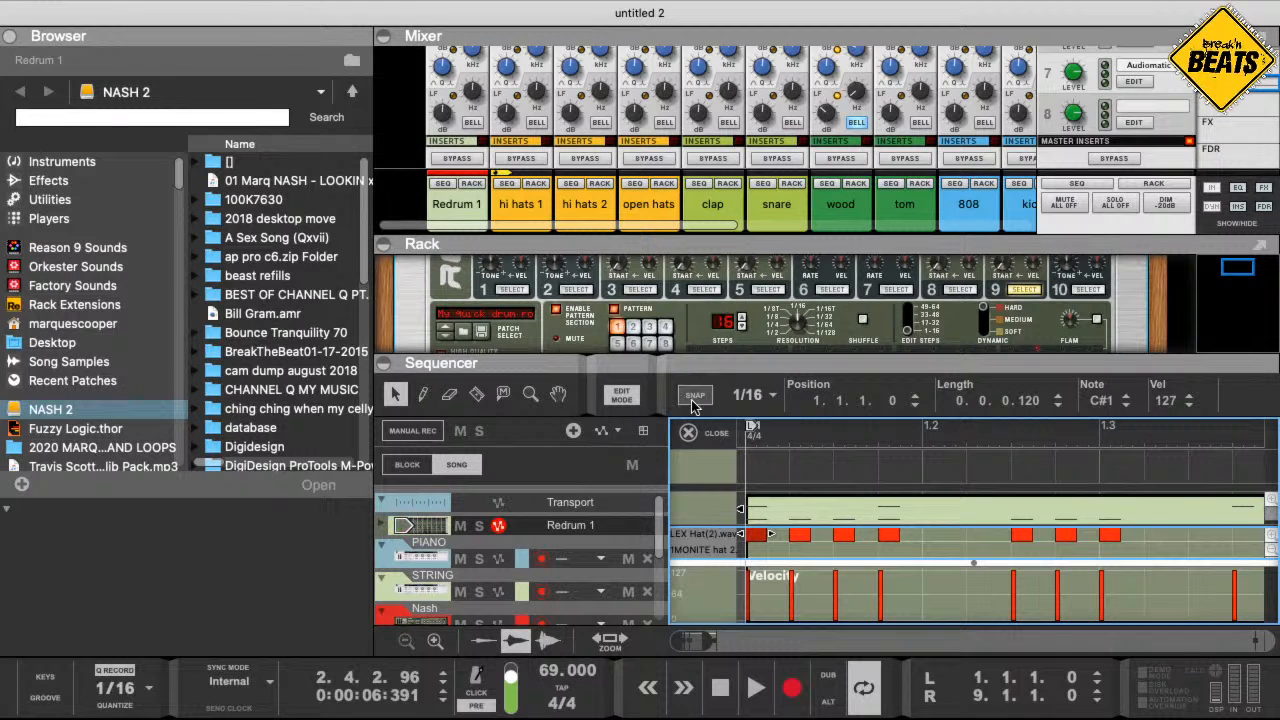
- Duplicate the first hi-hat note at 1.1.1.120 and paste it repeatedly, filling bar 1 back to back with the last note at 2.1.1.0
click(757, 537)
drag(742, 535, 762, 520)
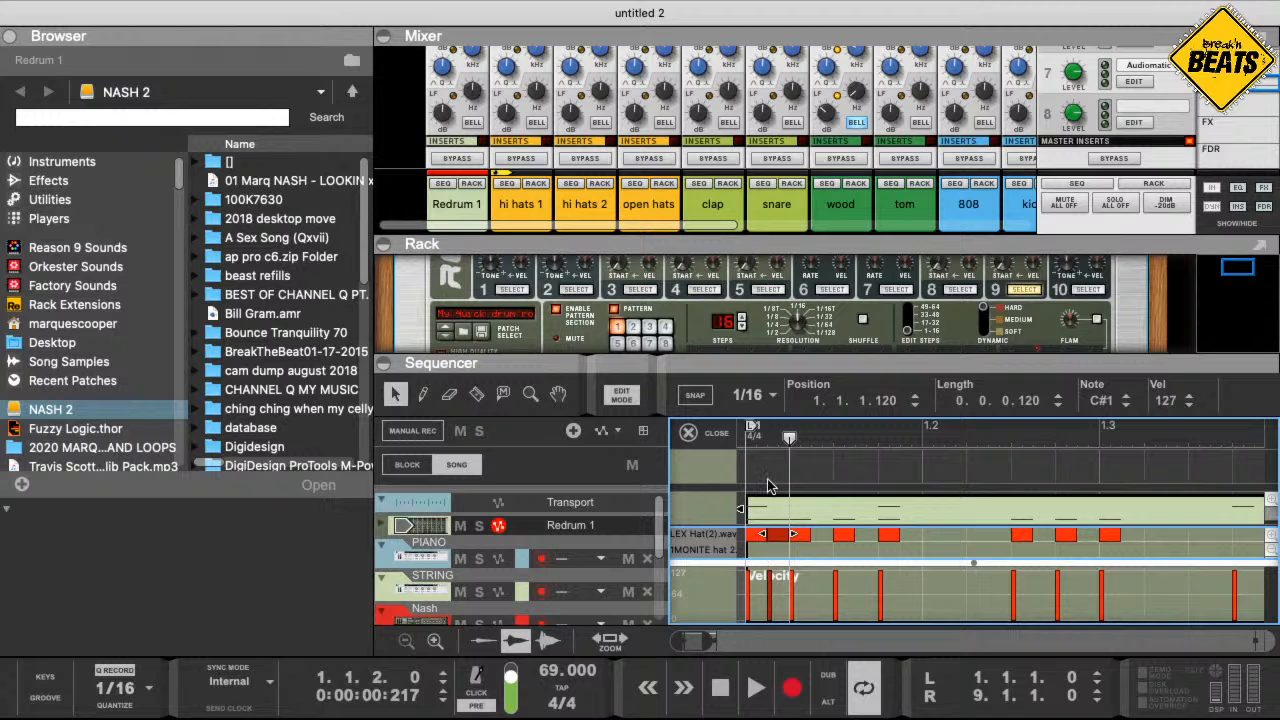
click(840, 533)
key(super+v)
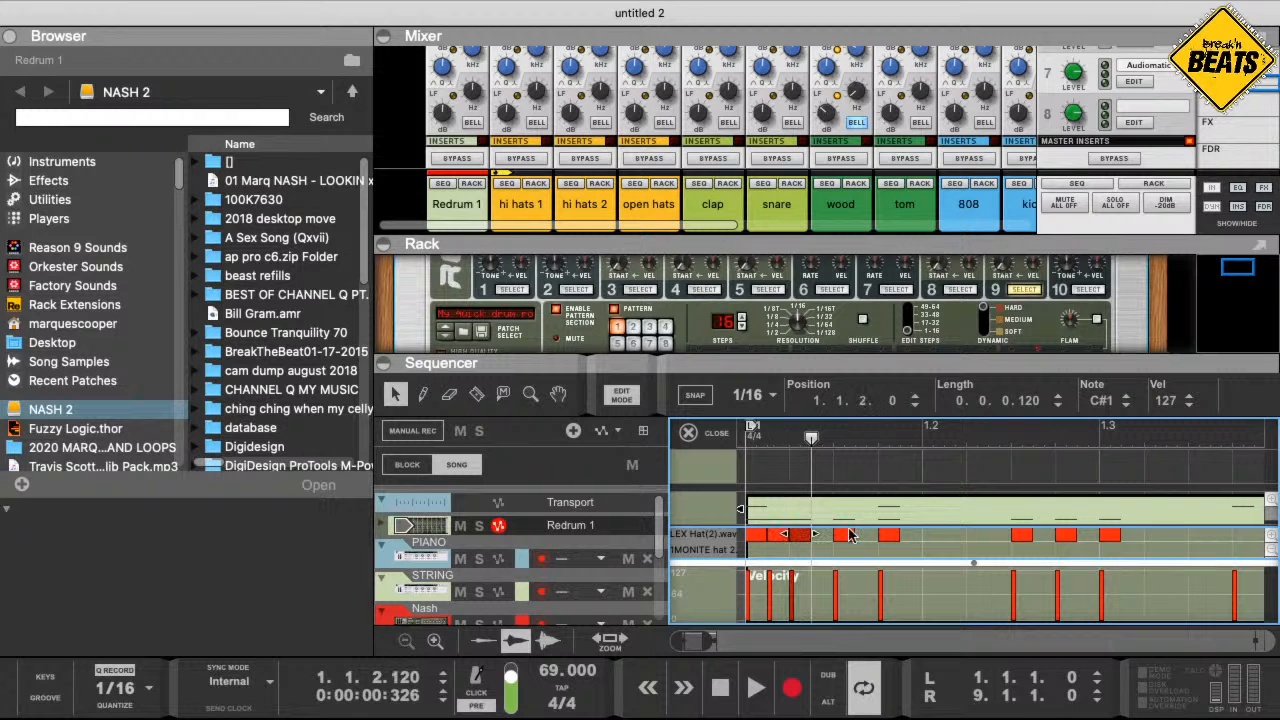
key(super+v)
key(super+v)
key(super+v)
key(super+v)
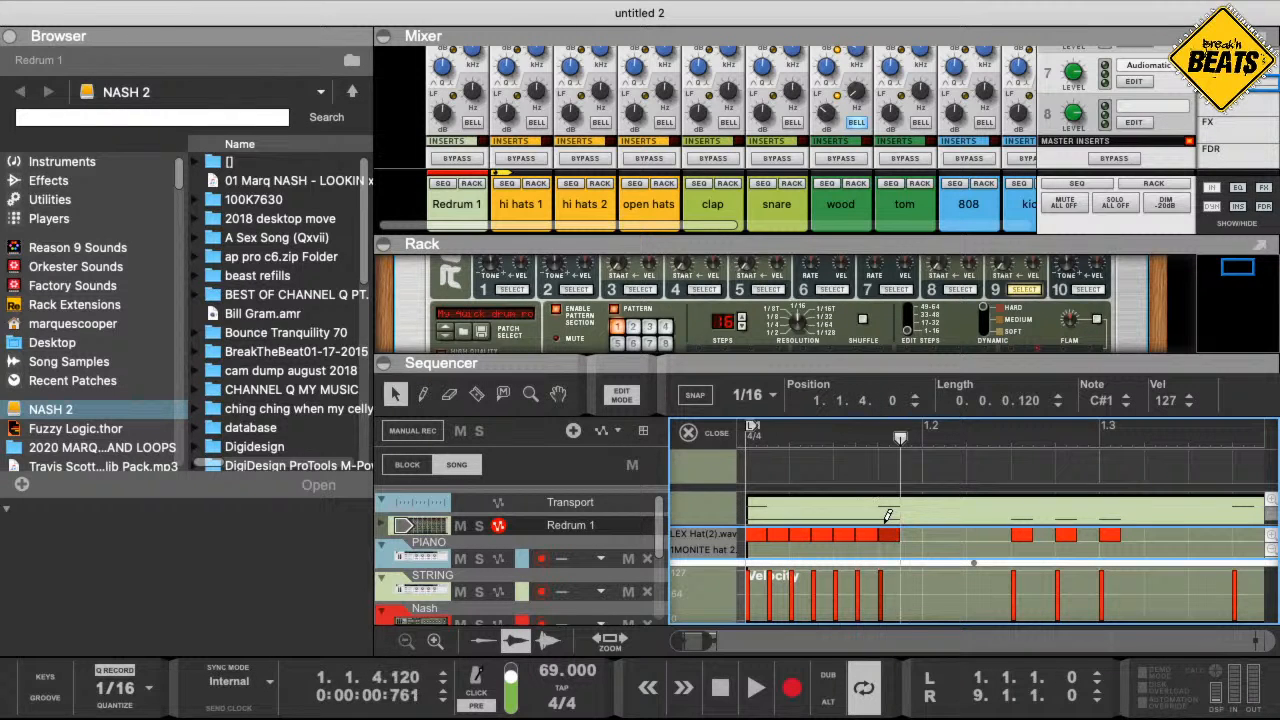
key(super+v)
key(super+v)
key(super+v)
key(super+v)
key(super+v)
key(super+v)
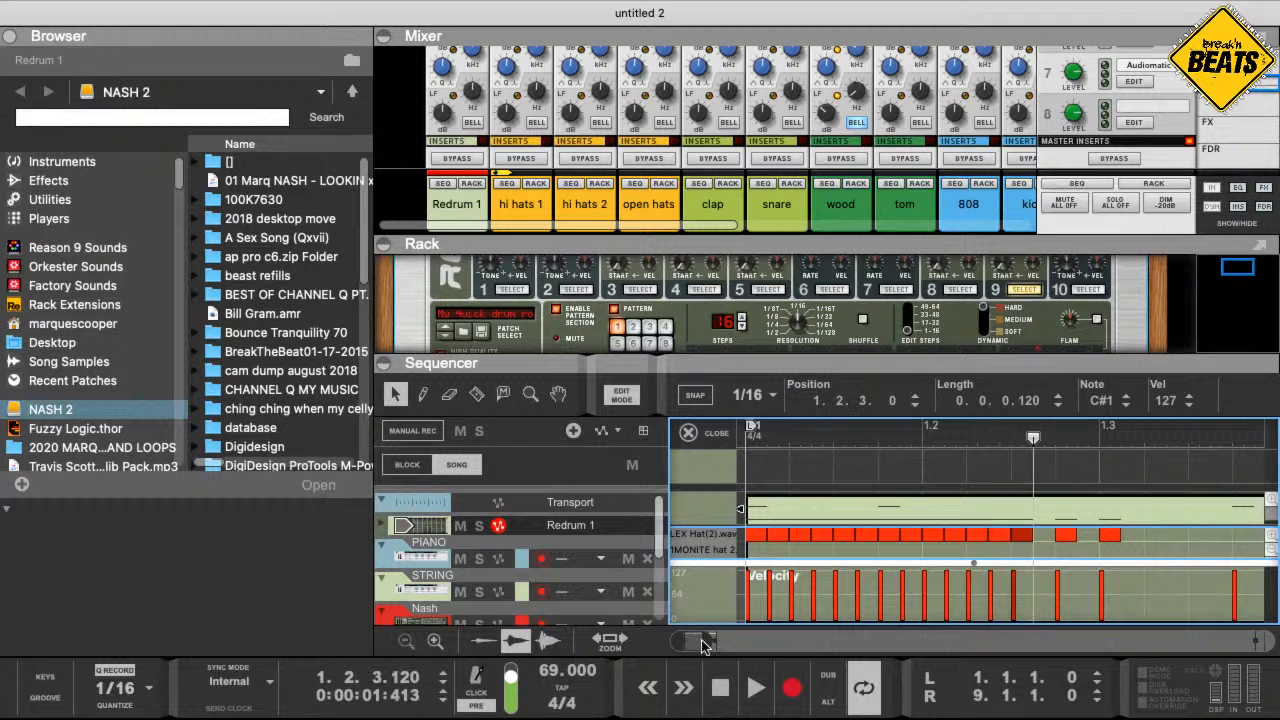
key(super+v)
drag(711, 641, 766, 632)
key(super+v)
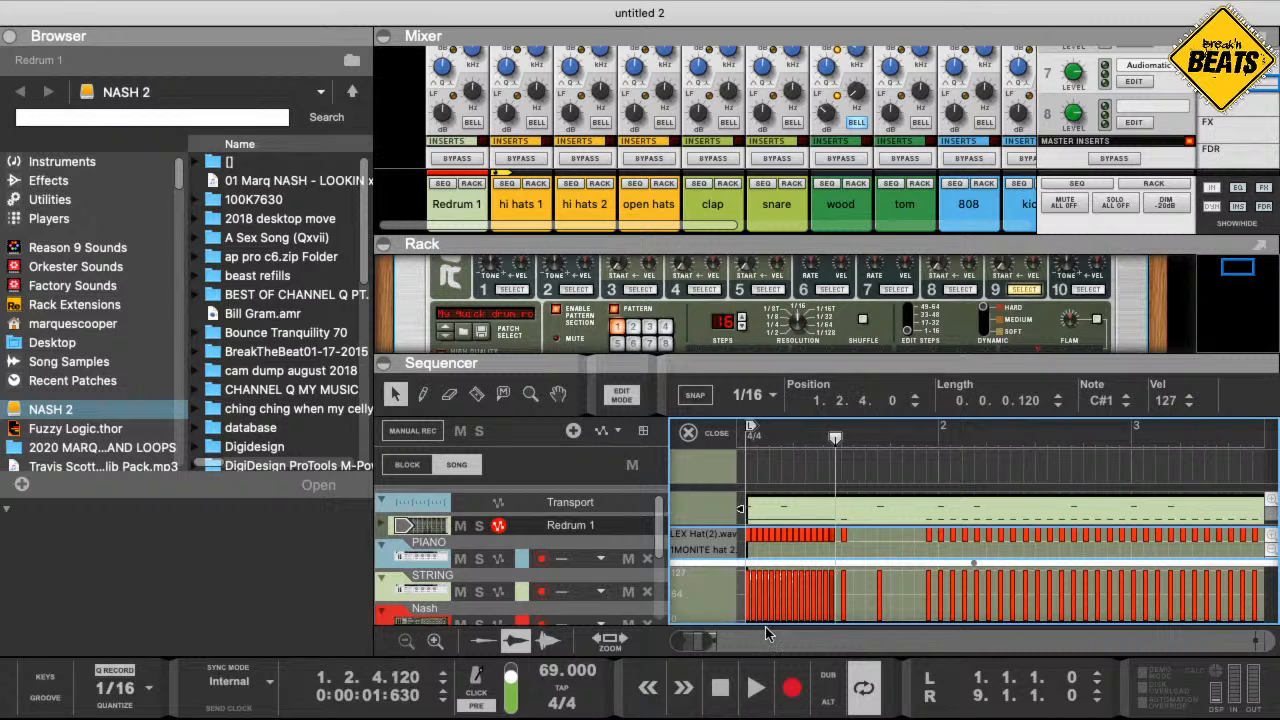
key(super+v)
key(super+v)
key(super+v)
key(super+v)
key(super+v)
key(super+v)
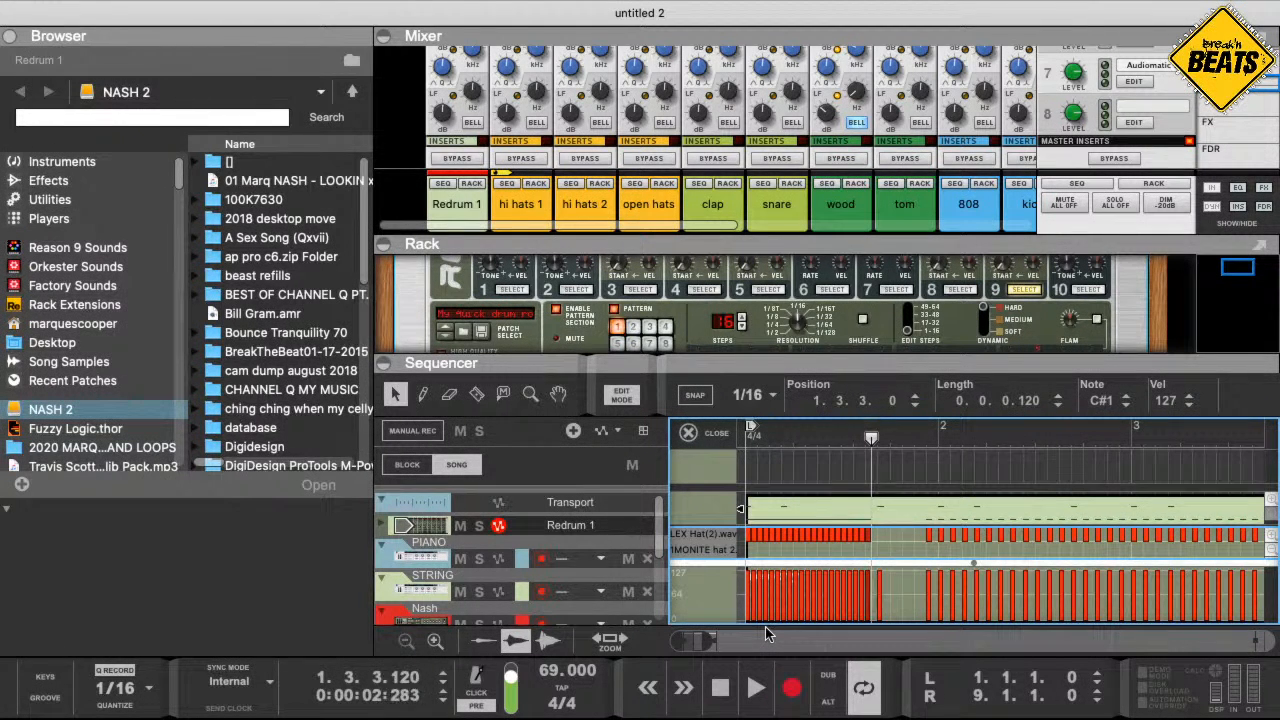
key(super+v)
key(super+v)
key(super+v)
key(super+v)
key(super+v)
key(super+v)
key(super+v)
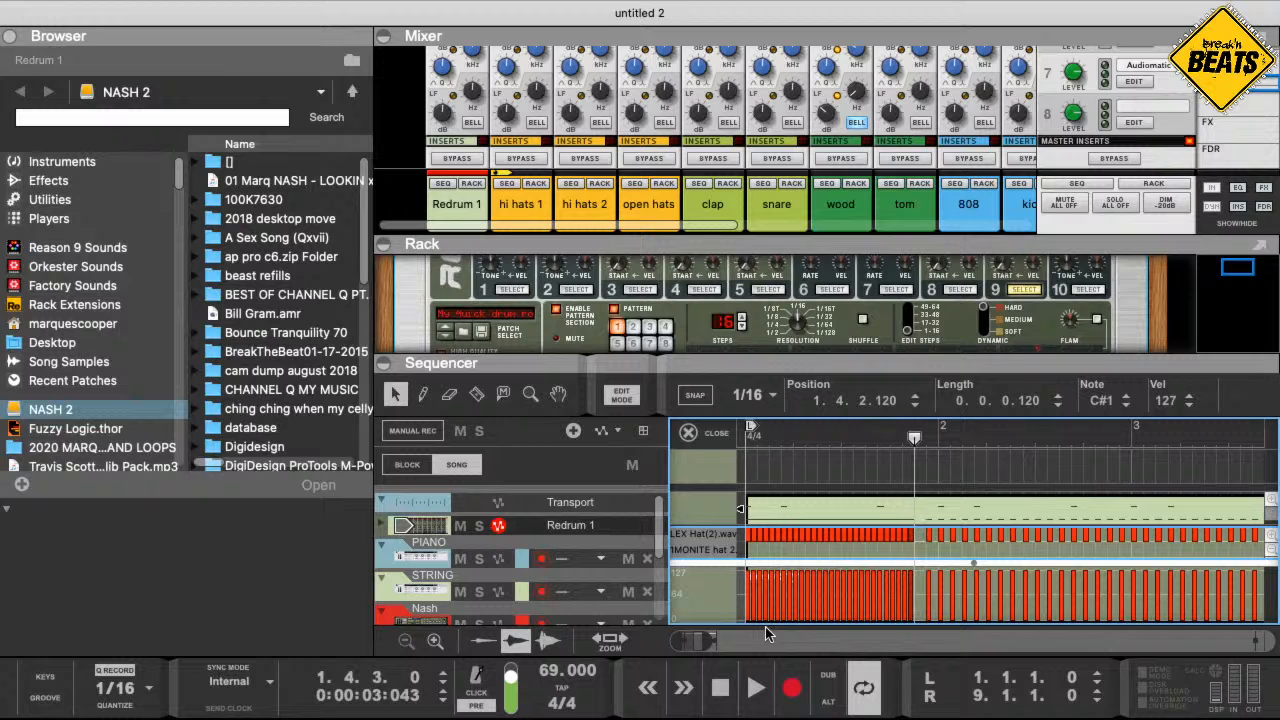
key(super+v)
key(super+v)
key(super+v)
key(super+v)
key(super+v)
key(super+v)
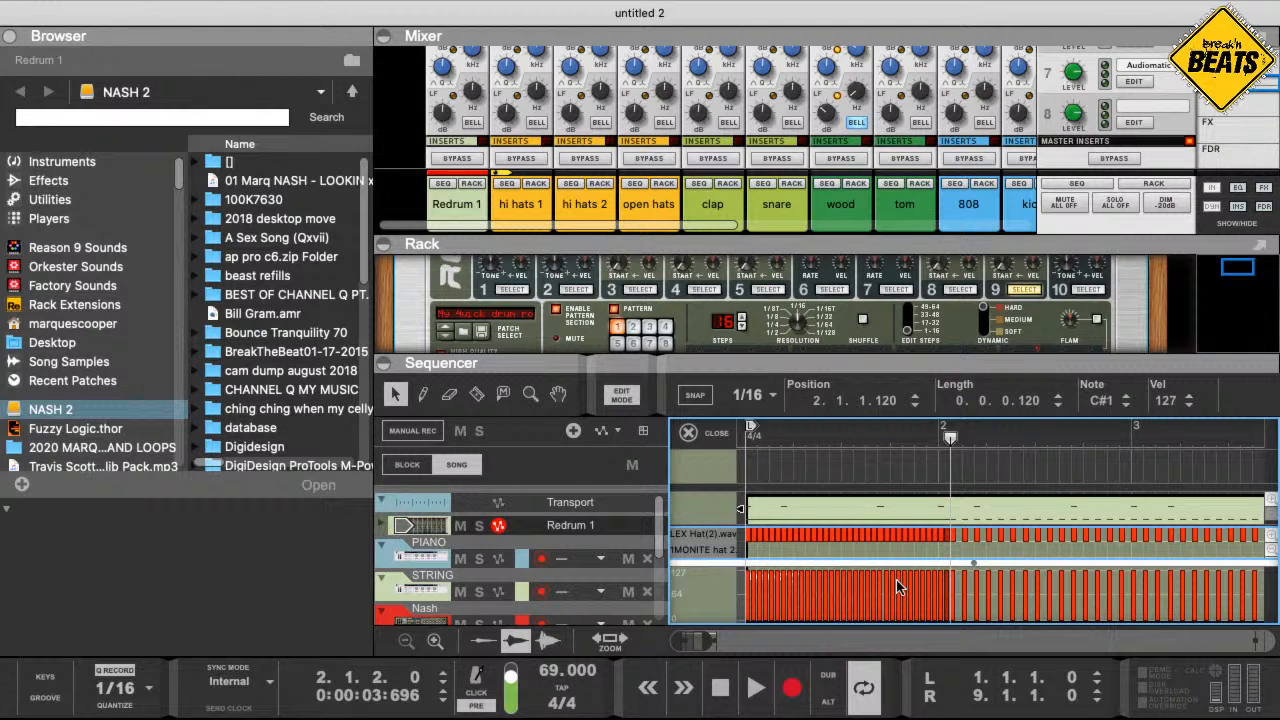
key(super+z)
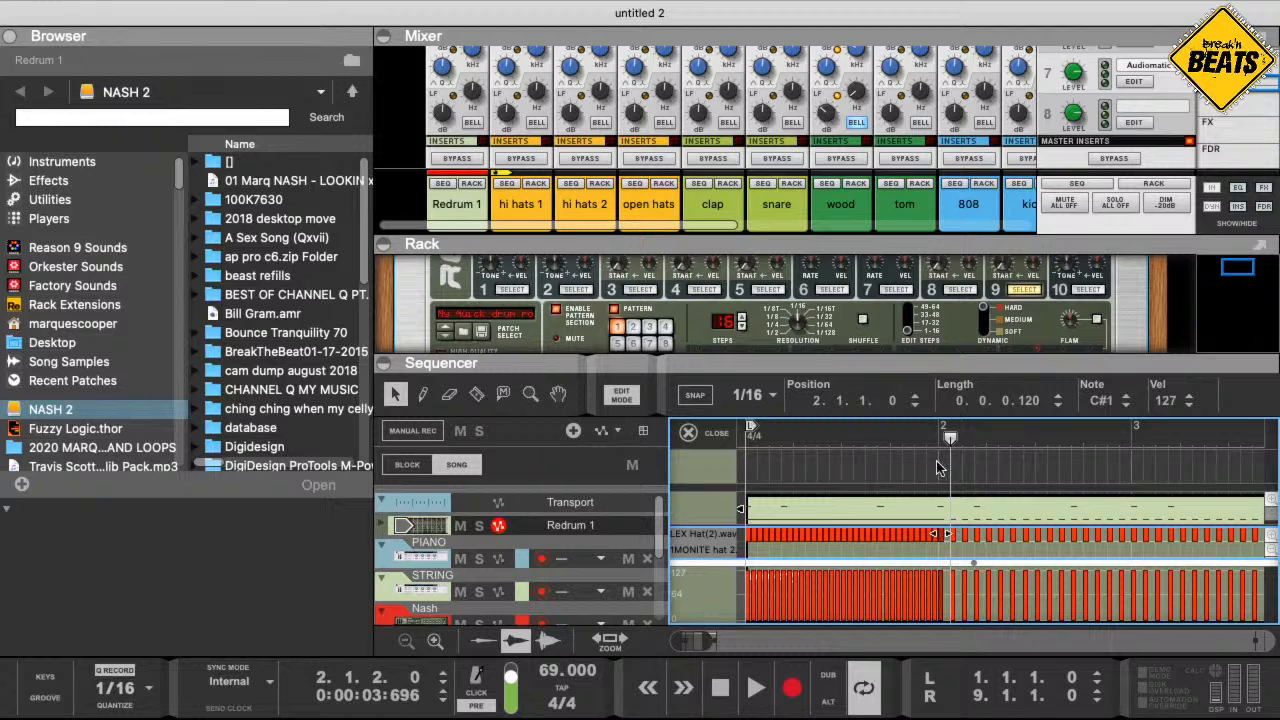
- Return to the start of the song, play the edited hi-hat pattern and stop playback
click(938, 446)
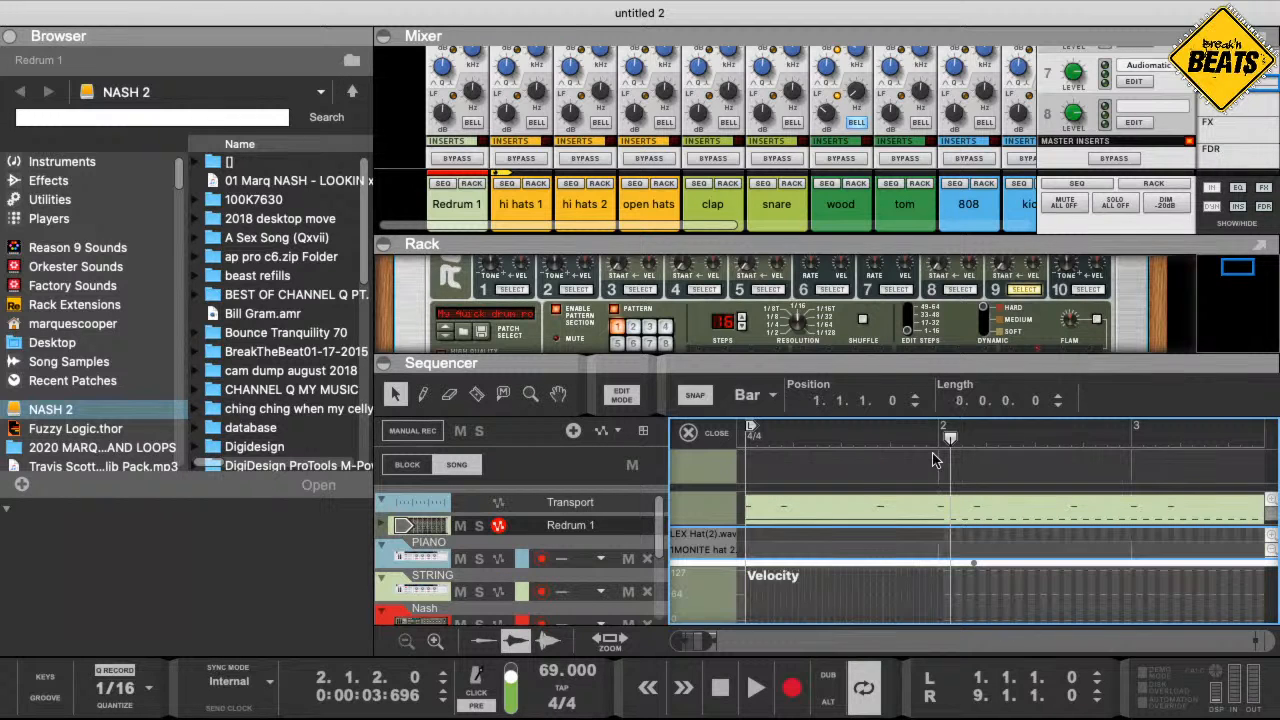
mouse_move(937, 441)
mouse_down()
mouse_move(727, 443)
mouse_move(761, 435)
mouse_up()
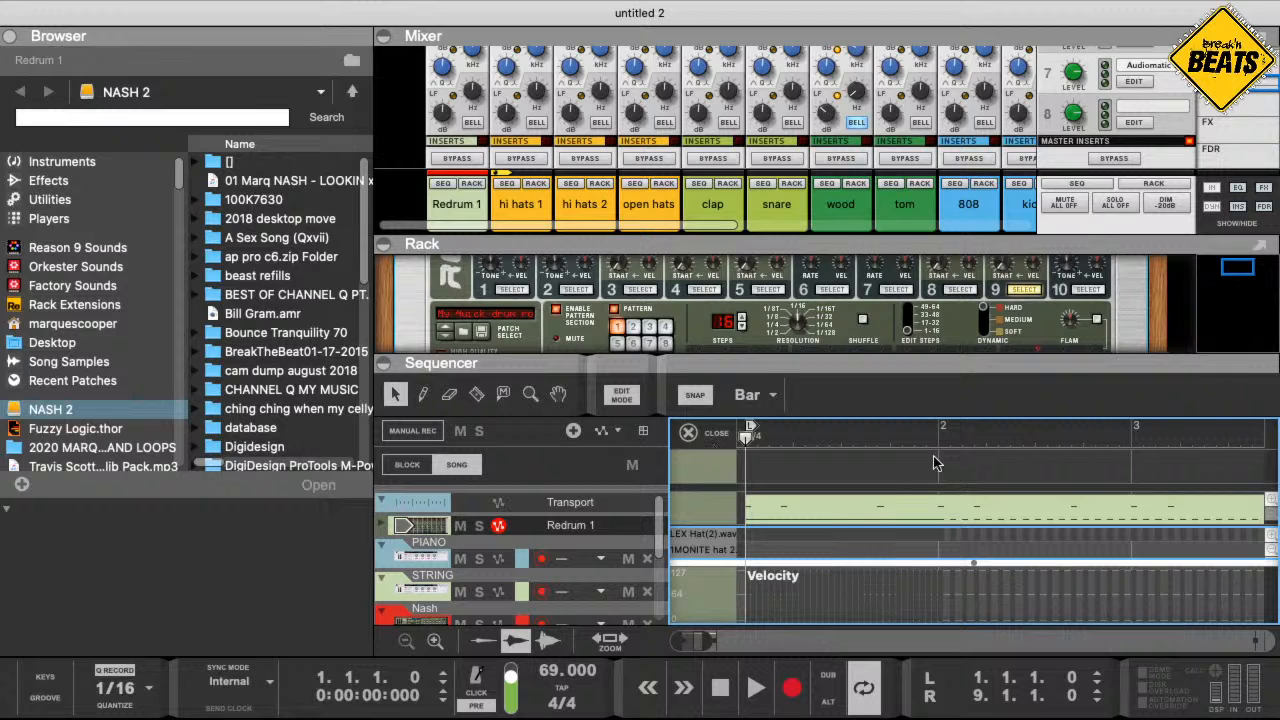
click(750, 688)
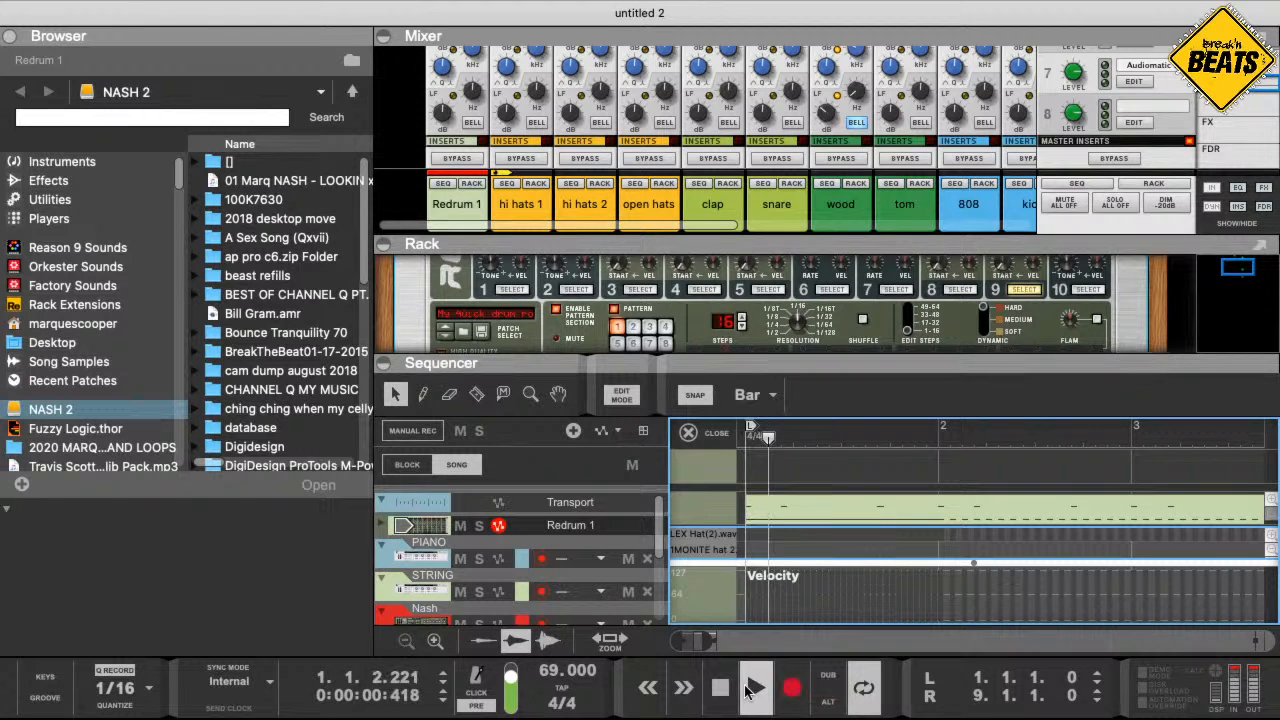
click(726, 689)
key(space)
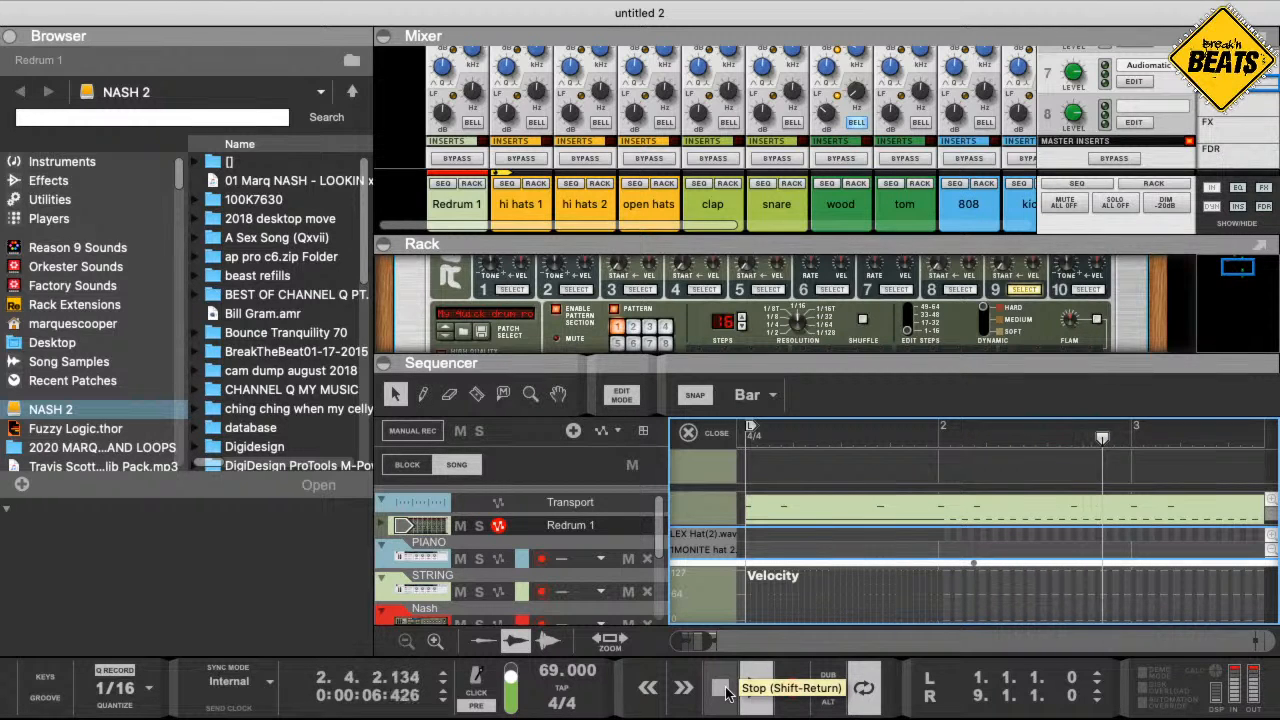
click(726, 689)
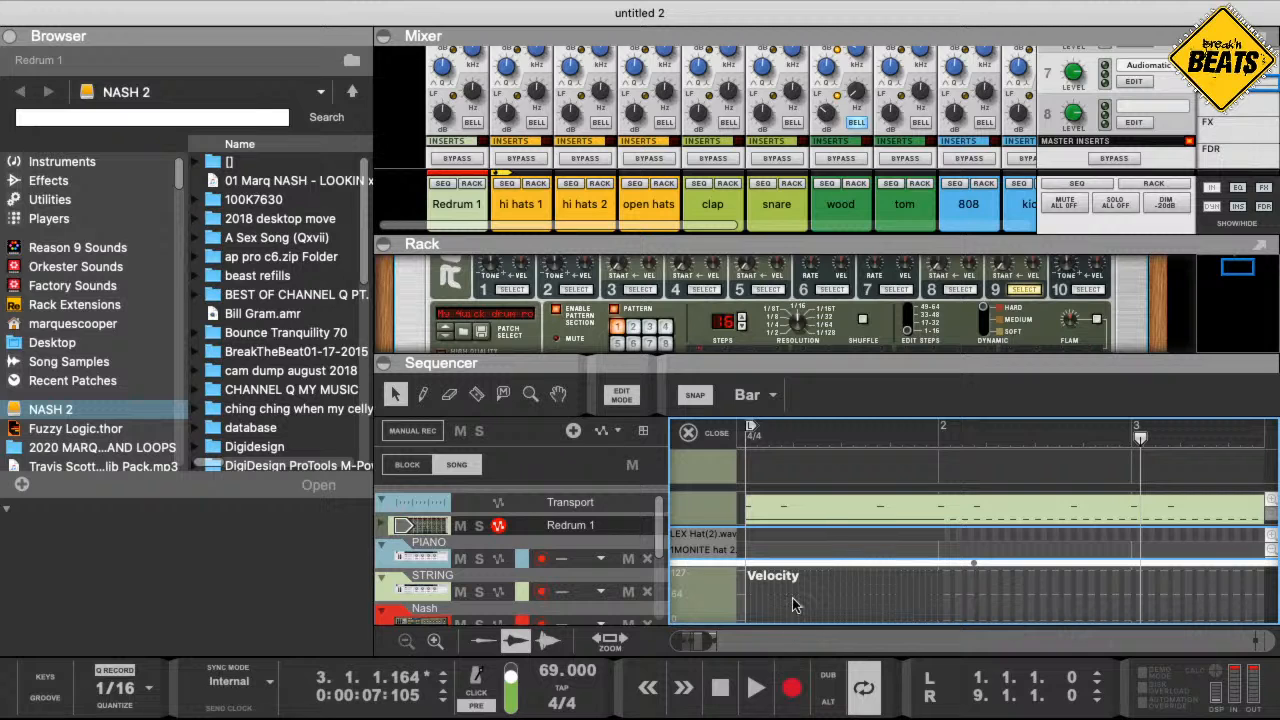
- Open the Redrum clip for editing and delete every second hi-hat note in beat 1 of bar 1
click(825, 519)
double_click(825, 519)
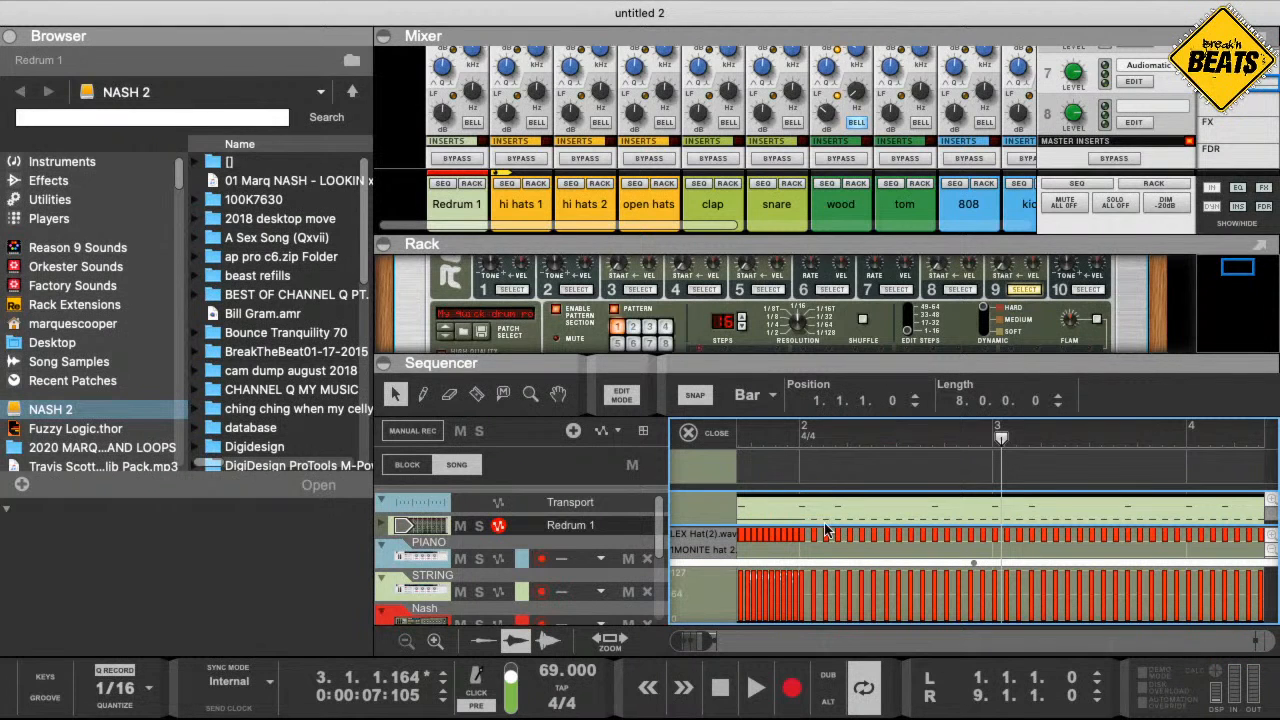
drag(711, 641, 650, 641)
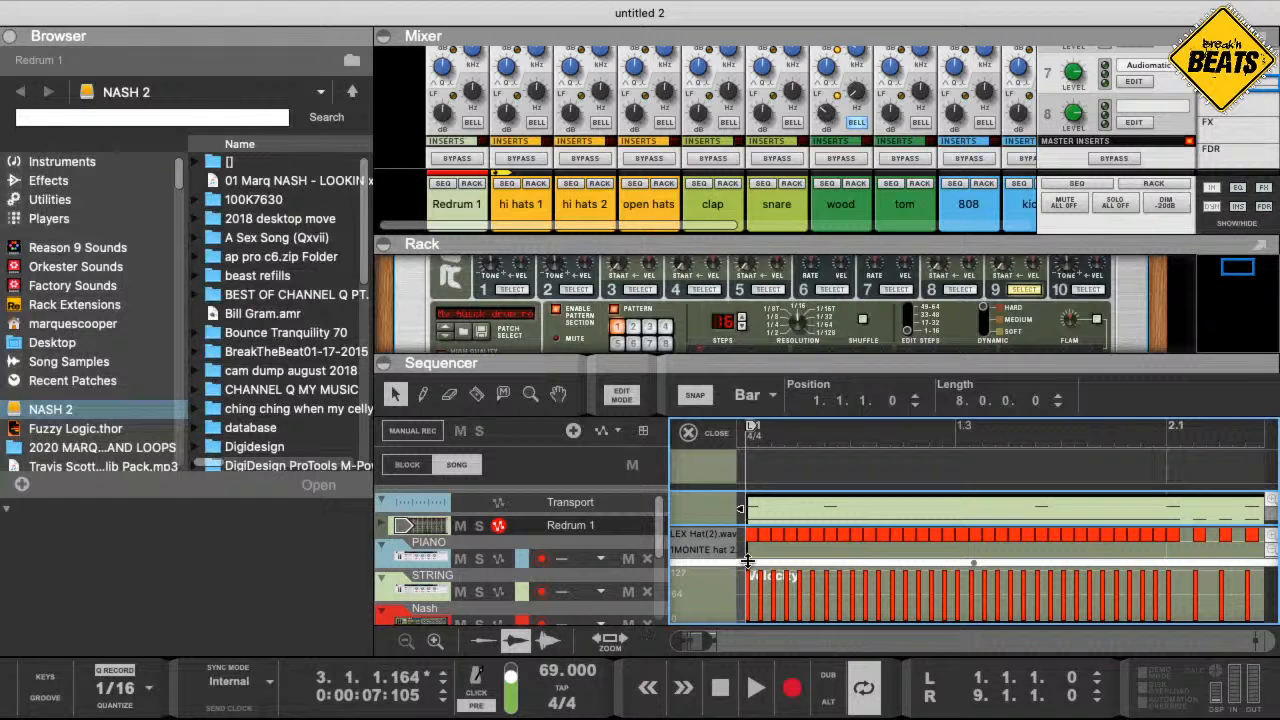
click(770, 534)
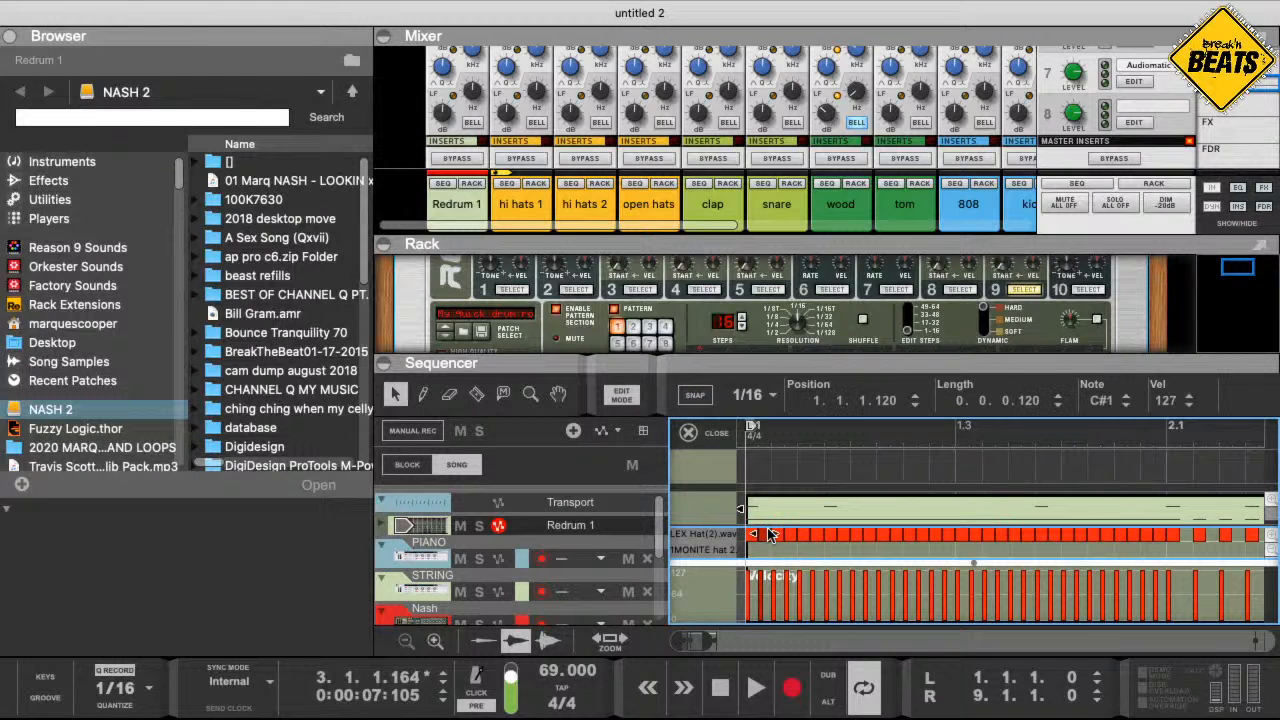
drag(770, 534, 789, 540)
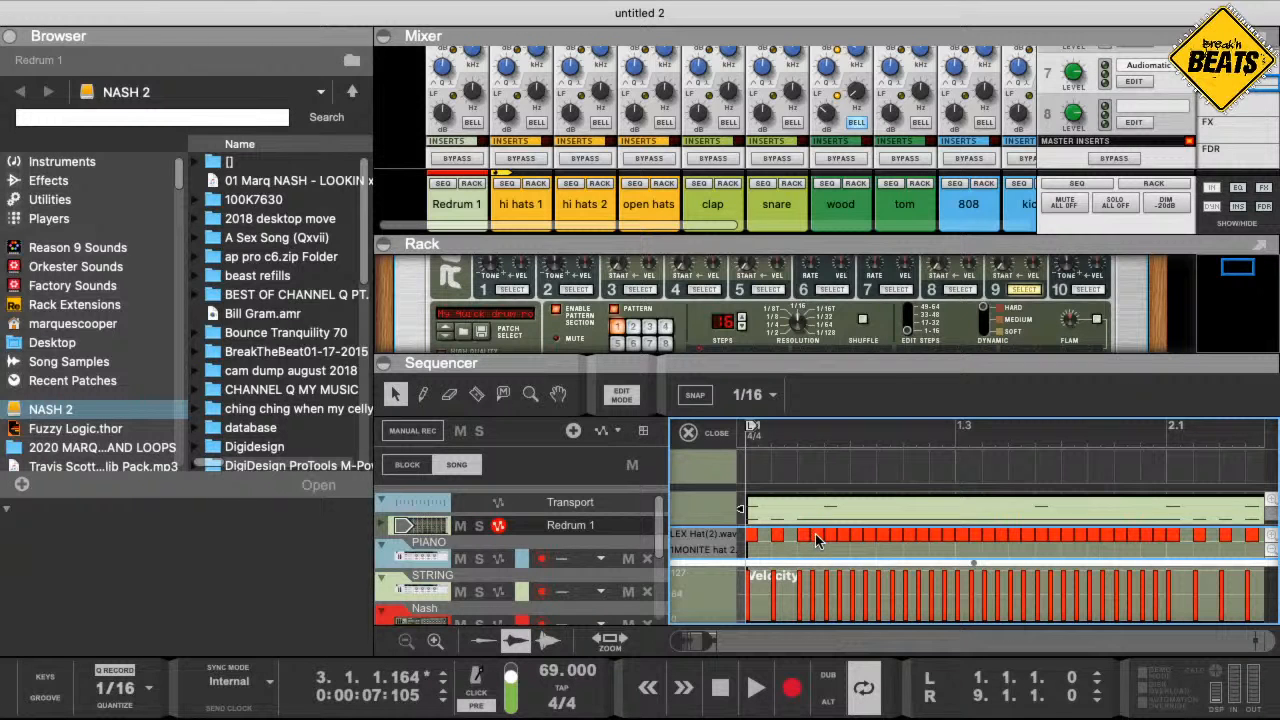
click(815, 534)
key(Delete)
click(841, 535)
key(Delete)
click(880, 535)
key(Delete)
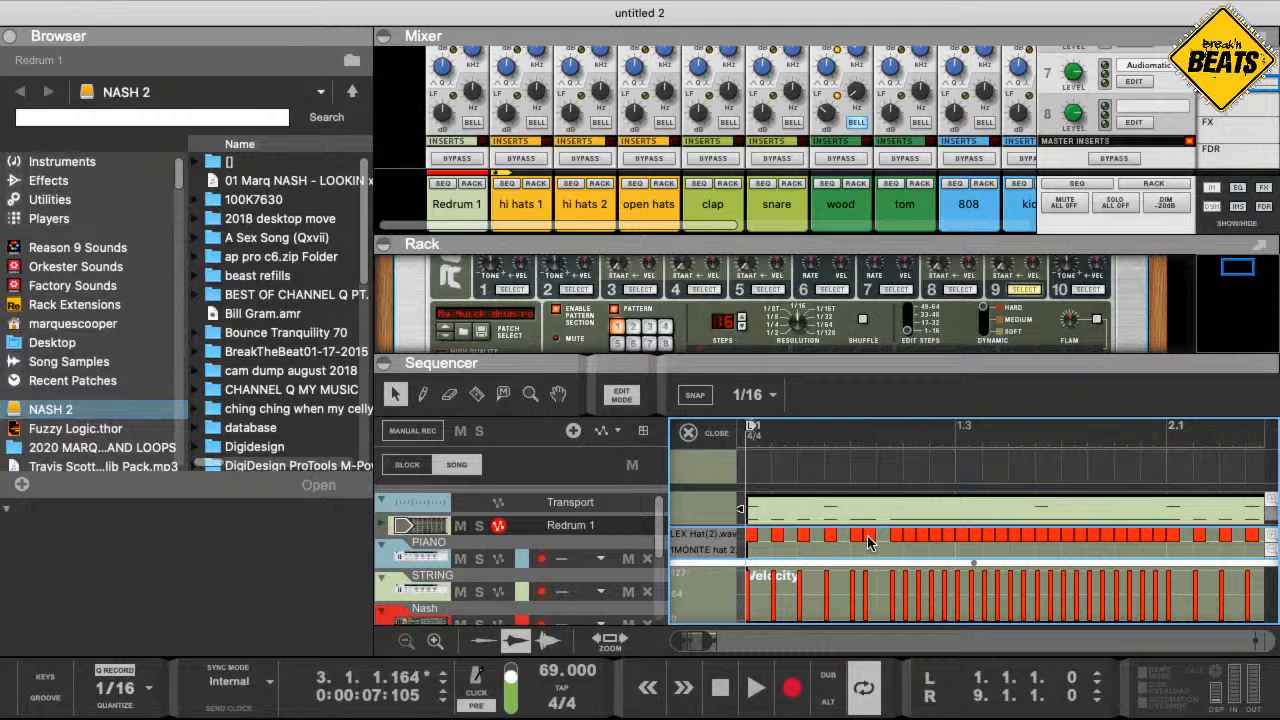
- Shorten the first five hi-hat notes in beat 2 to 49 ticks and duplicate them between the originals, starting at 1.2.1.57
click(870, 535)
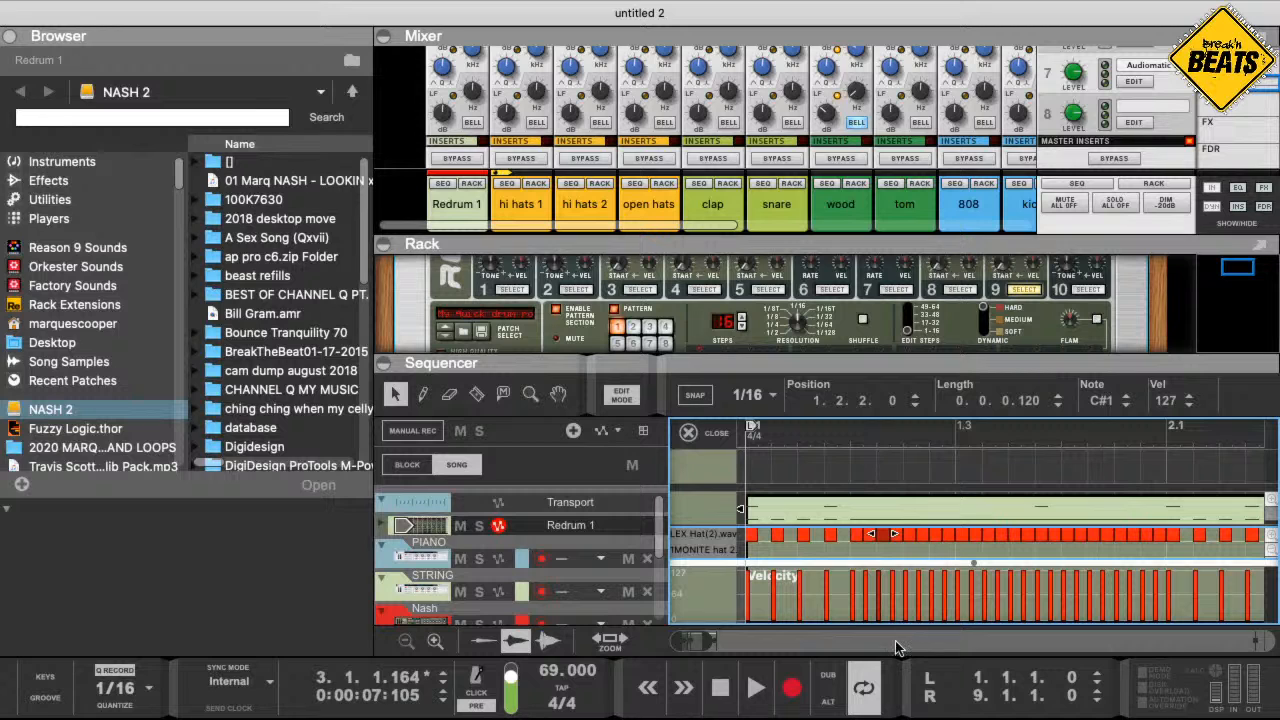
mouse_move(700, 638)
mouse_down()
mouse_move(716, 638)
mouse_move(650, 641)
mouse_move(704, 645)
mouse_move(688, 650)
mouse_up()
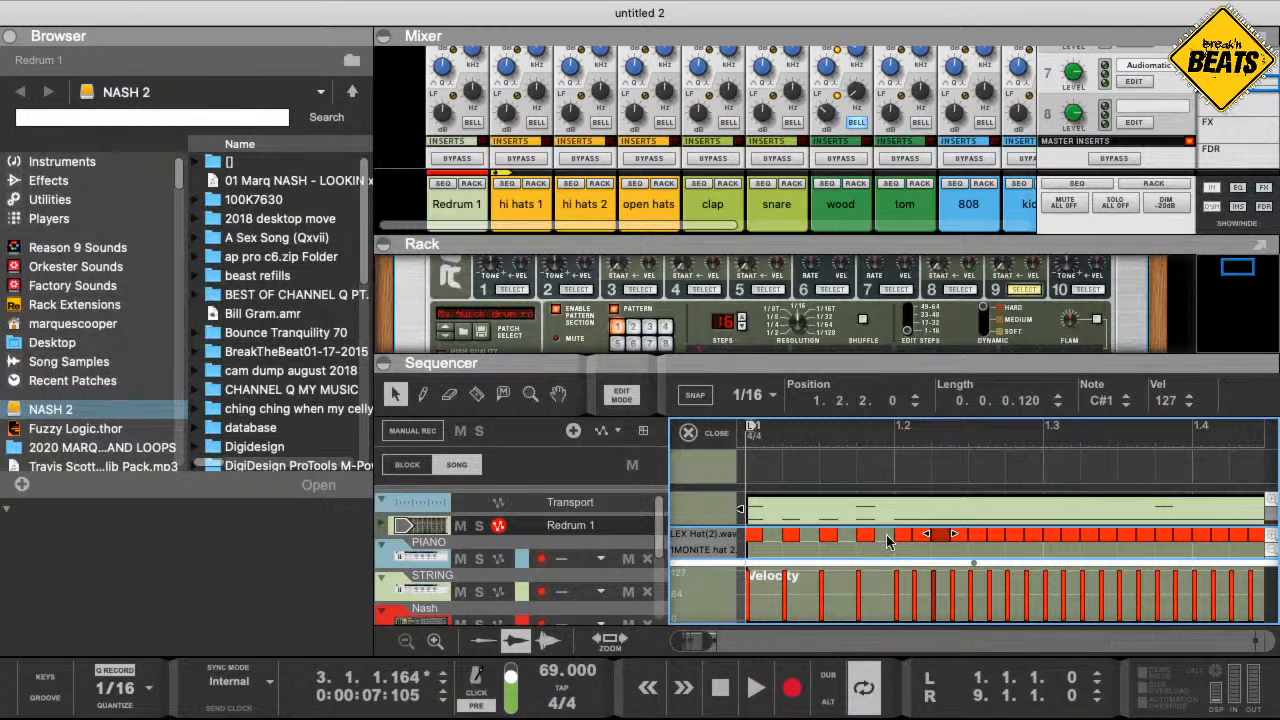
drag(887, 536, 961, 543)
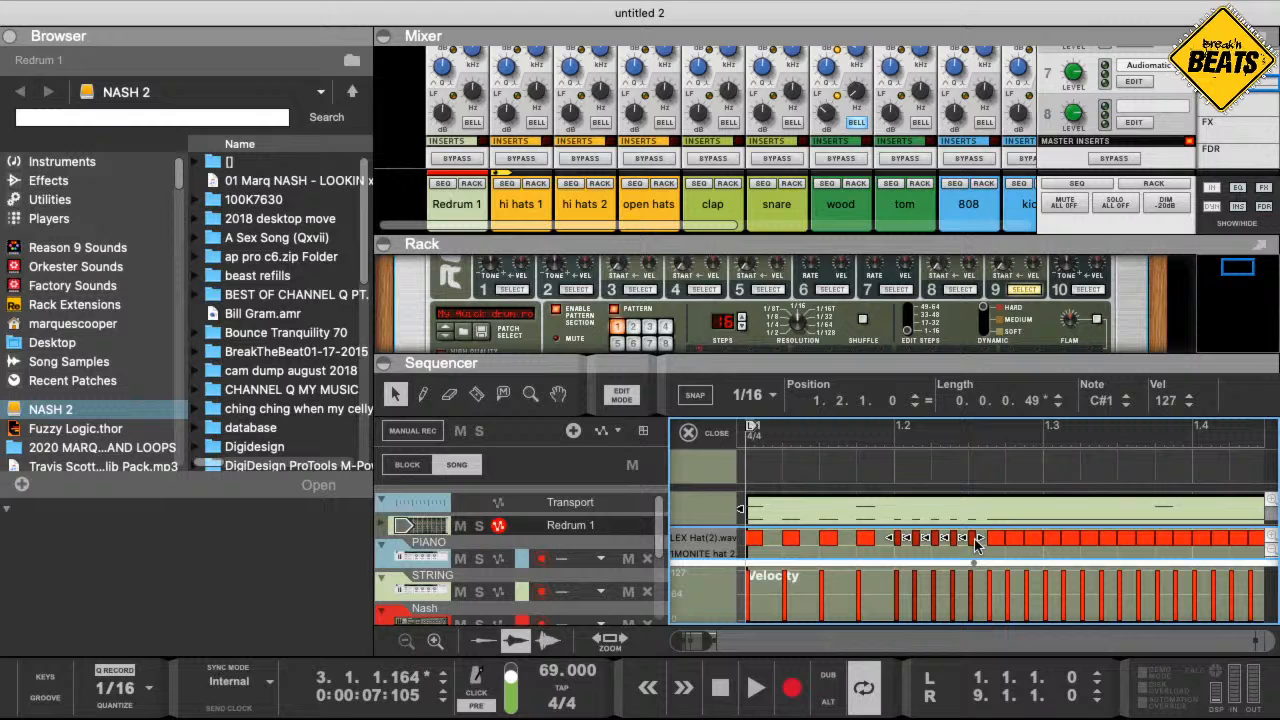
key(super+z)
drag(882, 539, 983, 546)
drag(975, 545, 980, 545)
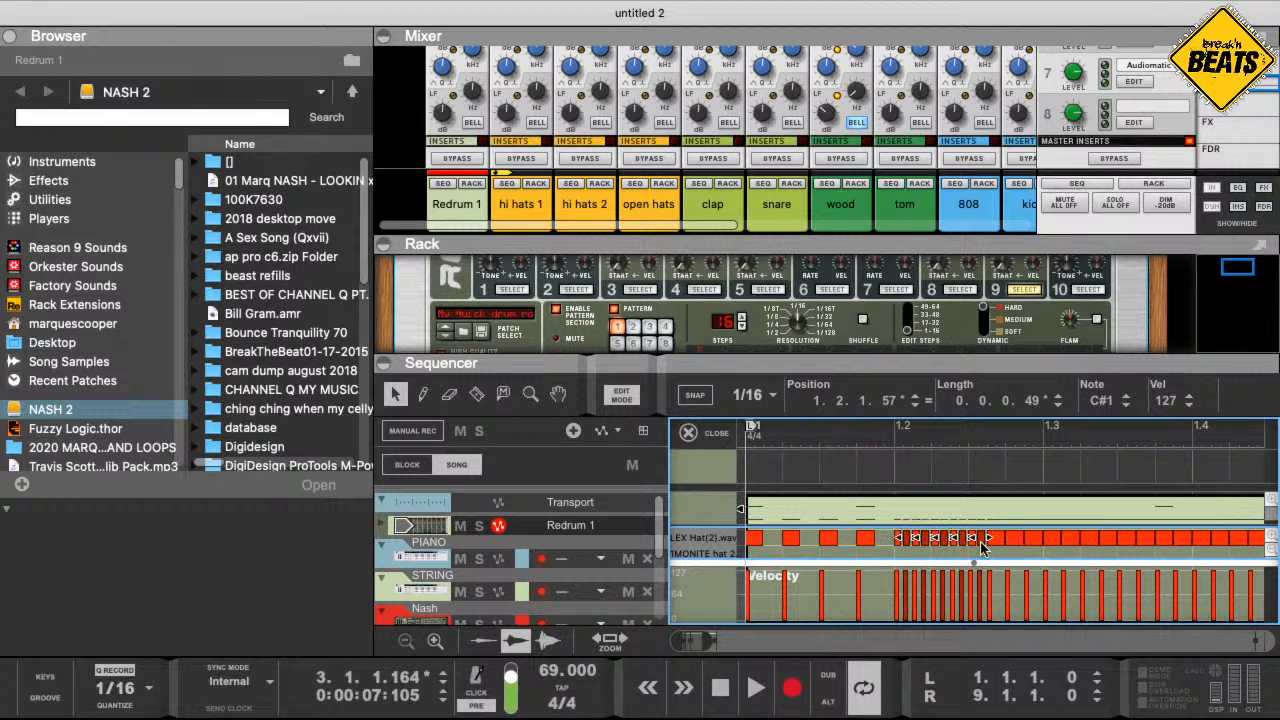
- Return to the start of the song, play the new hi-hat roll in beat 2 and stop playback
click(881, 440)
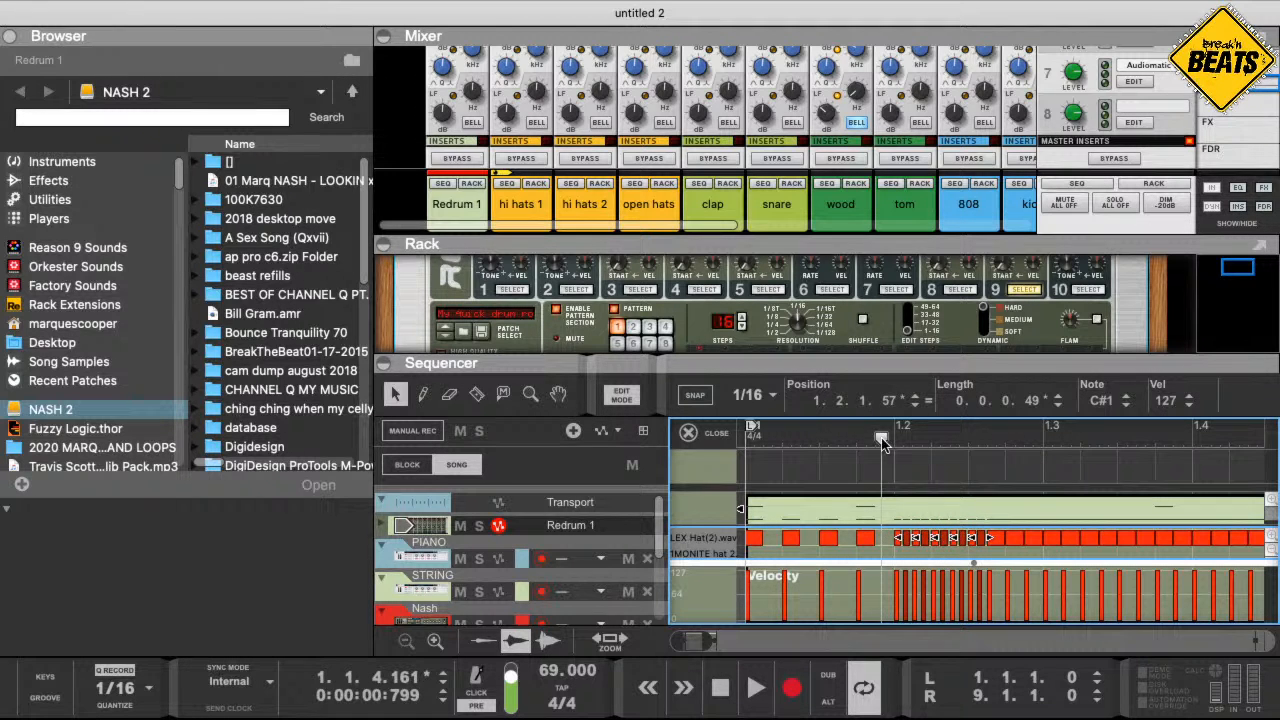
drag(881, 440, 730, 455)
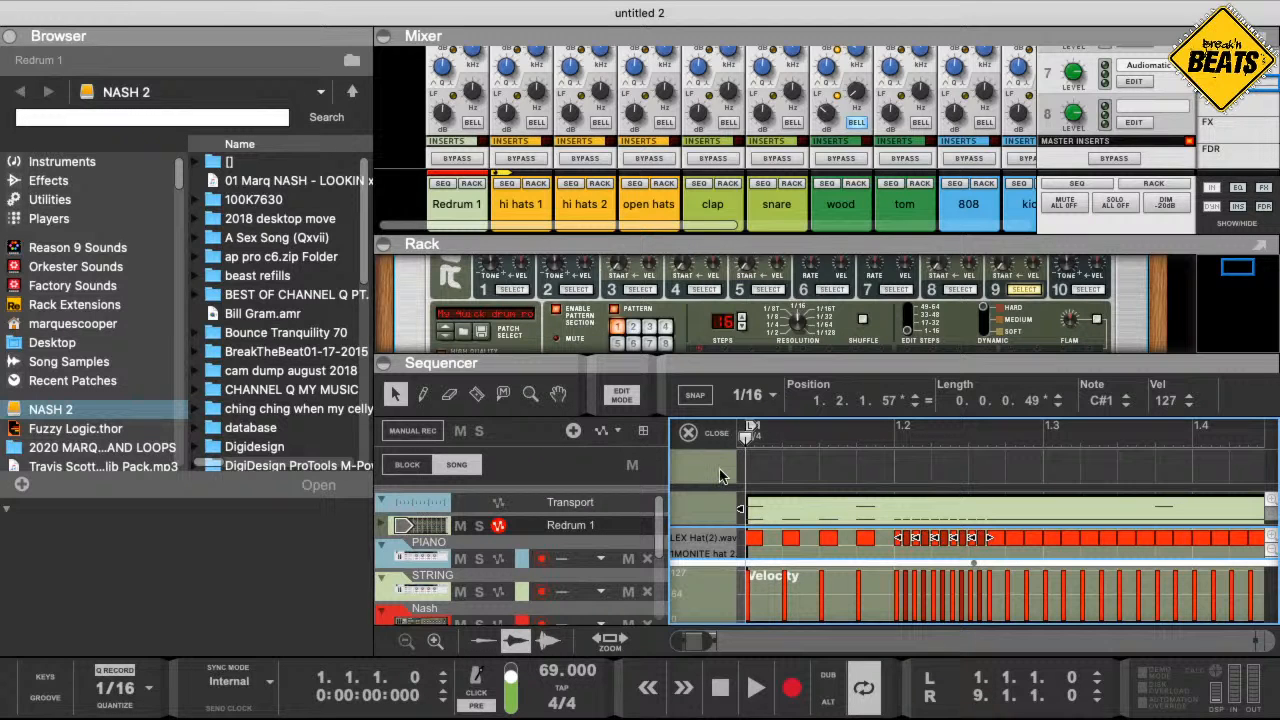
key(space)
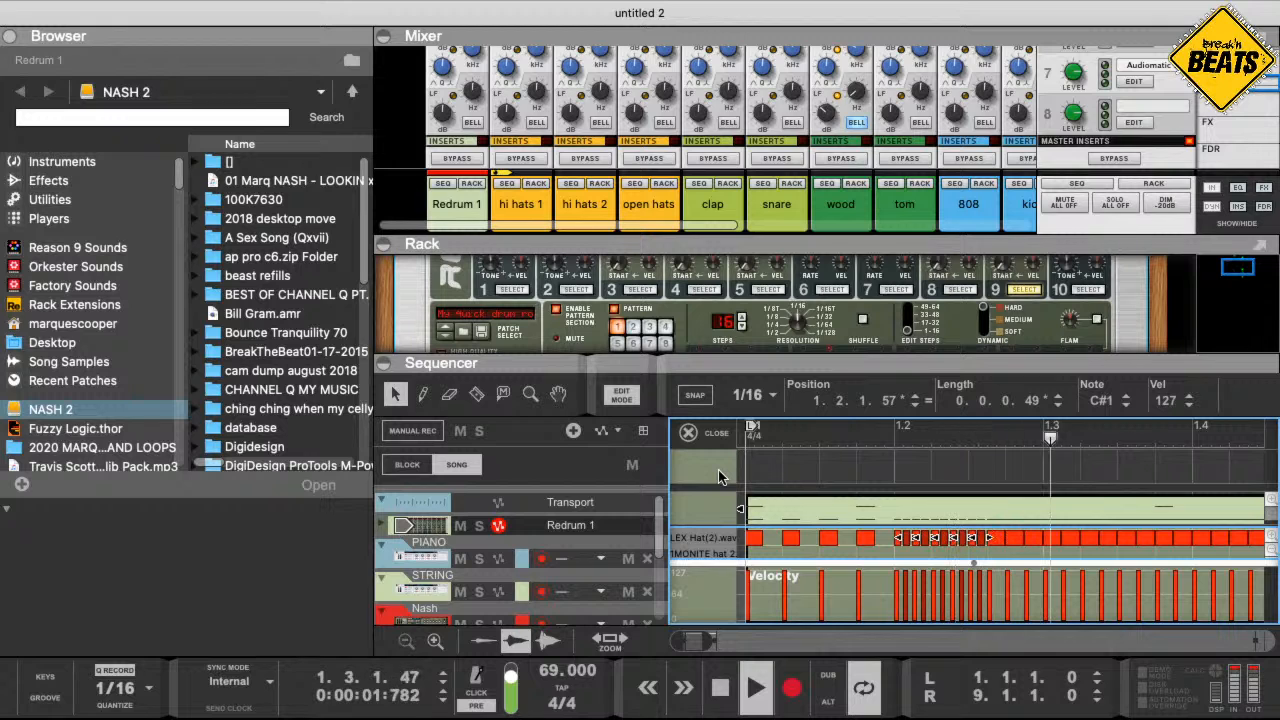
key(space)
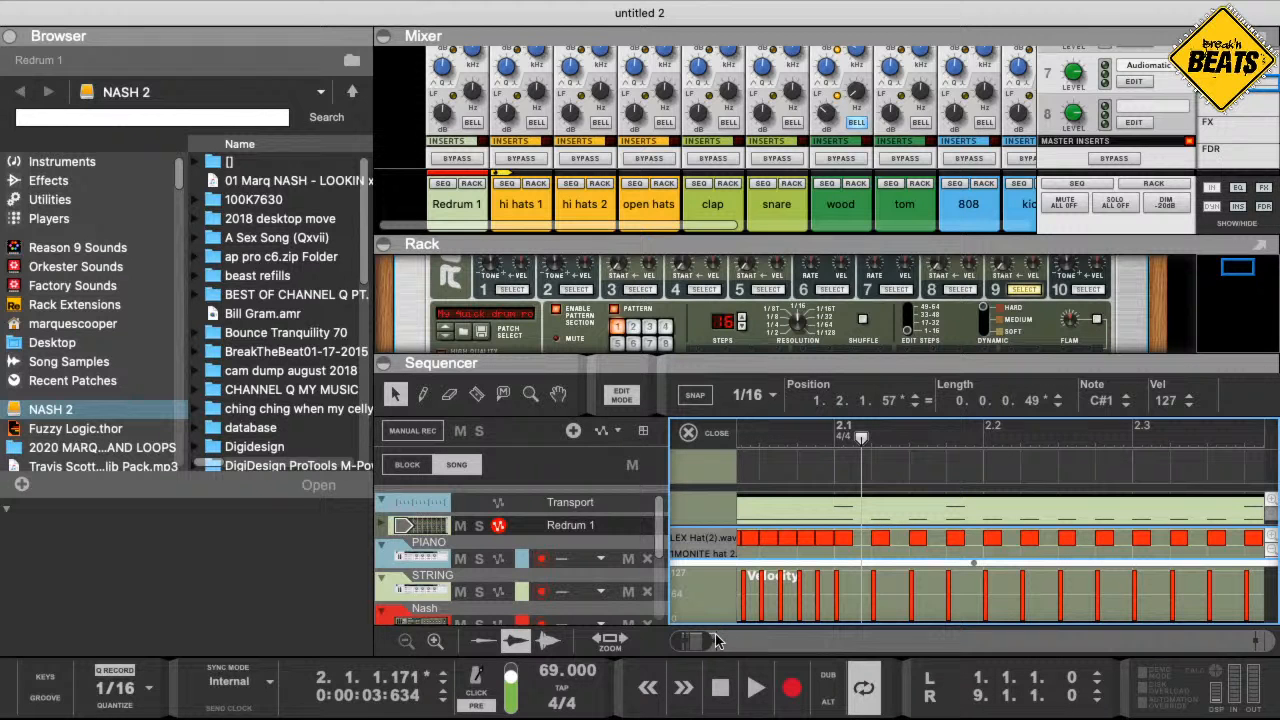
- Reset the song position to 1.1.1.0, select the Redrum clip, and play bar 1 through to the start of bar 2
drag(712, 638, 804, 637)
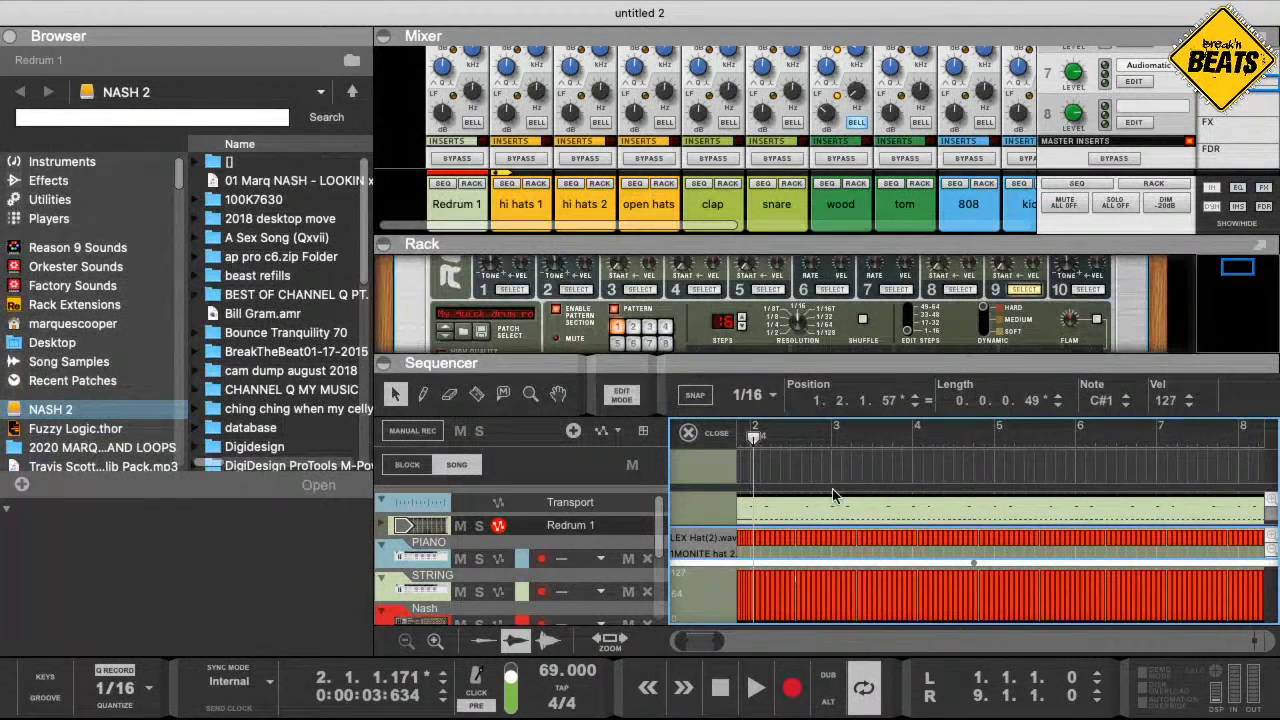
drag(830, 453, 702, 450)
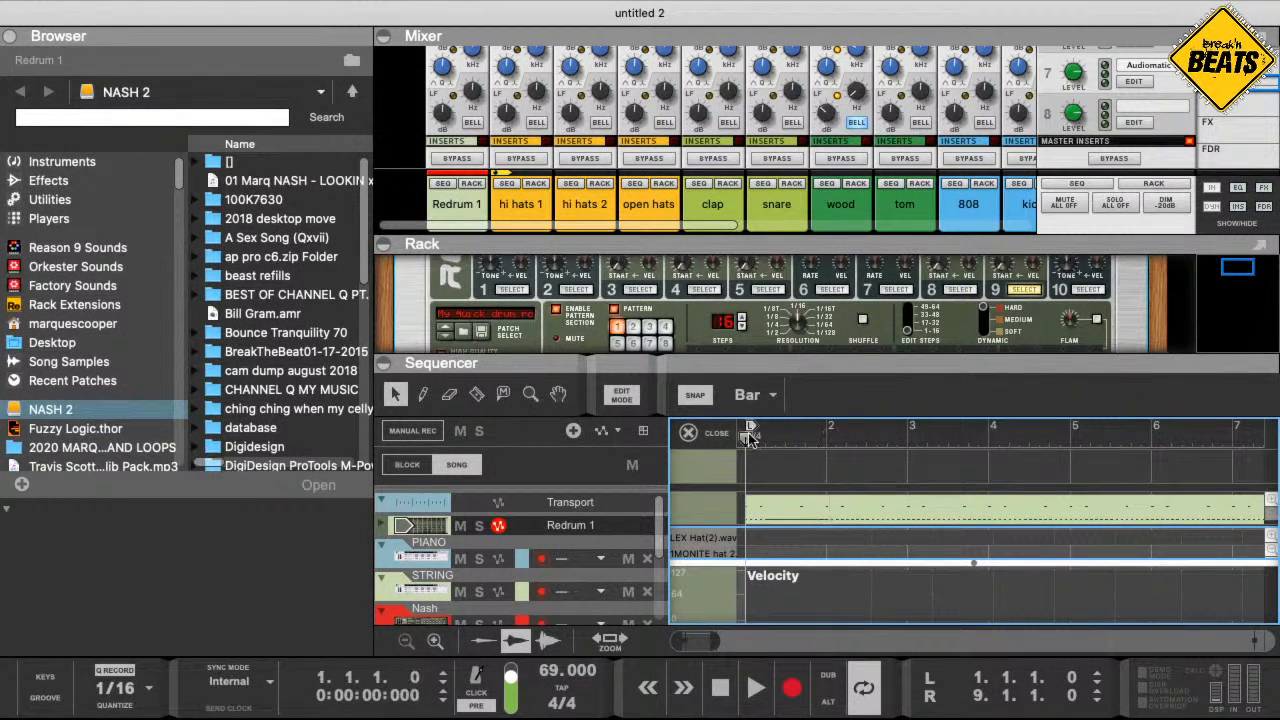
click(788, 505)
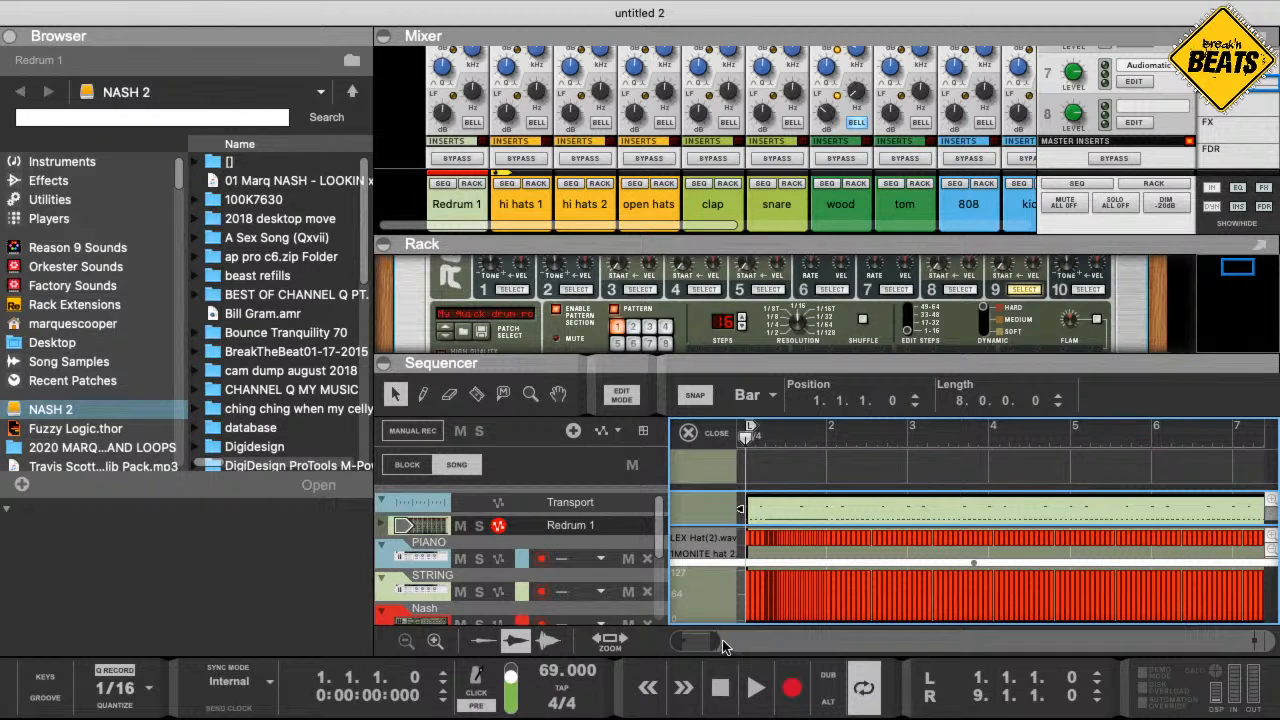
drag(684, 632, 677, 620)
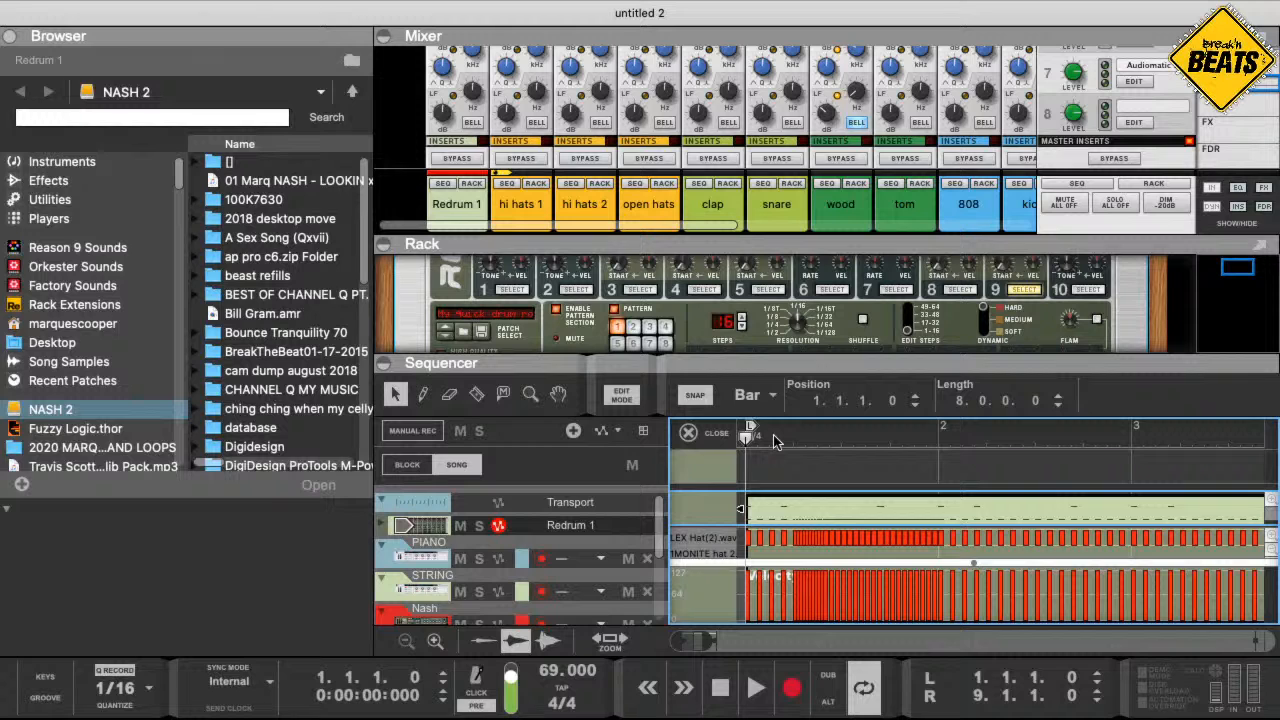
key(space)
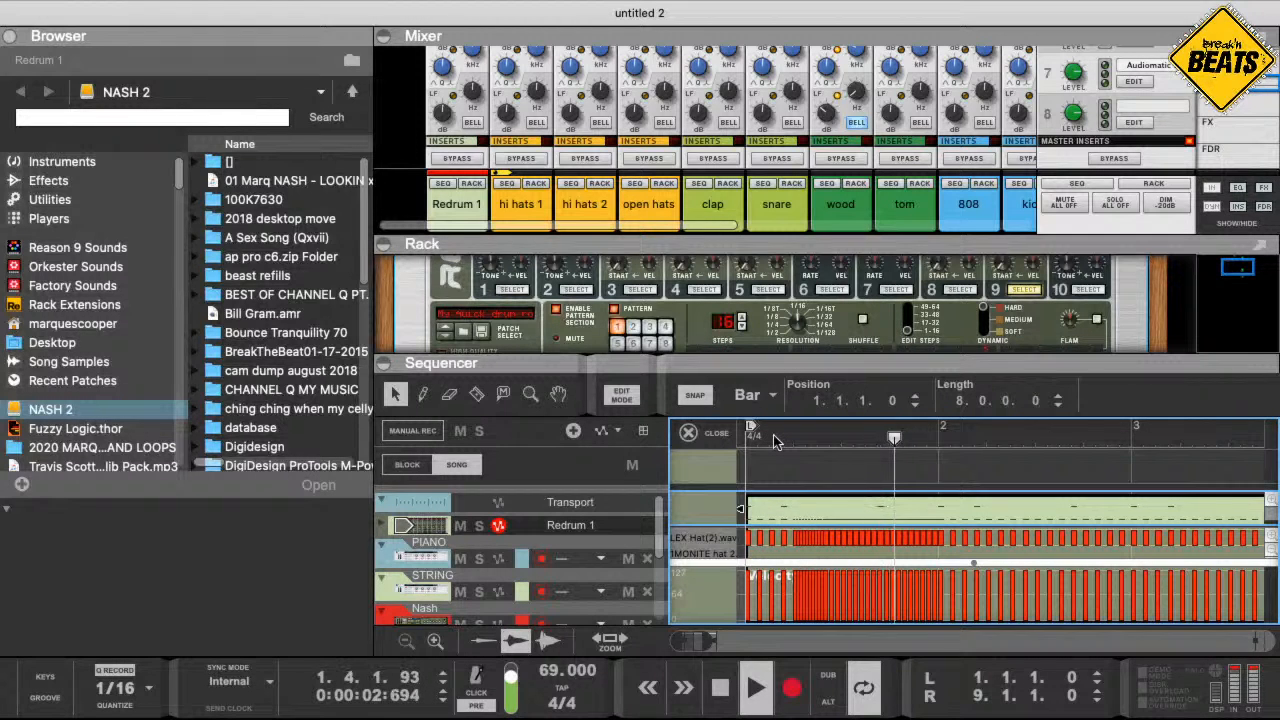
click(720, 687)
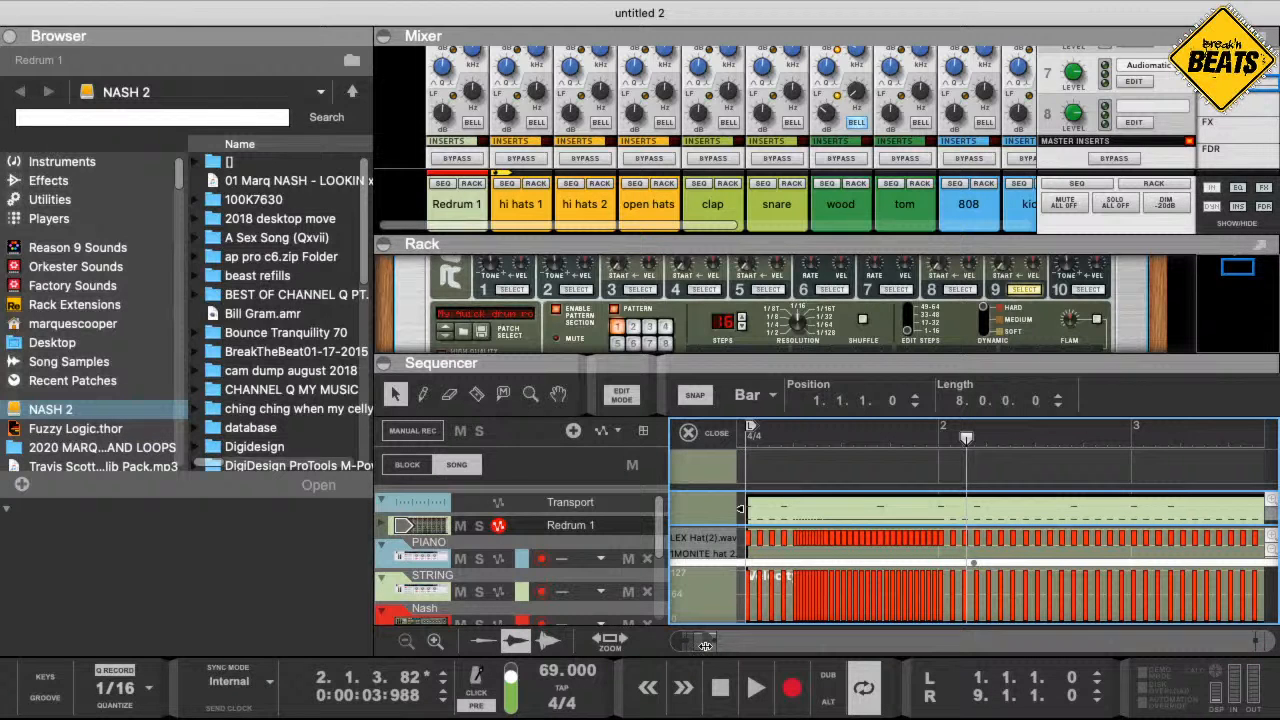
- Replay bar 1 from the start of the song to check the hi-hats in its last beat
drag(705, 645, 675, 645)
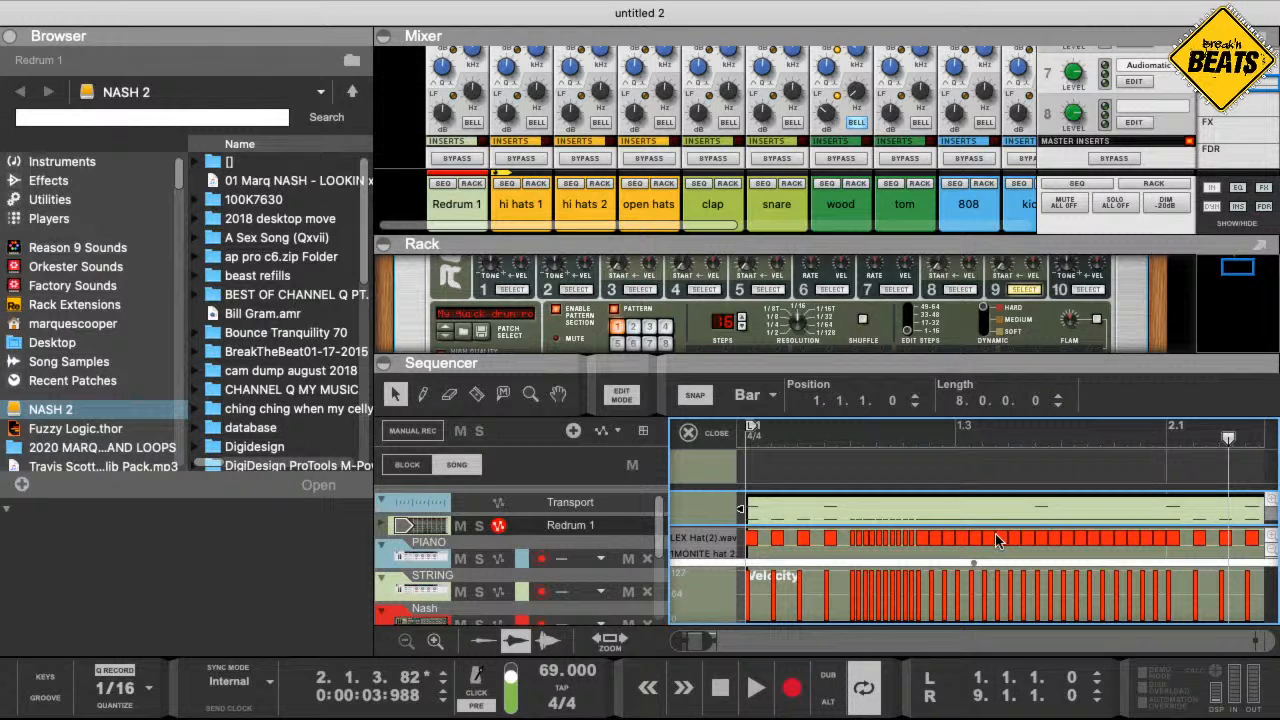
key(KP_7)
key(KP_7)
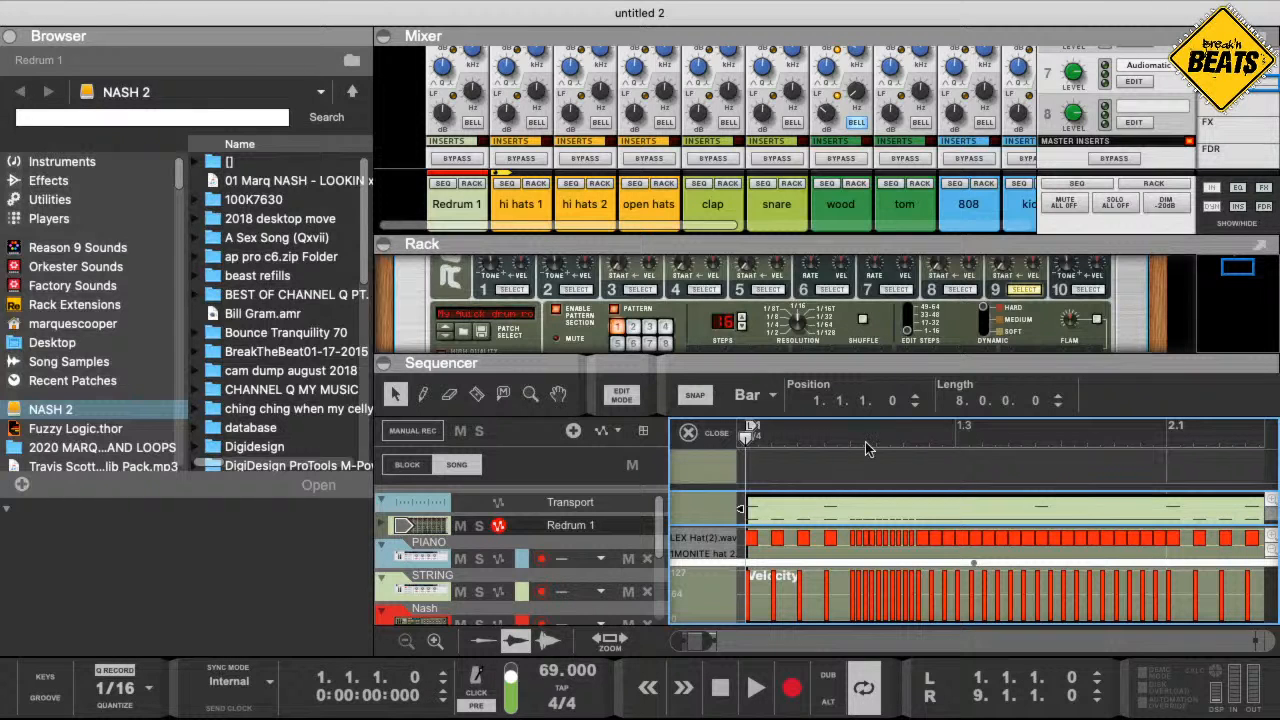
key(space)
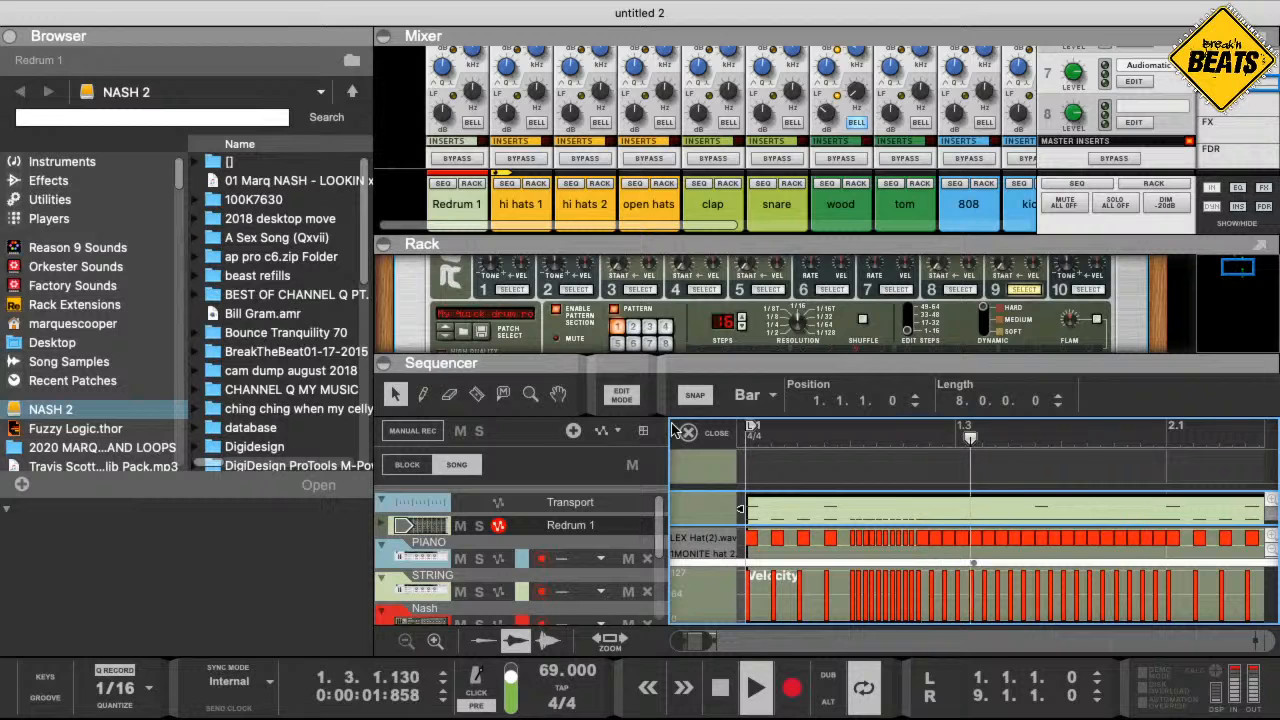
- Delete the last six hi-hat notes of bar 1, from 1.4.4.120 back to 1.4.2.0
click(1157, 540)
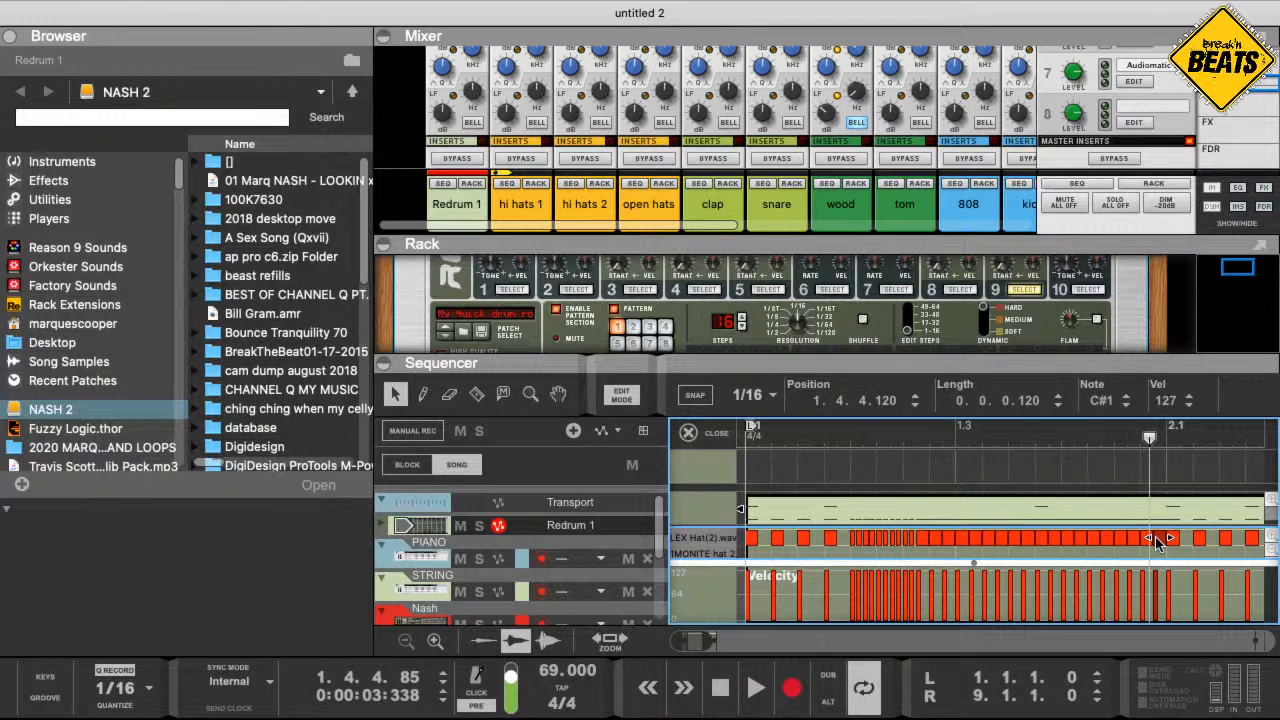
key(Delete)
click(1143, 540)
key(Delete)
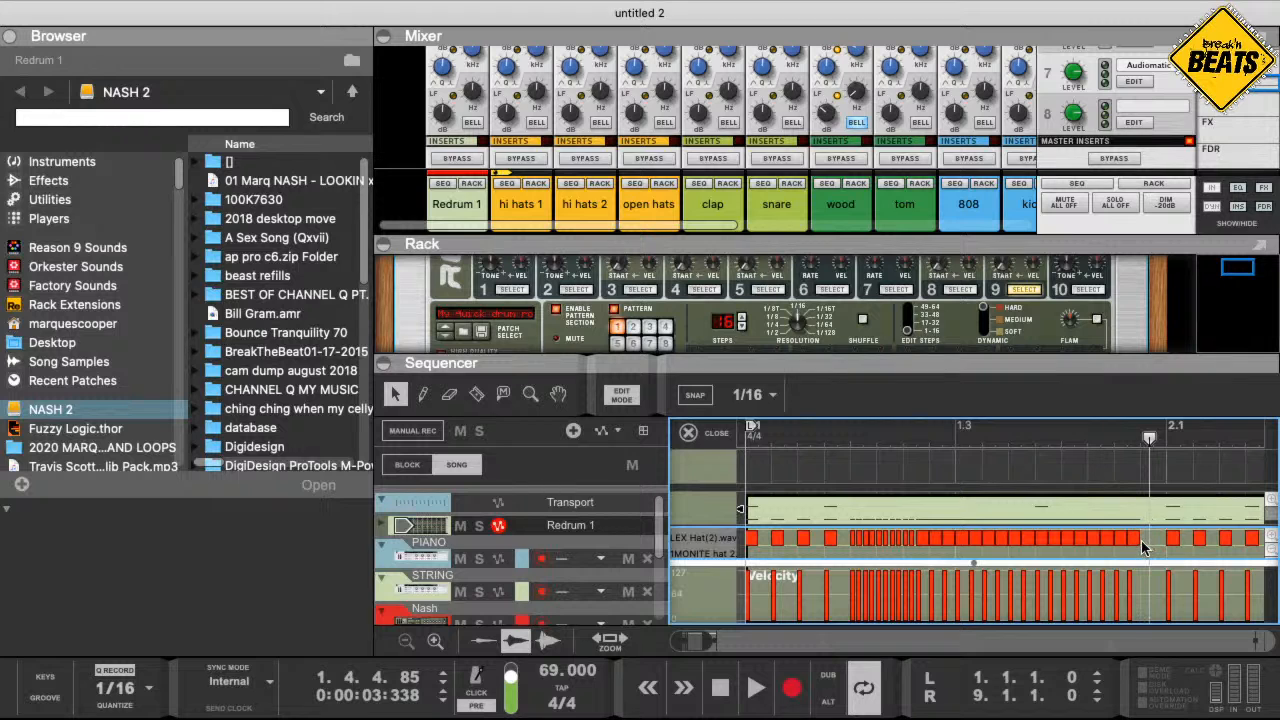
click(1134, 540)
key(Delete)
click(1118, 540)
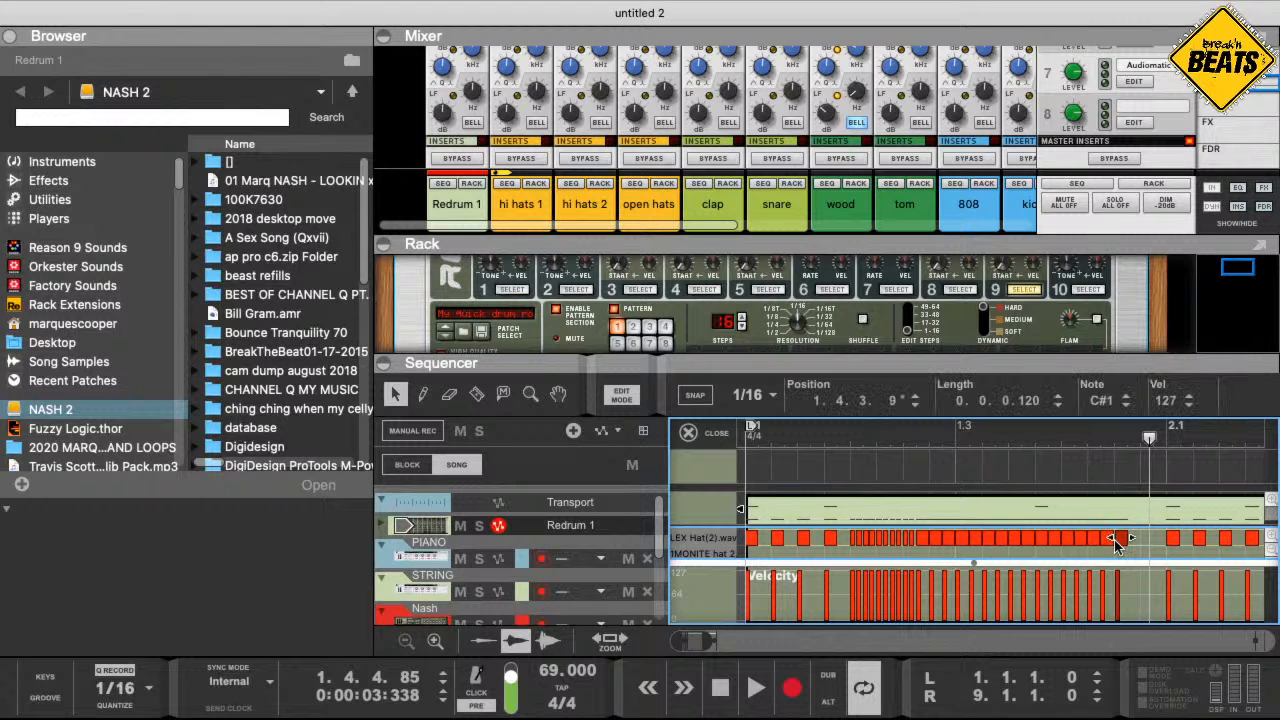
key(Delete)
click(1106, 540)
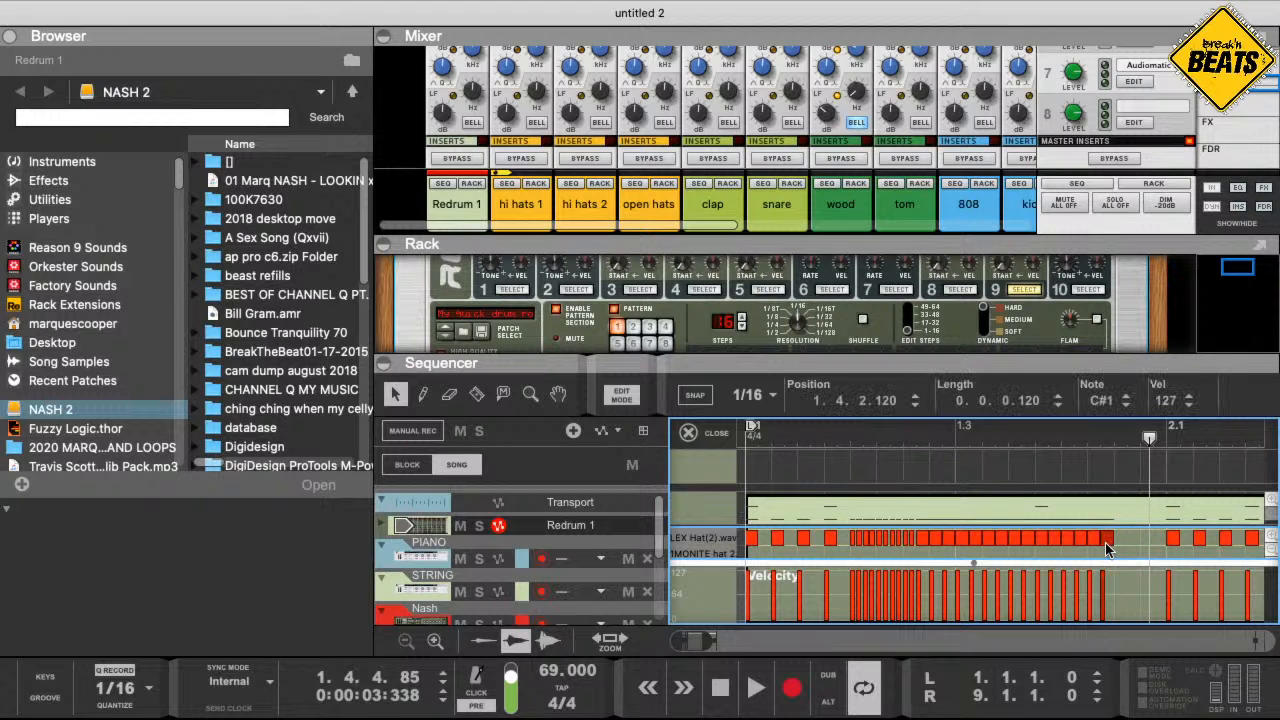
key(Delete)
click(1093, 540)
key(Delete)
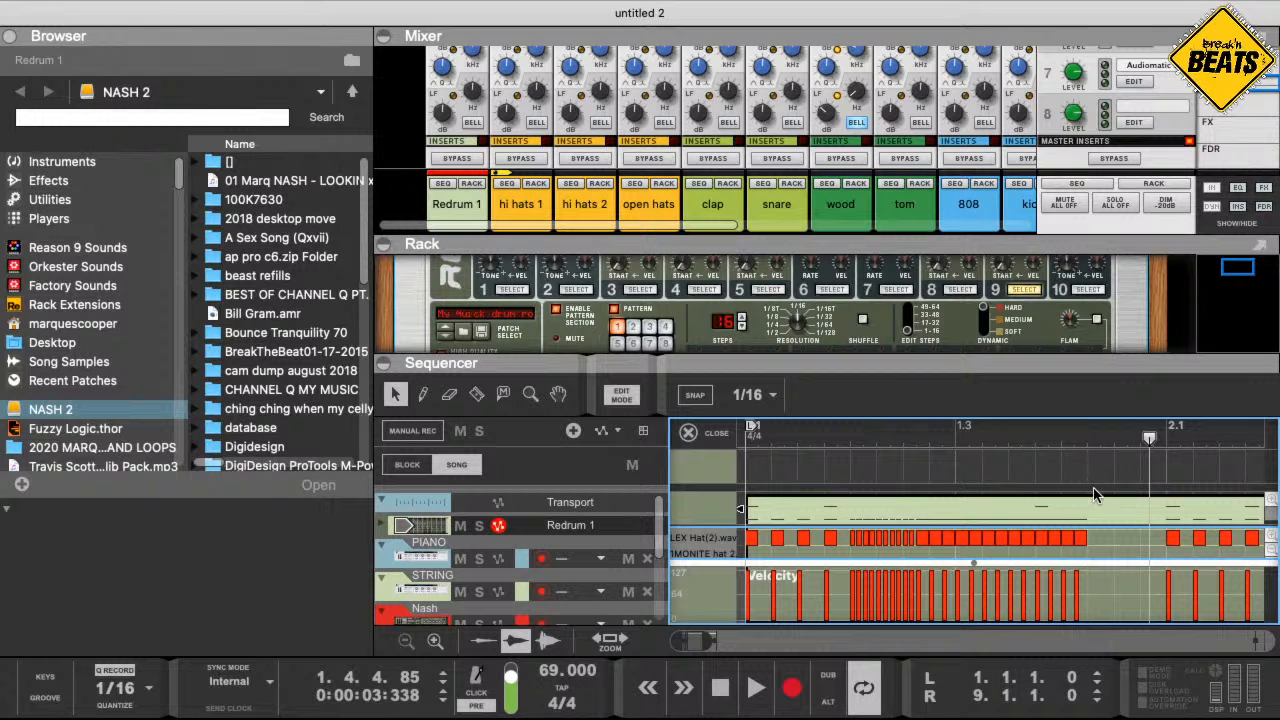
- Copy the hi-hat note at 1.4.1.120 and paste it at 1.4.2.0
click(1083, 540)
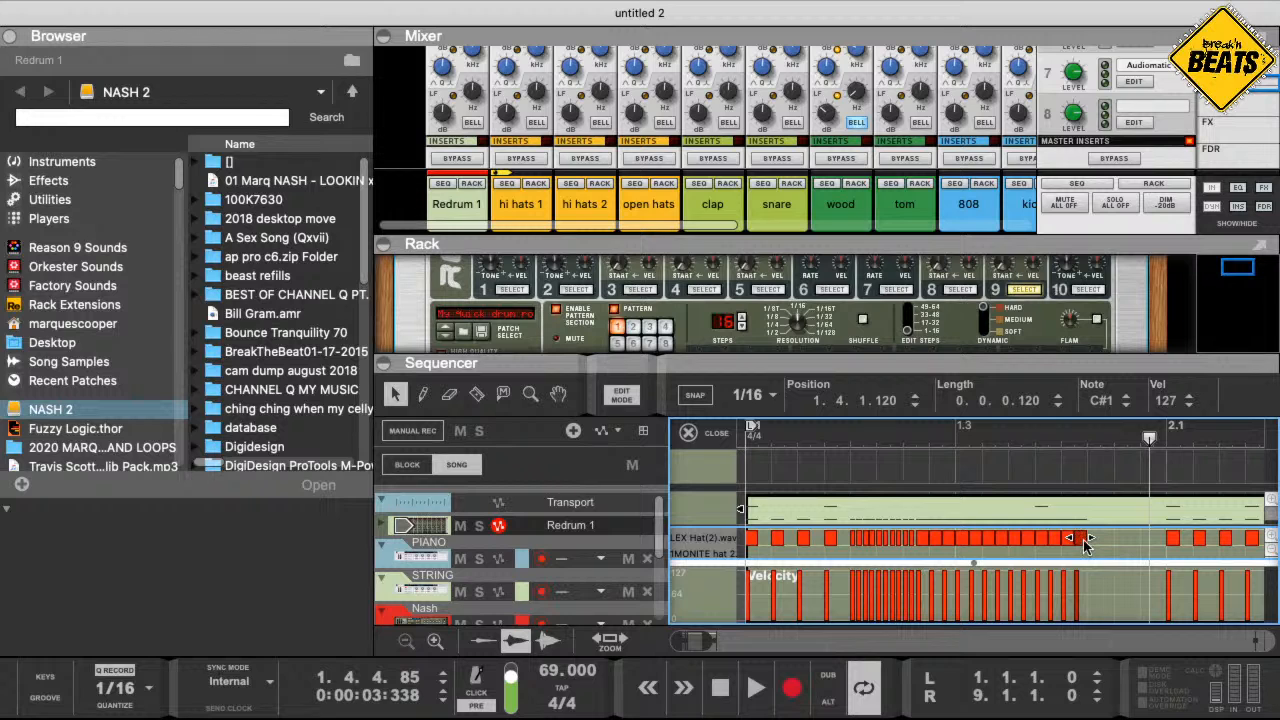
key(super+c)
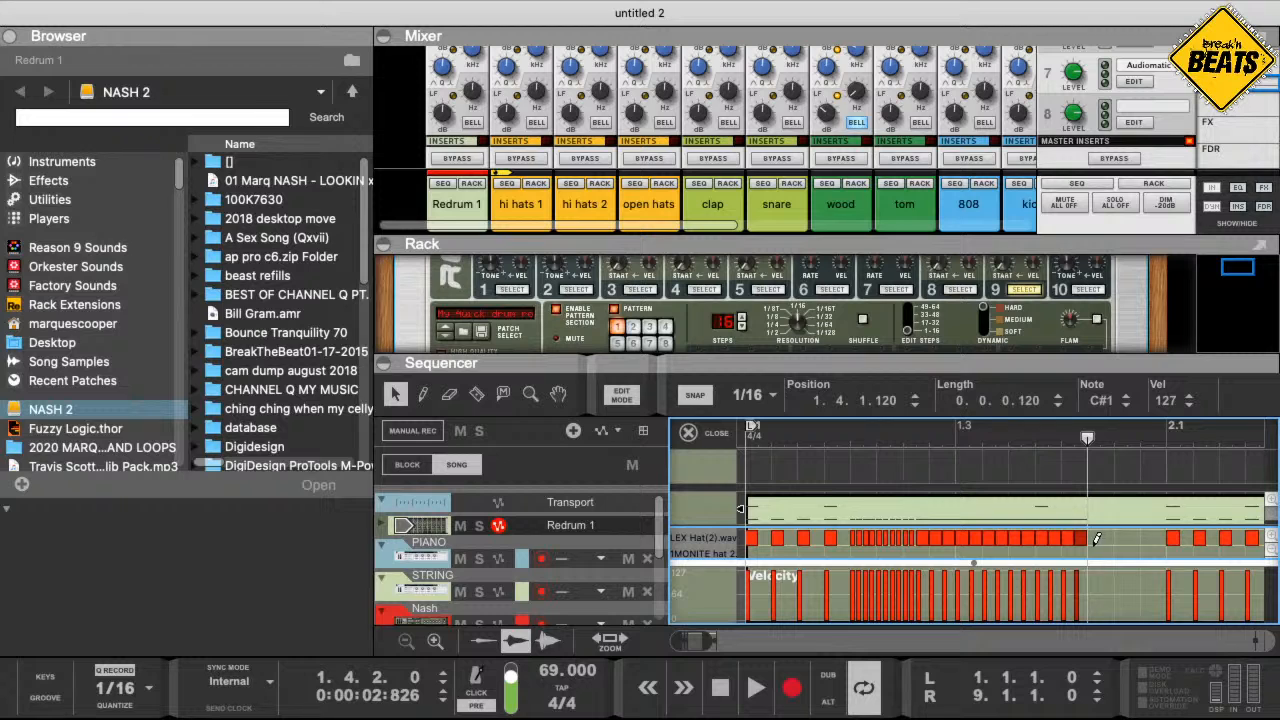
click(697, 404)
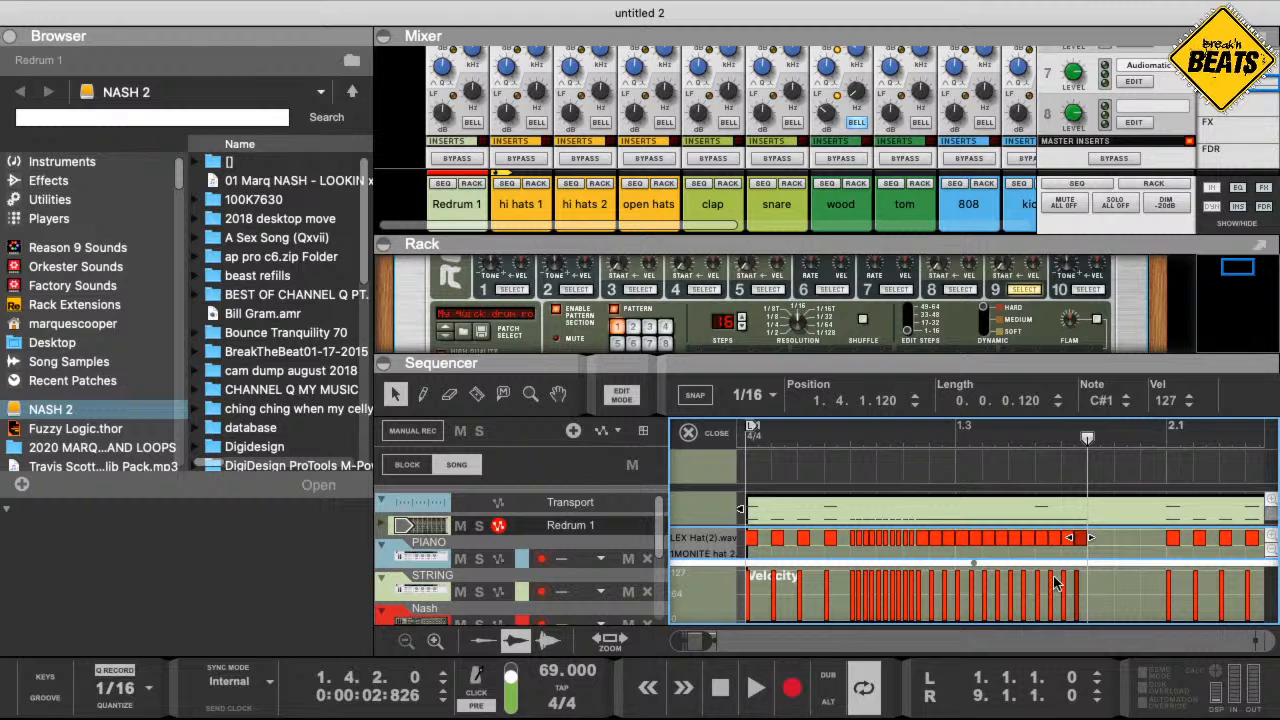
key(super+v)
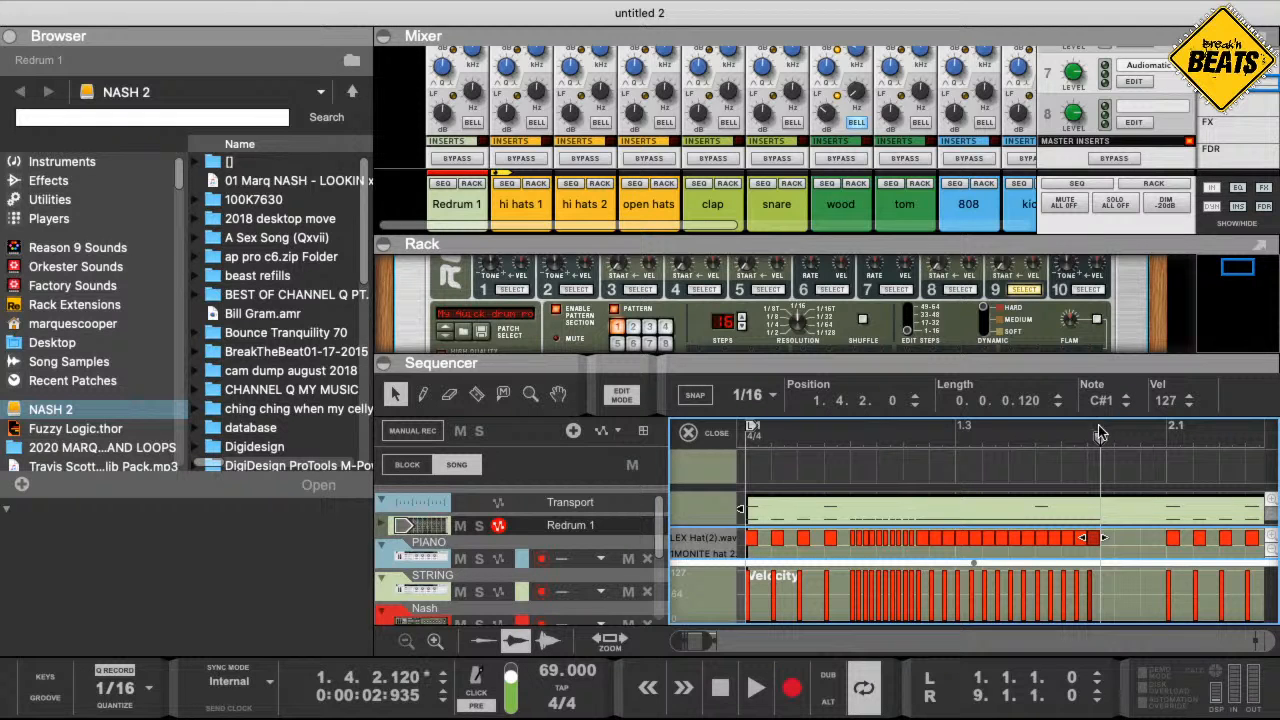
- Delete the pasted hi-hat note at 1.4.2.0 in the last beat of bar 1
drag(1100, 437, 1094, 440)
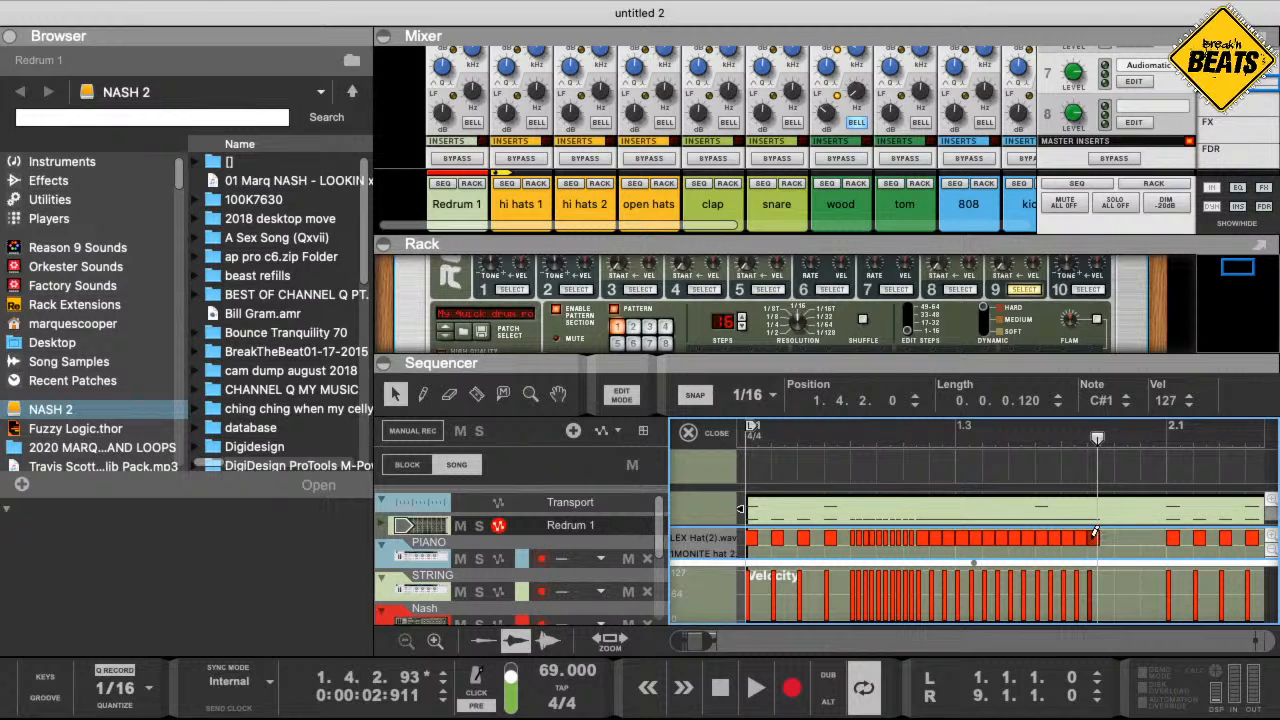
key(super+c)
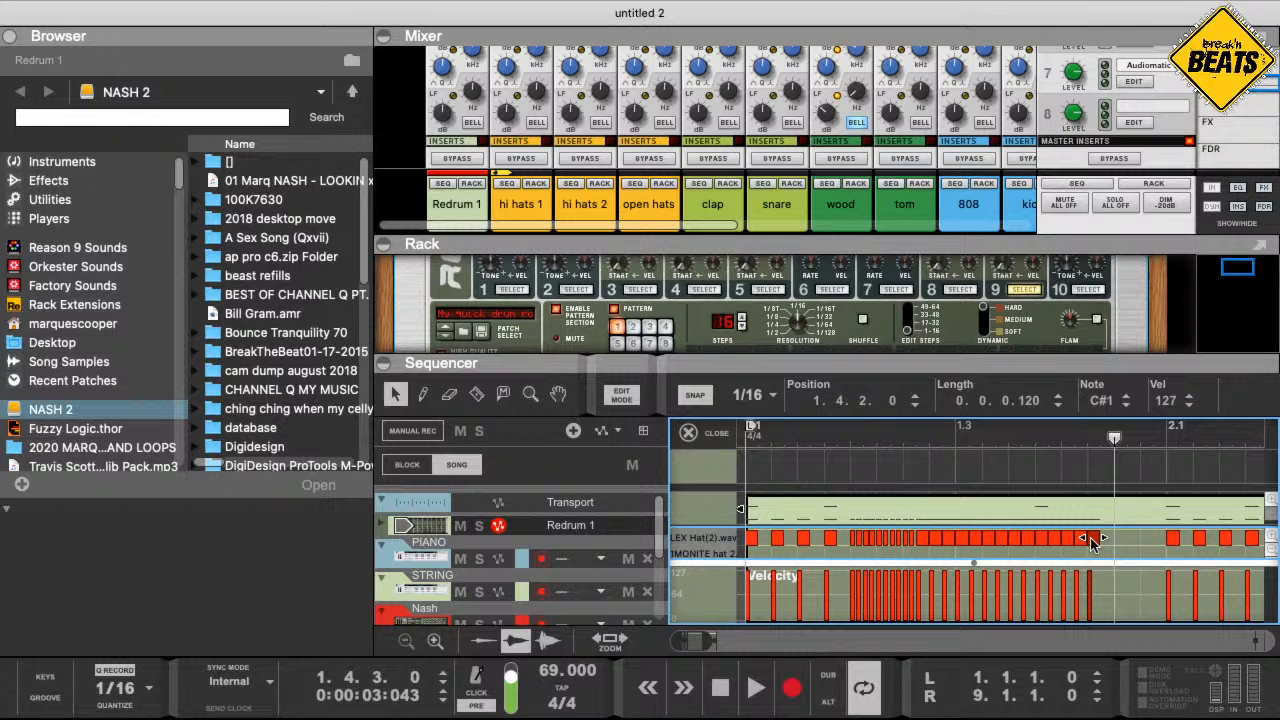
key(s)
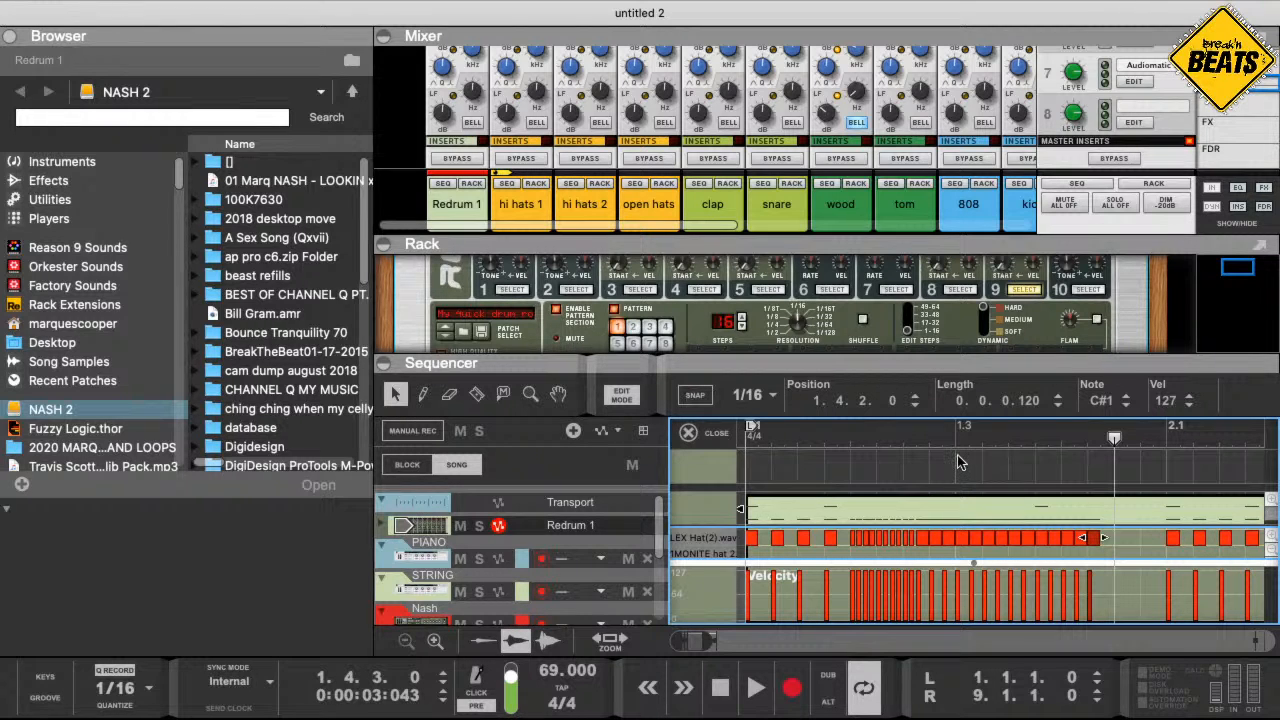
click(1090, 482)
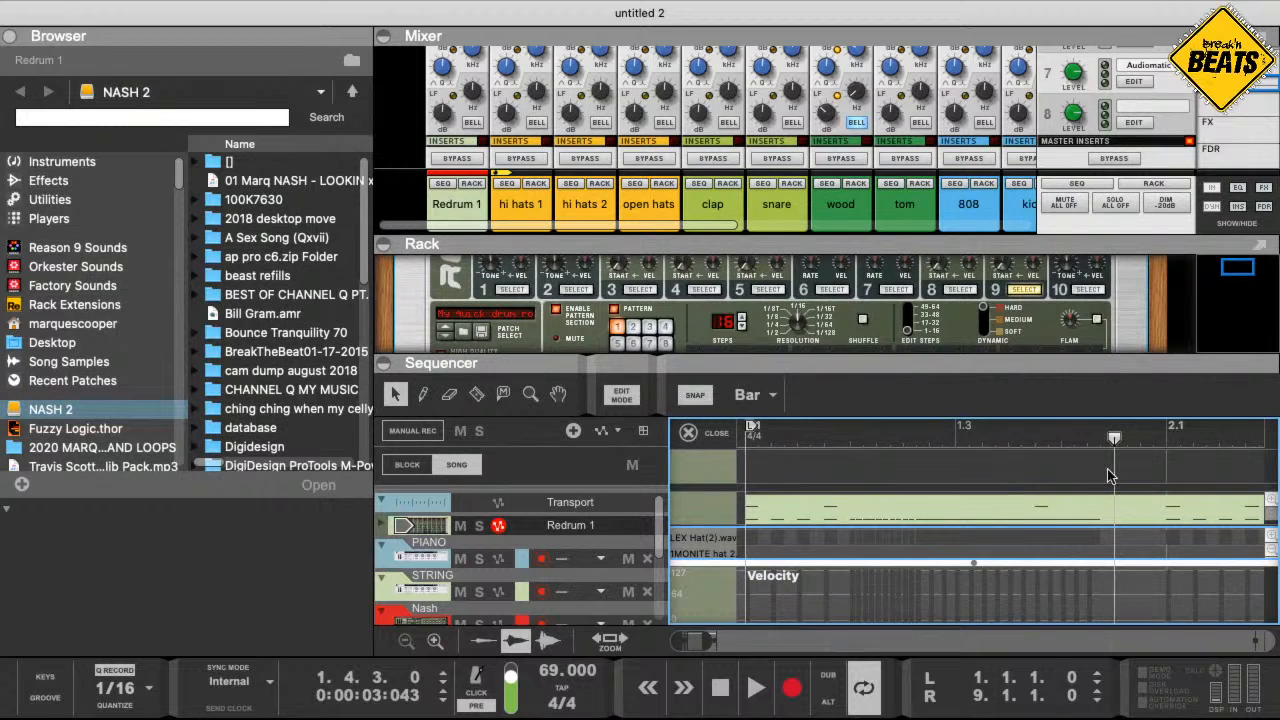
scroll(1058, 524, right, 3)
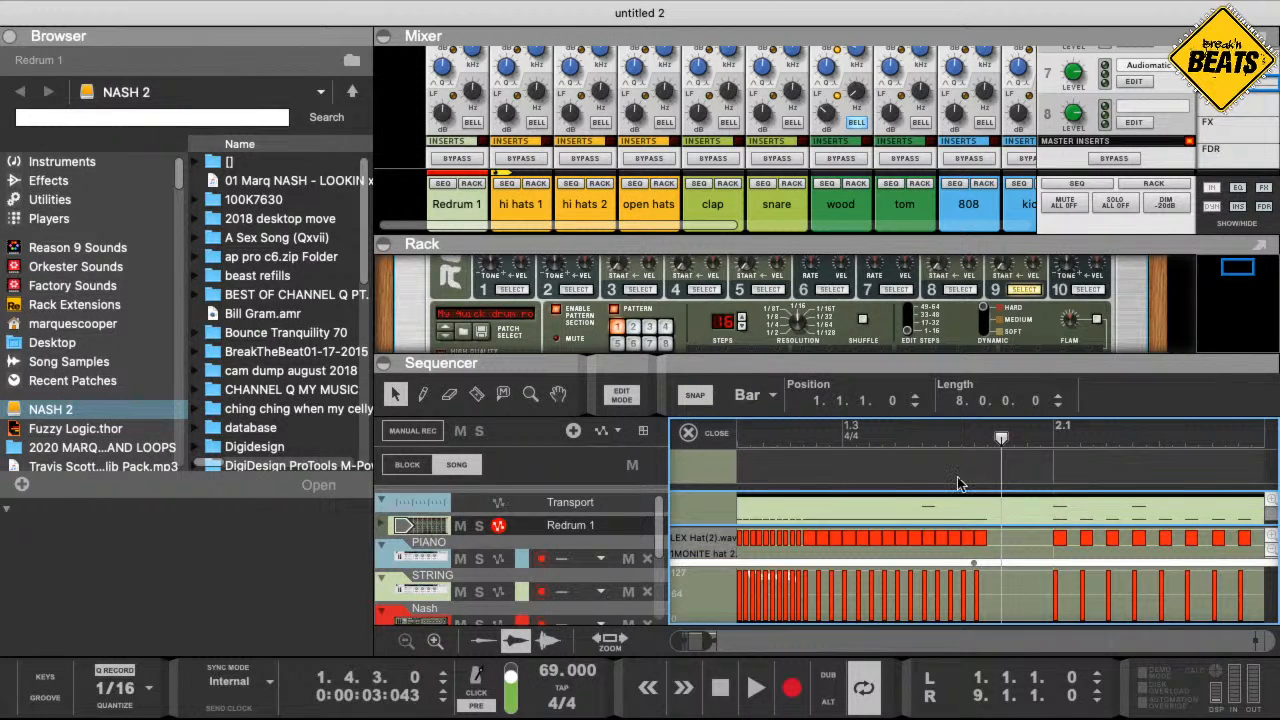
click(979, 543)
key(Delete)
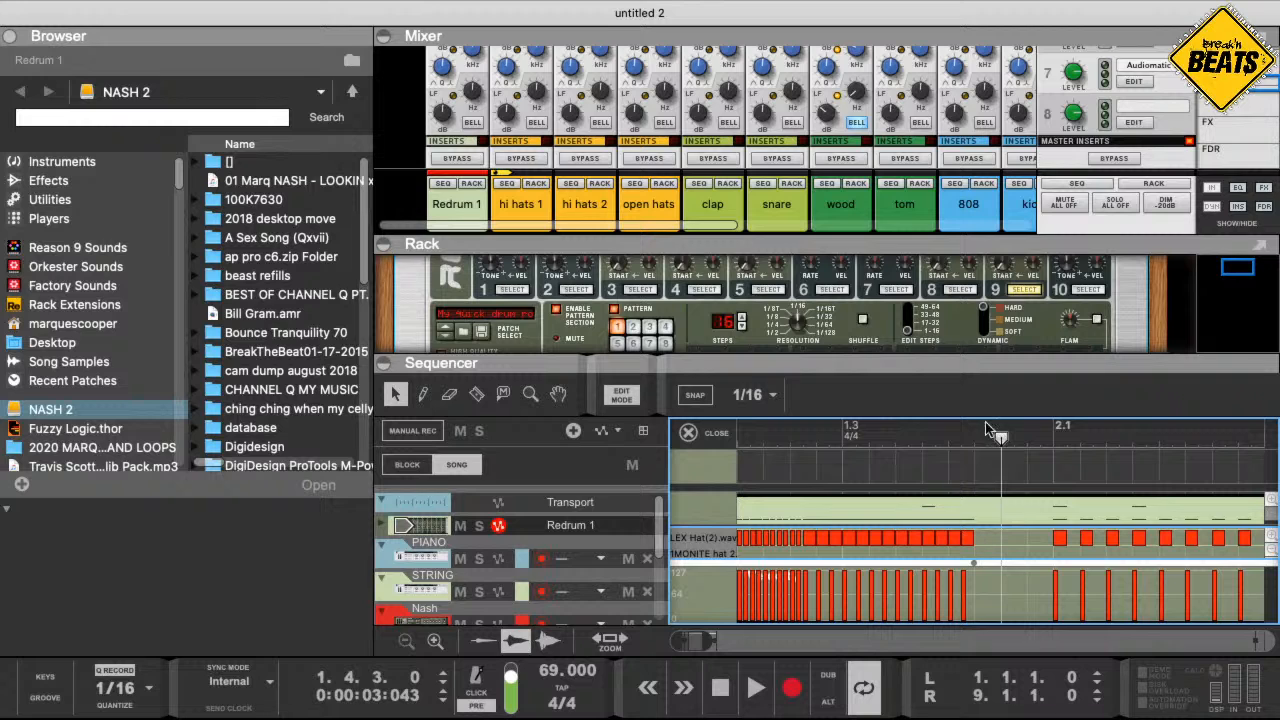
- Copy the hi-hat note at 1.4.1.120 and paste it six times, filling the gap from 1.4.2.0 to the start of bar 2
click(969, 539)
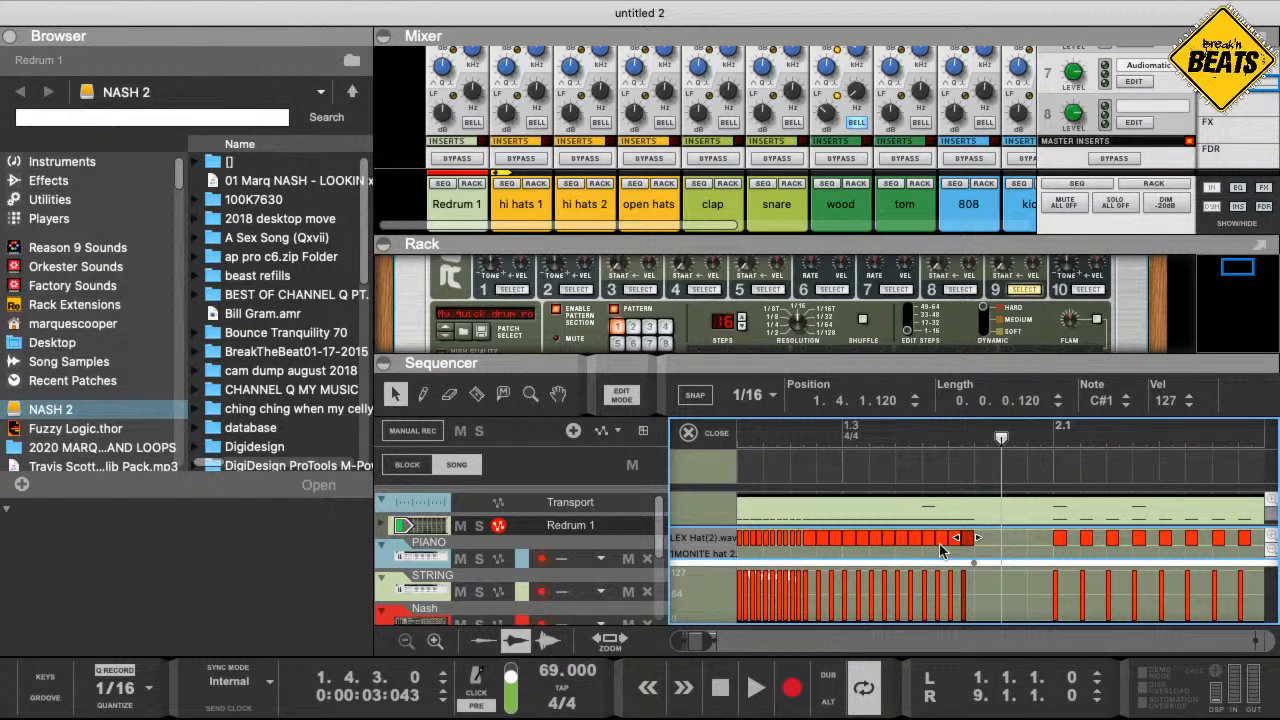
key(super+c)
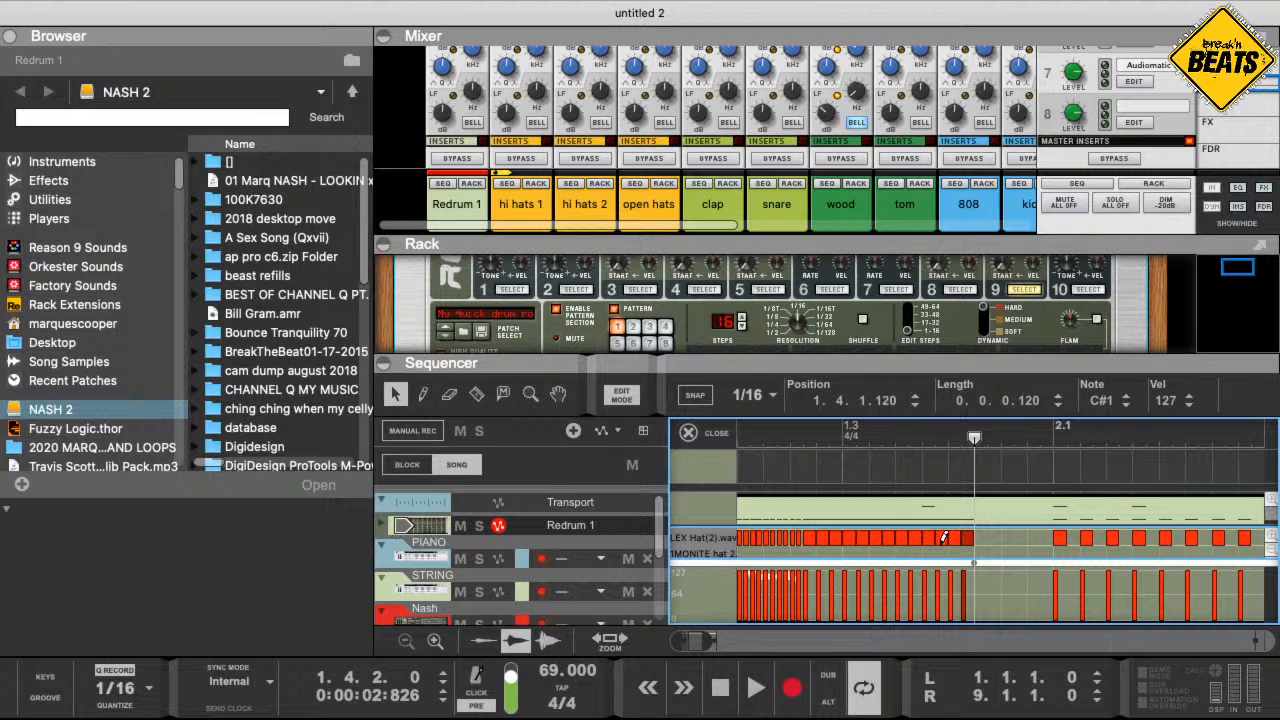
key(super+v)
key(super+v)
key(super+v)
key(super+v)
key(super+v)
key(super+v)
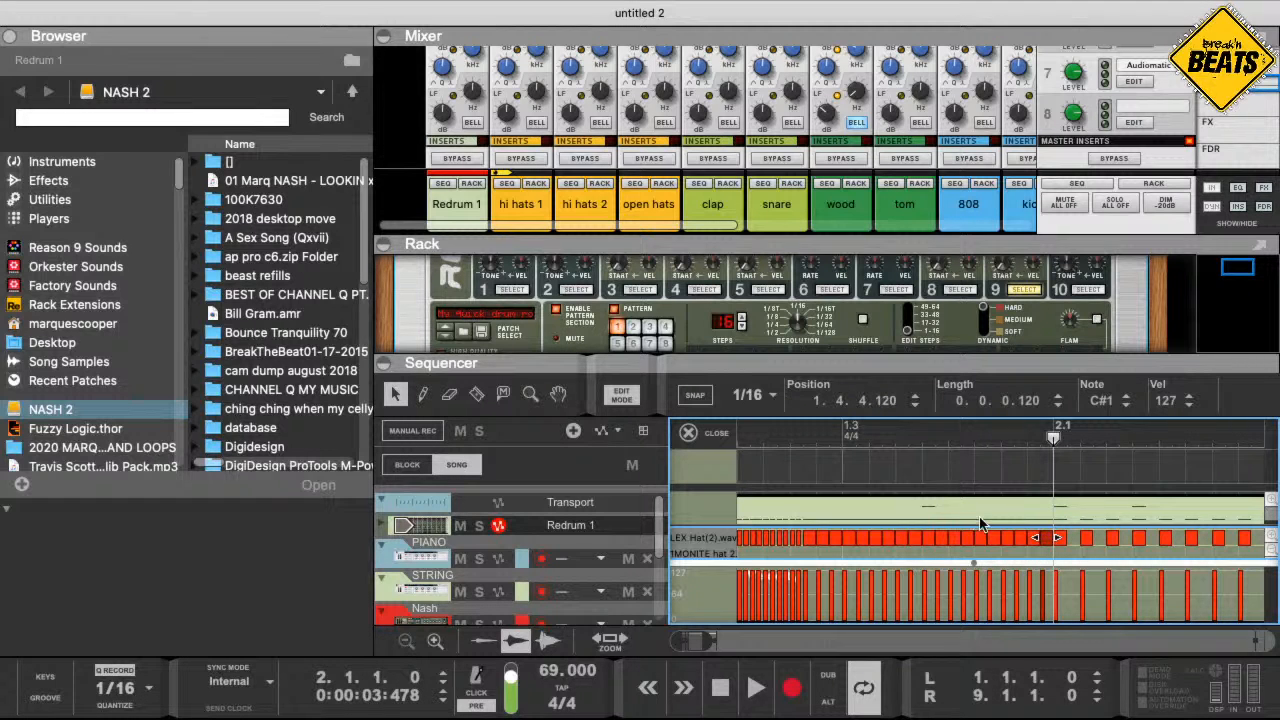
- Try to shorten the last five hi-hat notes of bar 1, from 1.4.2.120 onward, to a length of 0.0.0.60
click(976, 556)
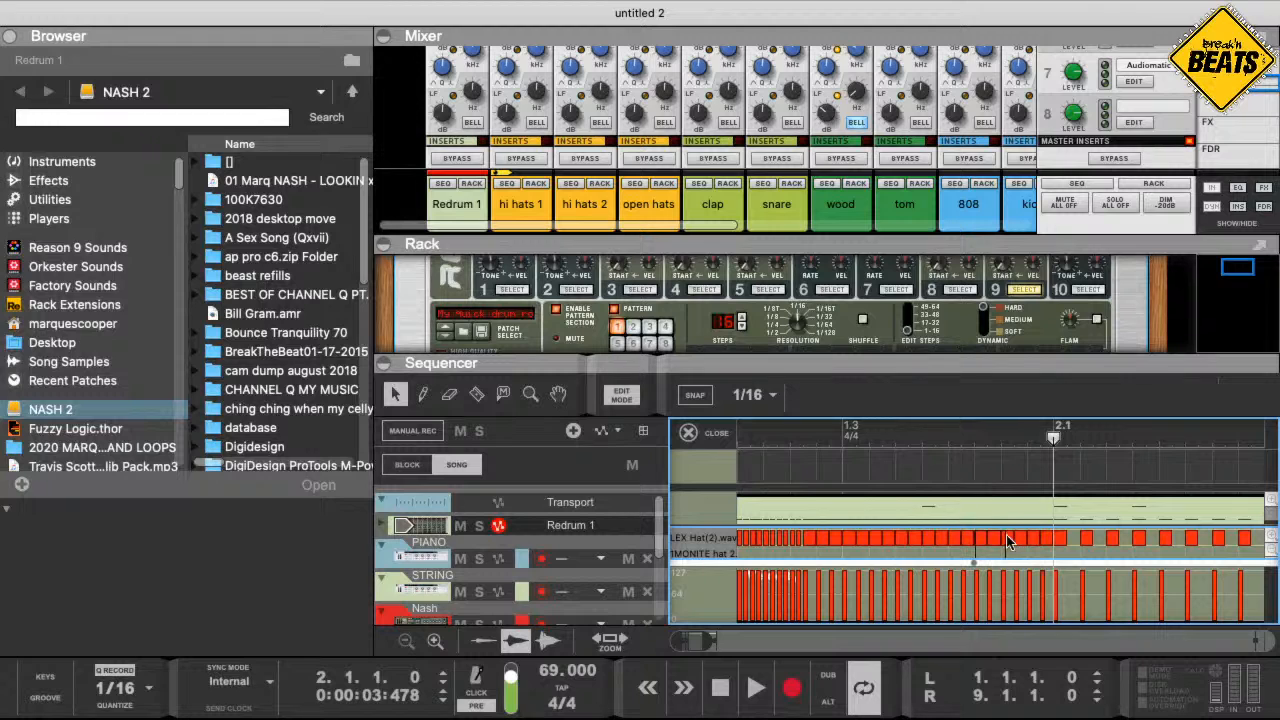
drag(1036, 543, 1052, 555)
drag(1036, 547, 986, 545)
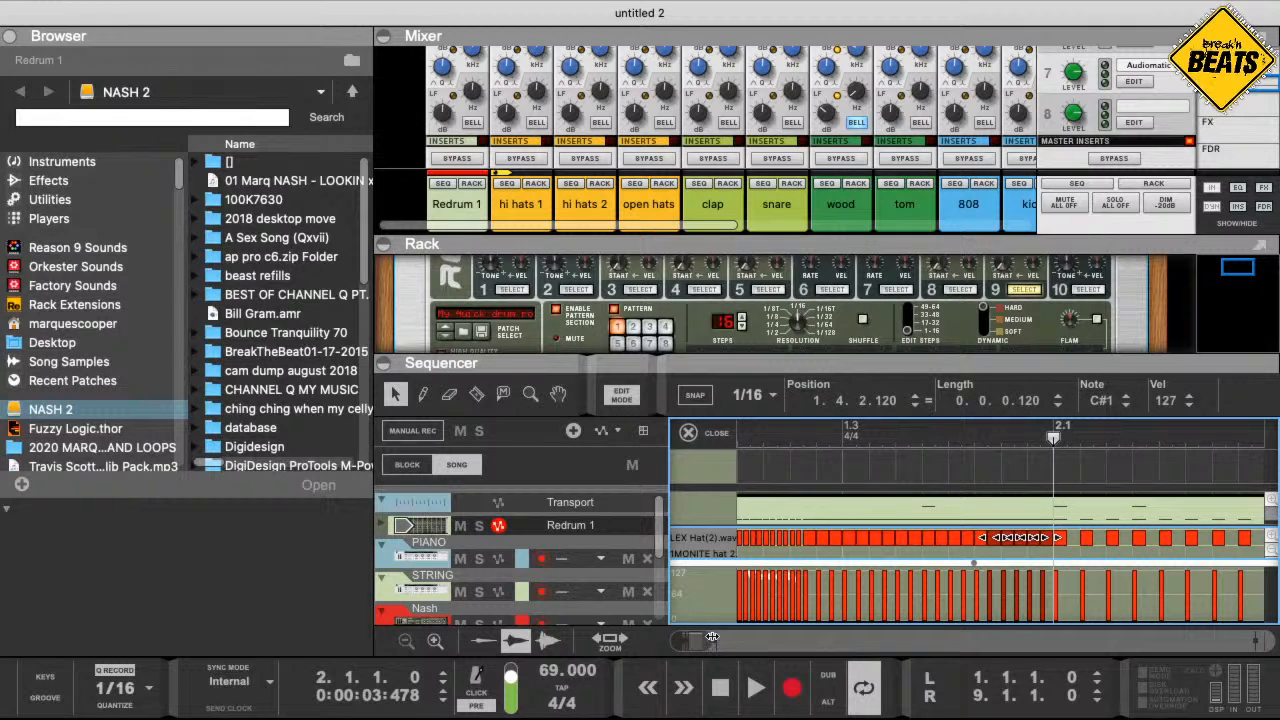
drag(712, 637, 660, 640)
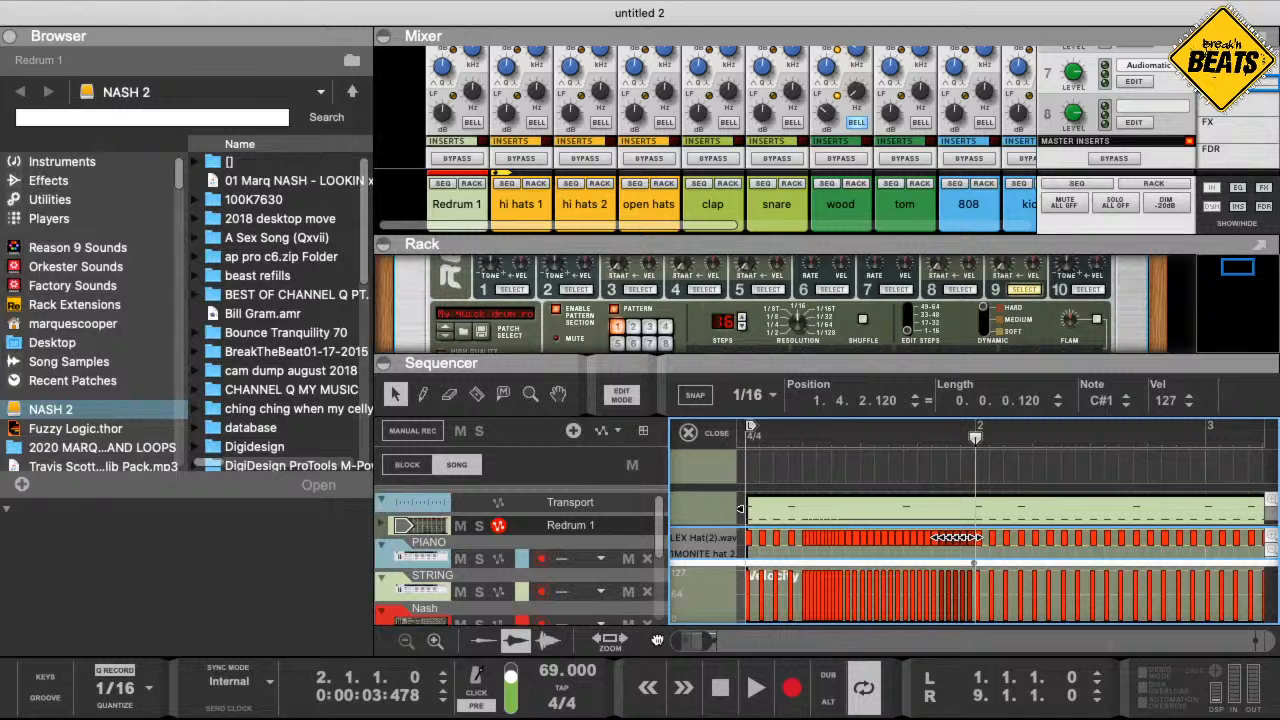
drag(707, 640, 674, 633)
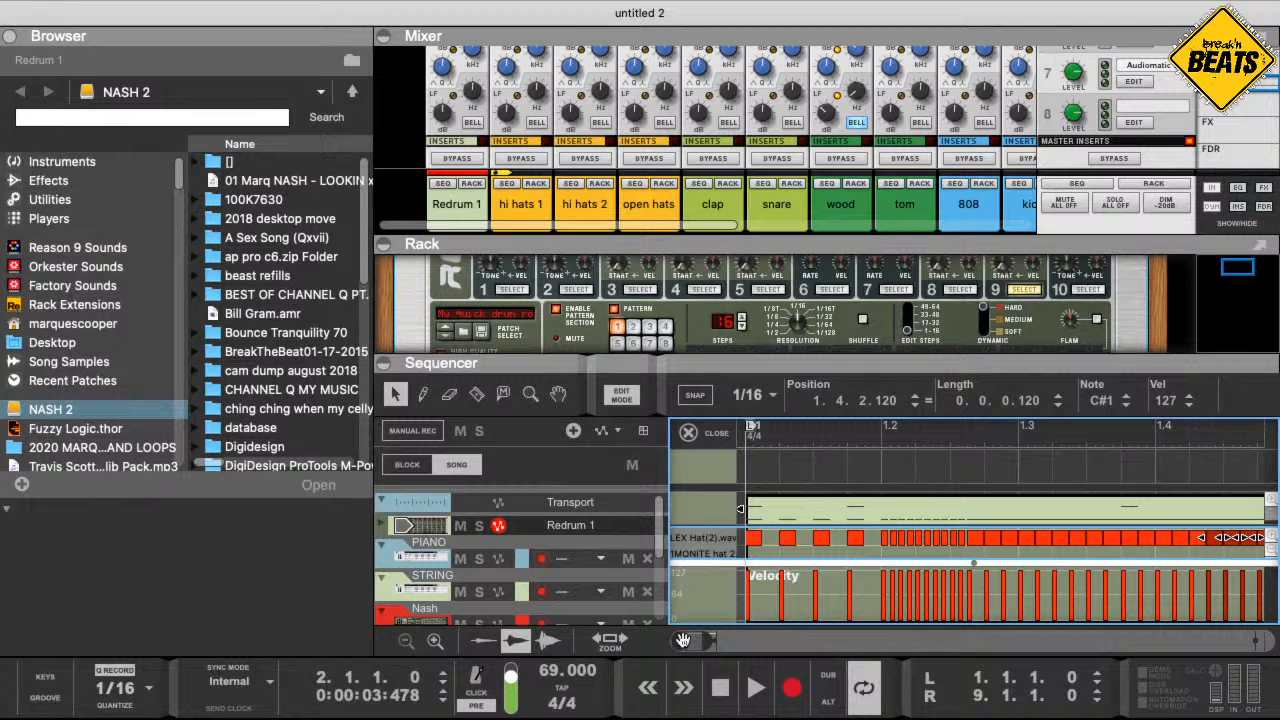
mouse_move(686, 640)
mouse_down()
mouse_move(700, 640)
mouse_move(684, 632)
mouse_up()
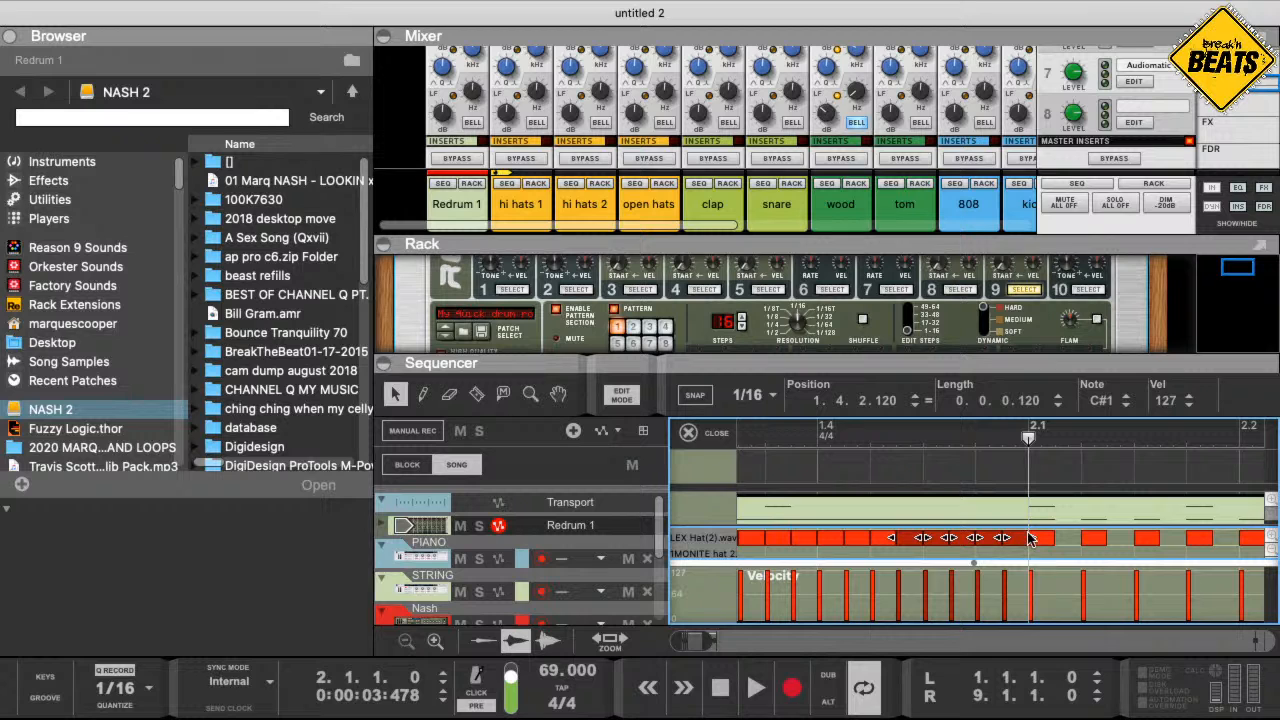
drag(1033, 540, 1020, 553)
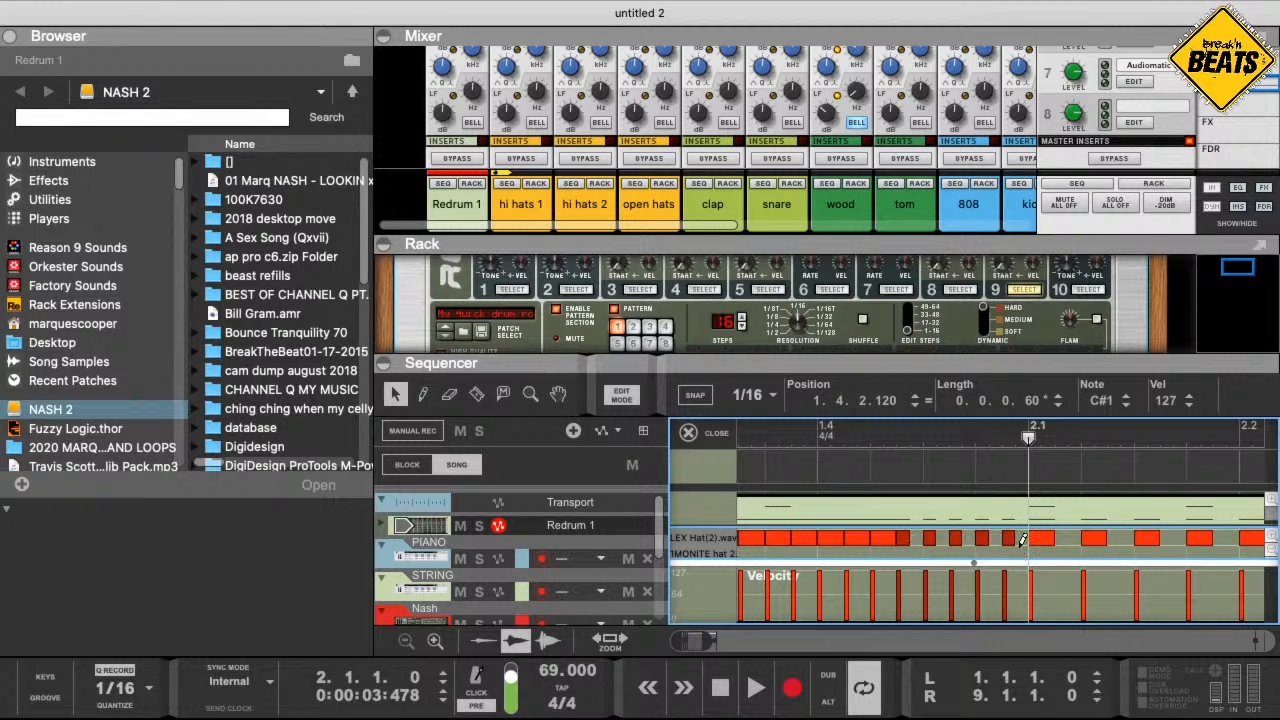
drag(1020, 553, 1033, 553)
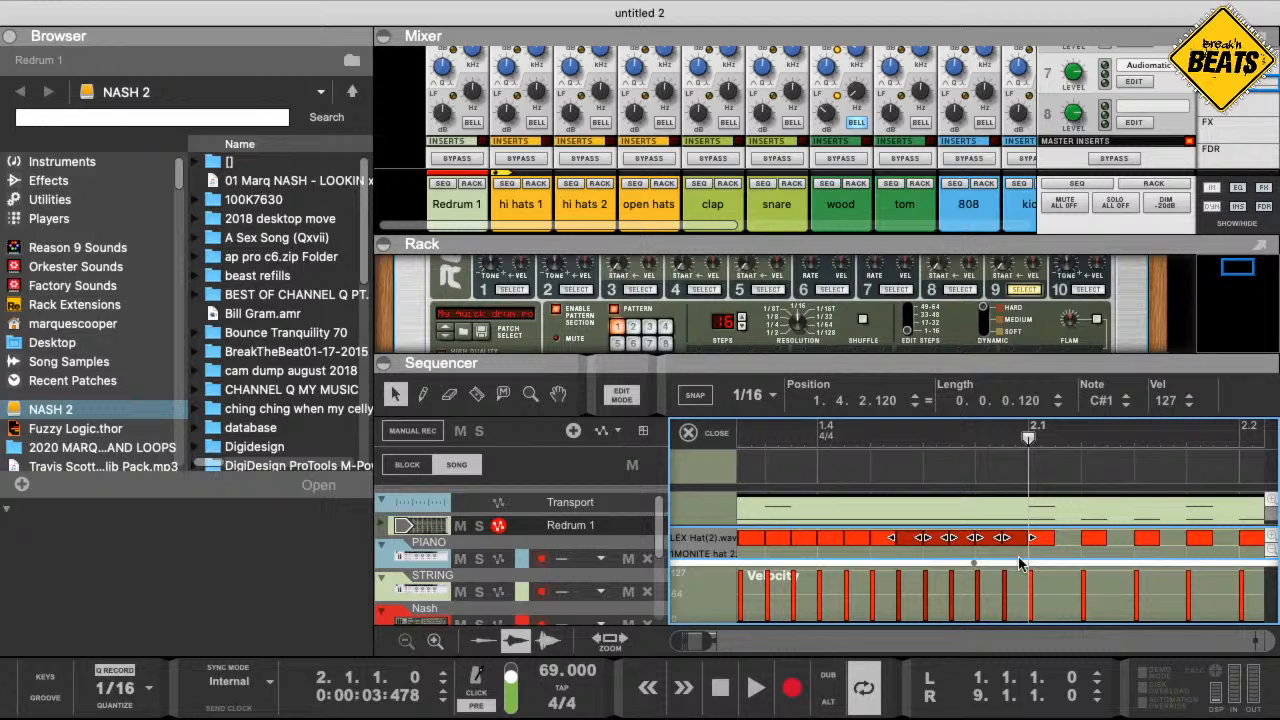
- Shorten bar 1's last four hi-hat notes, from 1.4.3.0, to 0.0.0.38 and duplicate them into the gaps, with the final copies starting at 1.4.3.86
click(1018, 556)
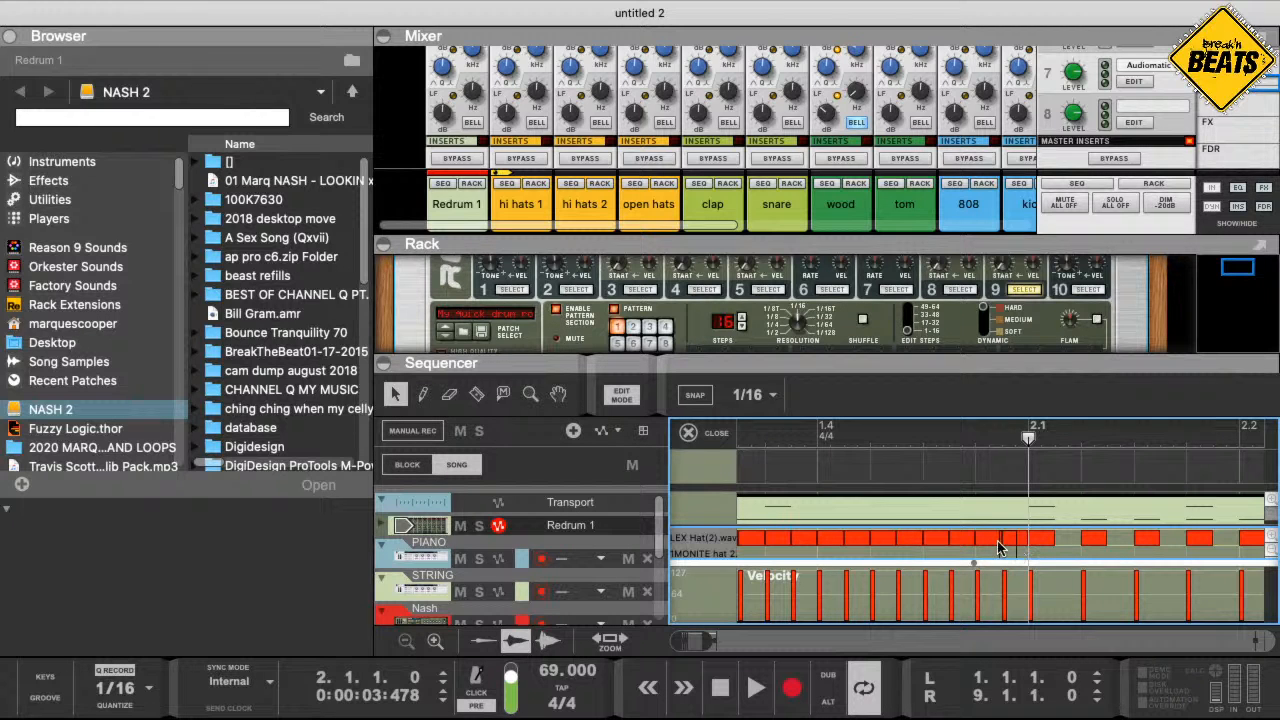
drag(964, 543, 932, 544)
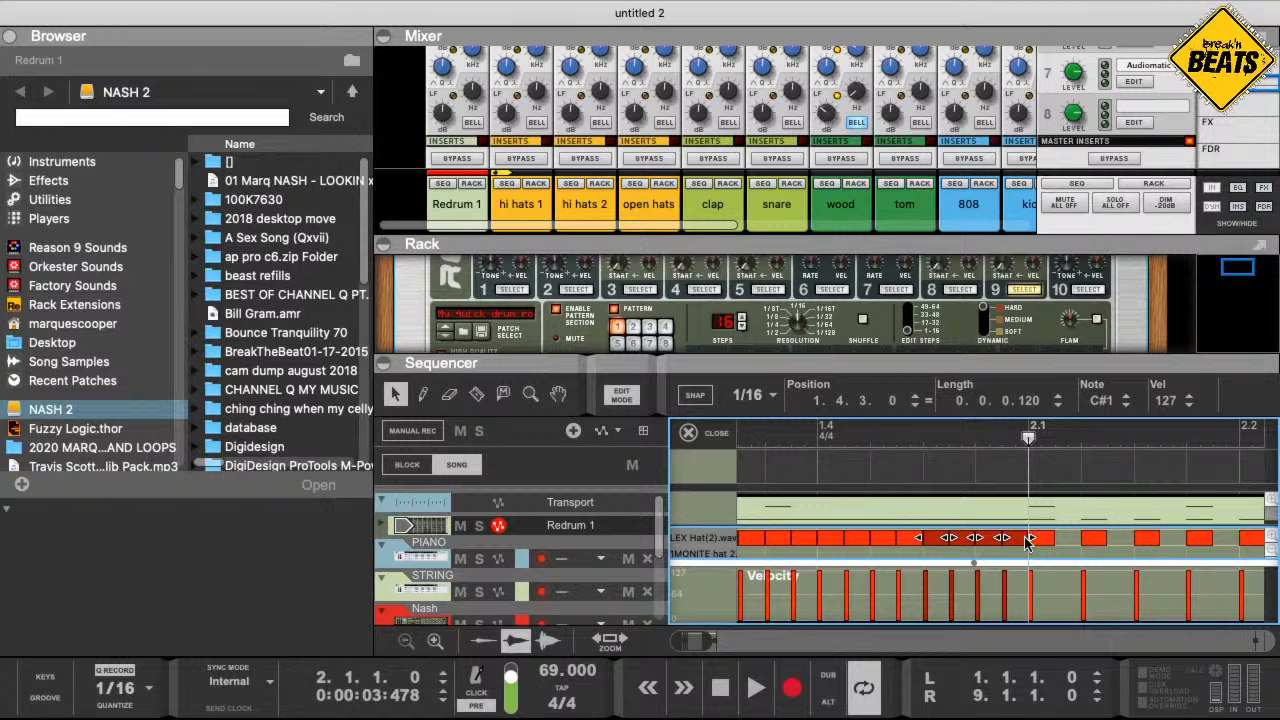
drag(1032, 539, 995, 550)
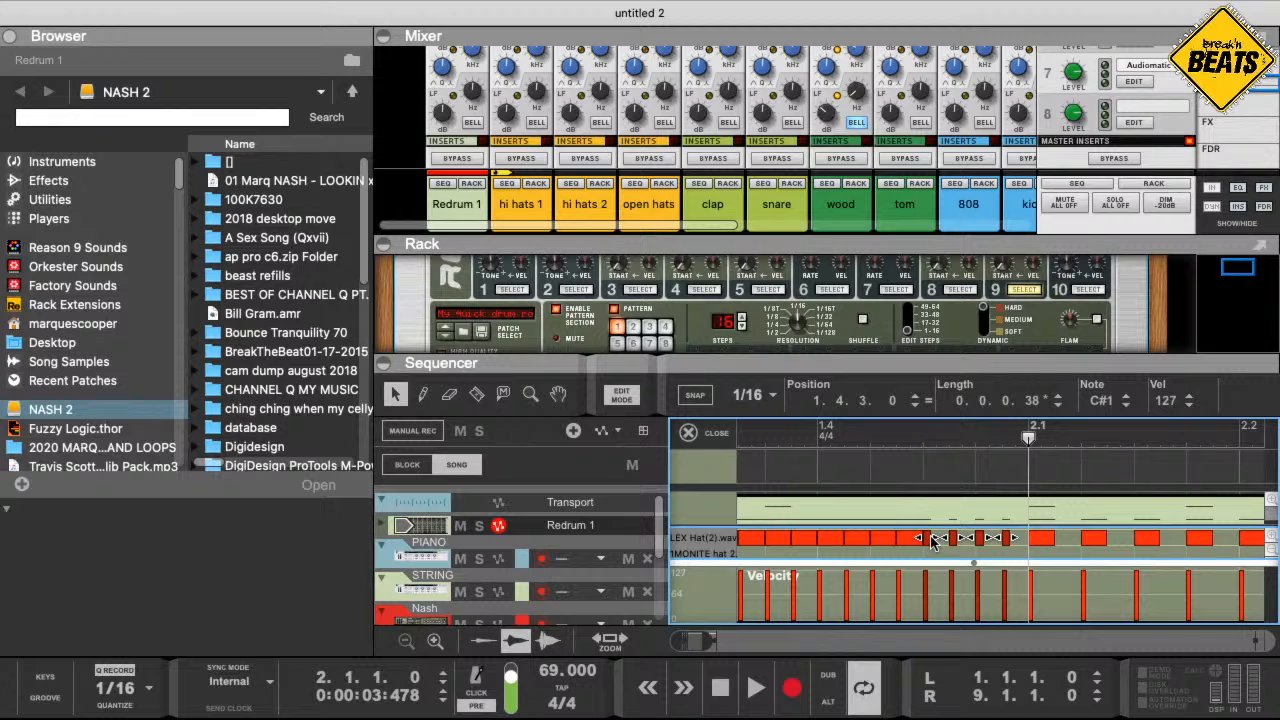
drag(926, 541, 941, 543)
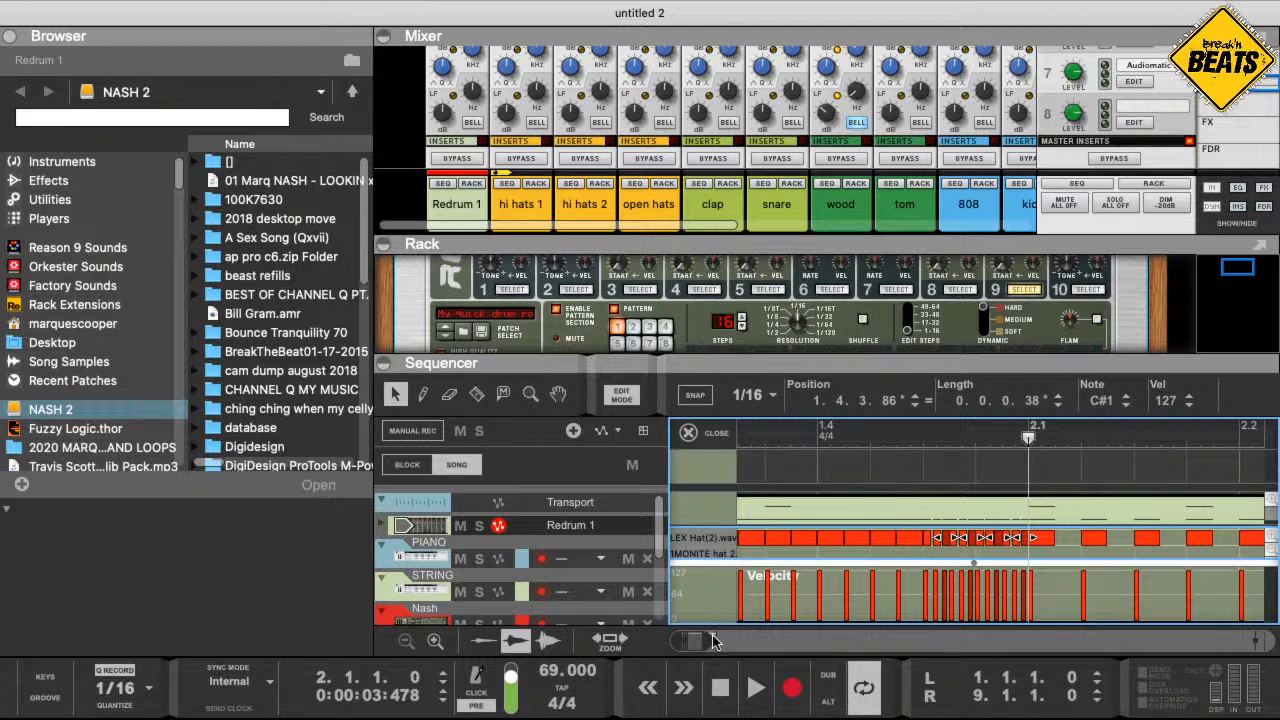
- Reset the song position to the start and play through bars 1 and 2 to check the hi-hat rolls
drag(713, 641, 754, 643)
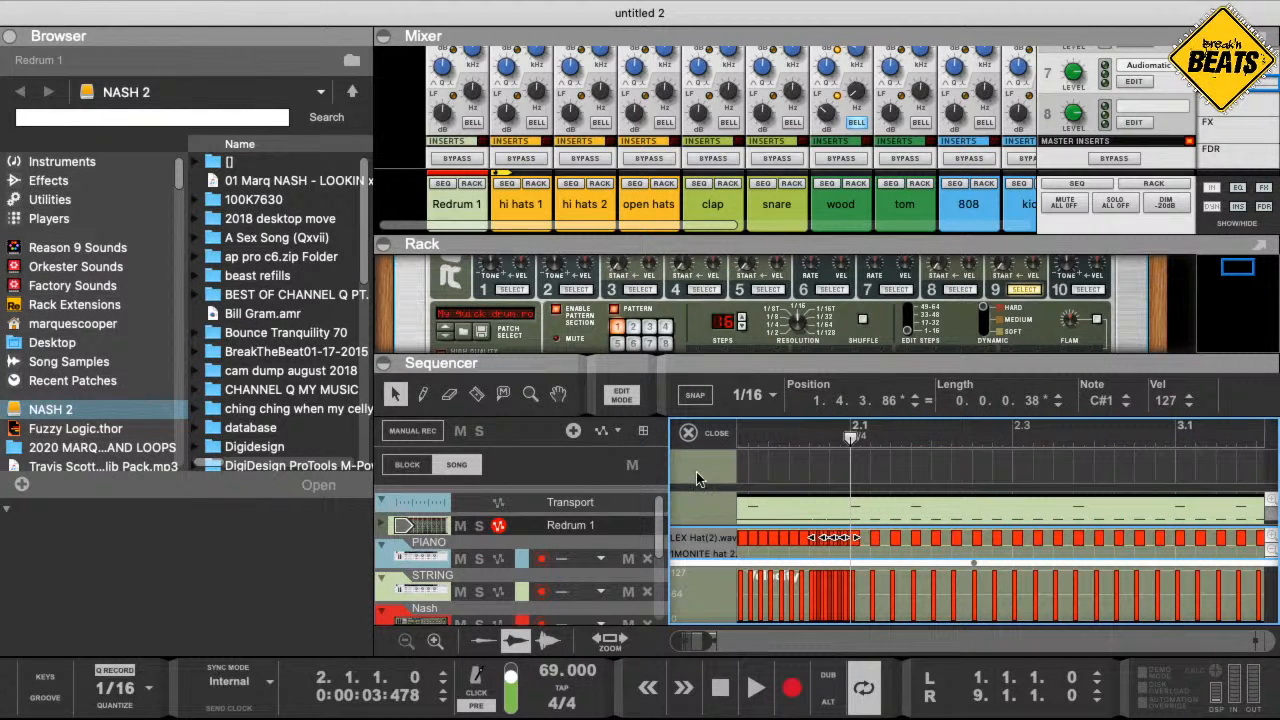
drag(822, 439, 668, 446)
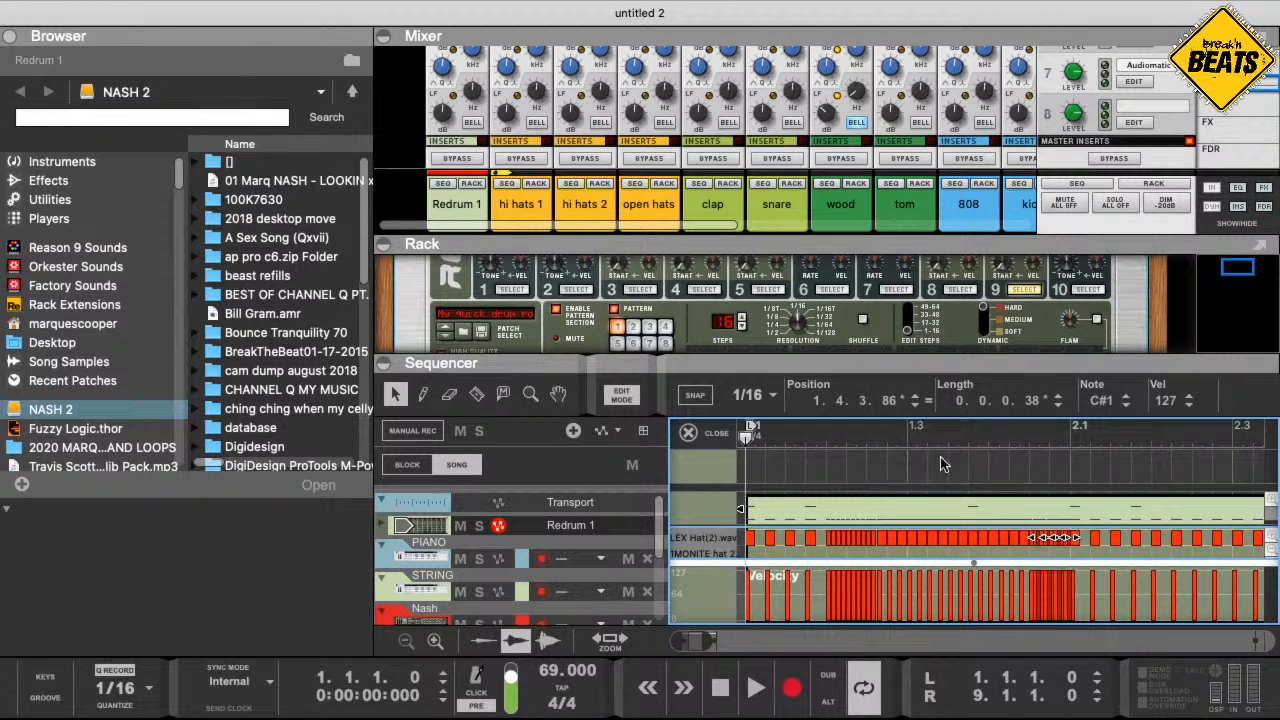
click(847, 438)
key(space)
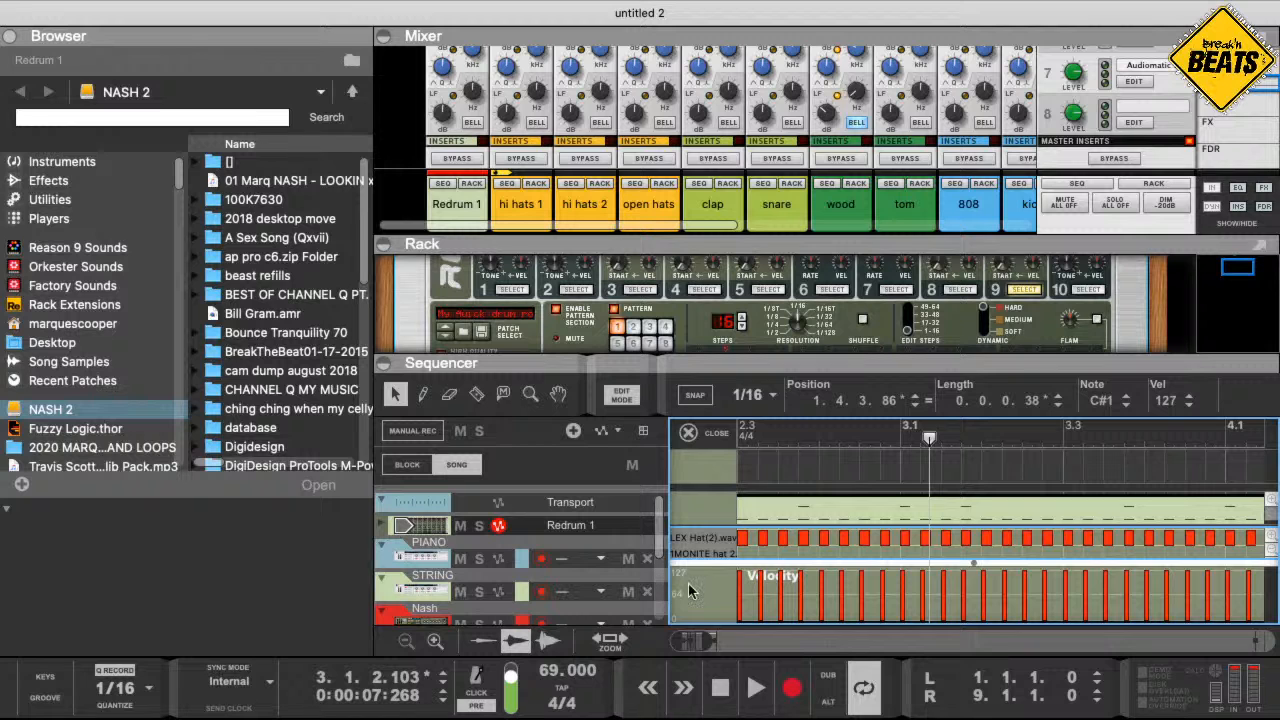
- Leave Edit Mode for the arrangement and unfold the Redrum 1 track to show its lanes
drag(709, 644, 819, 608)
click(940, 510)
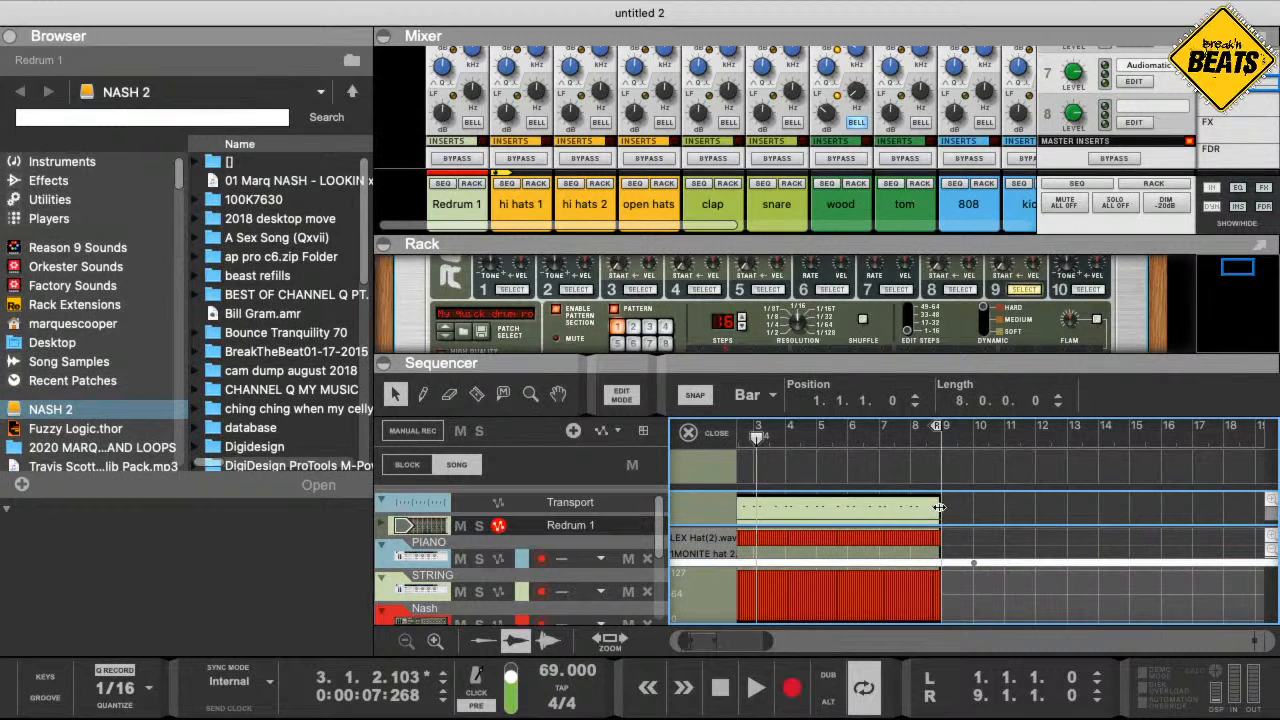
click(621, 395)
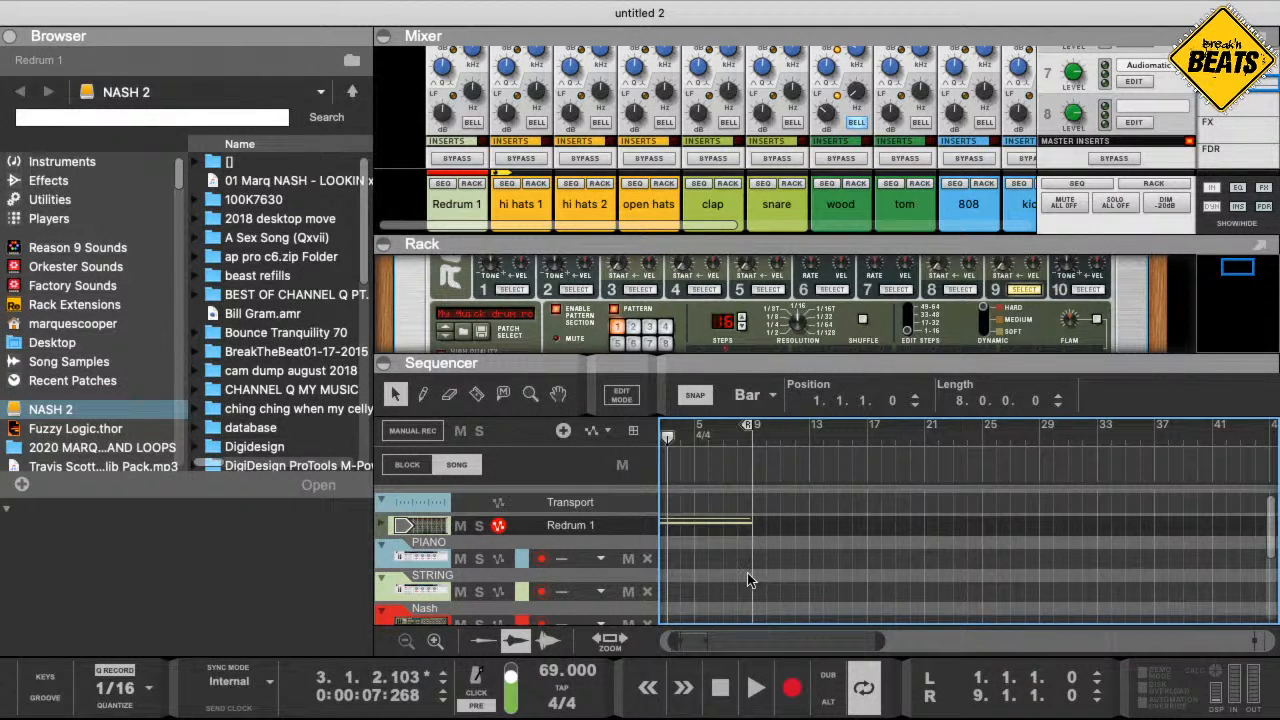
scroll(799, 556, down, 10)
scroll(799, 551, up, 10)
click(385, 537)
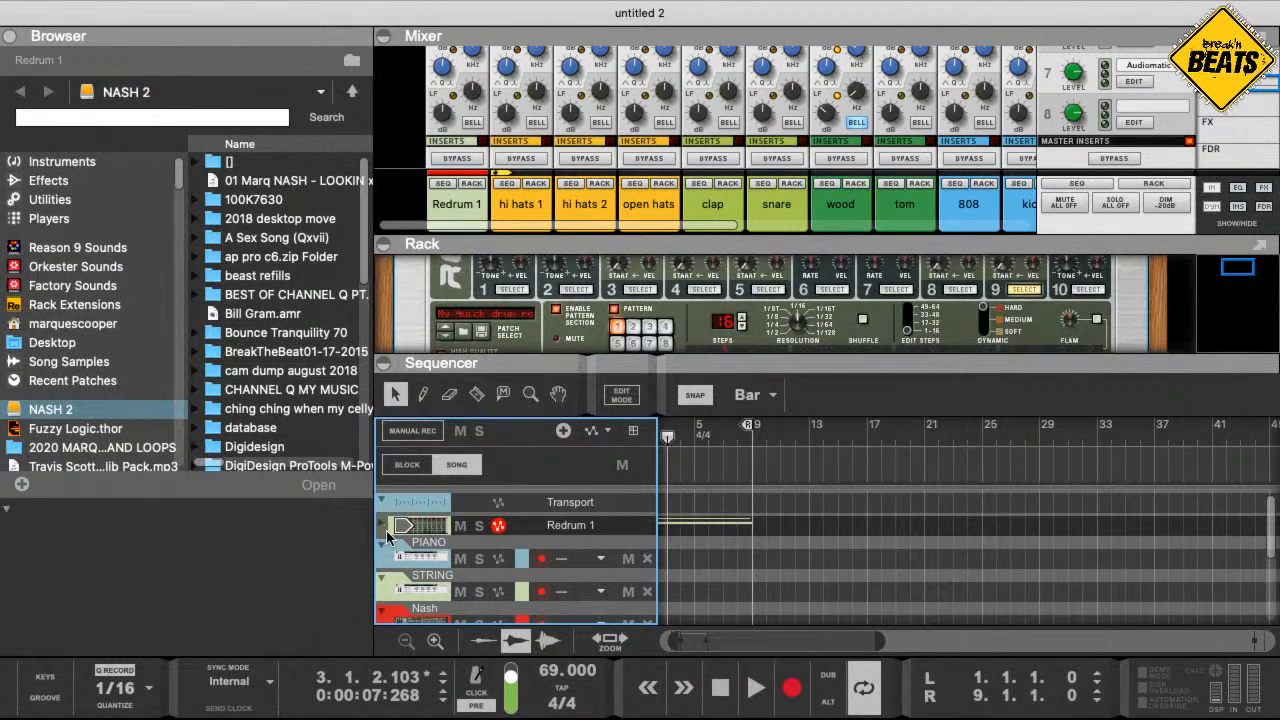
click(383, 525)
click(384, 527)
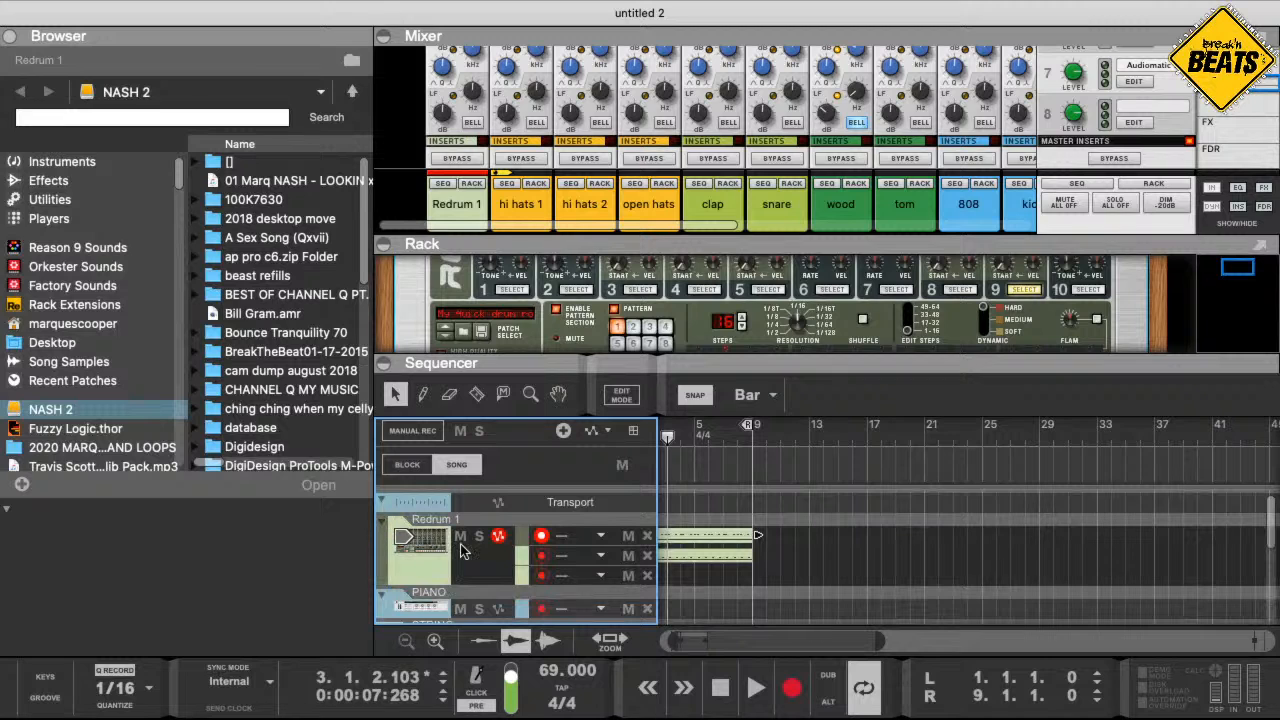
click(382, 525)
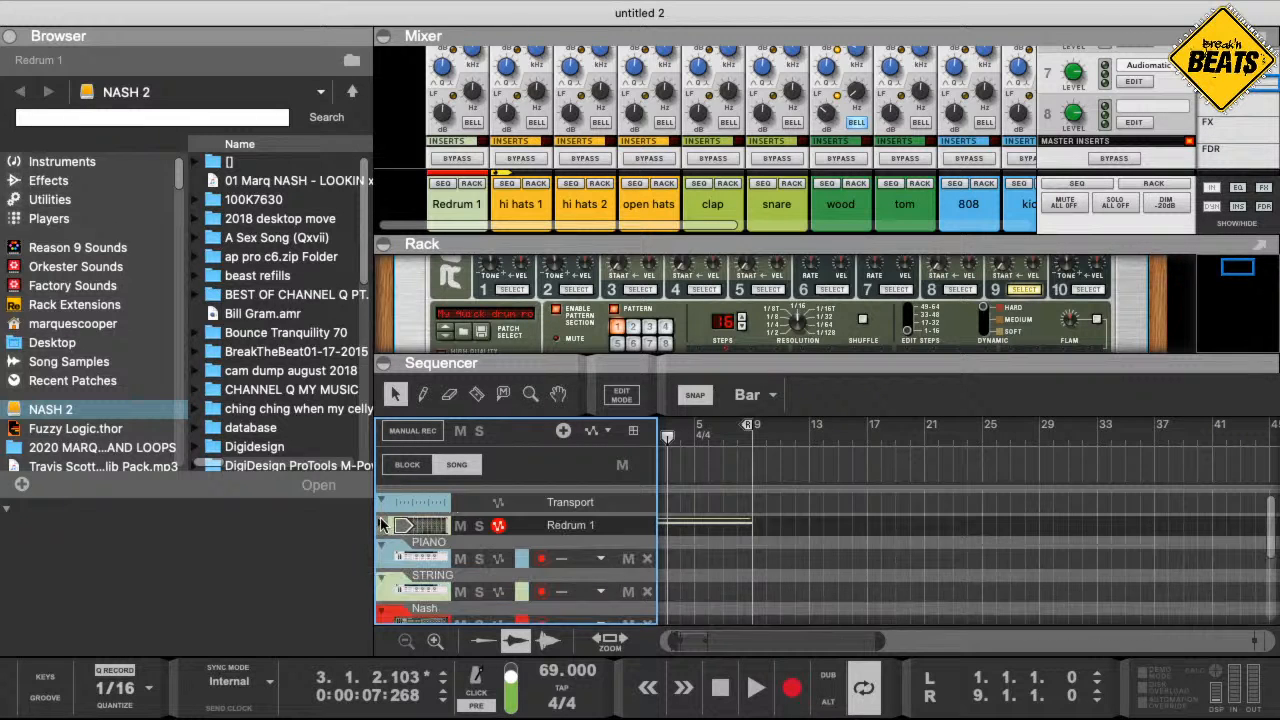
click(382, 525)
click(382, 525)
click(382, 525)
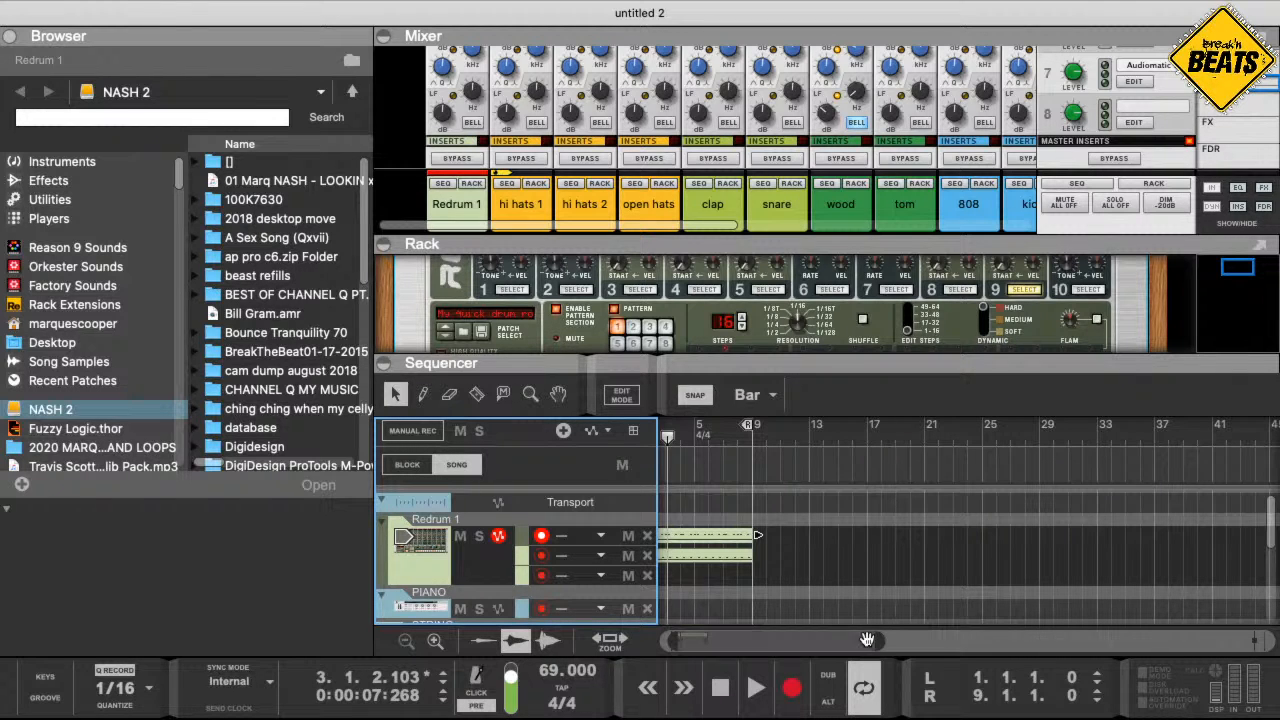
- Fit the eight-bar clips in view, reset the song position to 1.1.1.0, and play the beat into bar 3
drag(887, 647, 690, 609)
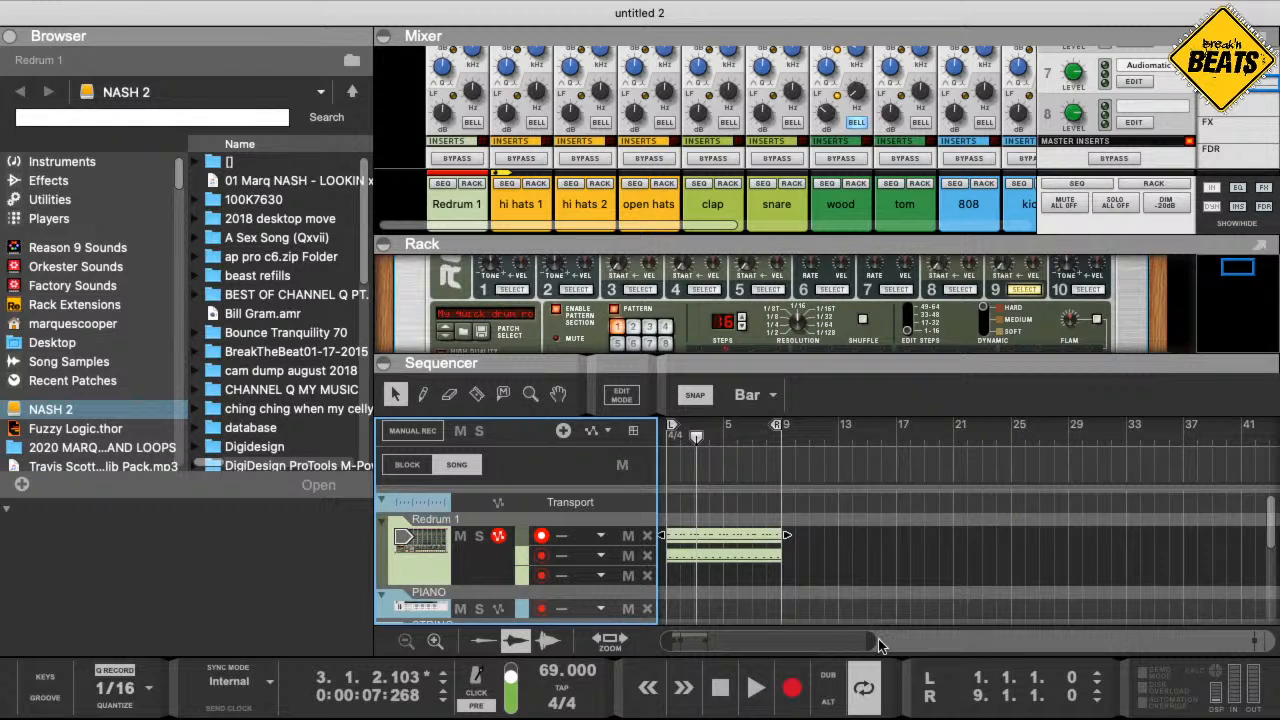
drag(878, 638, 726, 636)
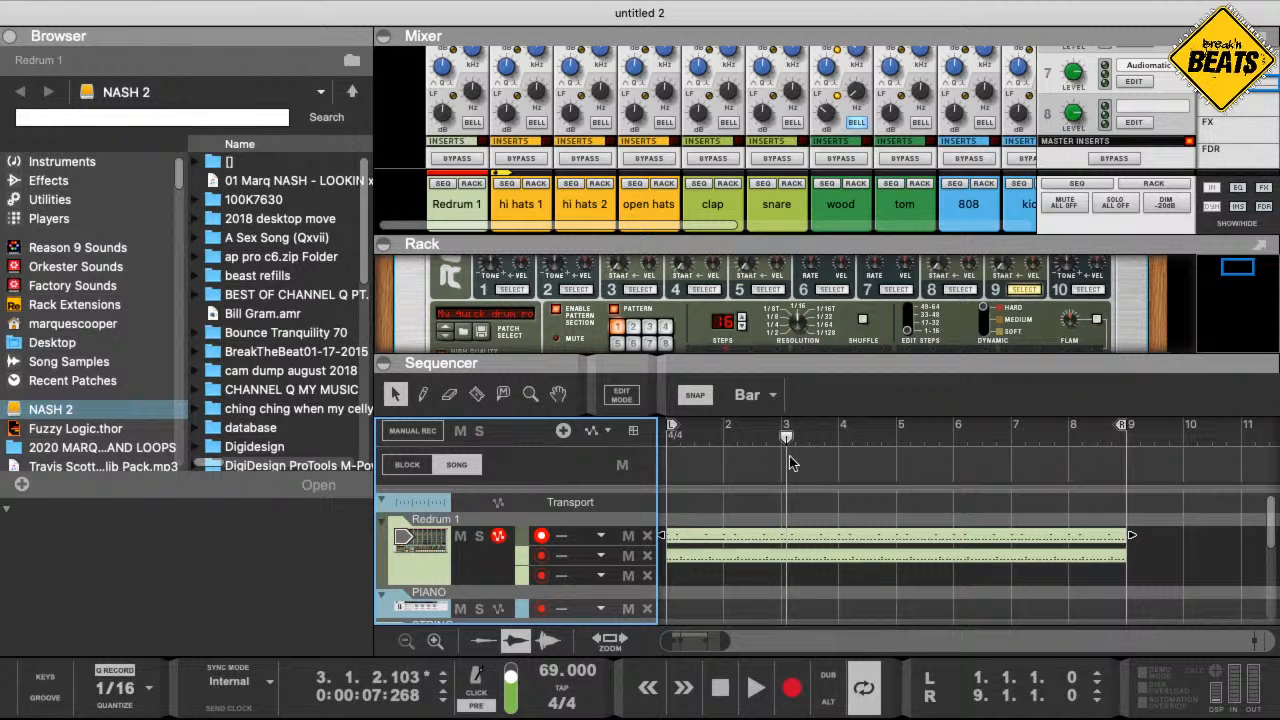
drag(787, 440, 646, 450)
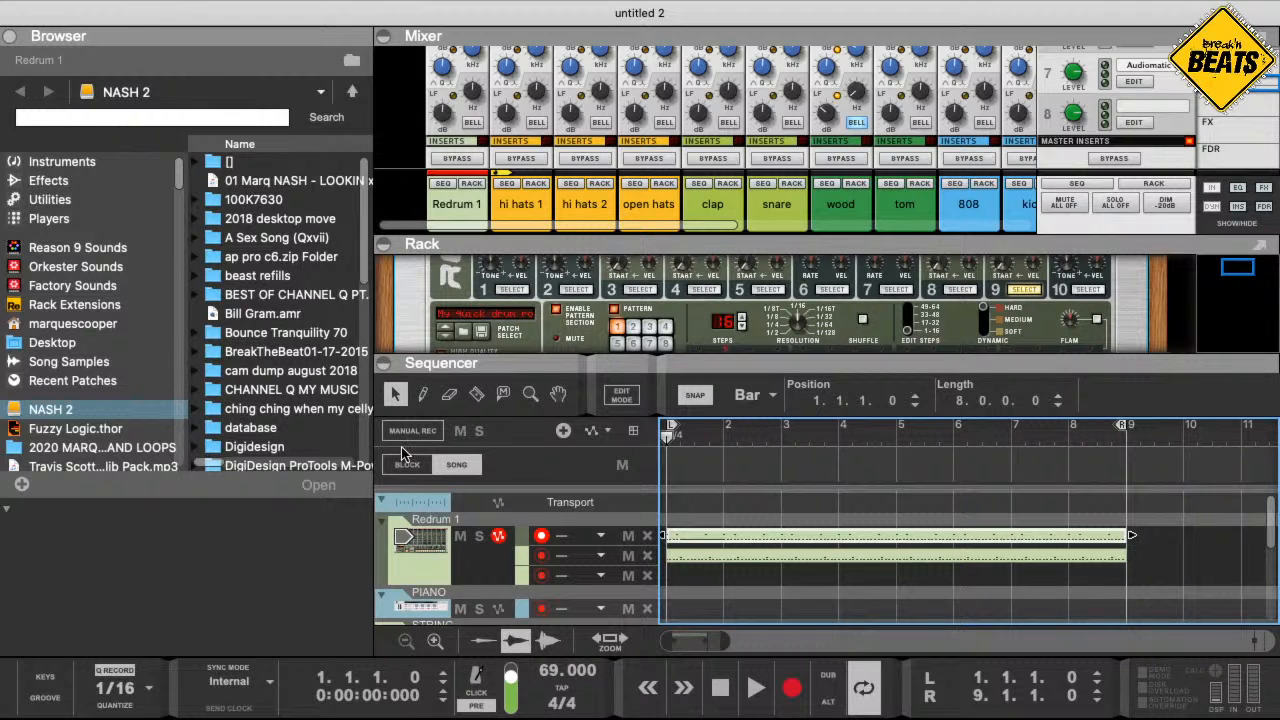
click(701, 437)
click(675, 437)
key(space)
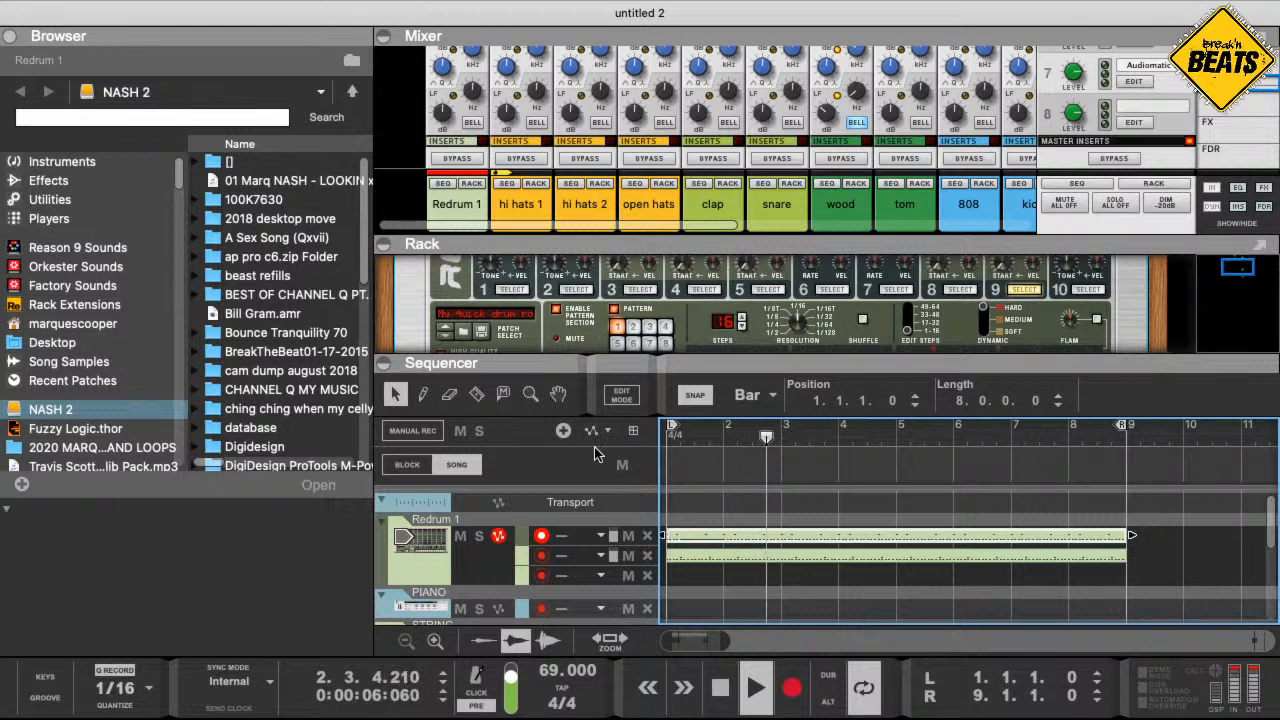
key(space)
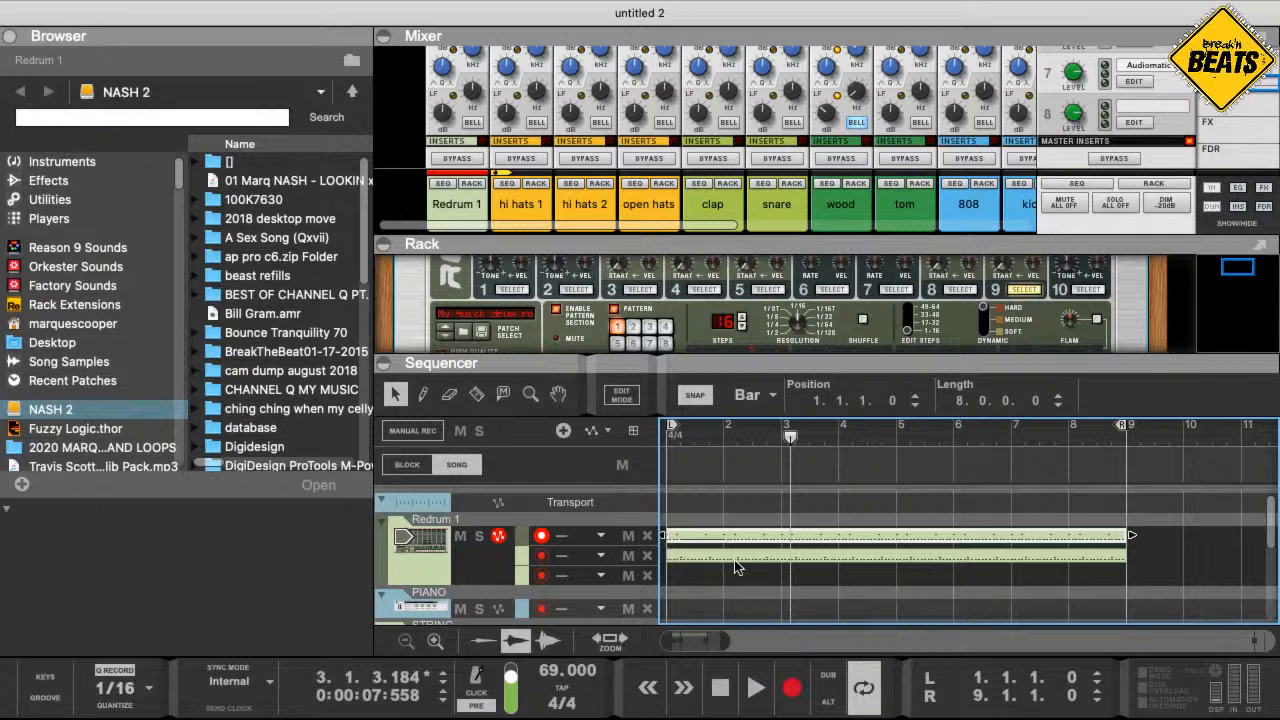
- Select both eight-bar clips on the Redrum 1 track and shorten them to 2.0.0.0
drag(743, 501, 800, 572)
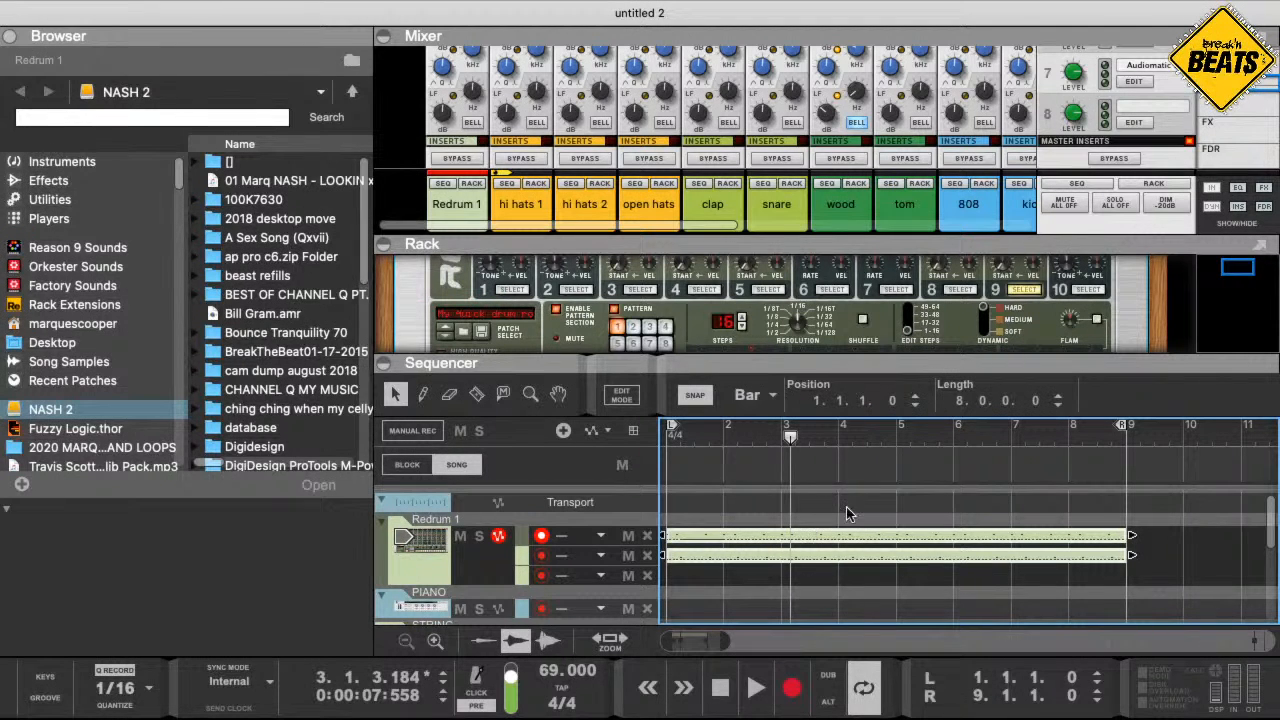
click(749, 503)
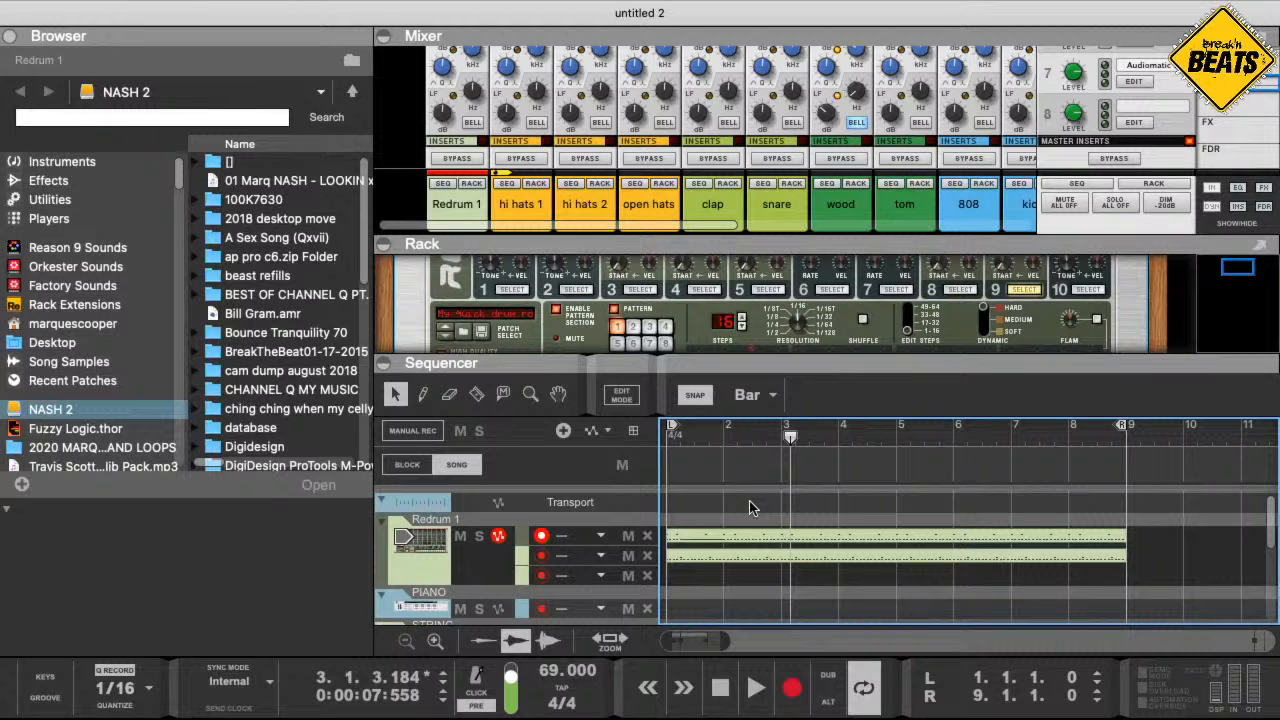
drag(749, 501, 786, 565)
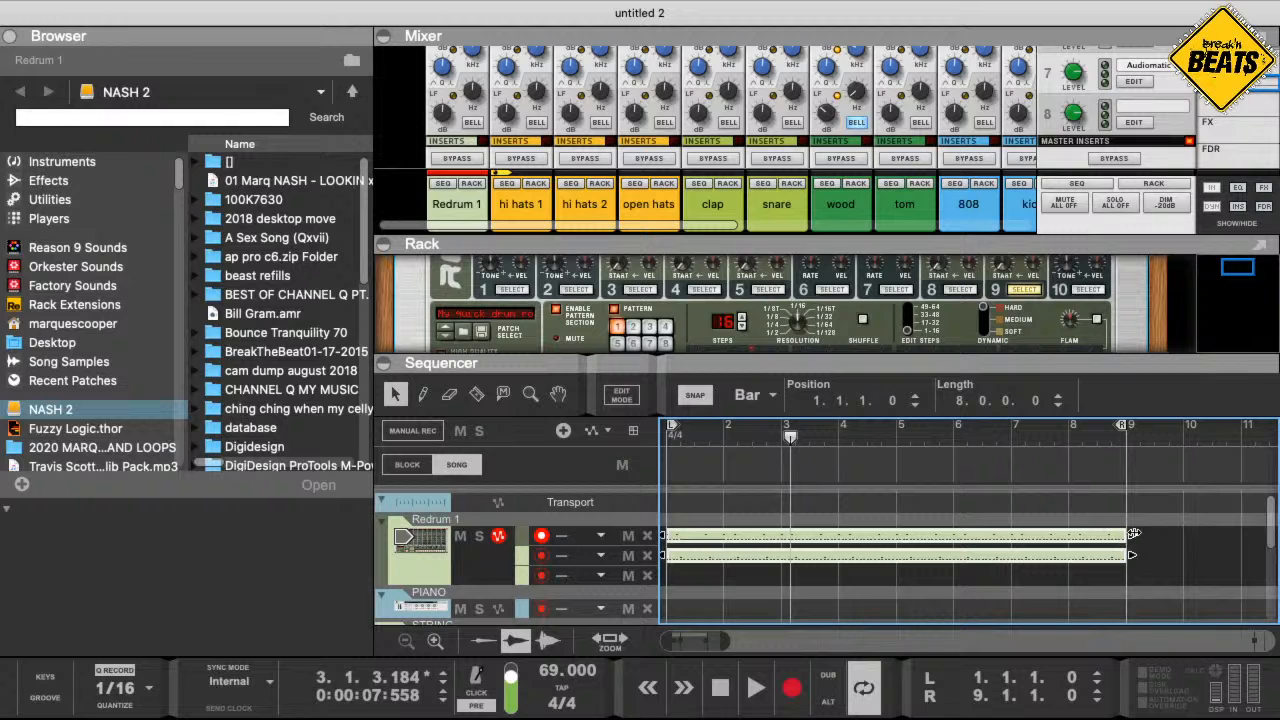
drag(1126, 536, 781, 537)
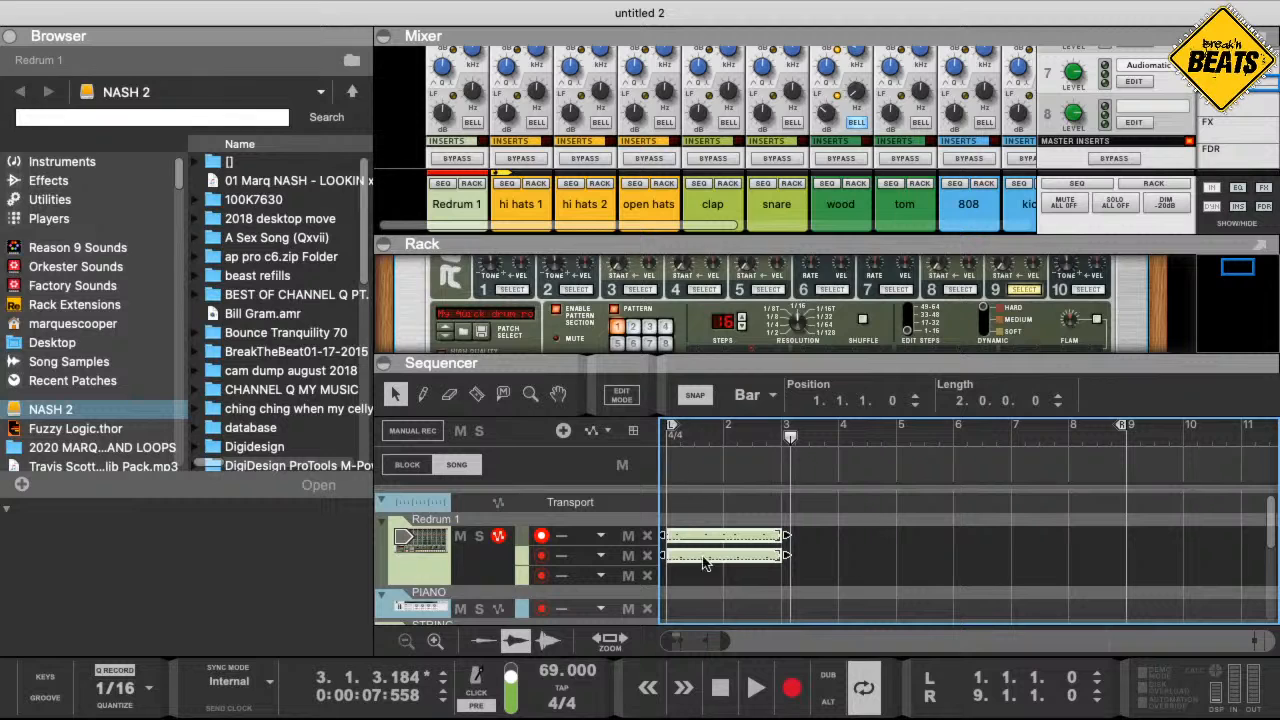
click(790, 467)
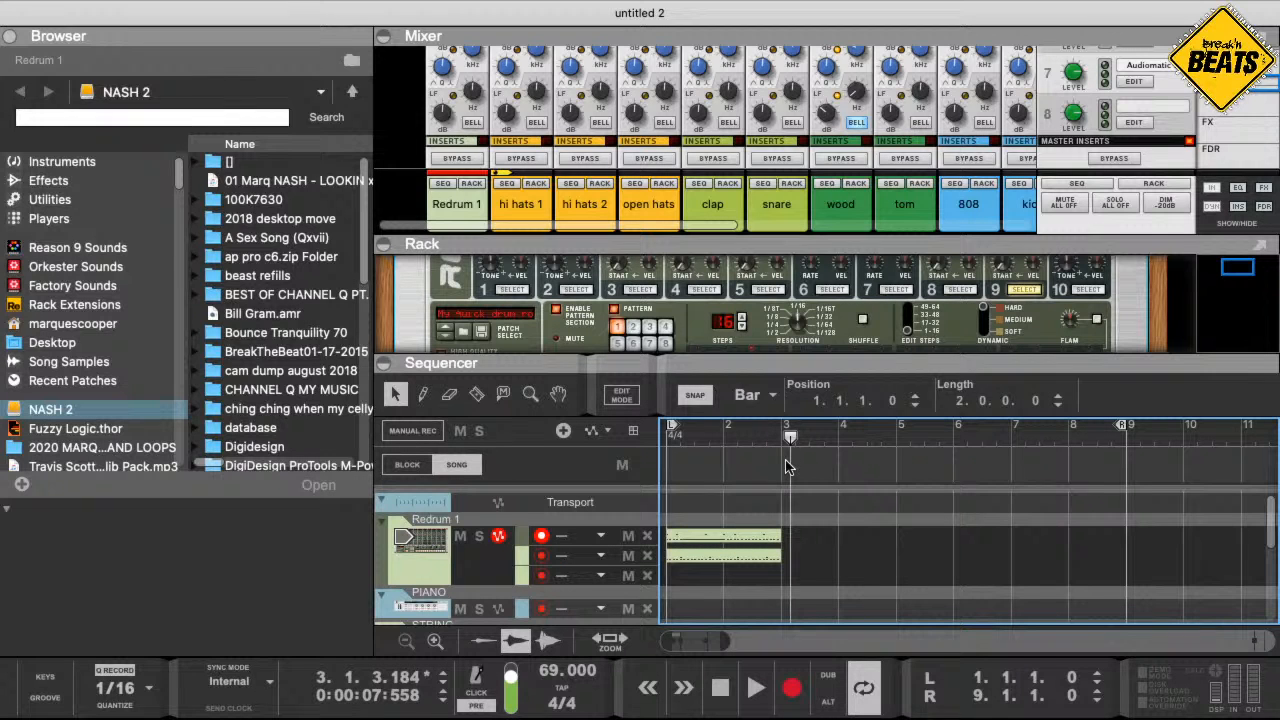
- Copy both two-bar Redrum 1 clips and paste them at bar 3, directly after the originals
click(727, 453)
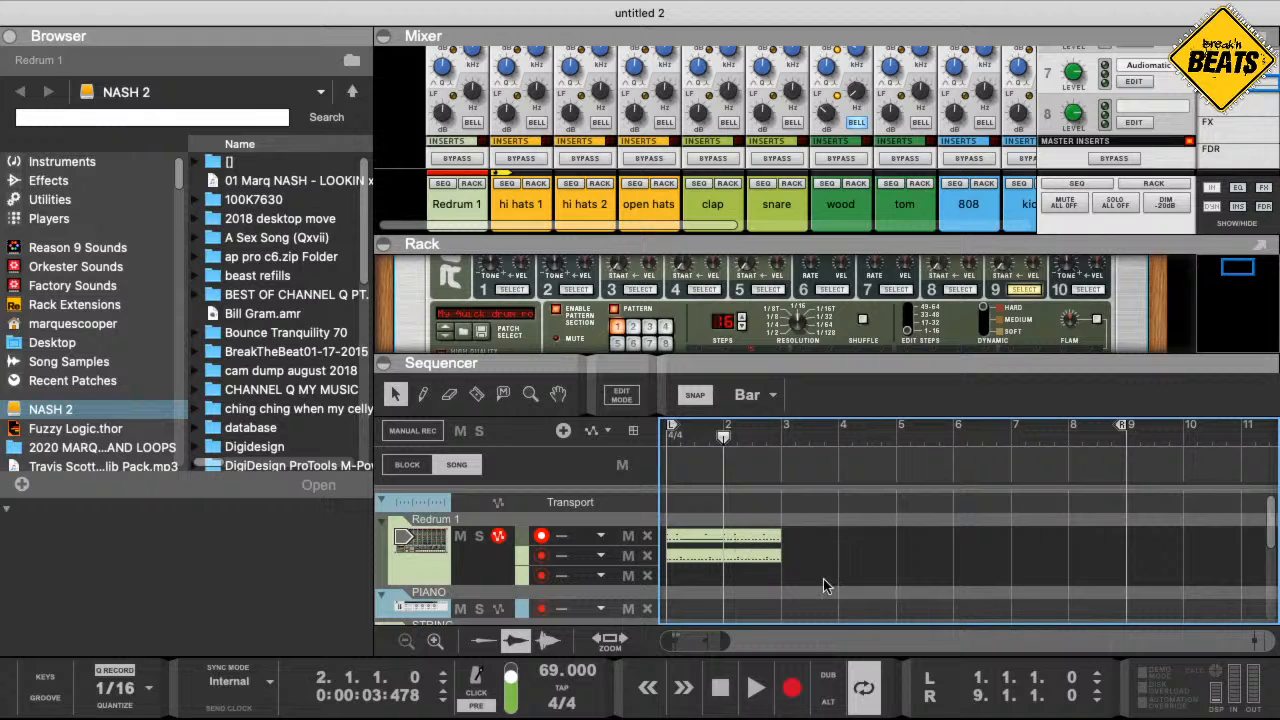
click(721, 542)
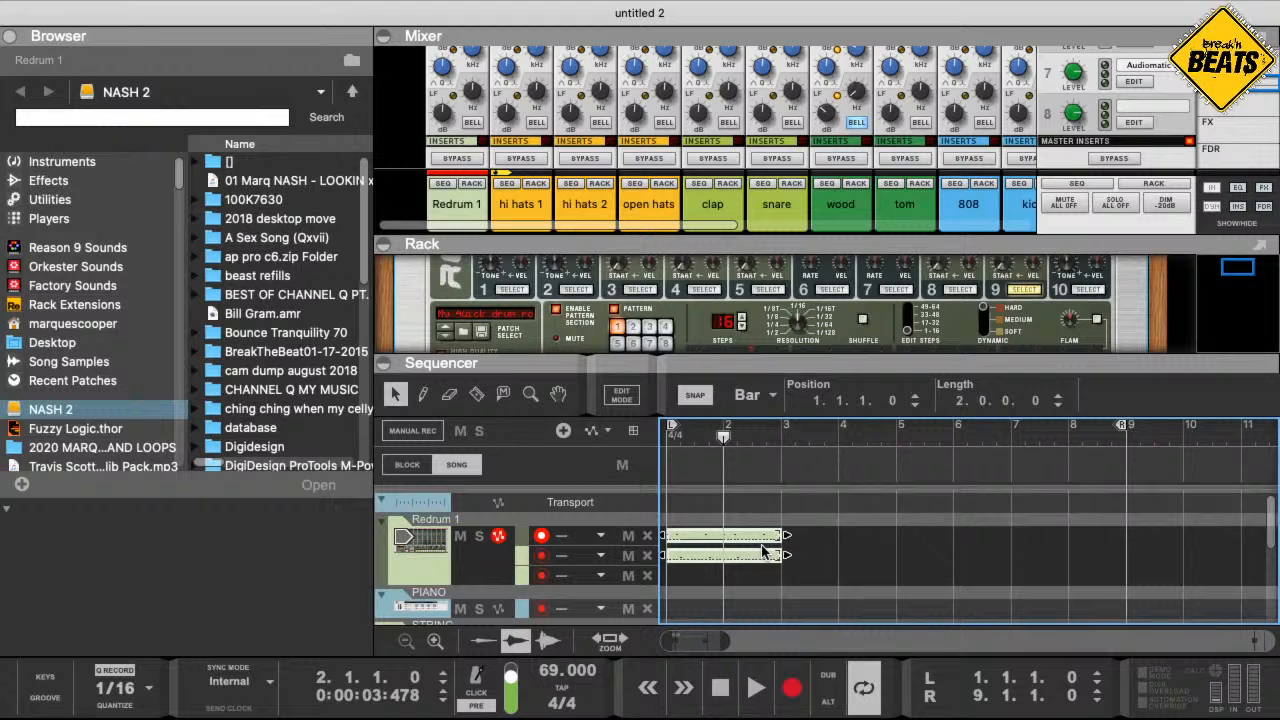
click(827, 572)
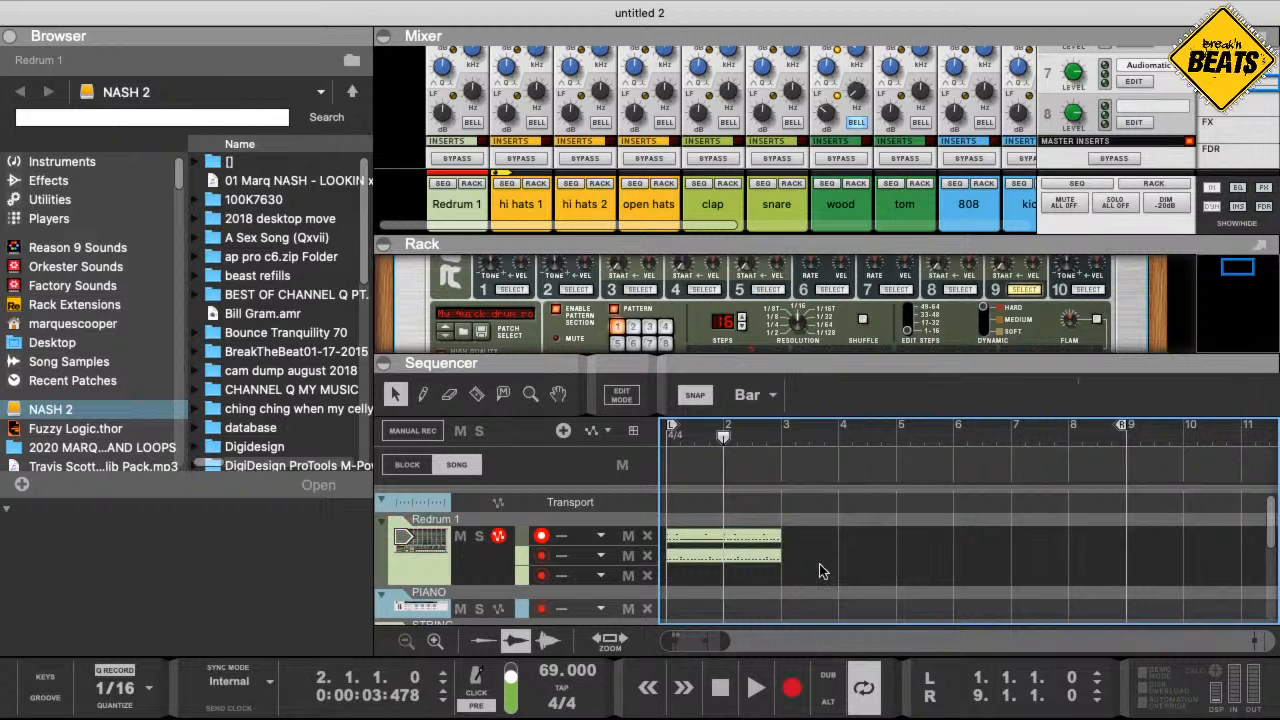
click(750, 540)
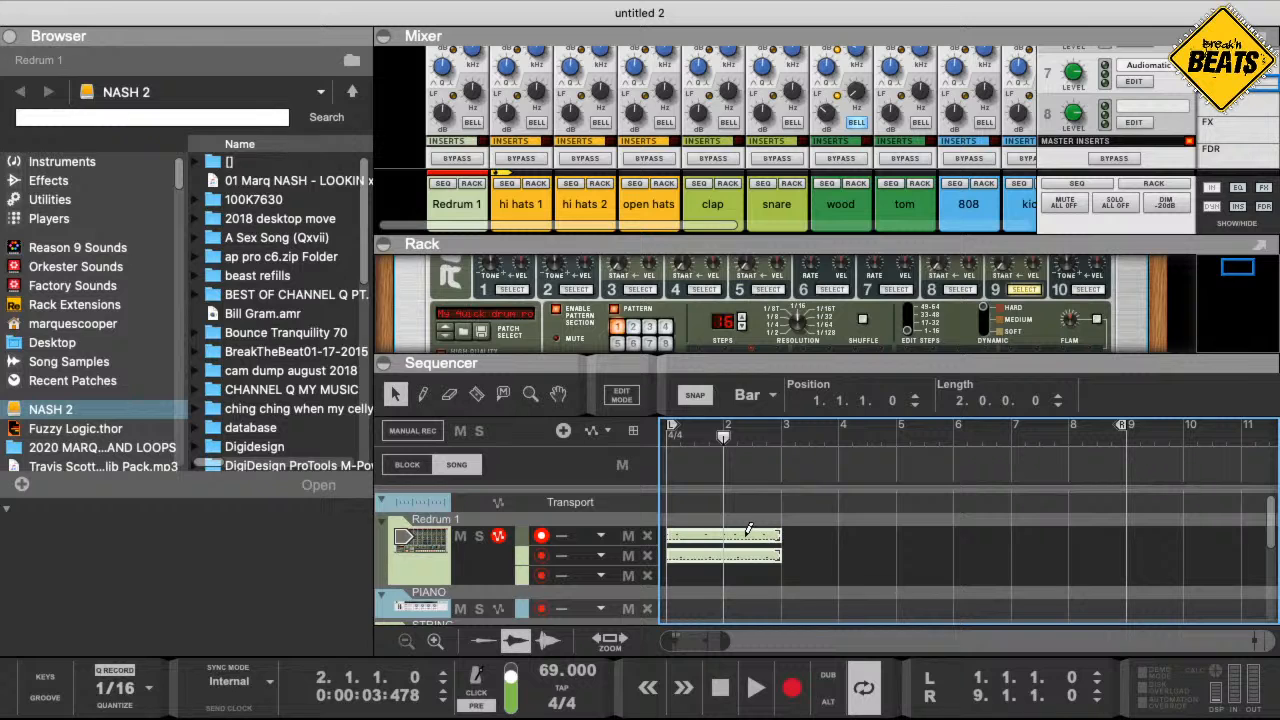
key(super+c)
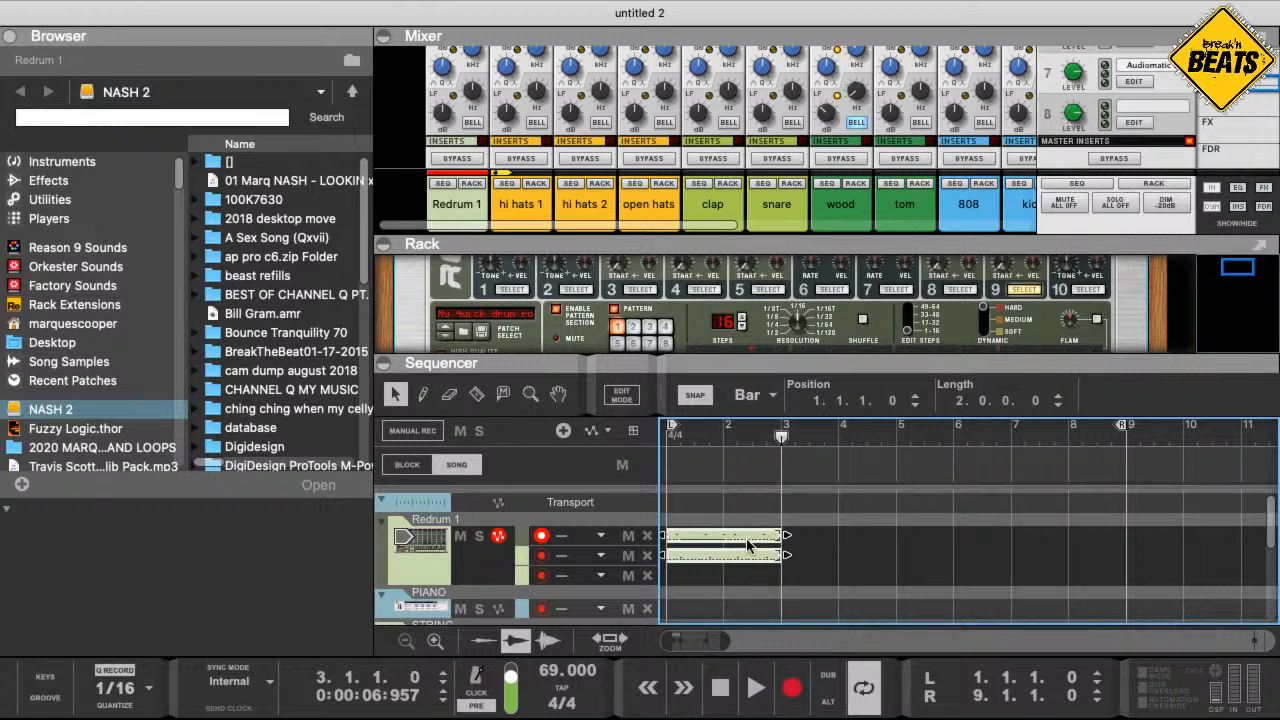
key(super+v)
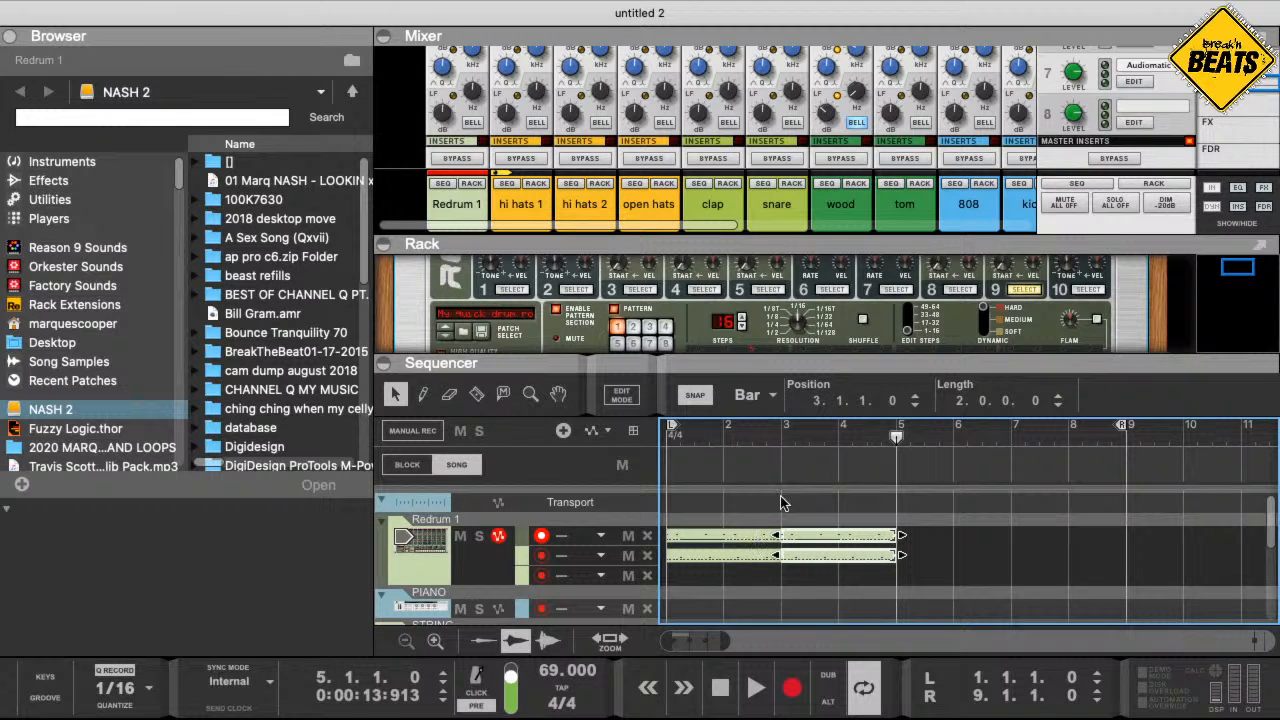
- Play the duplicated clips, set the loop's right locator to 5.1.1.0, and restart playback from the beginning
drag(780, 436, 690, 440)
key(space)
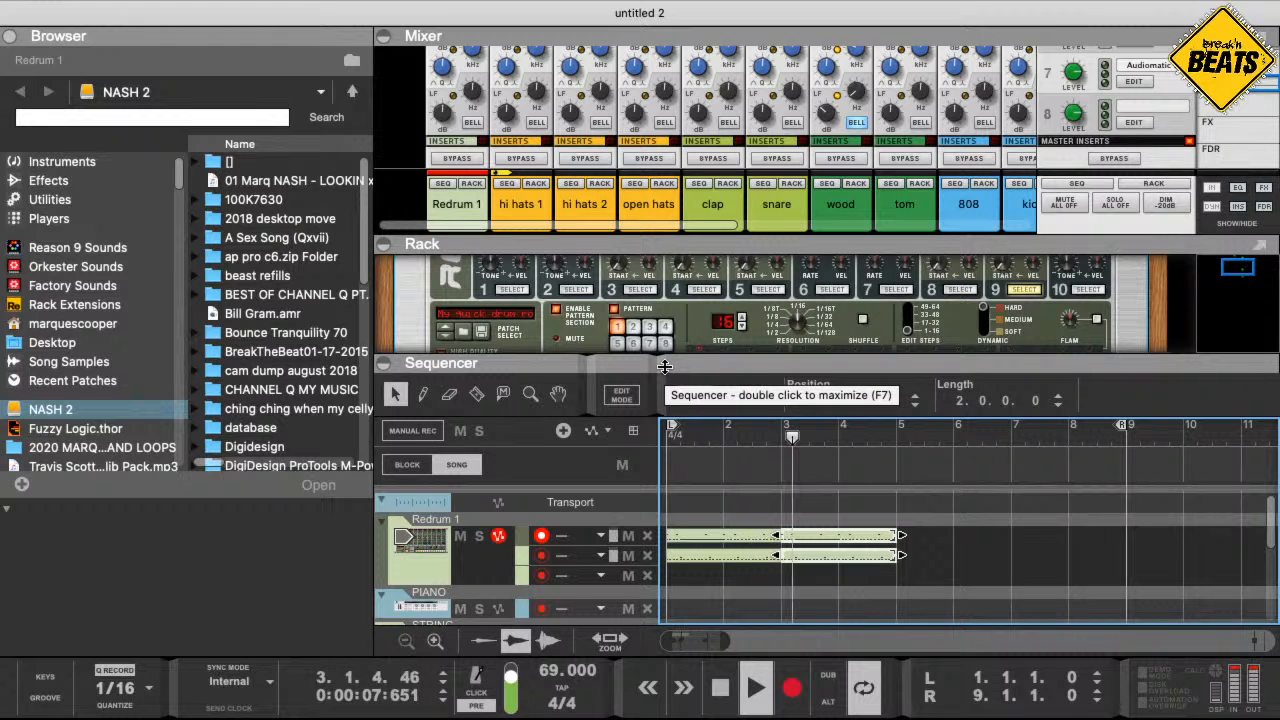
drag(665, 367, 670, 412)
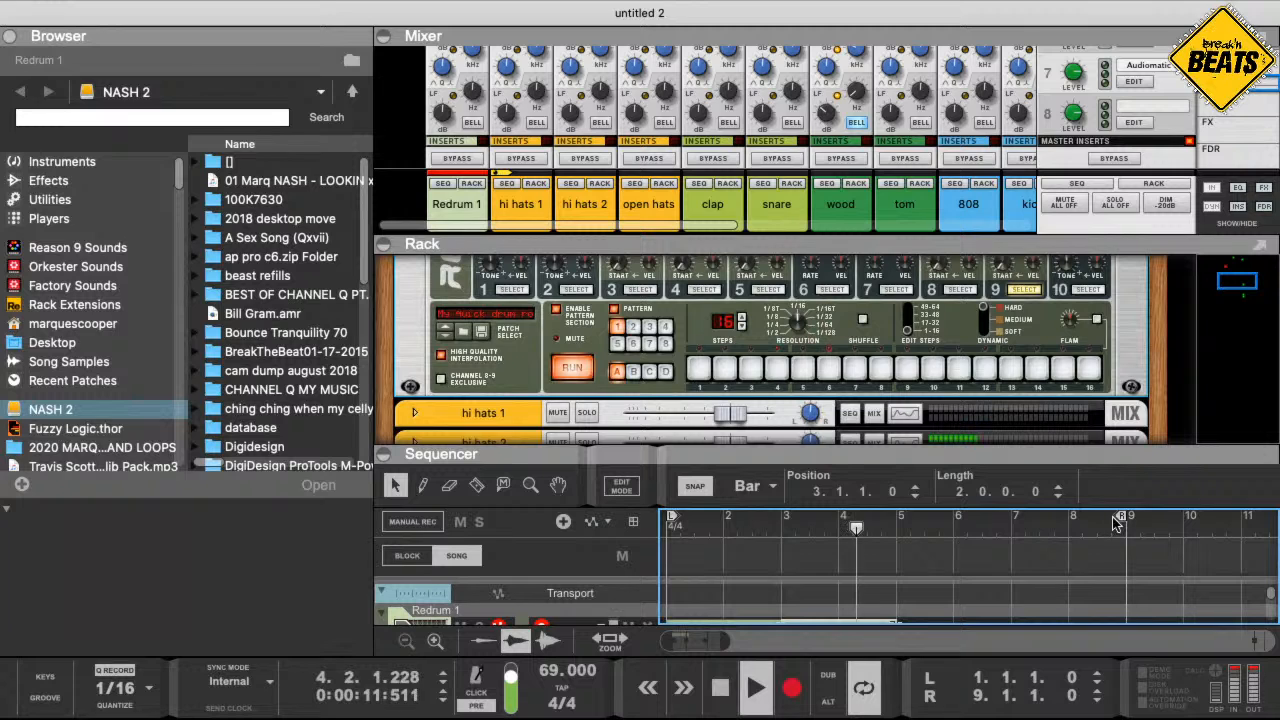
drag(1120, 516, 952, 549)
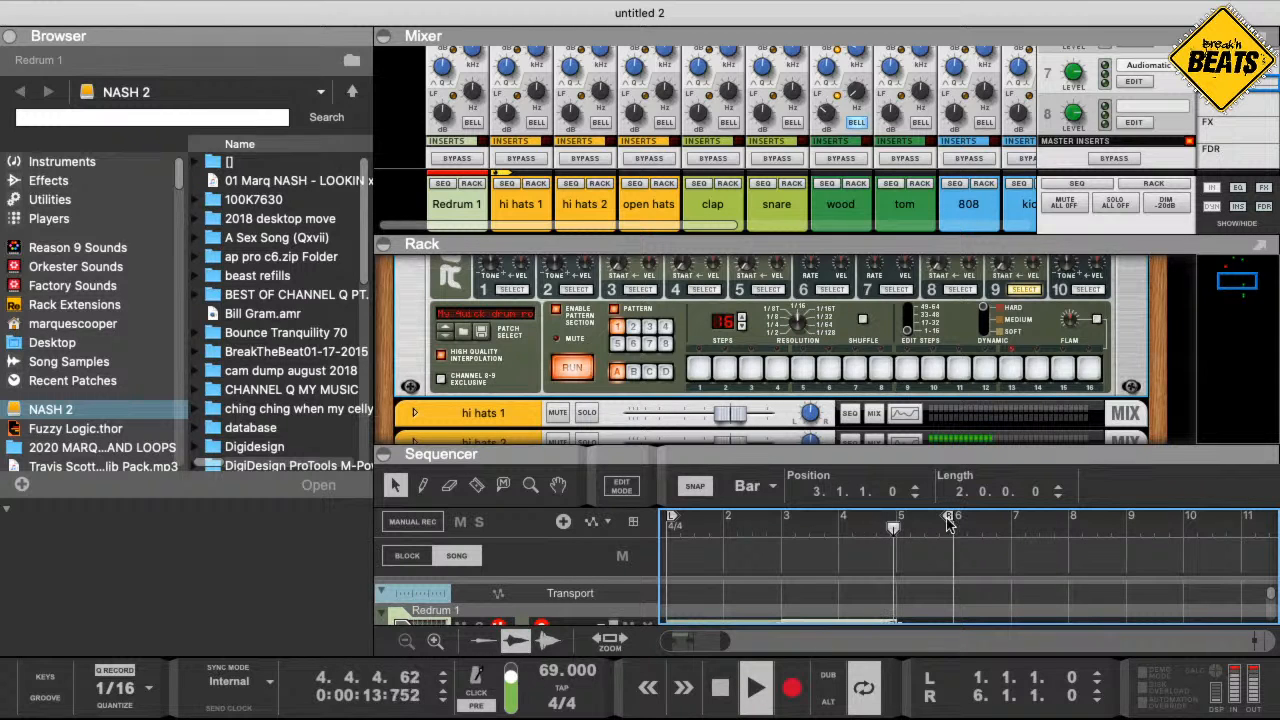
key(space)
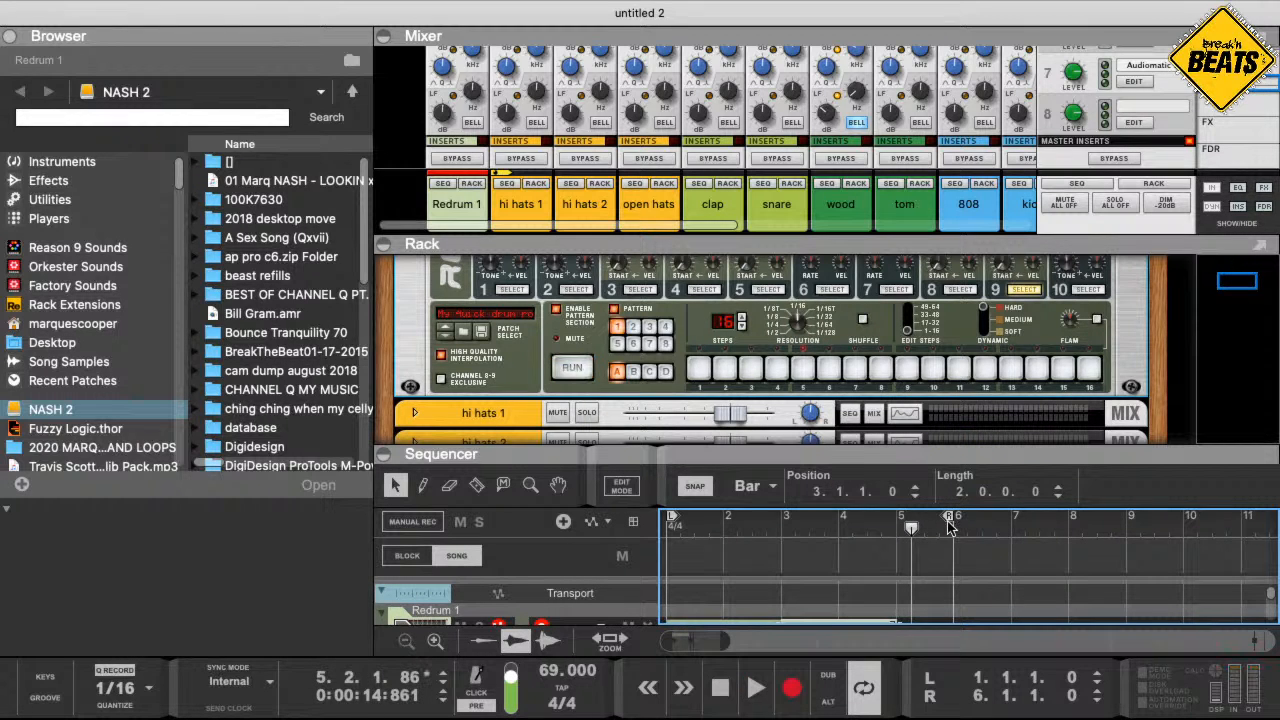
drag(955, 533, 905, 535)
drag(877, 455, 667, 457)
key(space)
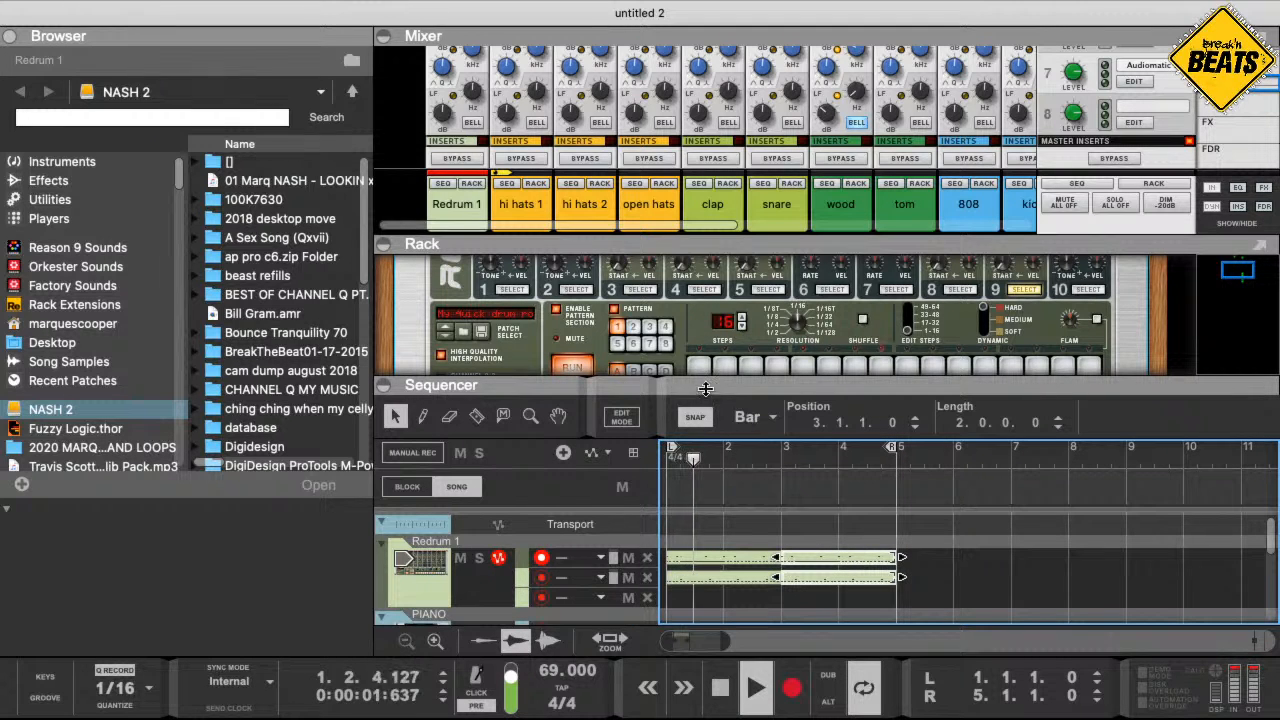
- Enlarge the rack area, audition Redrum's drum sounds, and select drum 7 for pattern programming
drag(697, 416, 697, 493)
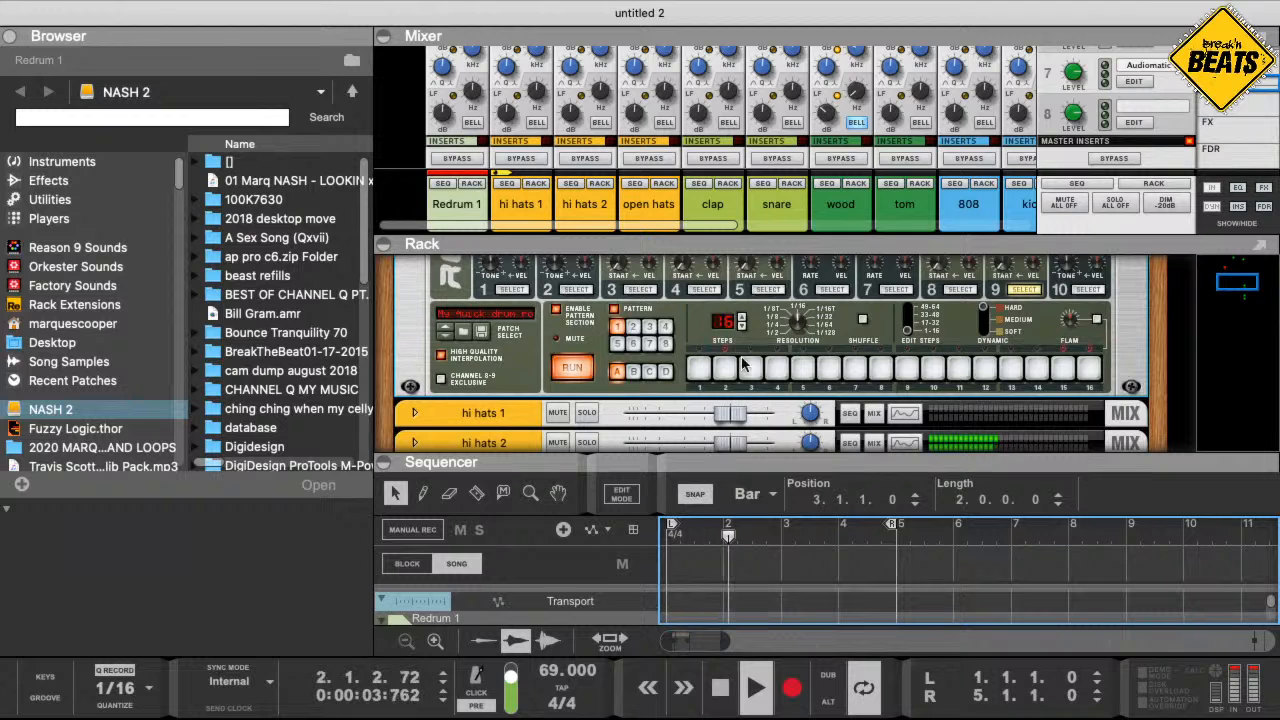
scroll(865, 275, up, 3)
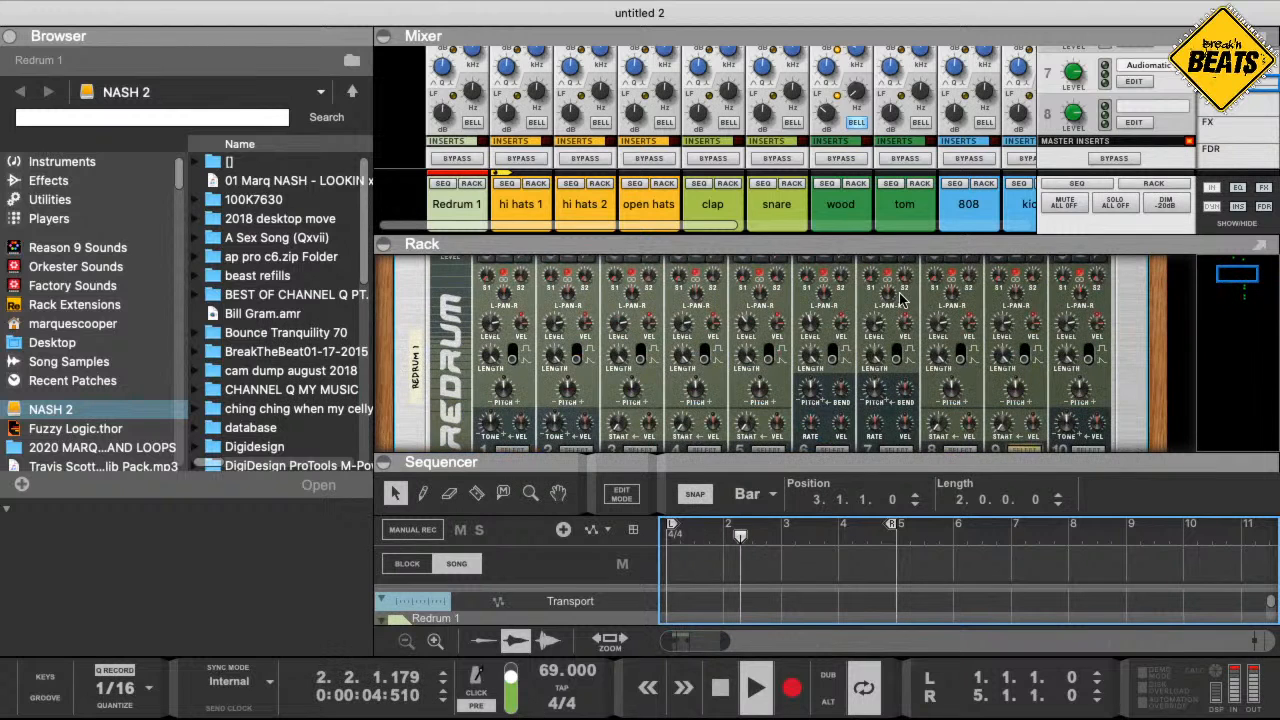
scroll(860, 277, up, 2)
click(845, 281)
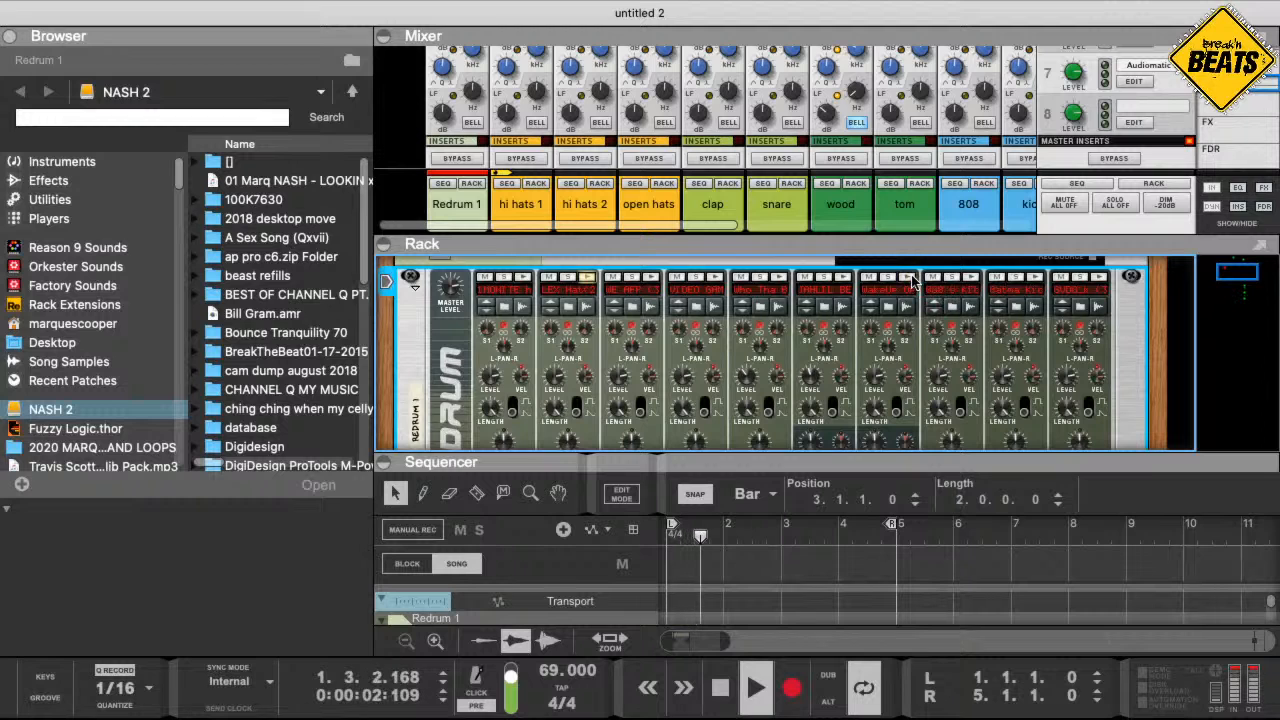
scroll(910, 352, down, 2)
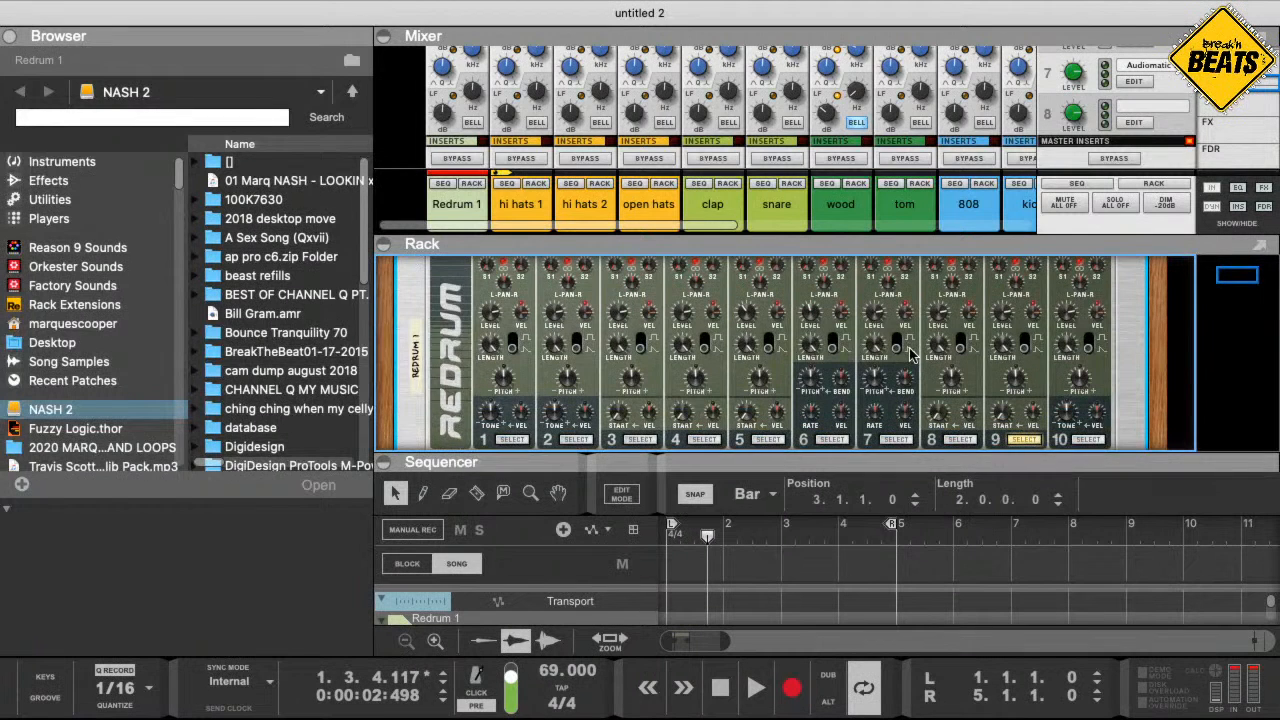
scroll(910, 356, down, 1)
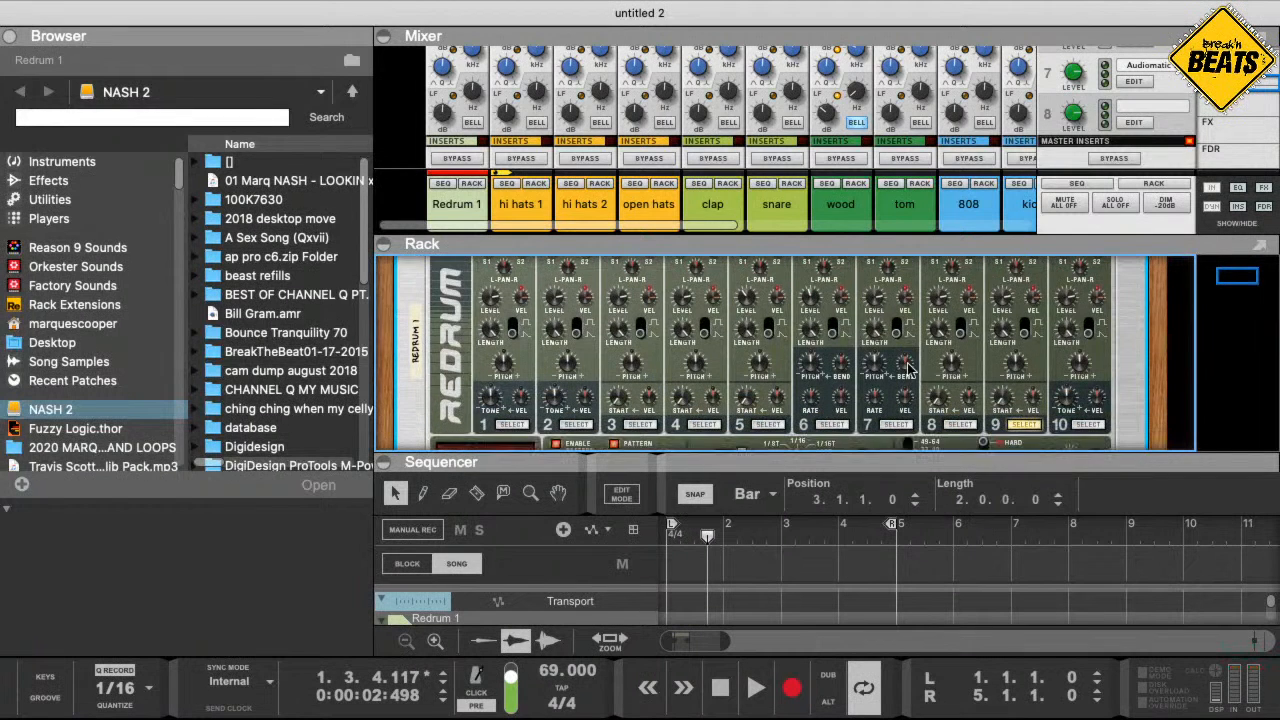
click(895, 425)
scroll(891, 395, up, 3)
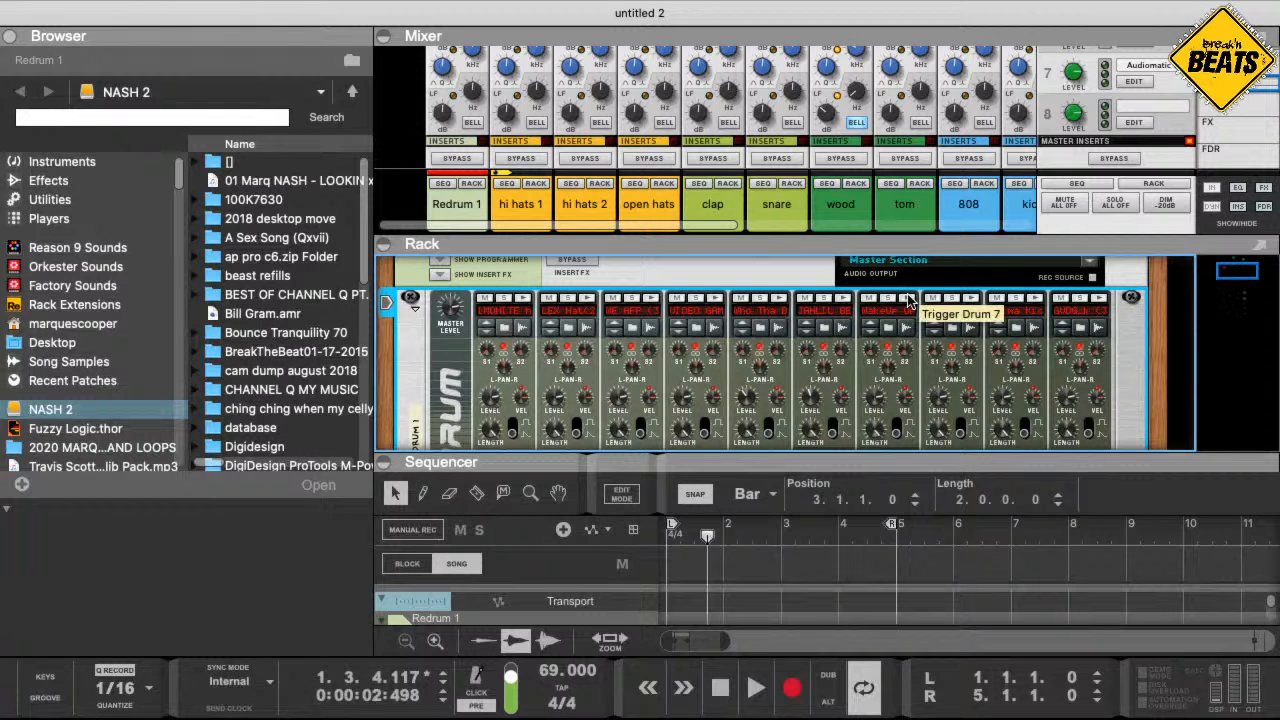
scroll(915, 380, down, 5)
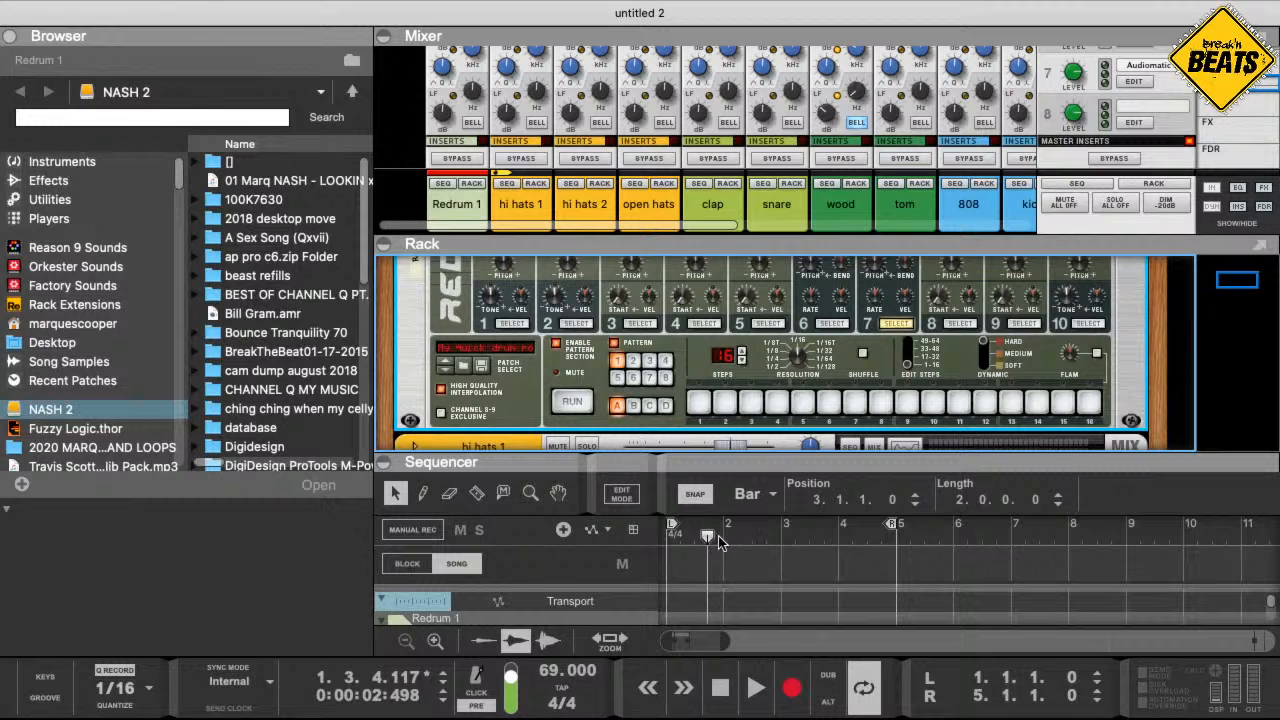
- Reset the song position to 1.1.1.0 and start playback with the Redrum pattern running
click(756, 687)
drag(718, 536, 651, 537)
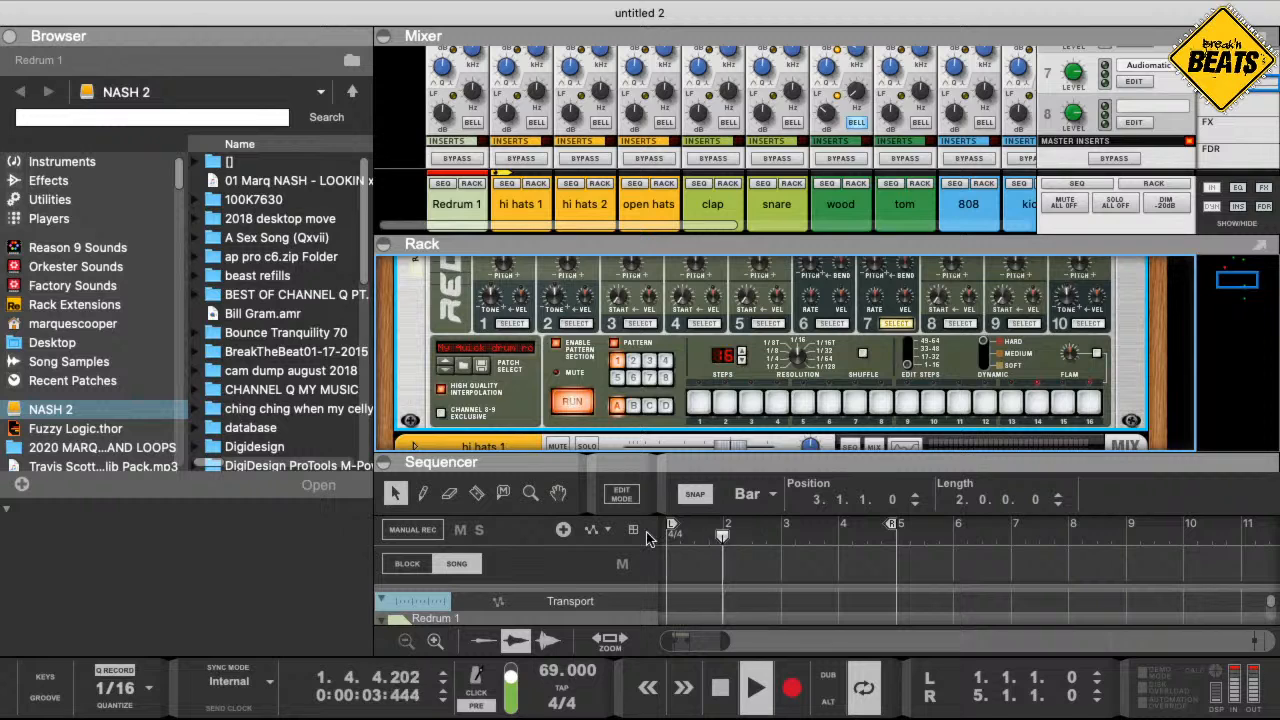
click(722, 677)
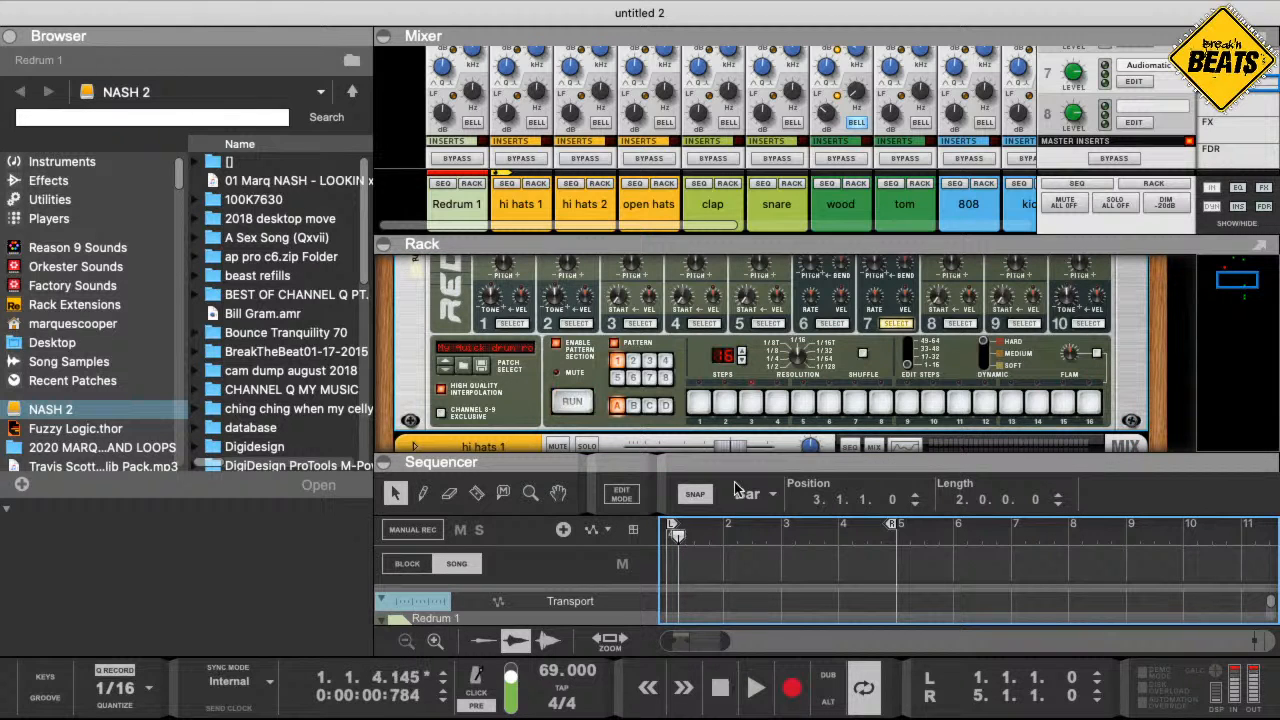
click(713, 710)
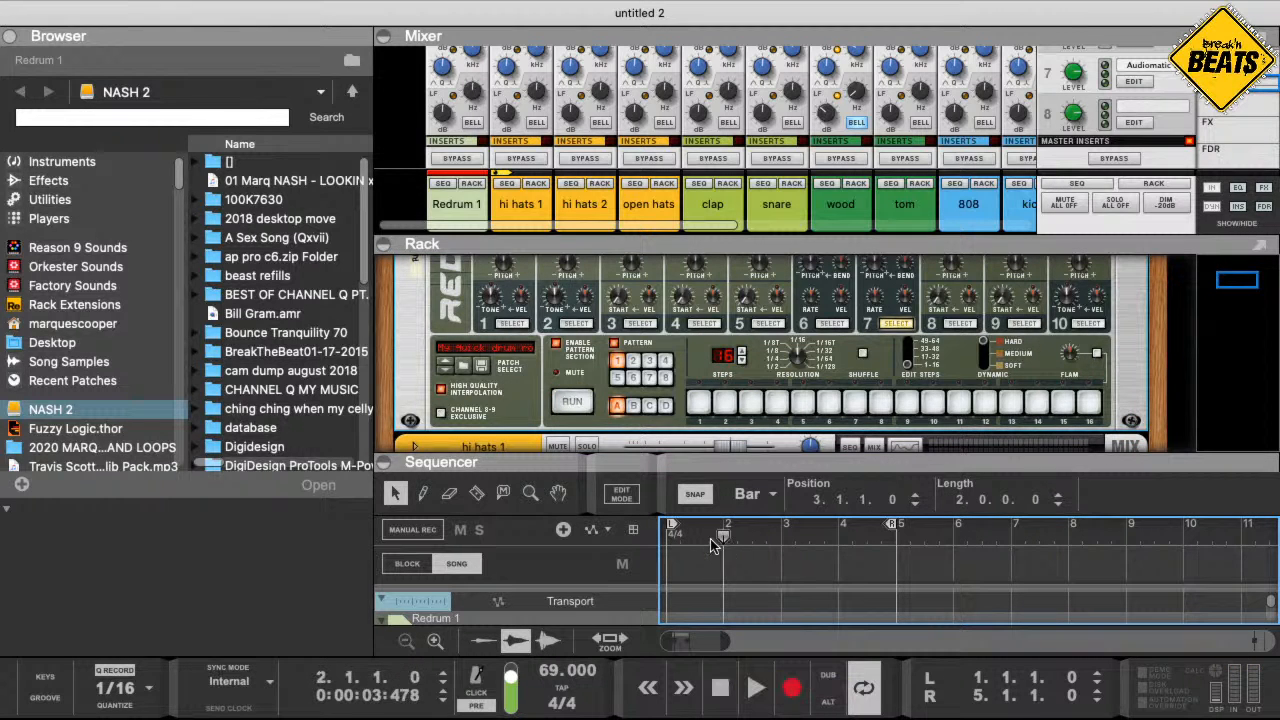
drag(710, 538, 672, 540)
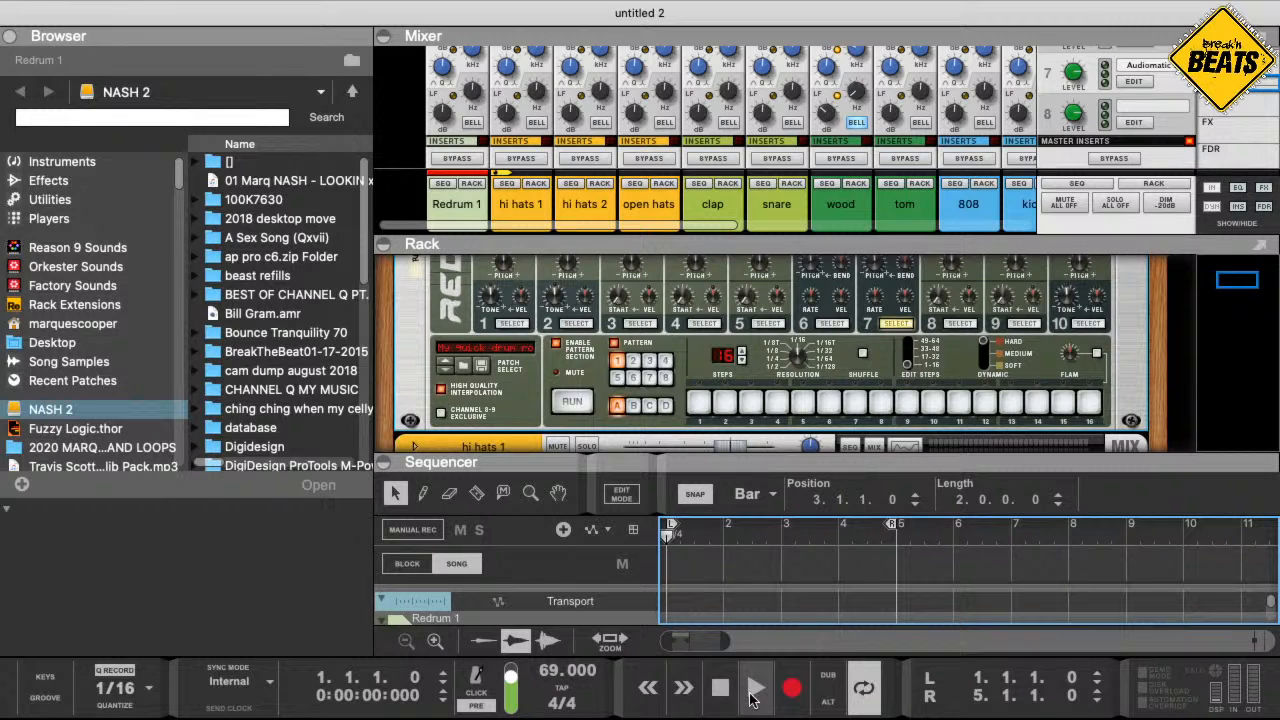
click(753, 697)
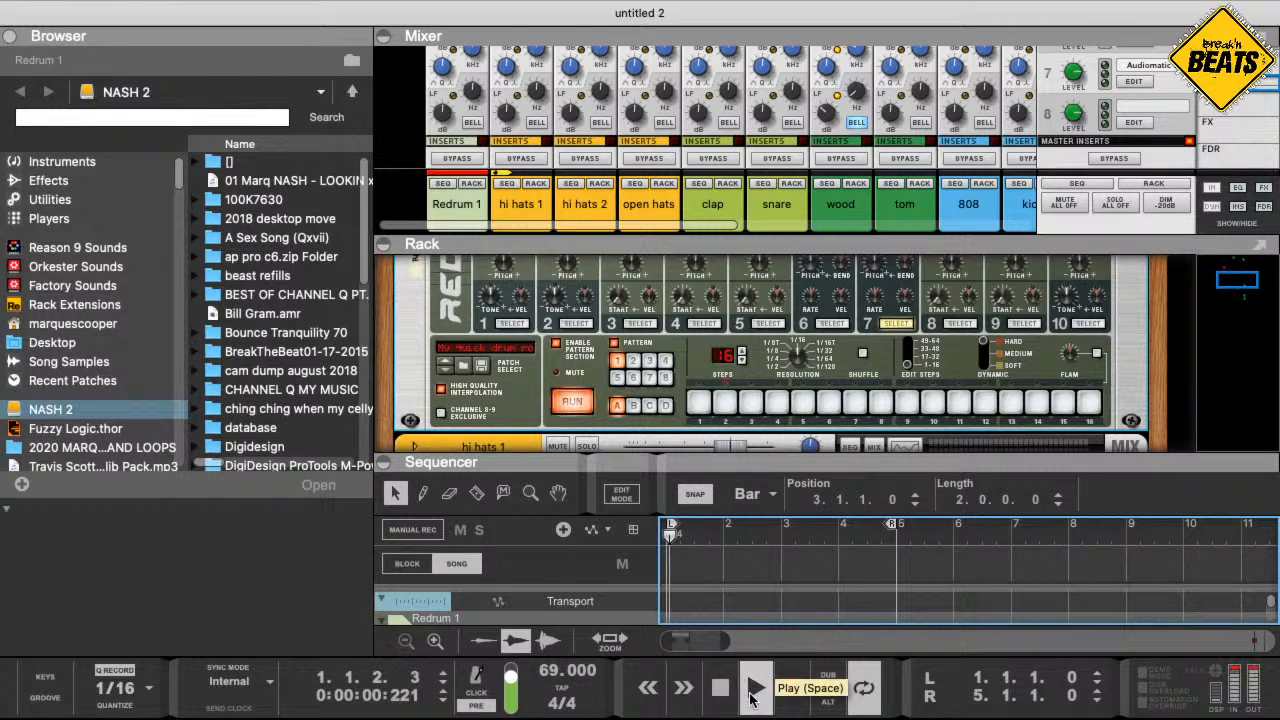
- Try drum 7 hits on steps 1 and 4 of the Redrum pattern, and clear them again
click(700, 403)
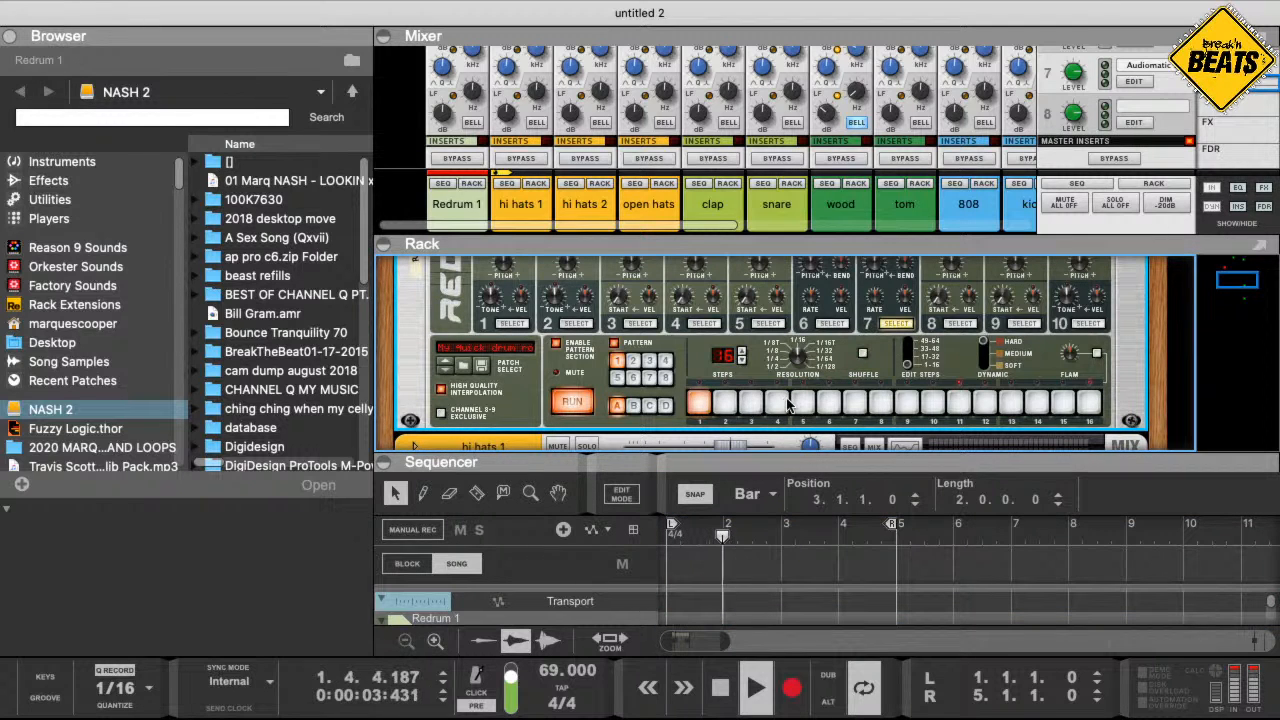
click(785, 403)
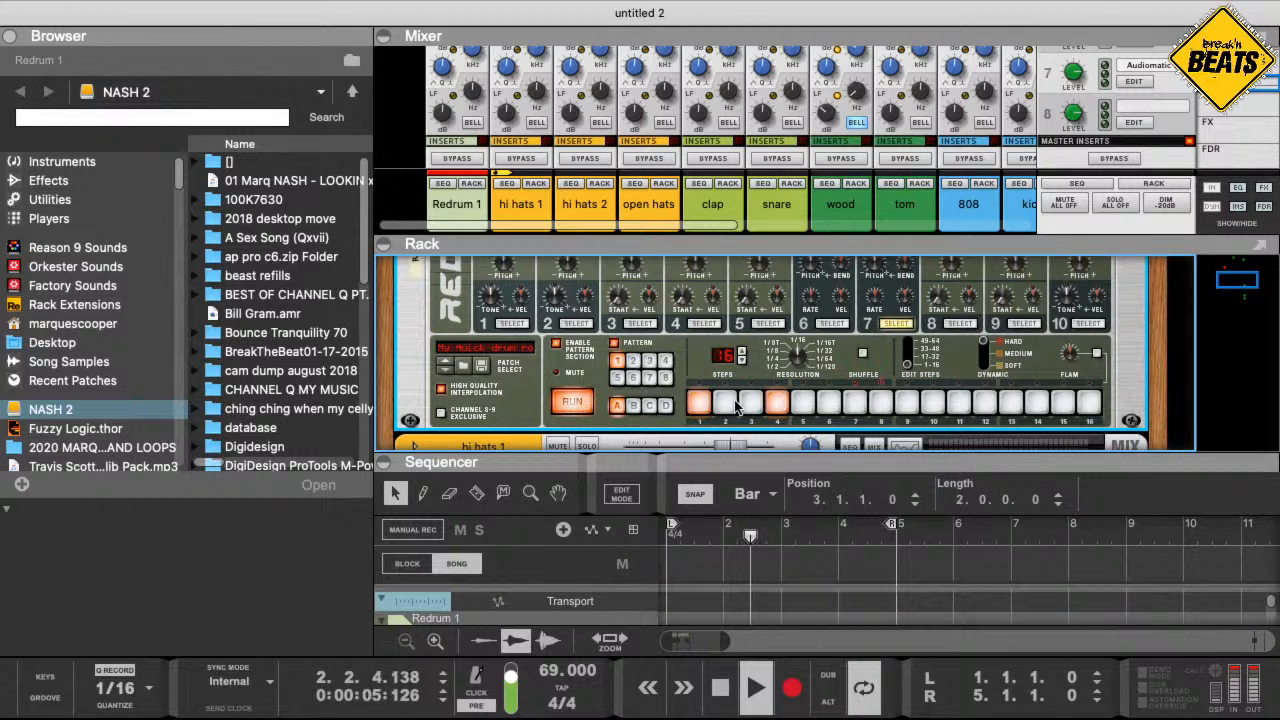
drag(704, 404, 792, 405)
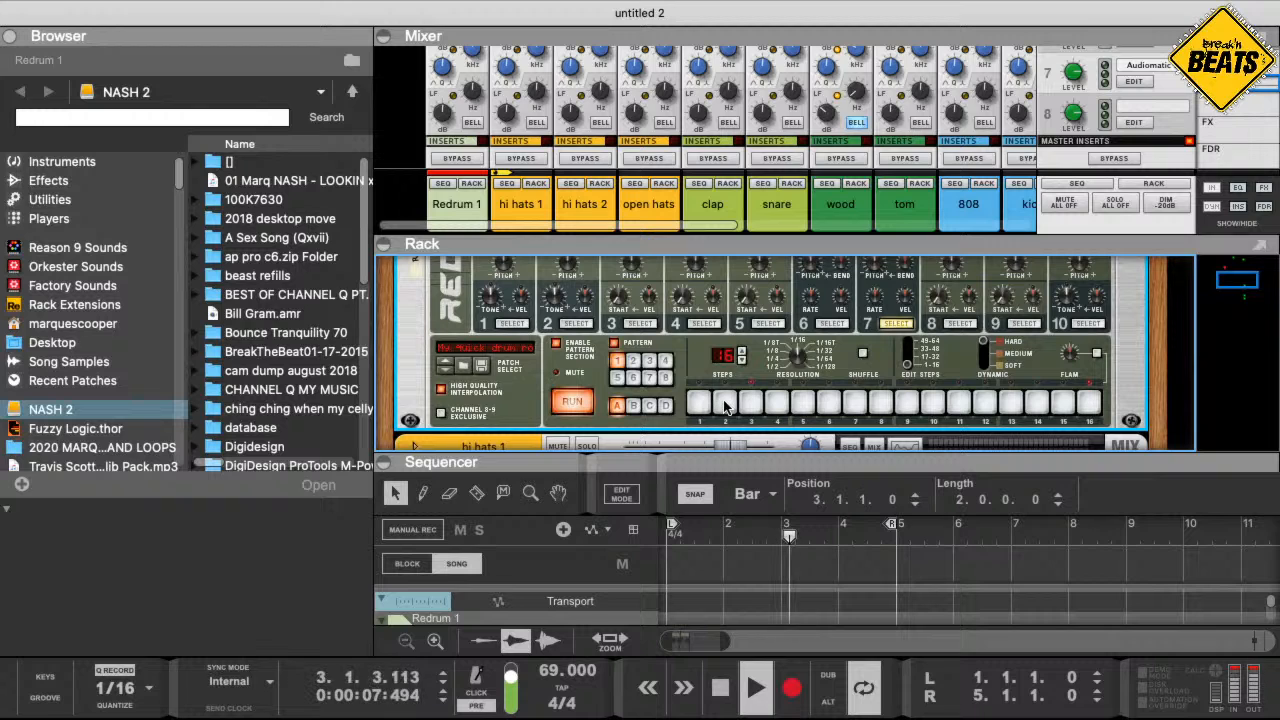
- Try drum 7 hits on steps 2, 4 and 6 of the Redrum pattern, and replace them with one on step 3
click(725, 403)
click(777, 403)
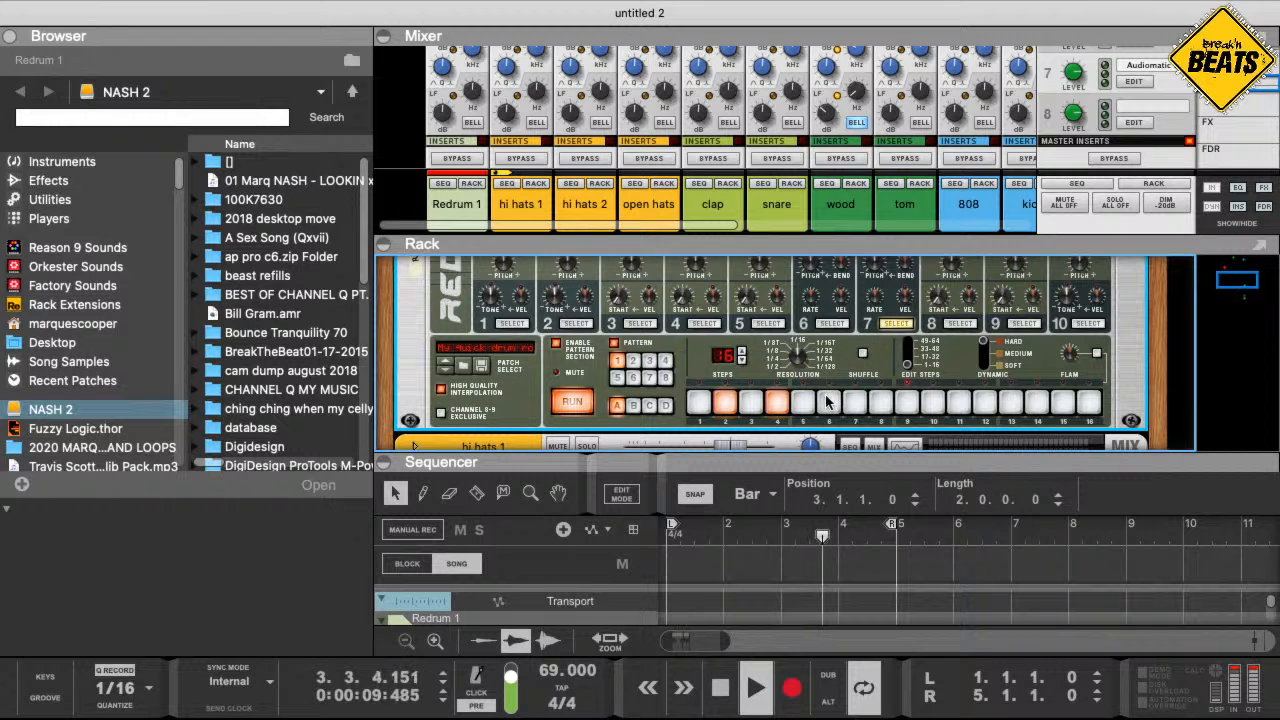
click(828, 403)
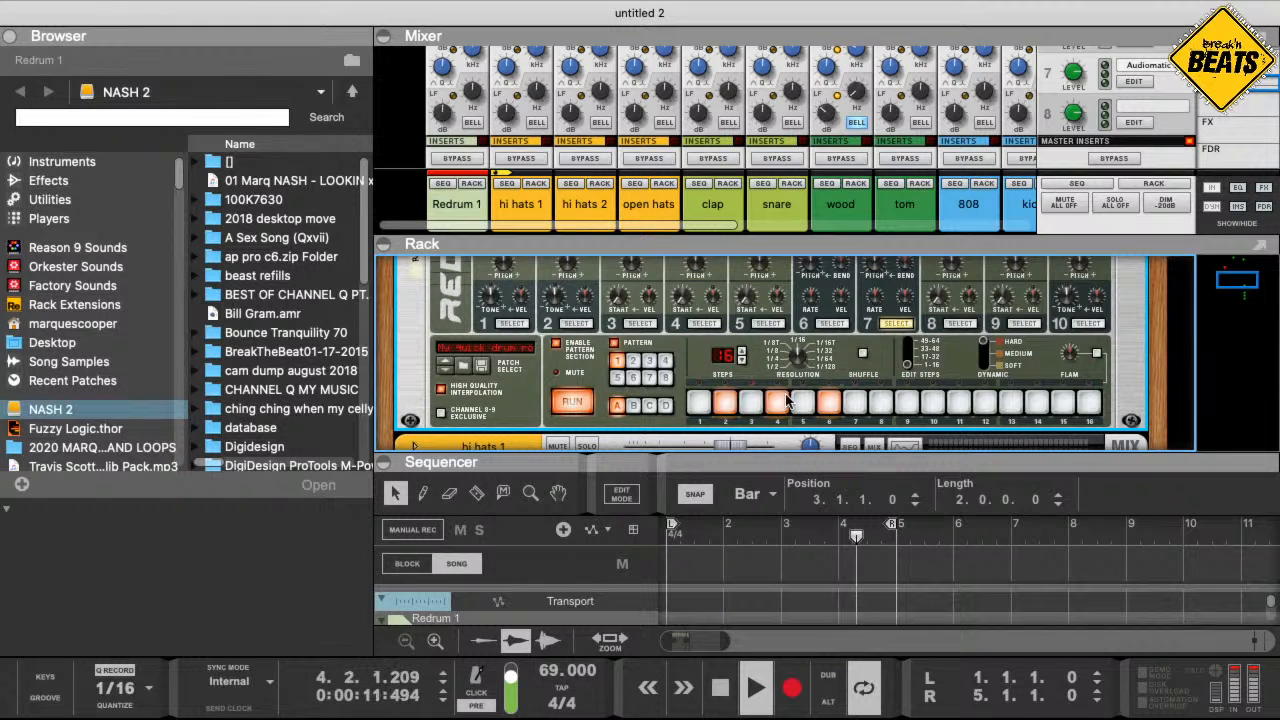
click(725, 403)
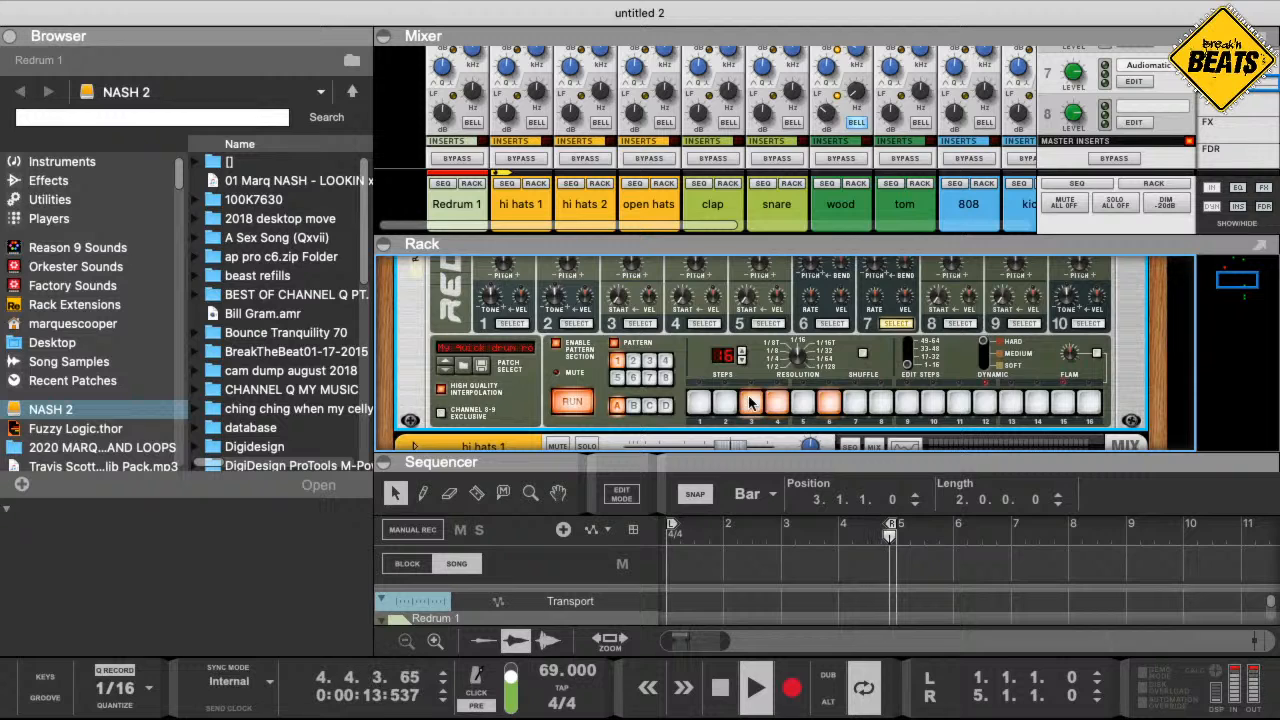
click(750, 403)
click(777, 403)
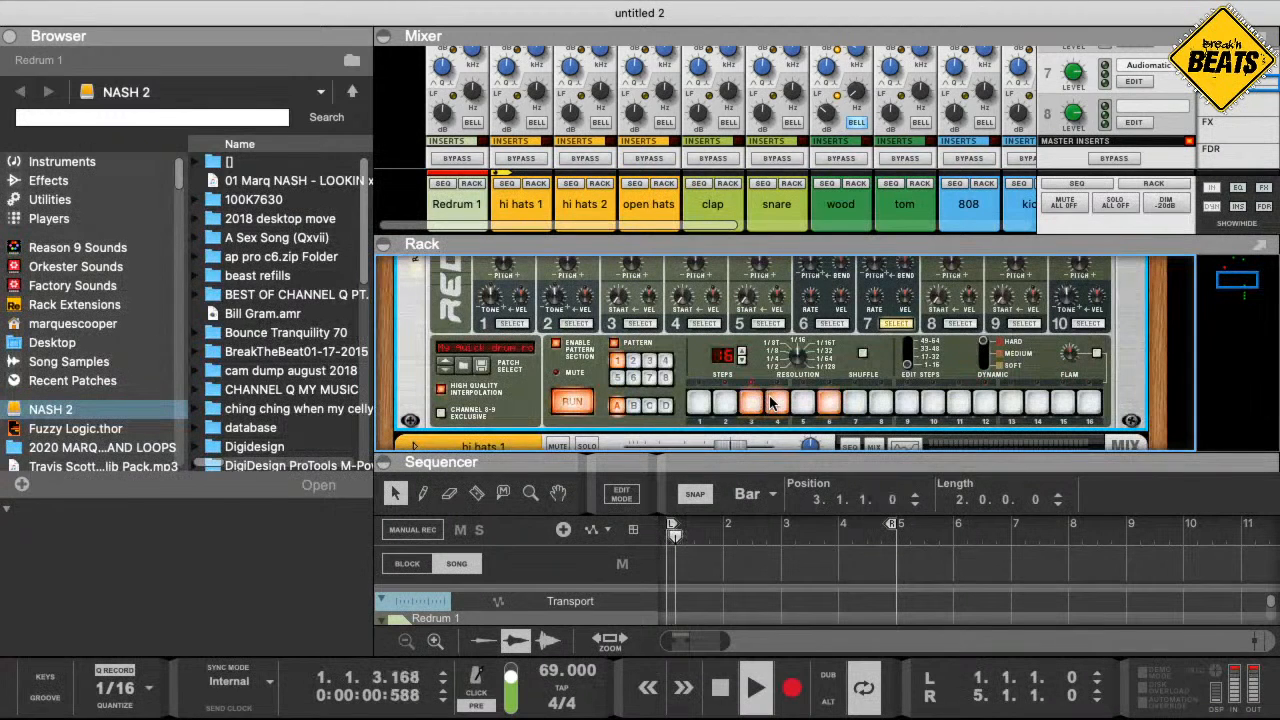
click(829, 403)
- Try drum 7 hits on steps 8 and 9 of the running pattern, clearing each one again
click(881, 403)
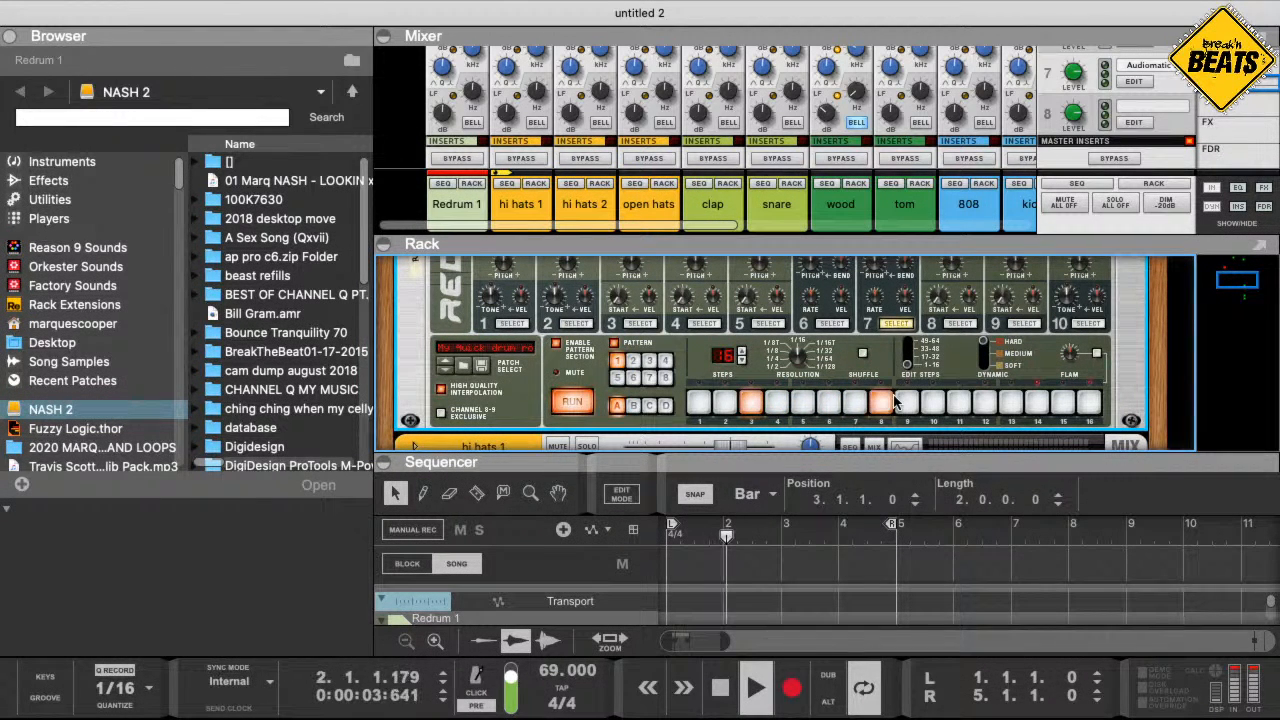
click(889, 403)
click(901, 403)
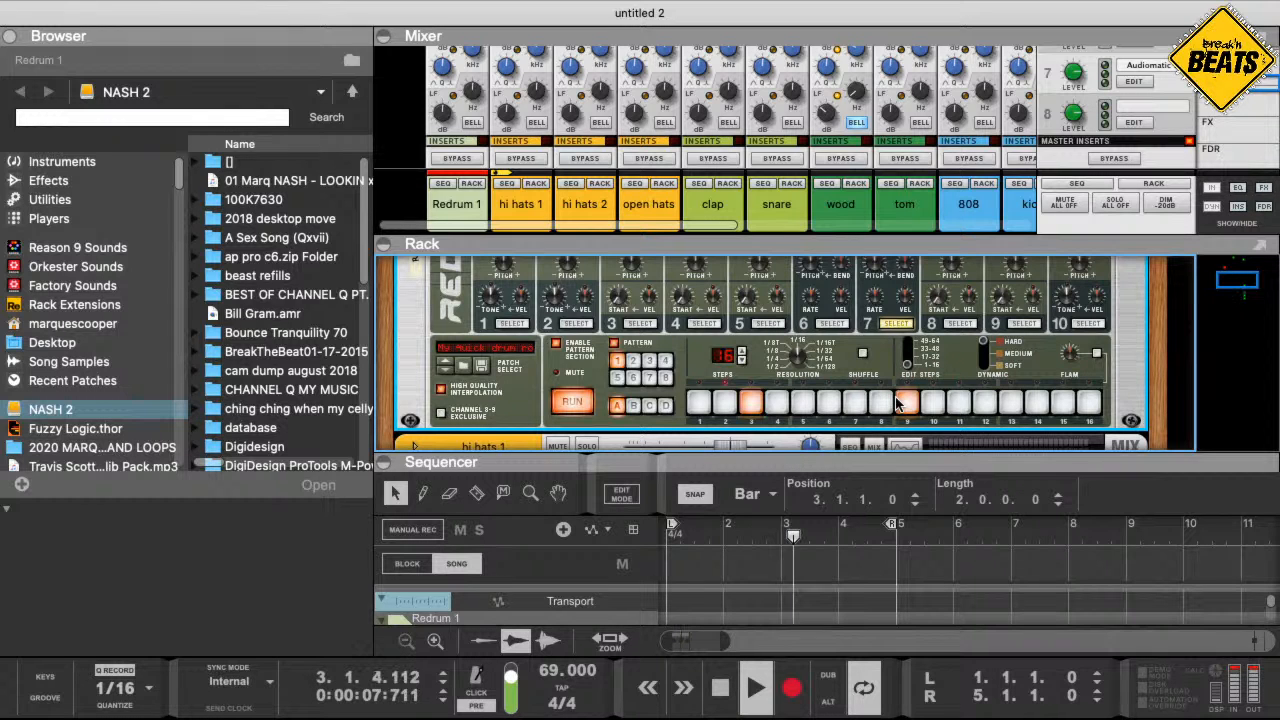
click(898, 401)
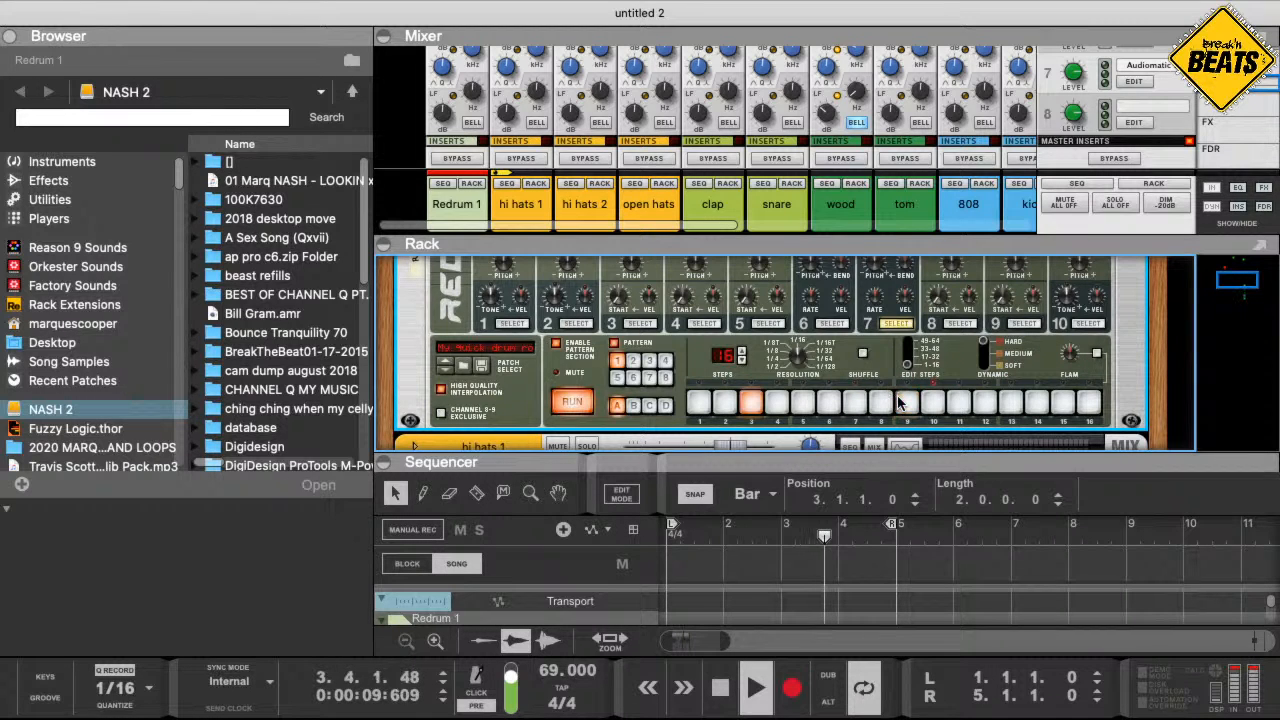
- Add drum 7 hits on steps 11 and 15, clearing the trial hit on step 10
click(926, 401)
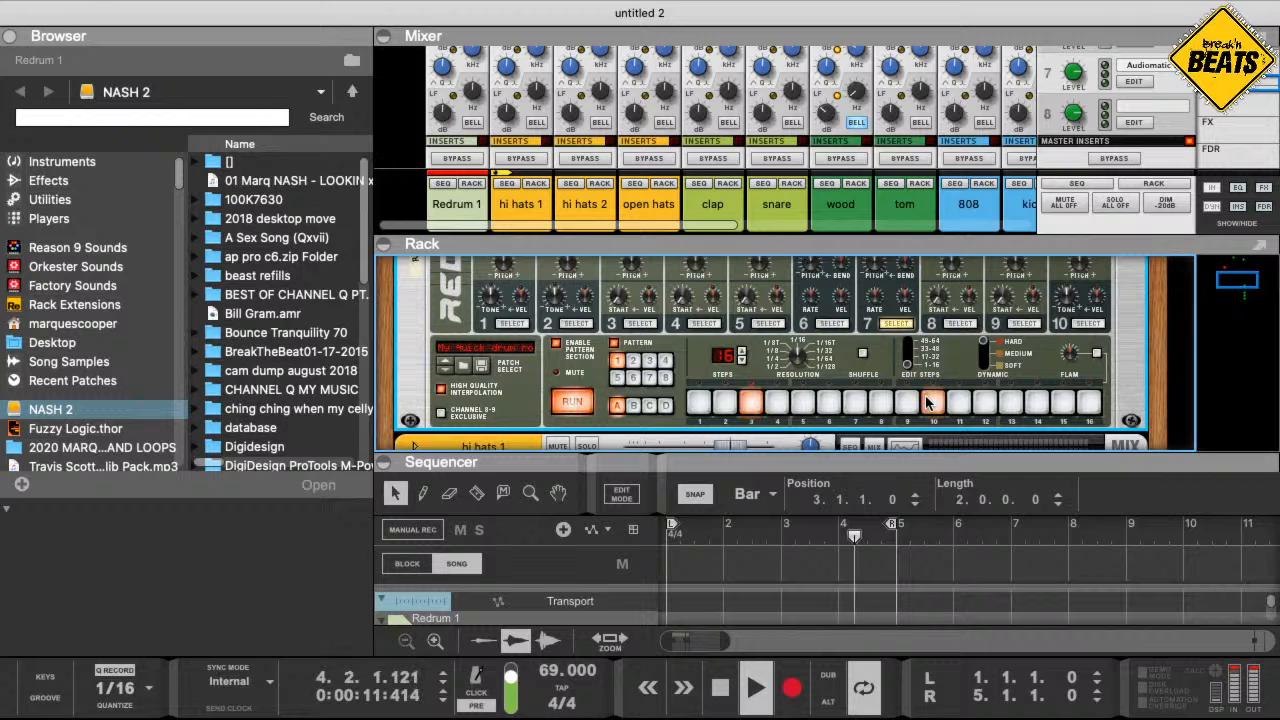
click(953, 402)
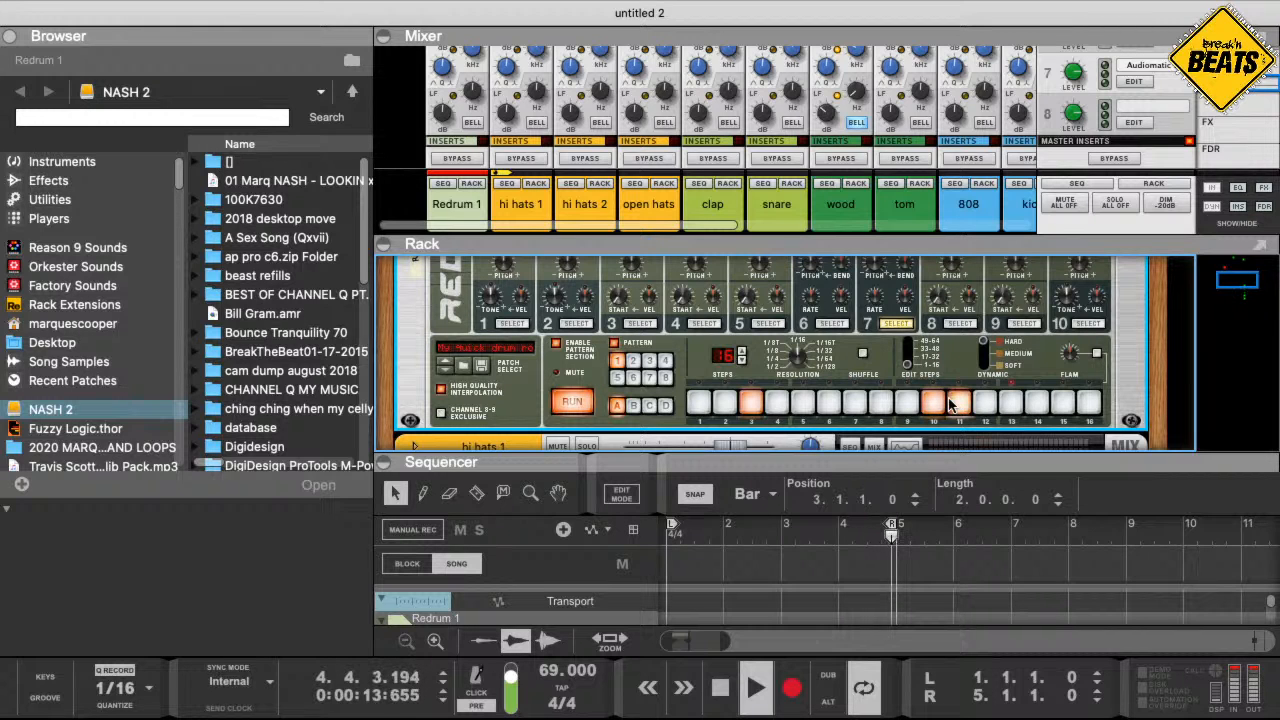
click(938, 403)
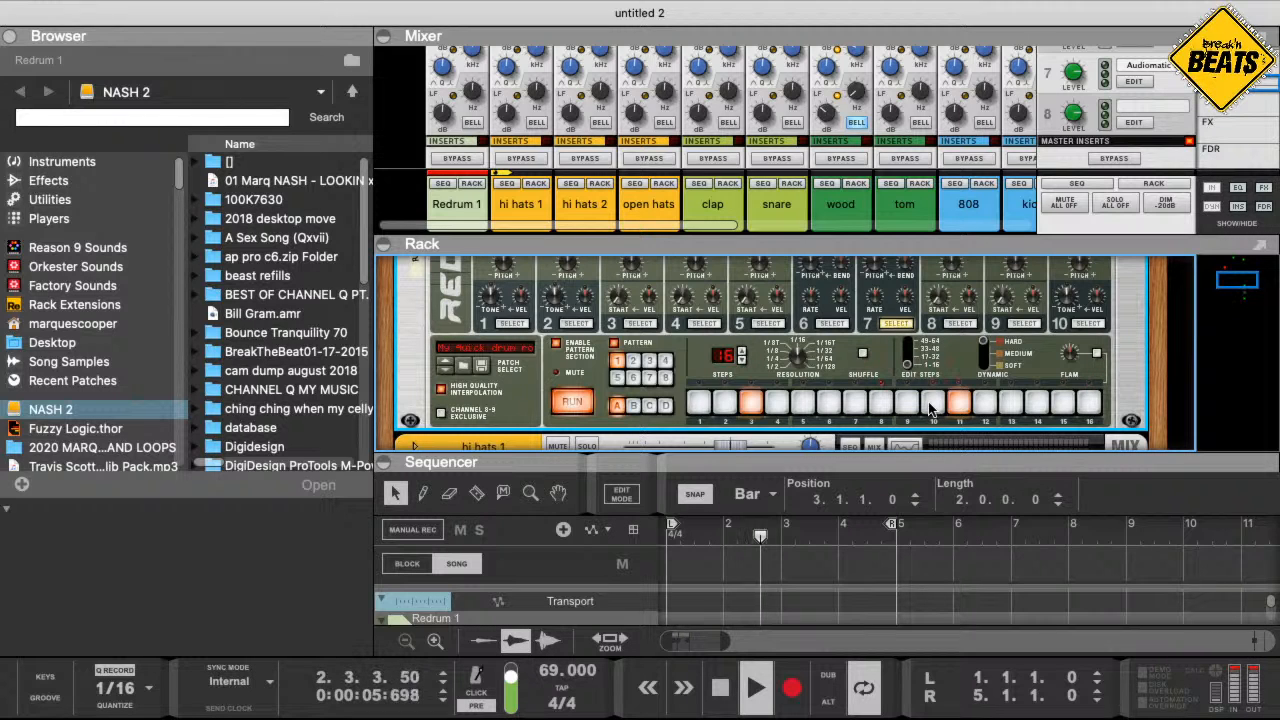
click(1063, 402)
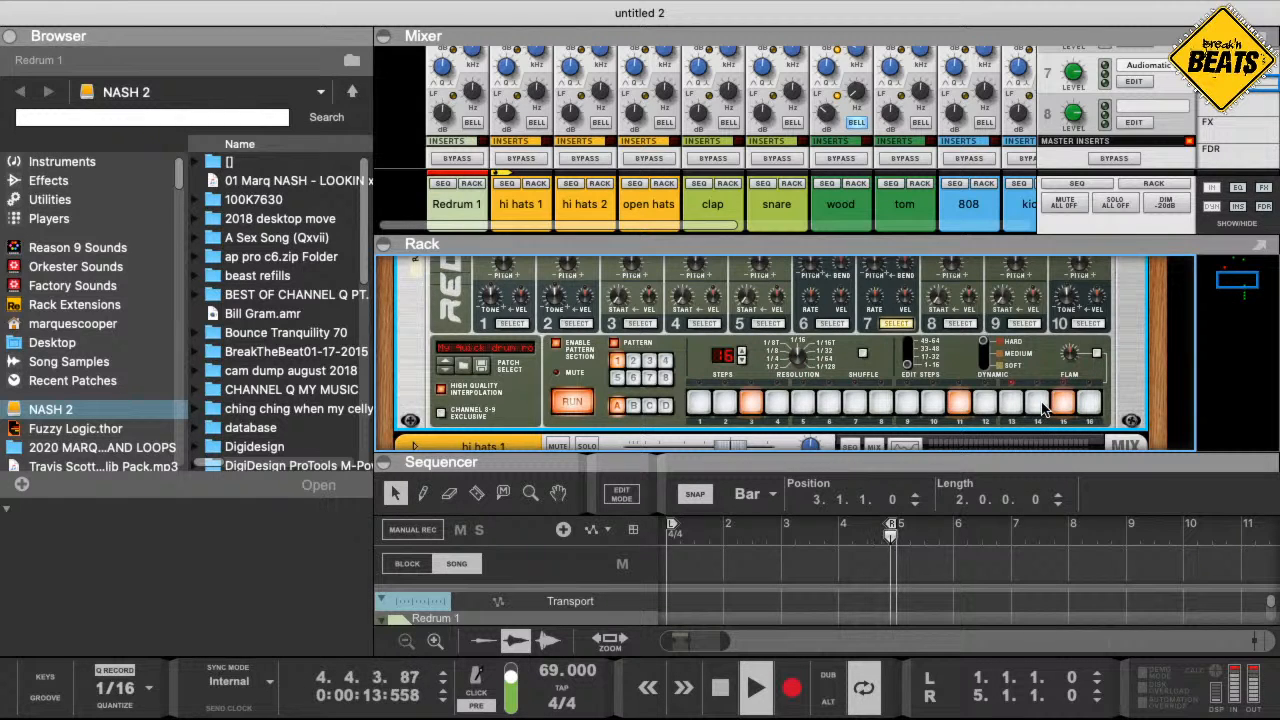
- Look over Redrum's drum channels and the mix channels in the rack during playback, and stop the song
scroll(1035, 408, up, 6)
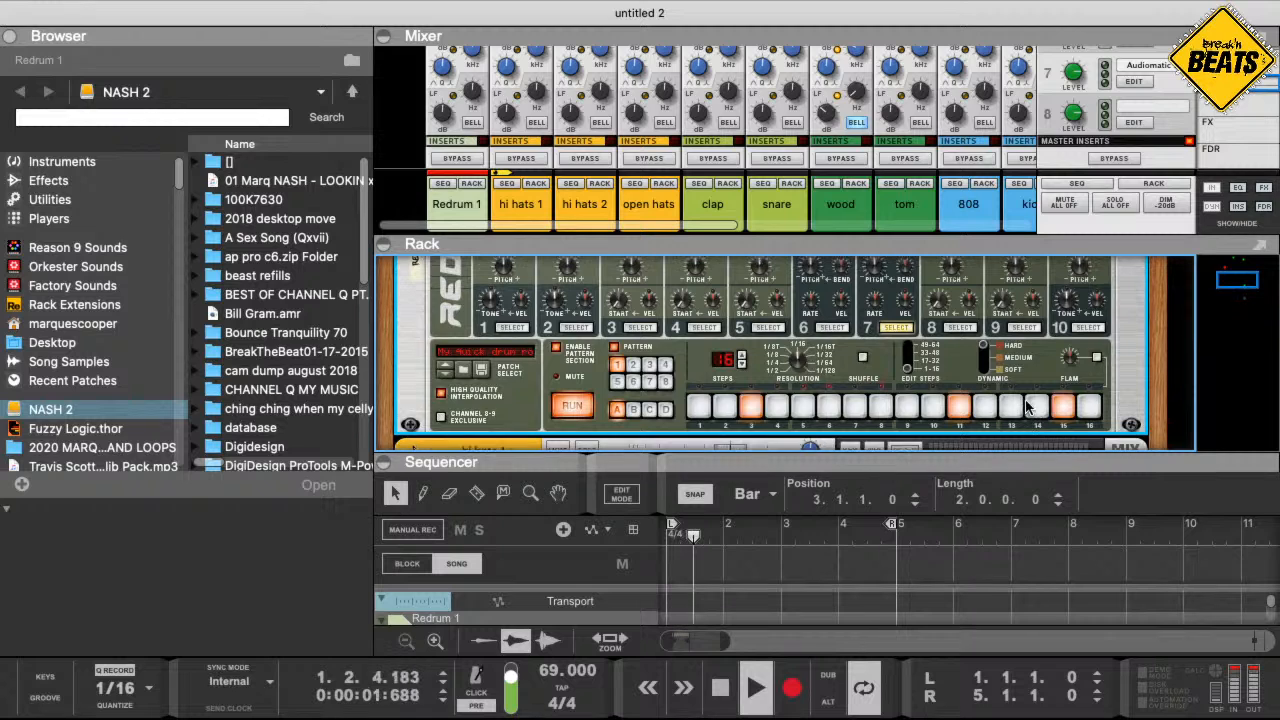
scroll(1003, 400, down, 3)
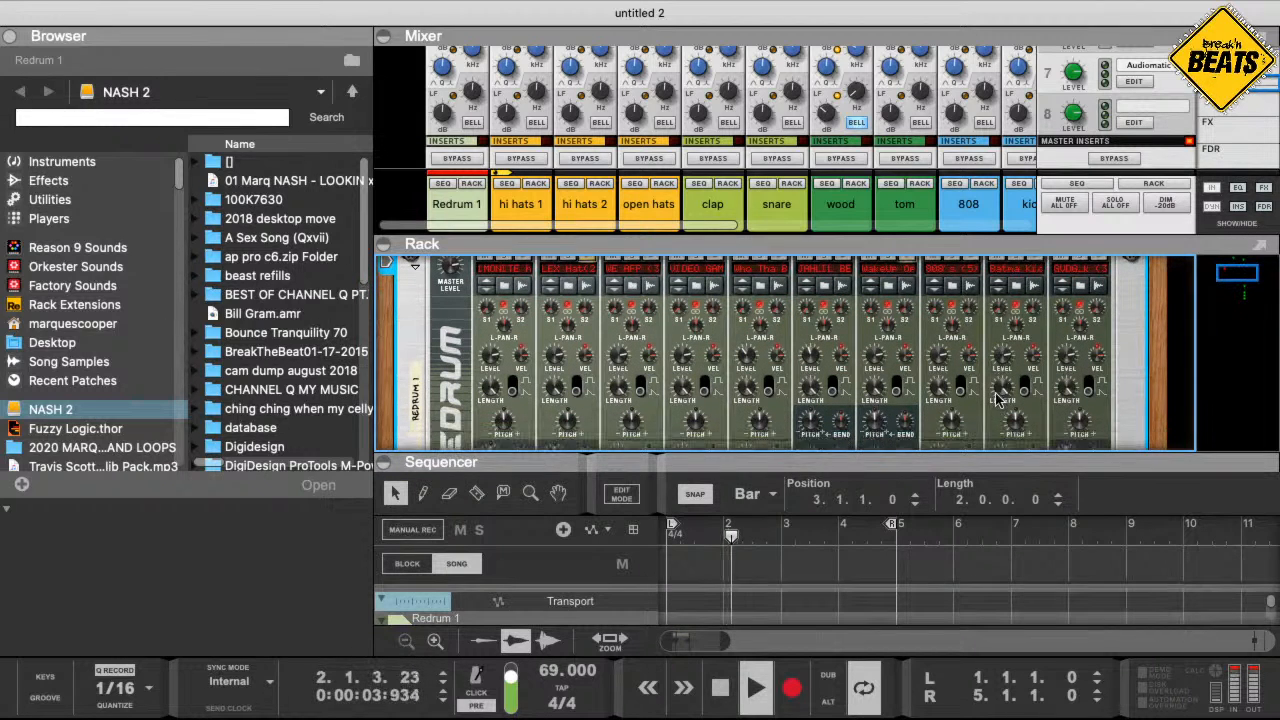
scroll(906, 427, down, 10)
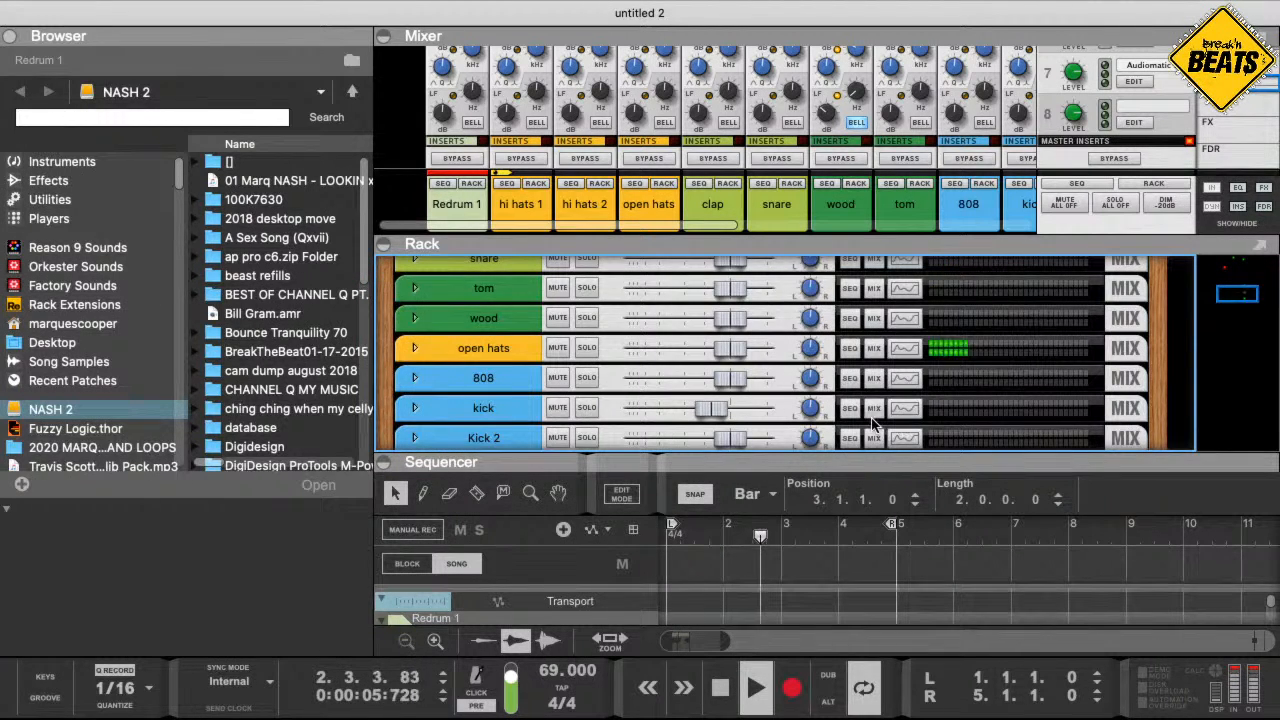
scroll(870, 425, up, 8)
scroll(826, 422, down, 2)
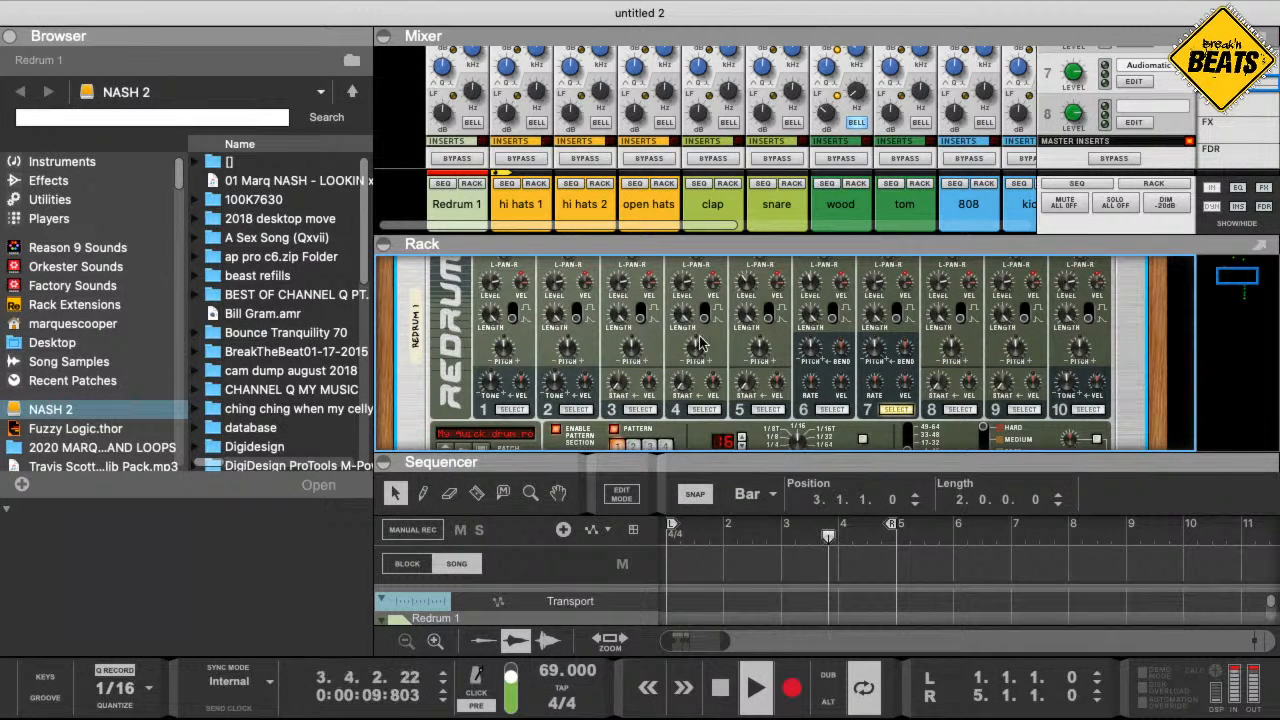
scroll(670, 365, down, 3)
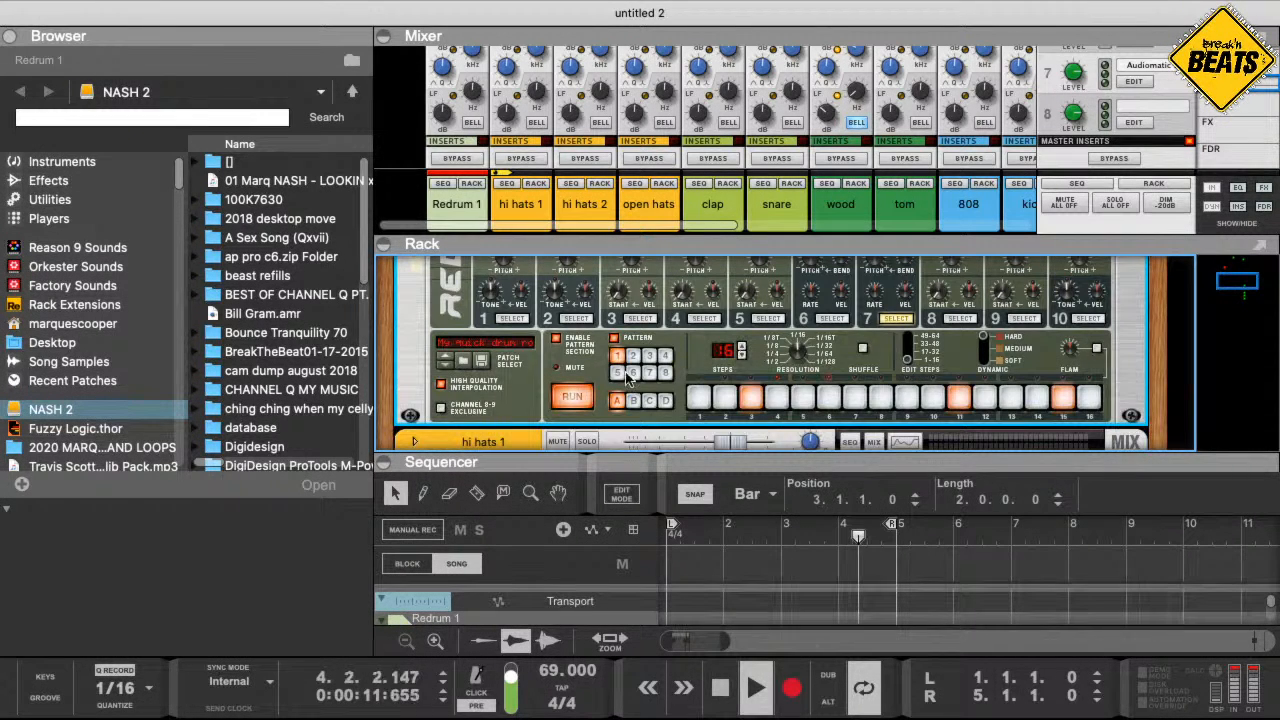
click(720, 687)
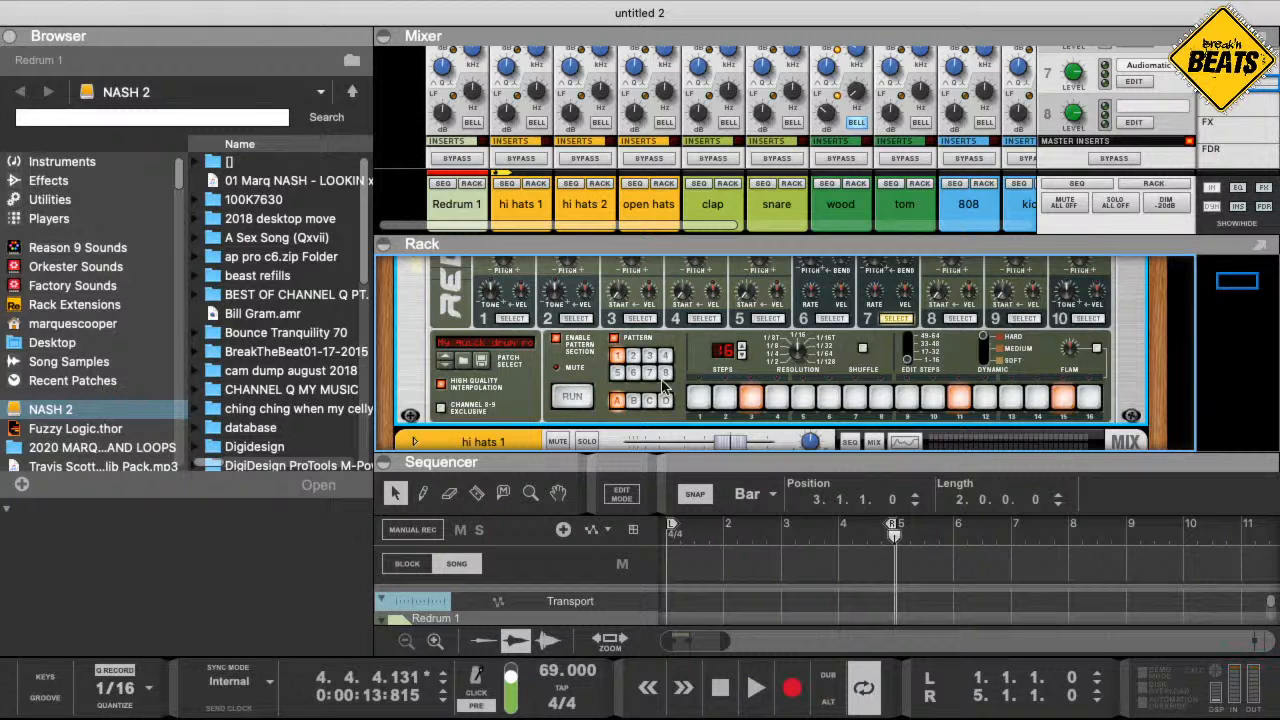
- Copy the Redrum pattern to its sequencer track, and clear the drum 7 hits on steps 3, 11 and 15
right_click(535, 385)
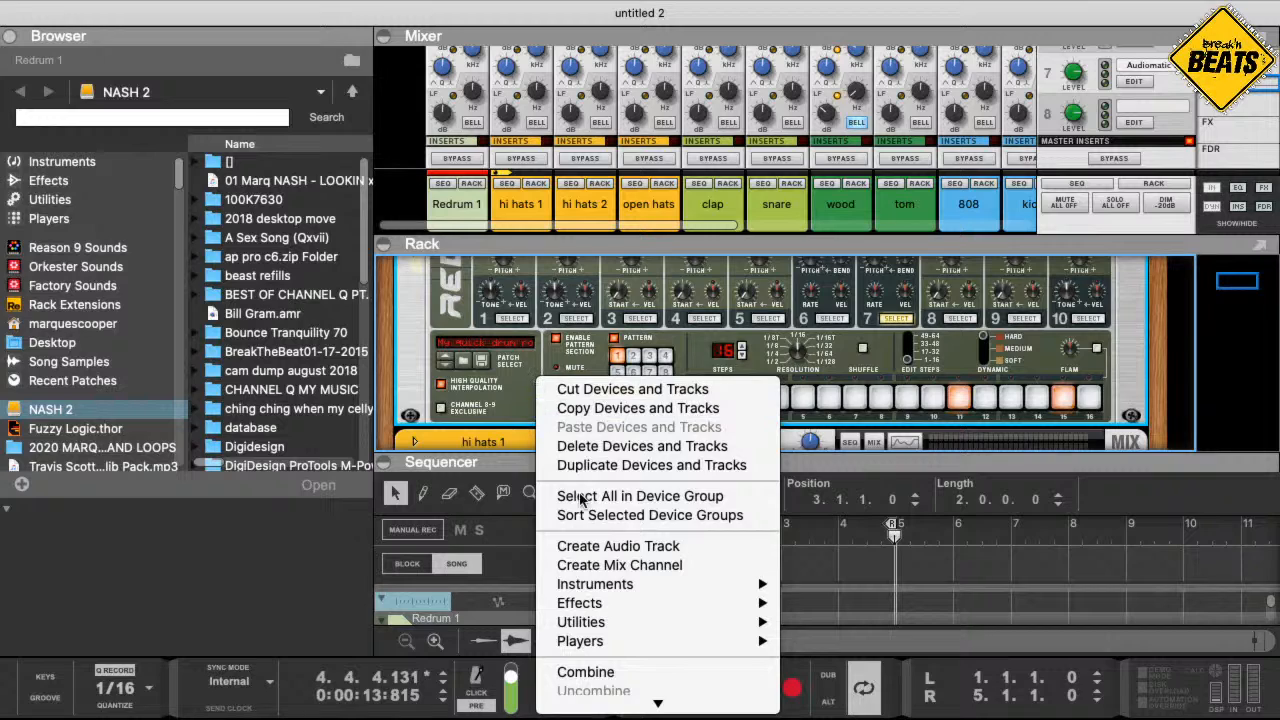
mouse_move(661, 700)
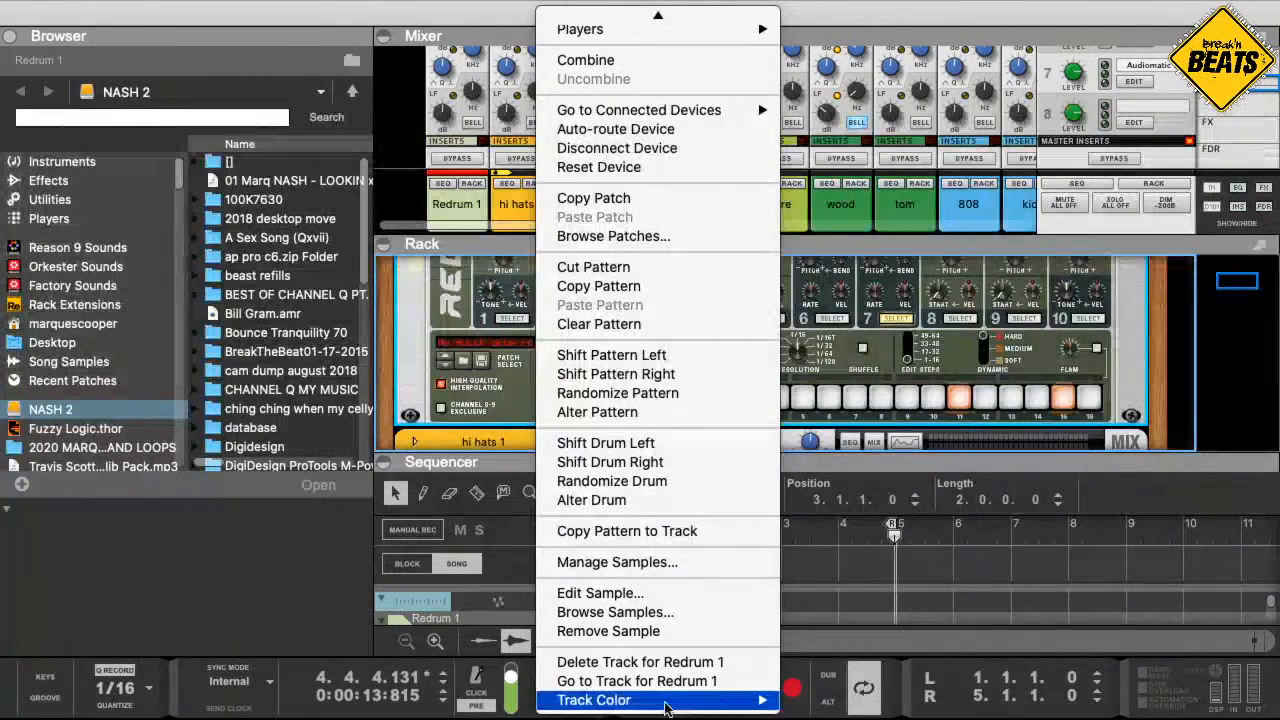
click(706, 534)
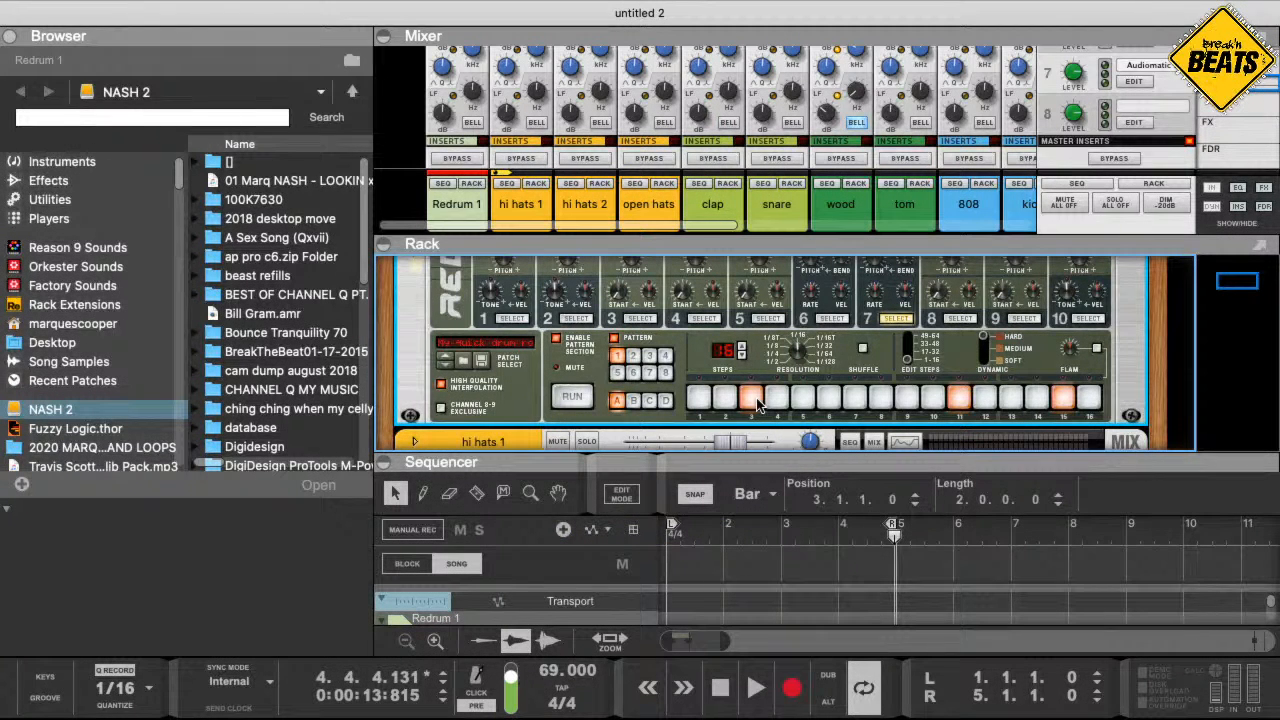
click(752, 398)
click(958, 398)
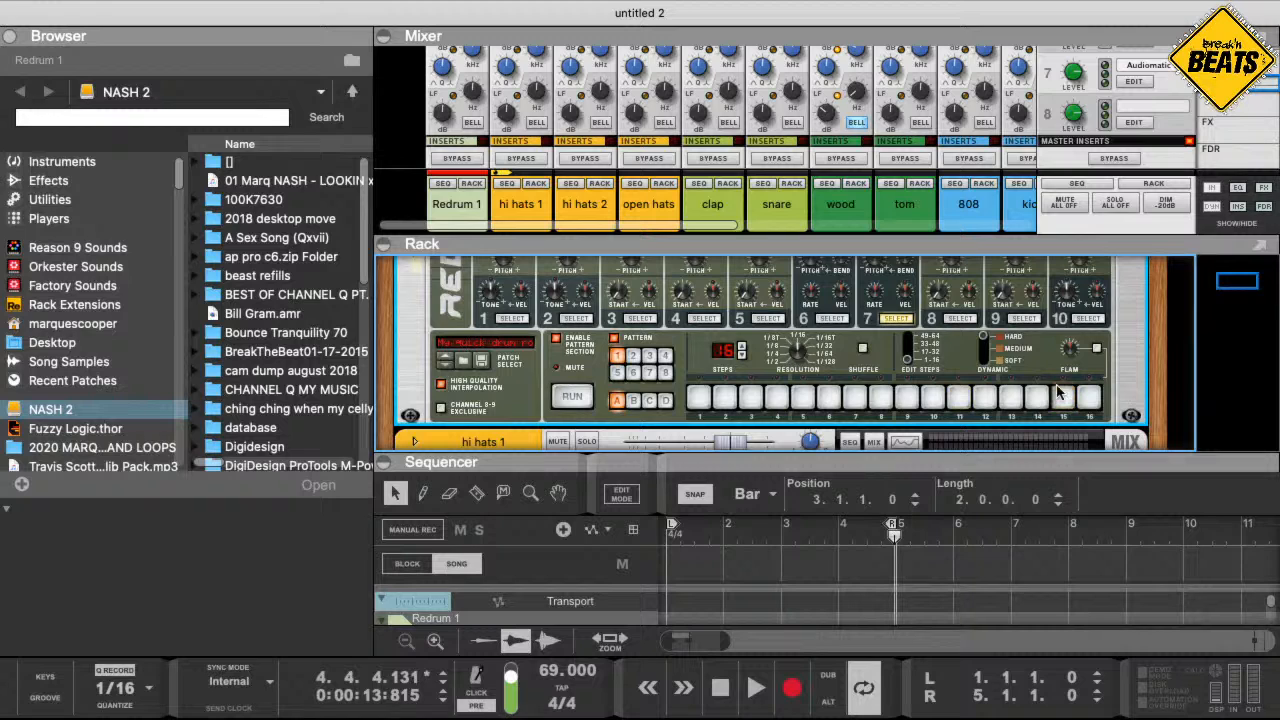
click(1062, 398)
- Play the song from the start to hear the copied pattern, and return the song position to 1.1.1.0
click(826, 538)
click(722, 532)
click(689, 536)
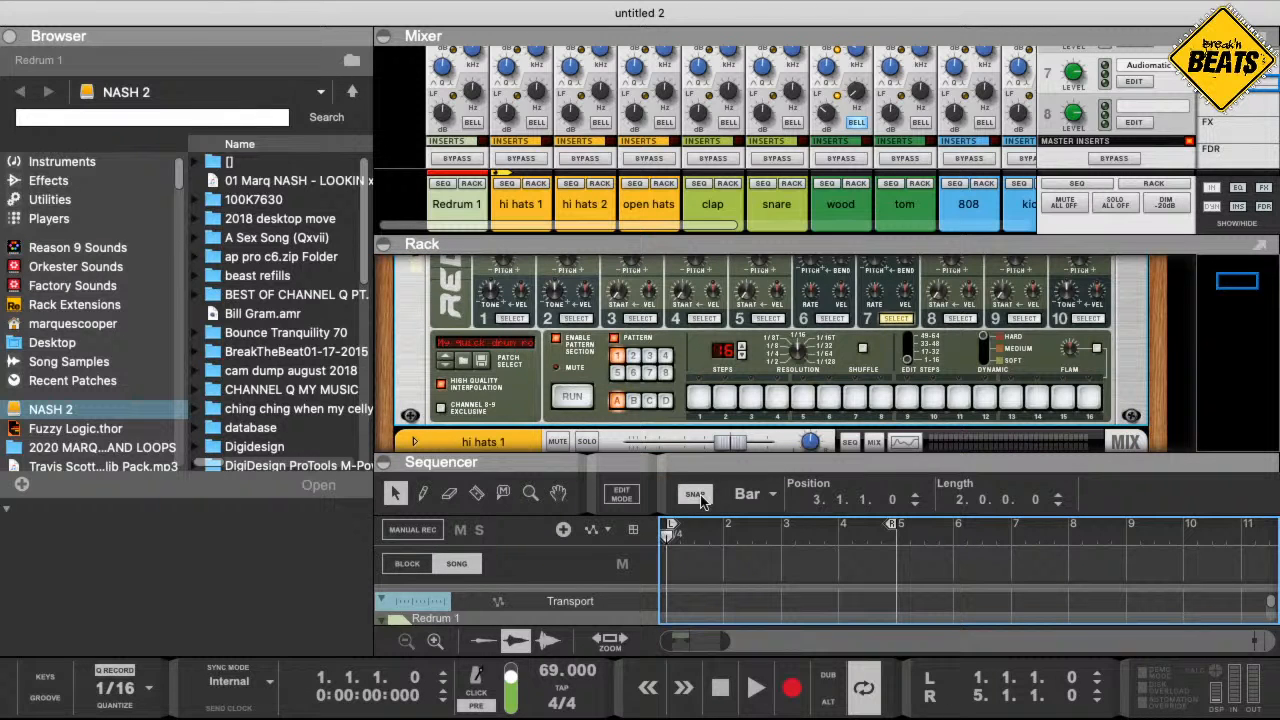
click(714, 530)
click(688, 532)
click(755, 692)
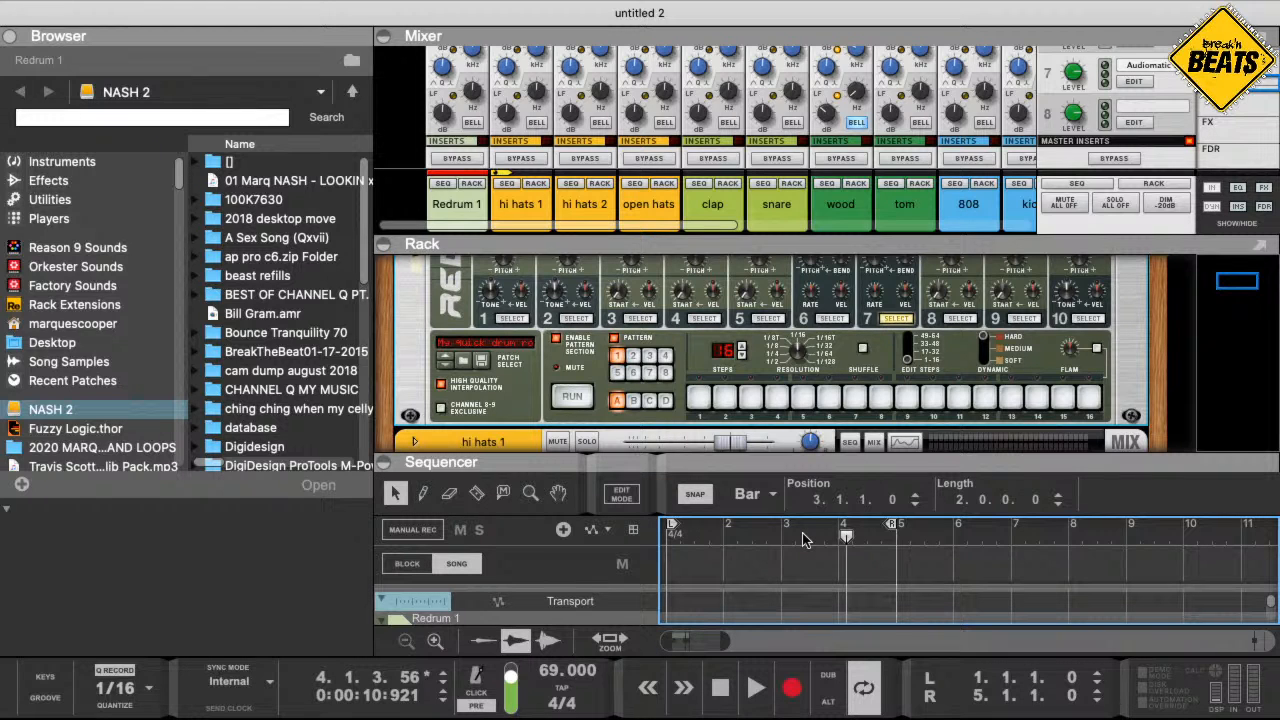
drag(840, 537, 678, 538)
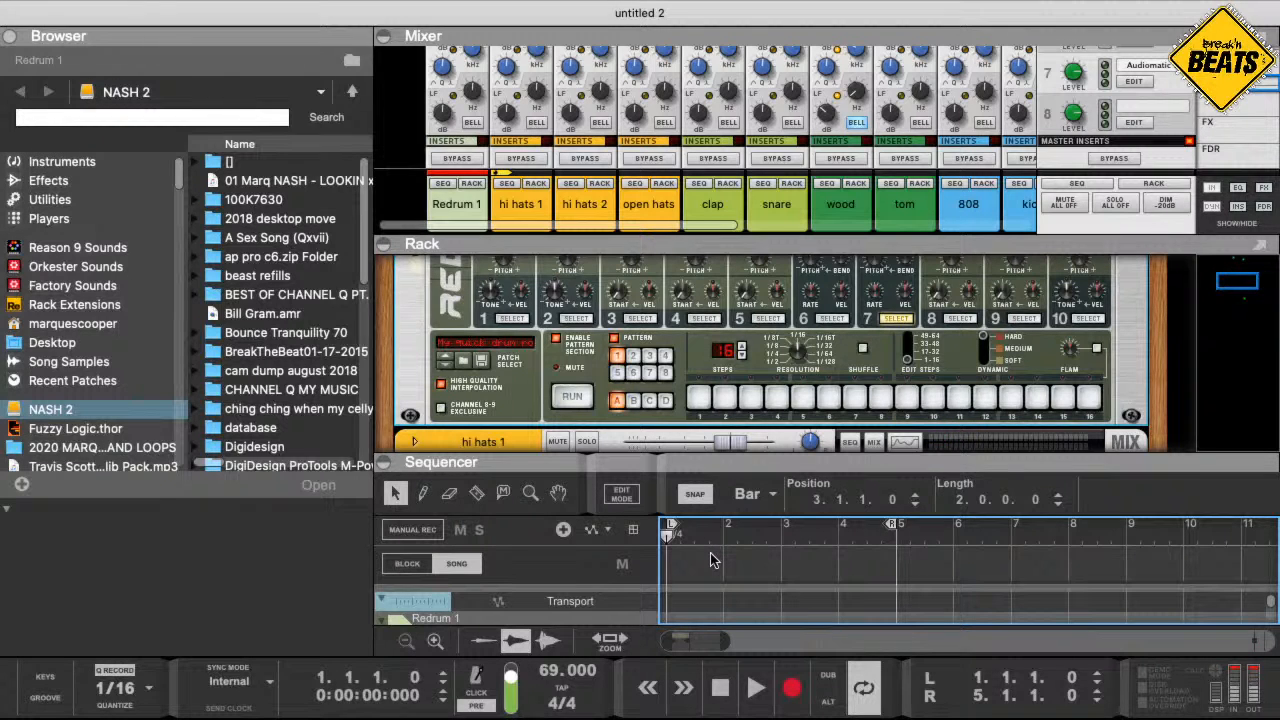
- Try sampling into Redrum's drum 1, view its sample list, and undo the sample replacement
scroll(583, 330, up, 4)
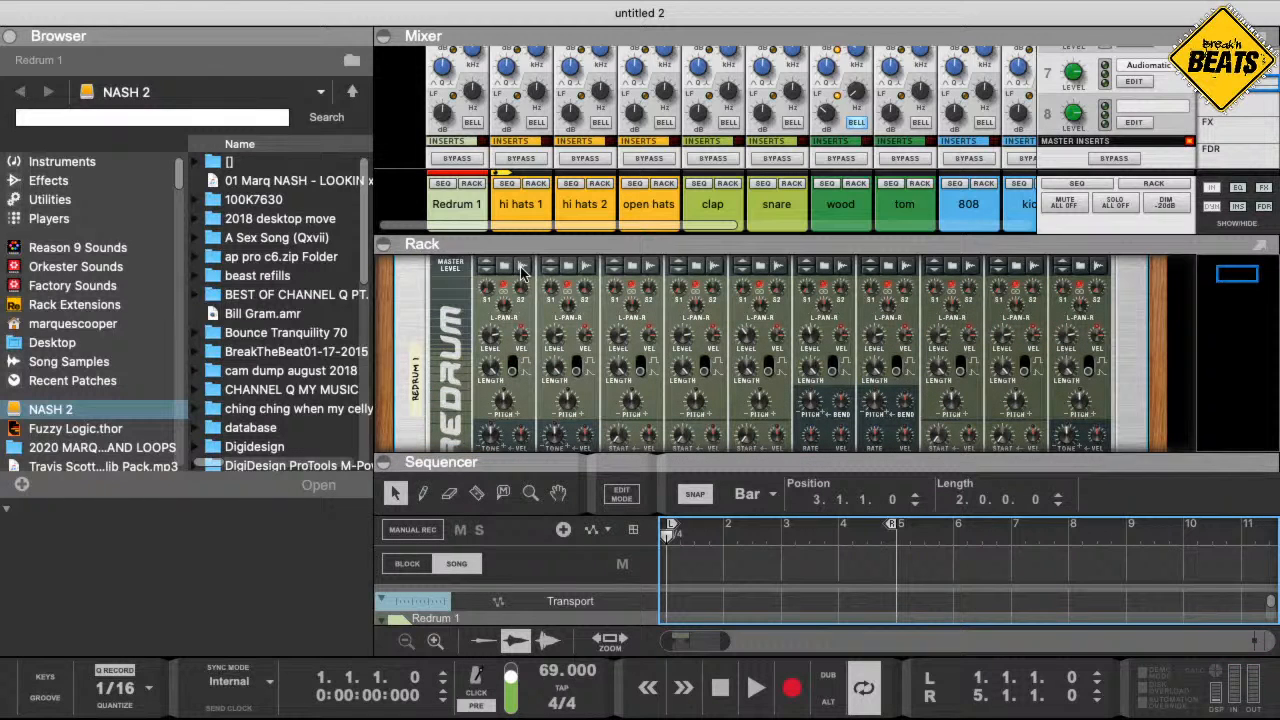
click(521, 268)
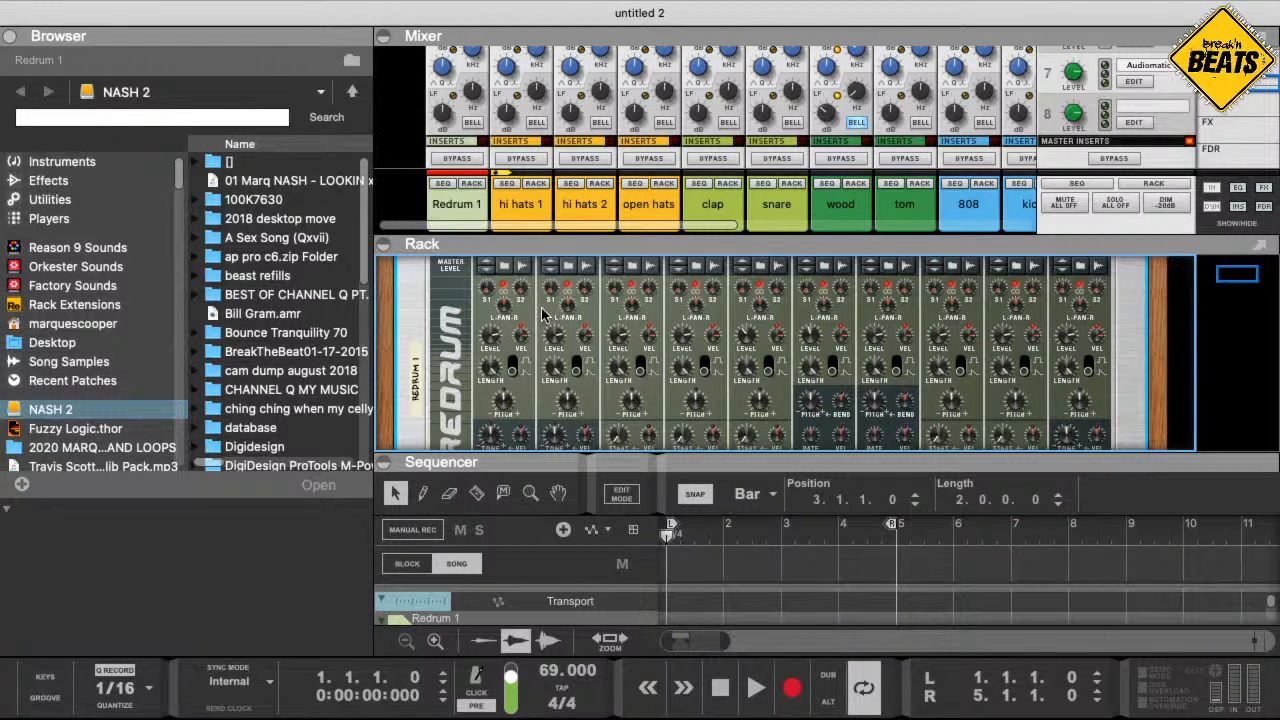
scroll(557, 336, down, 1)
scroll(558, 334, down, 5)
scroll(565, 328, up, 5)
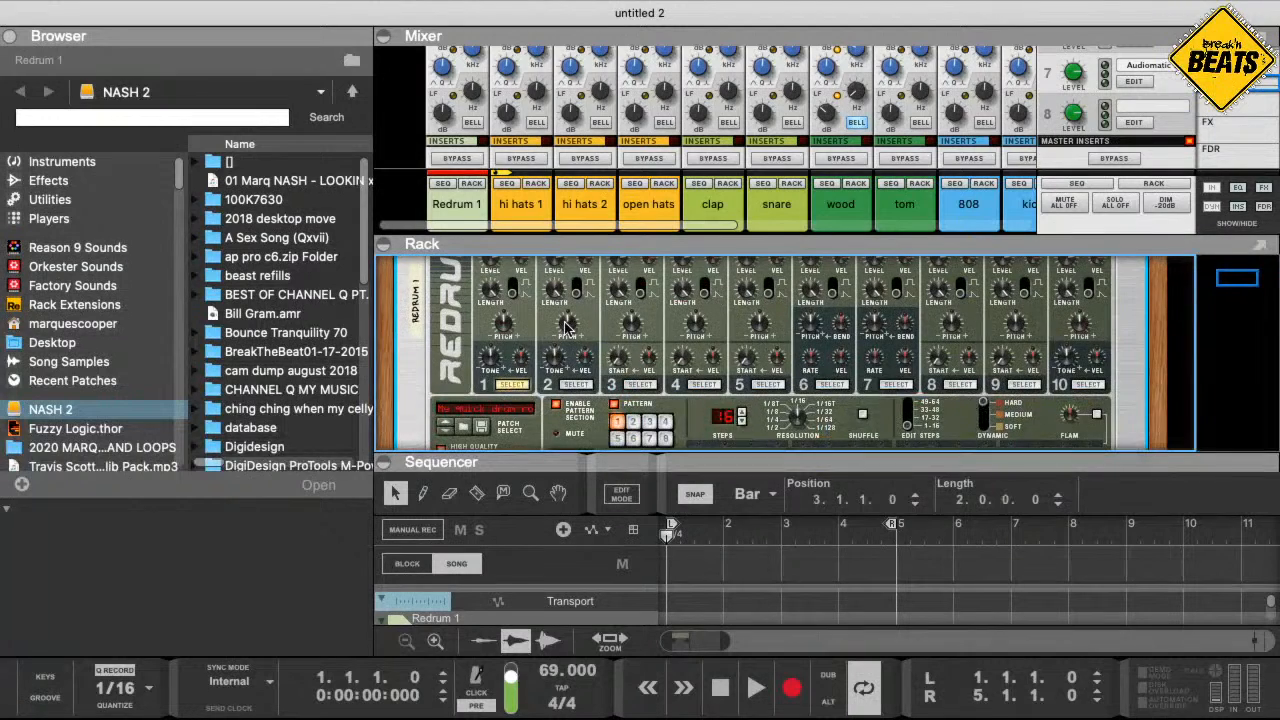
scroll(549, 333, up, 8)
scroll(535, 355, down, 3)
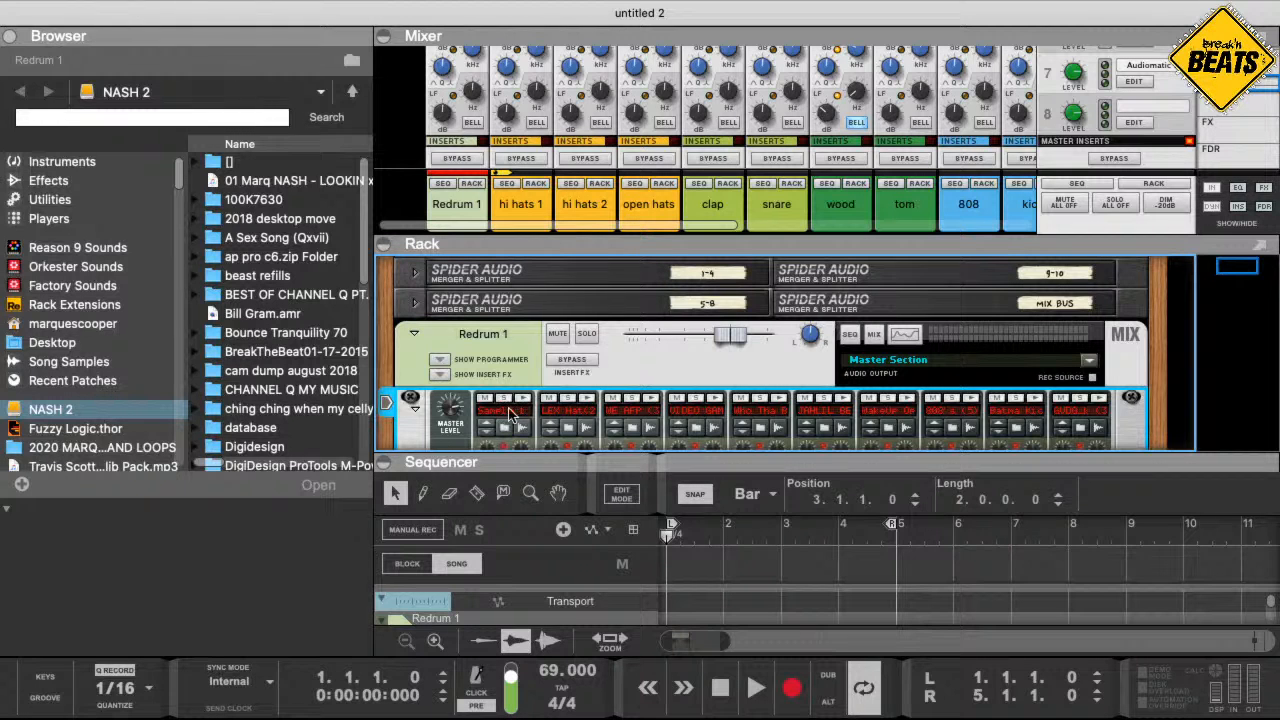
click(508, 411)
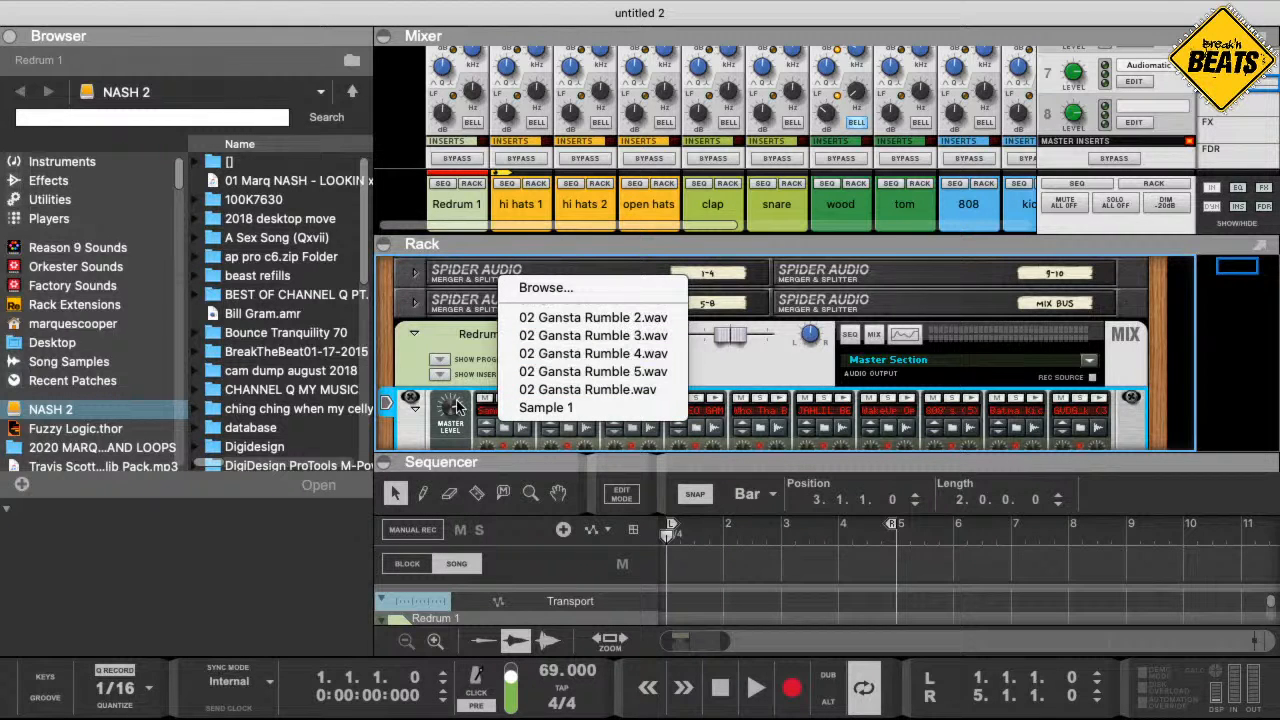
click(427, 443)
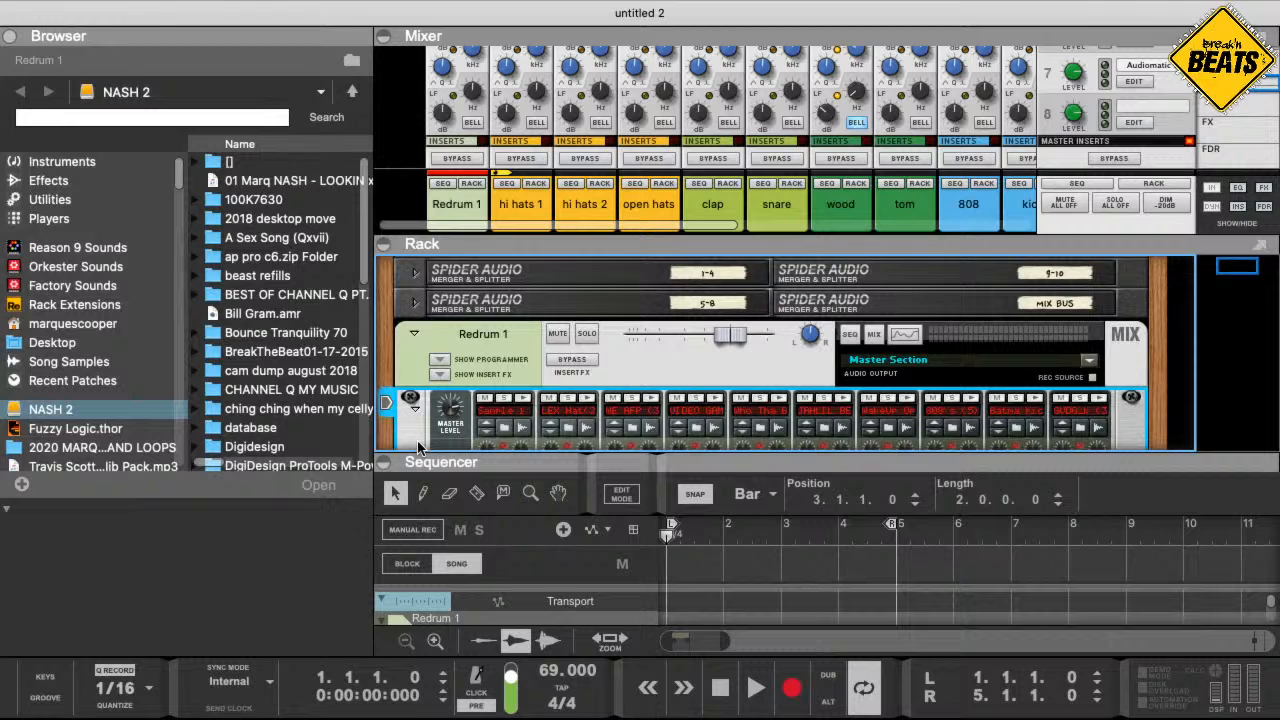
scroll(420, 447, down, 3)
scroll(489, 419, up, 4)
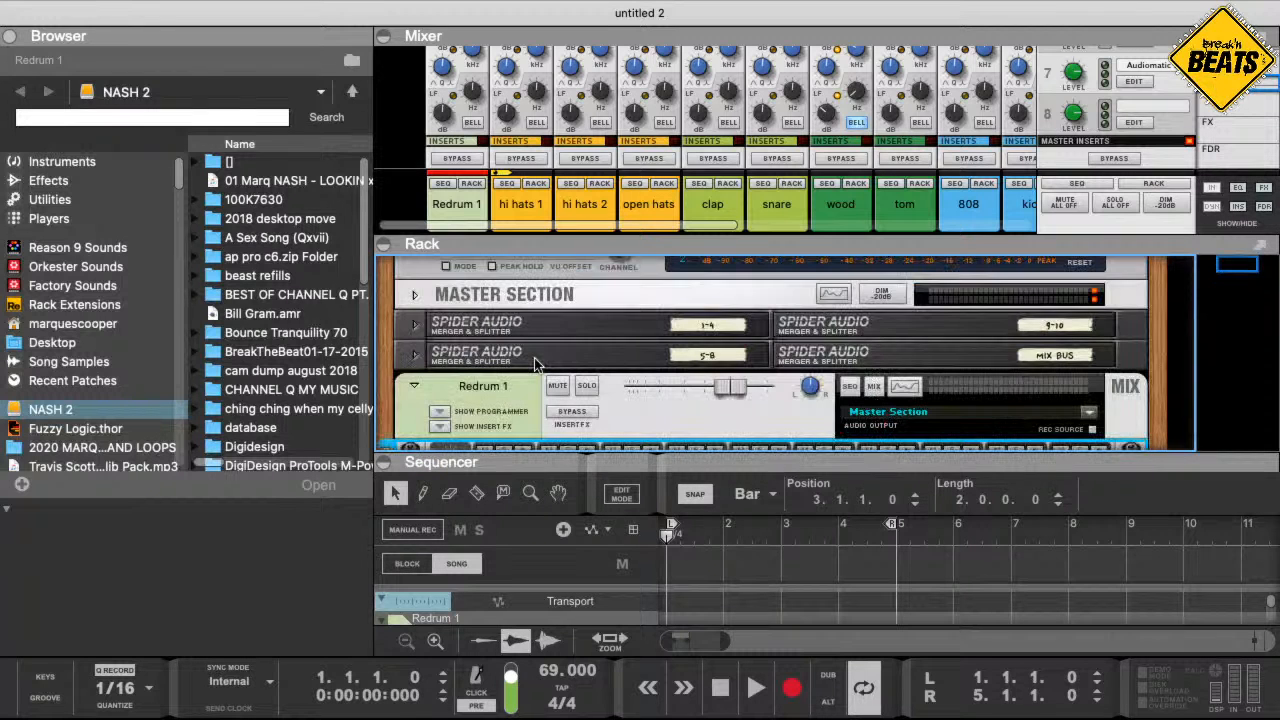
scroll(517, 378, down, 2)
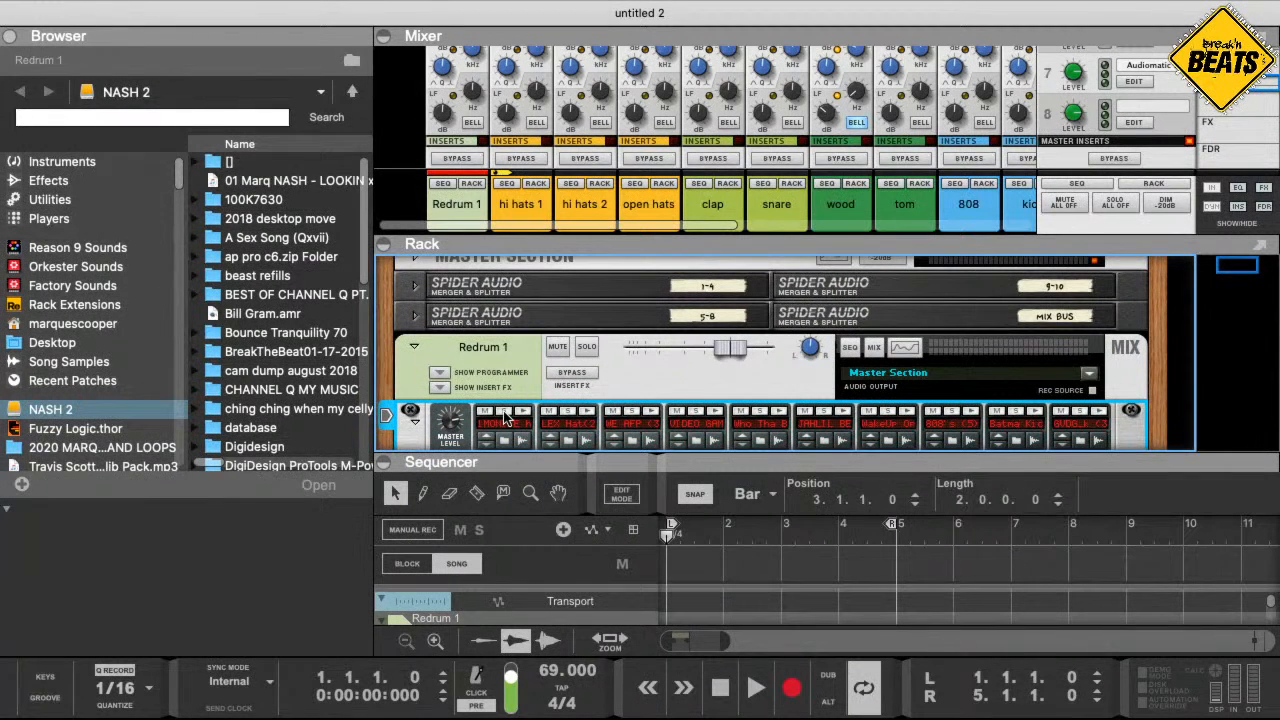
- Check drum 1's solo control in Redrum, and place the song position at 1.1.1.0
click(505, 412)
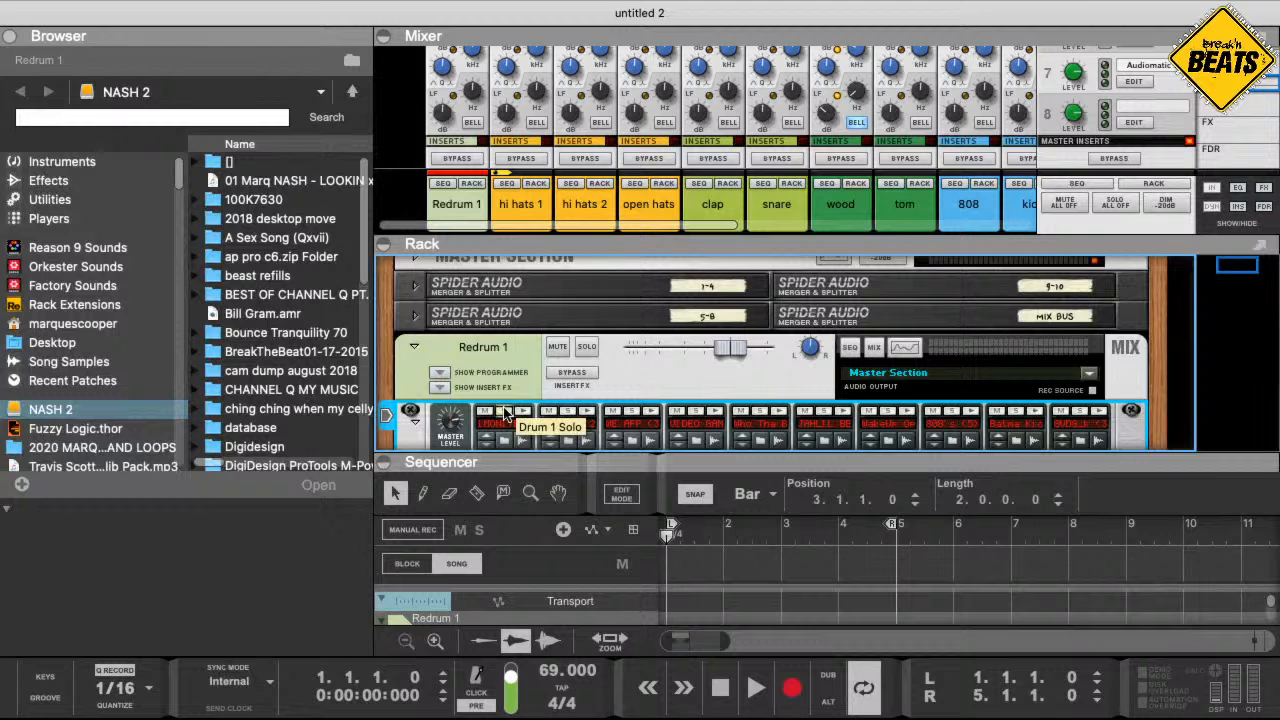
scroll(515, 400, down, 5)
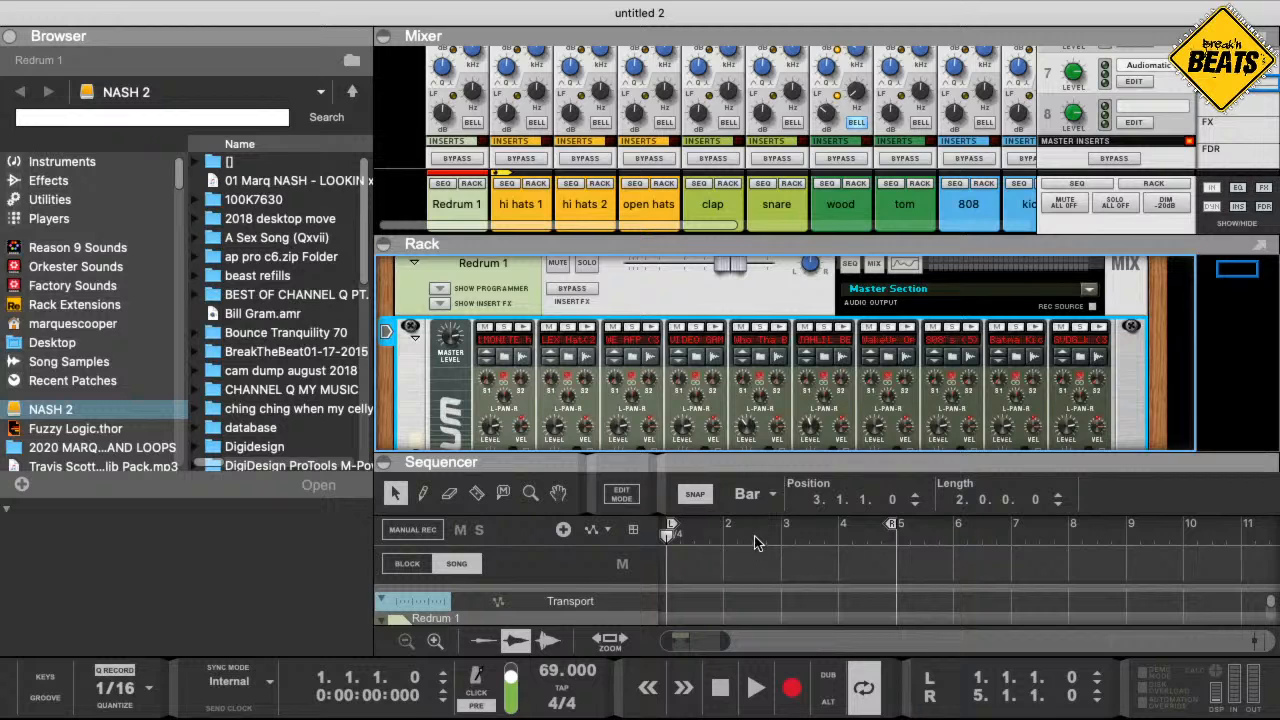
click(672, 537)
click(672, 537)
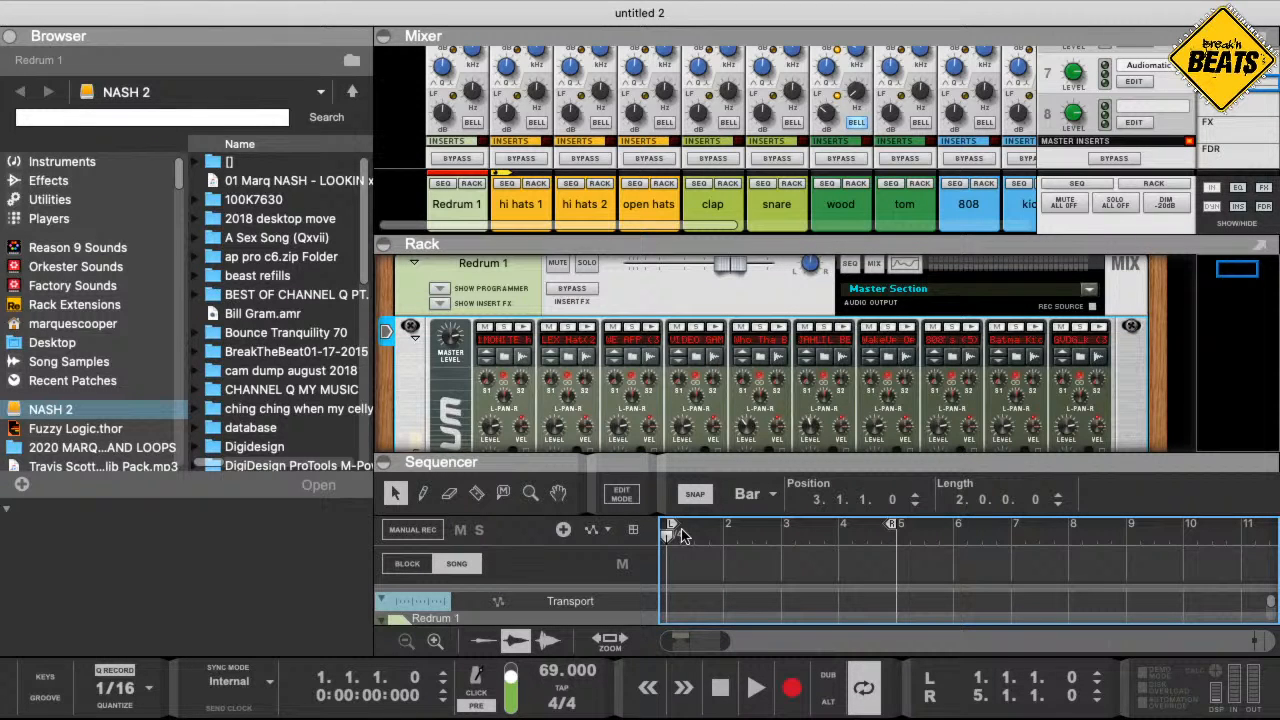
- Play the four-bar drum loop from the start, stop it, and return the song position to the beginning of bar 1
key(space)
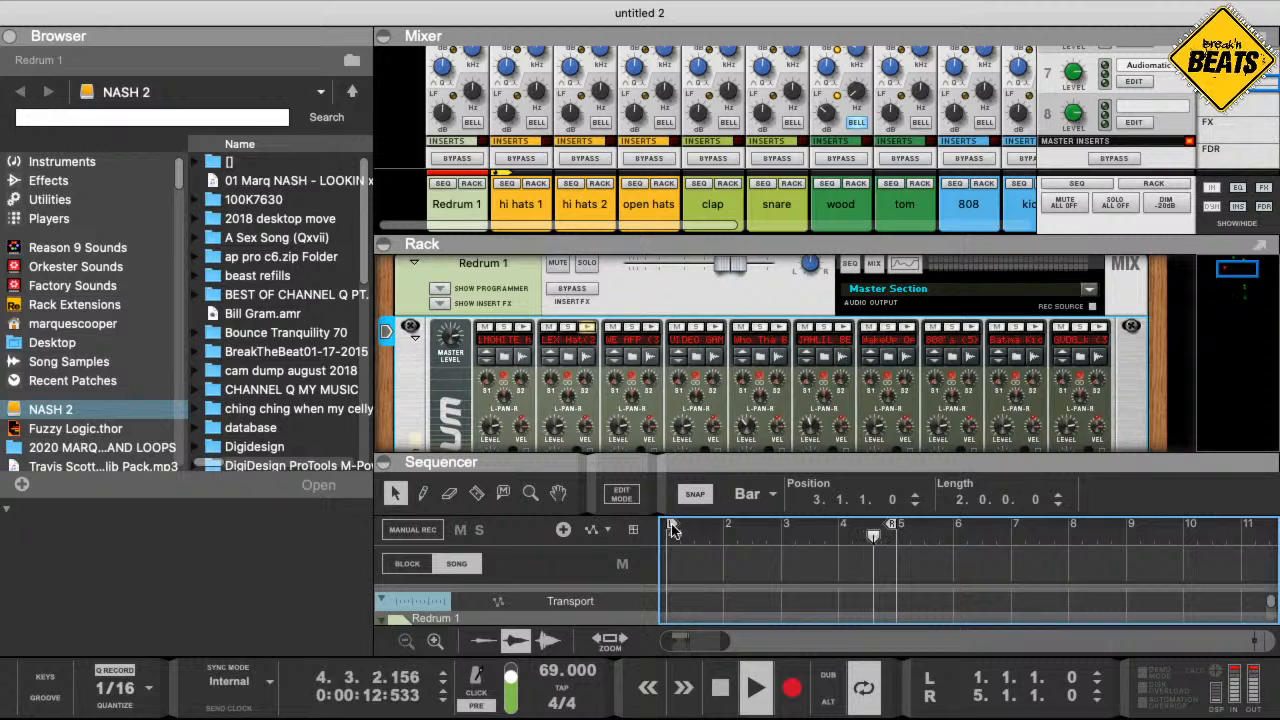
key(space)
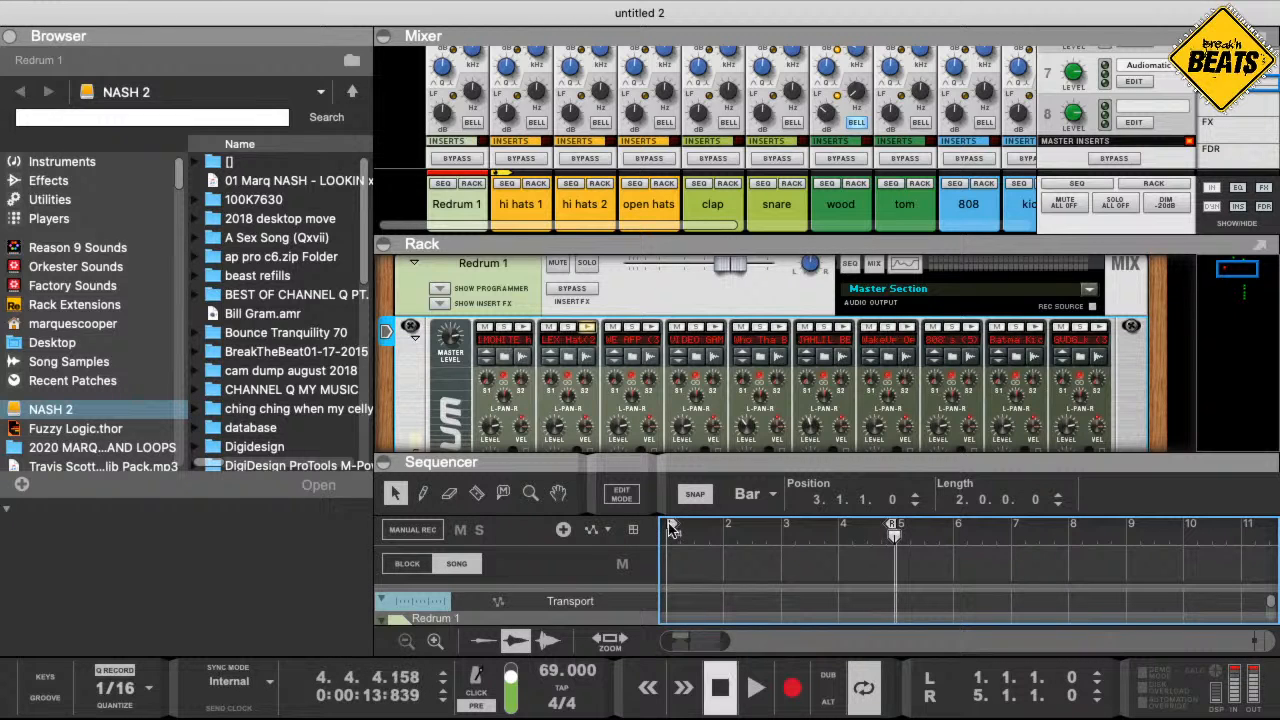
click(671, 530)
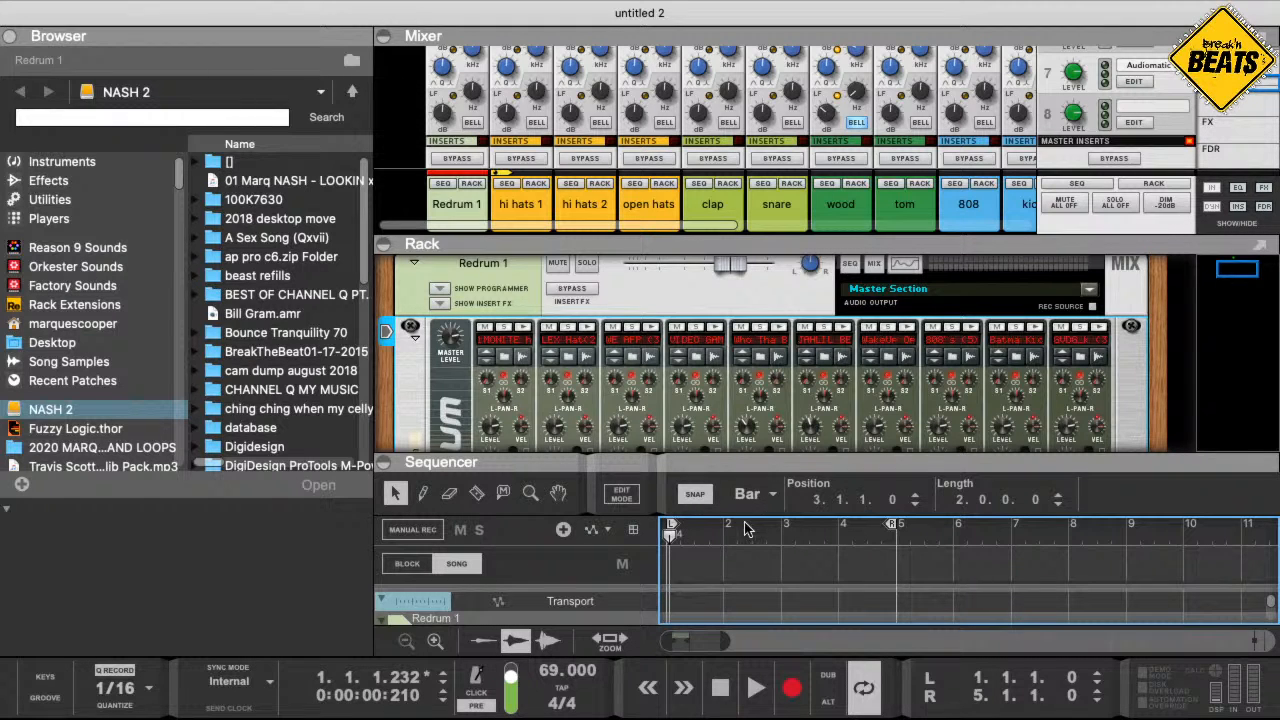
- Enlarge the sequencer to show its tracks, select the PIANO track for recording, and set the song position to 1.1.1.0
scroll(755, 428, down, 10)
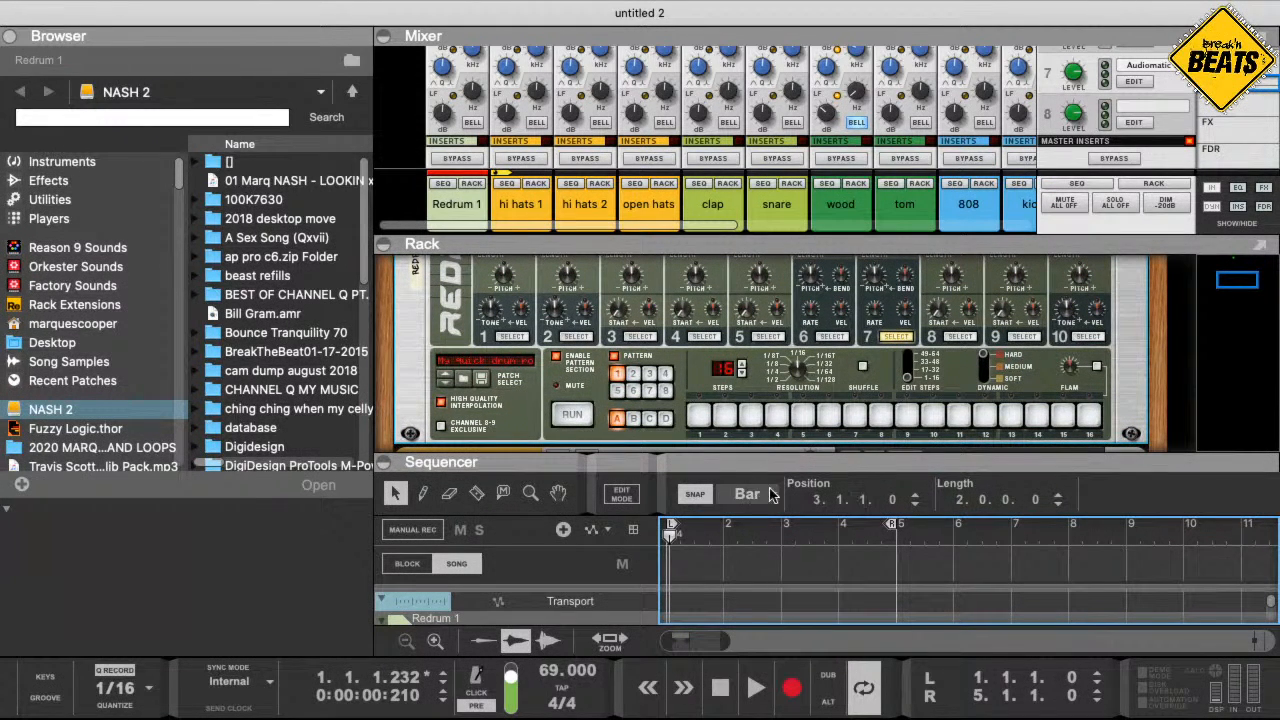
drag(589, 458, 895, 281)
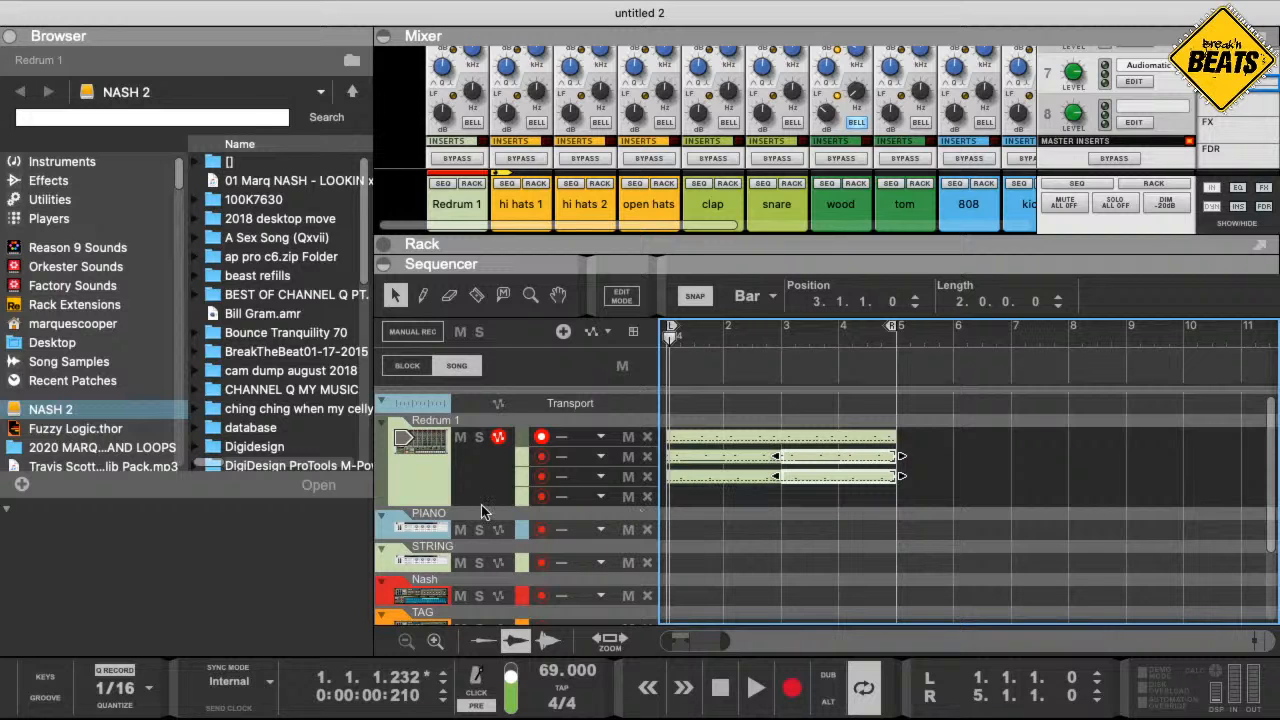
click(378, 527)
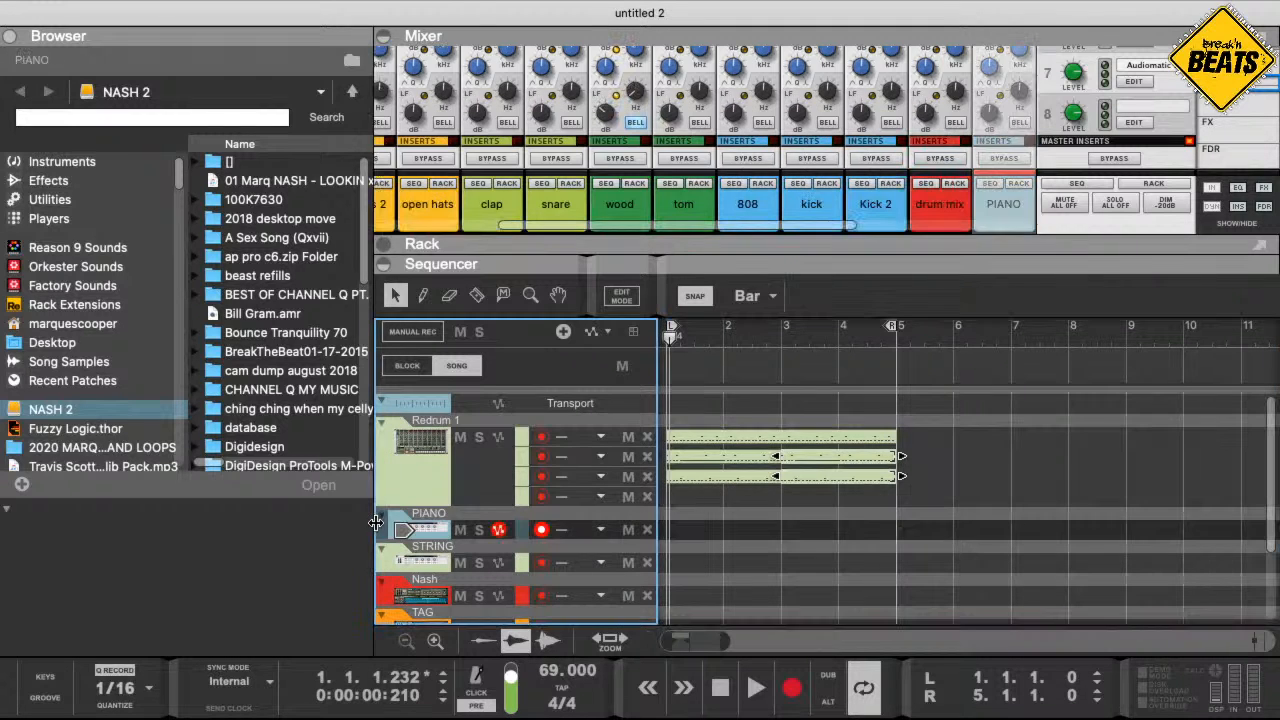
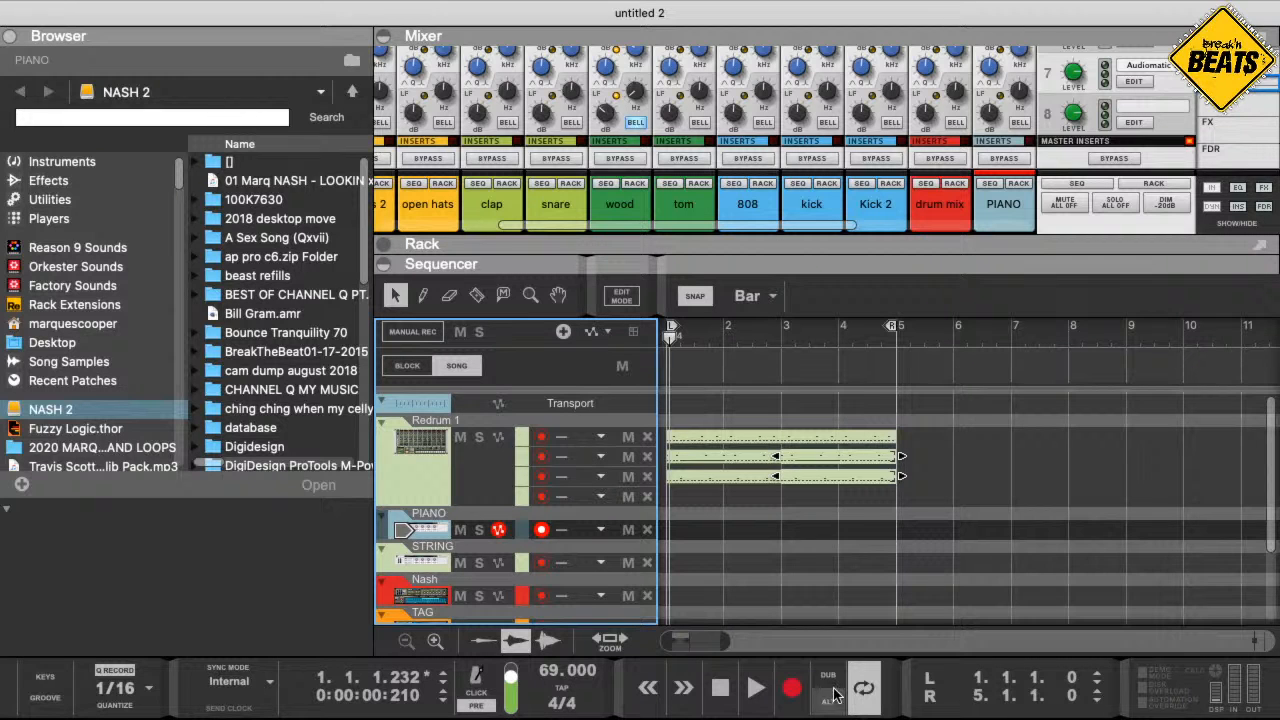
click(778, 342)
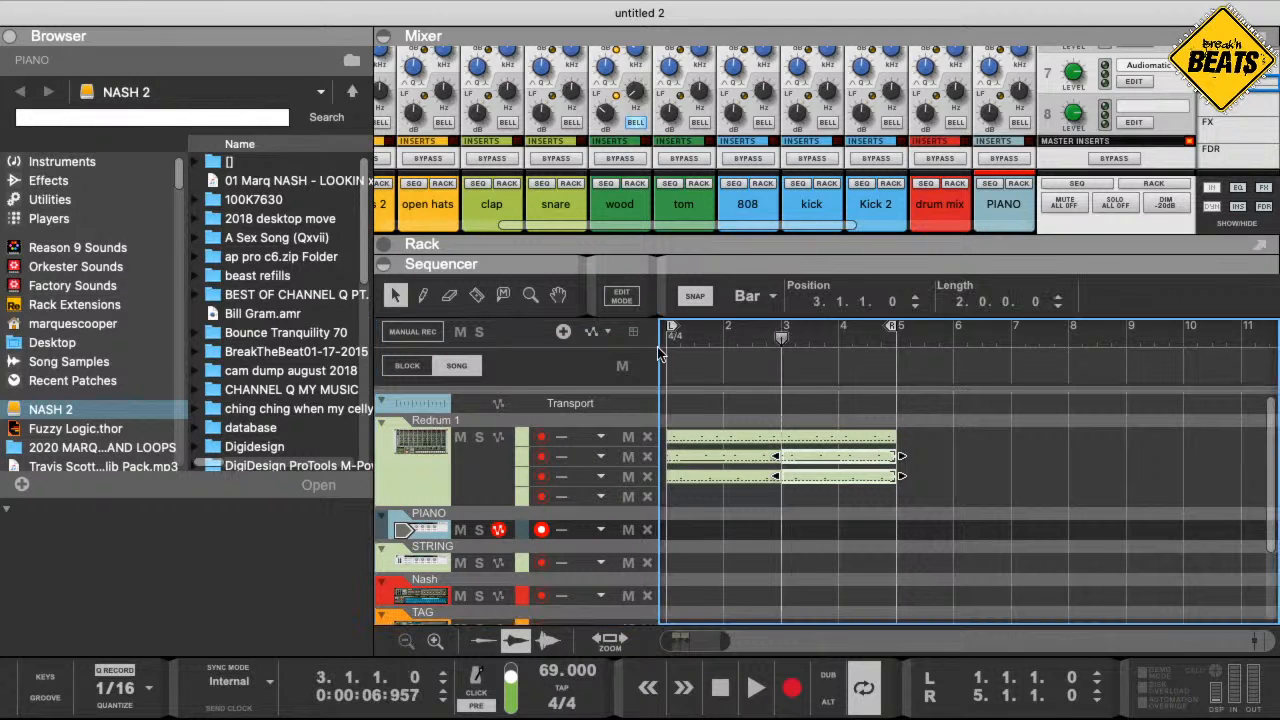
click(662, 340)
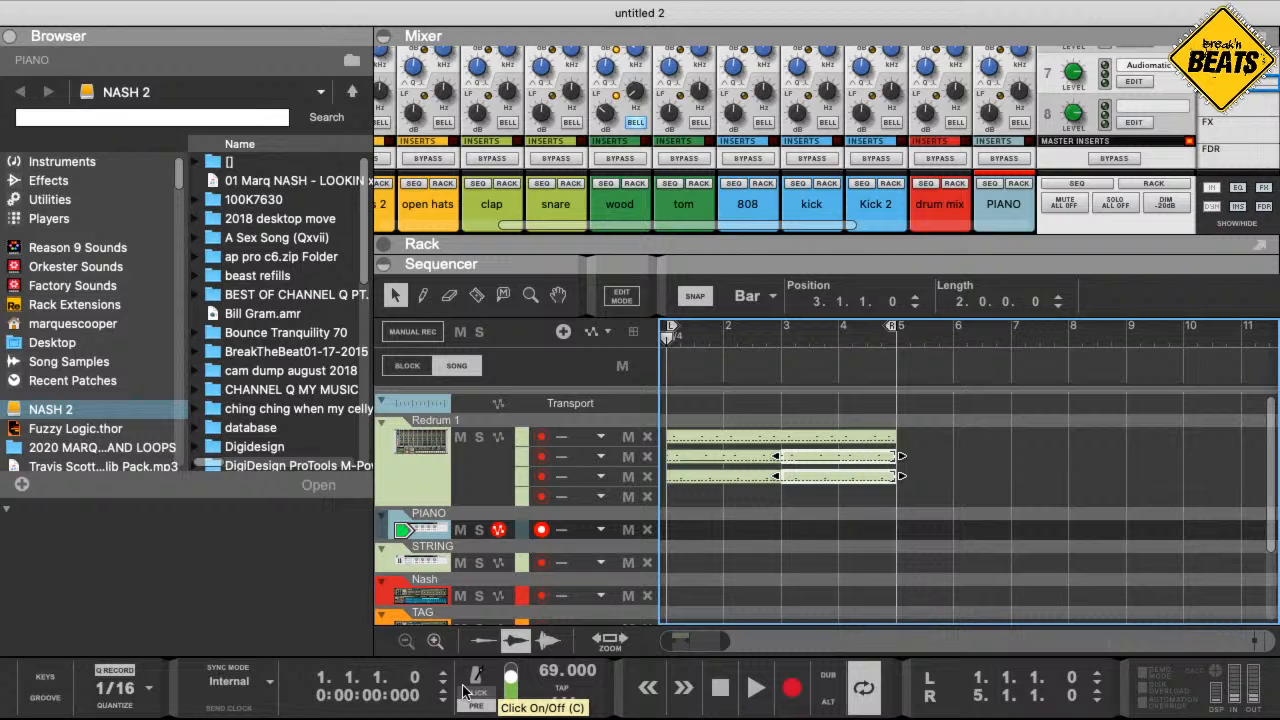
click(465, 690)
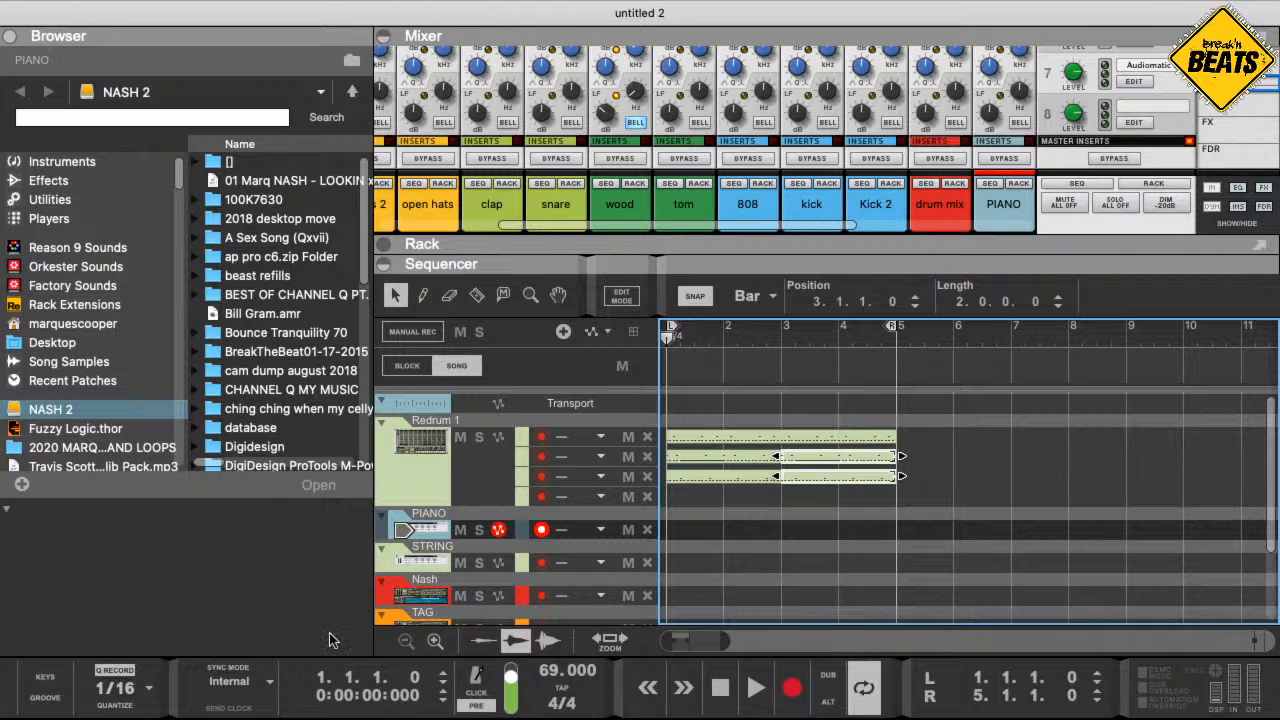
click(384, 540)
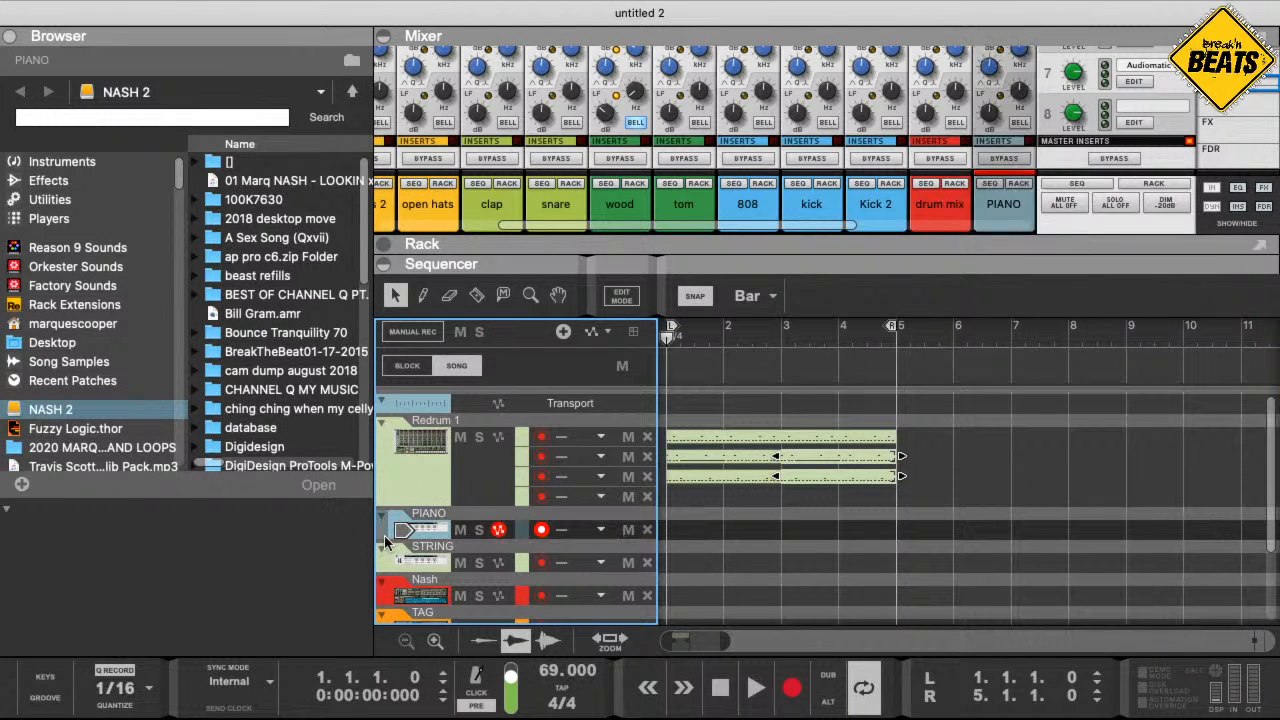
- Show the rack and load the More Sugah patch from the Layers folder into the PIANO Combinator
click(390, 246)
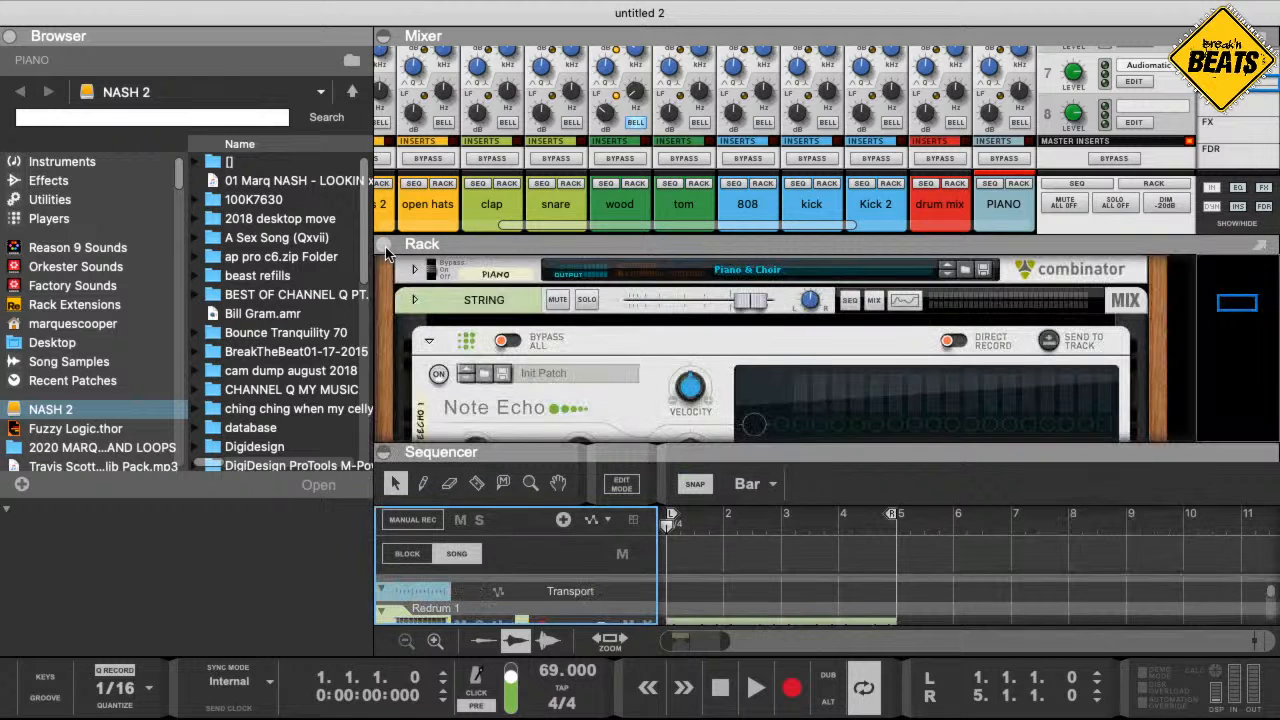
click(965, 273)
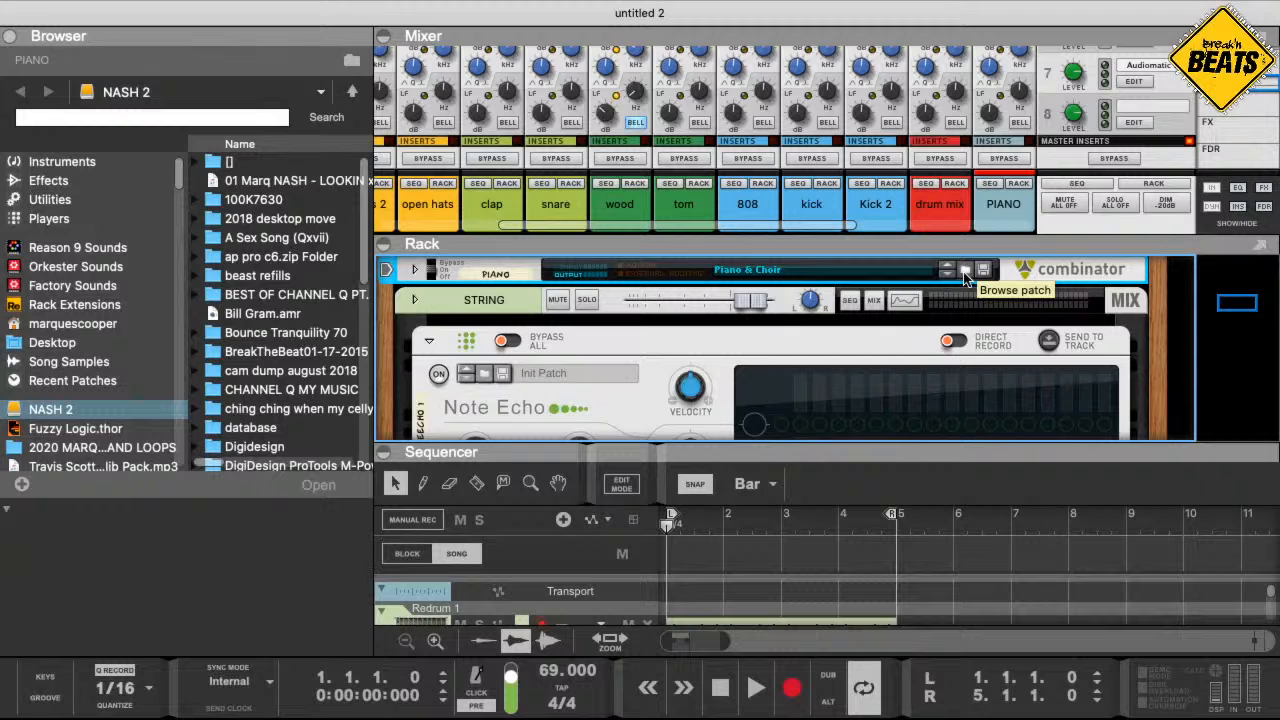
click(965, 274)
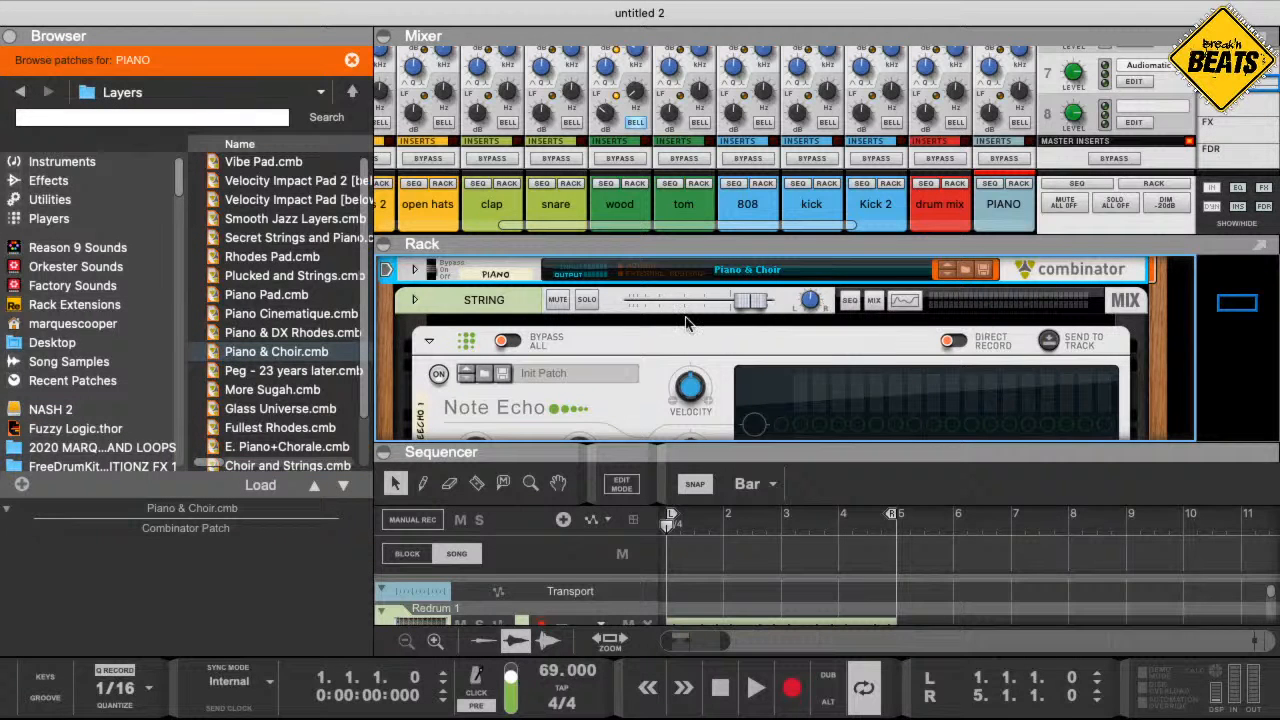
click(347, 390)
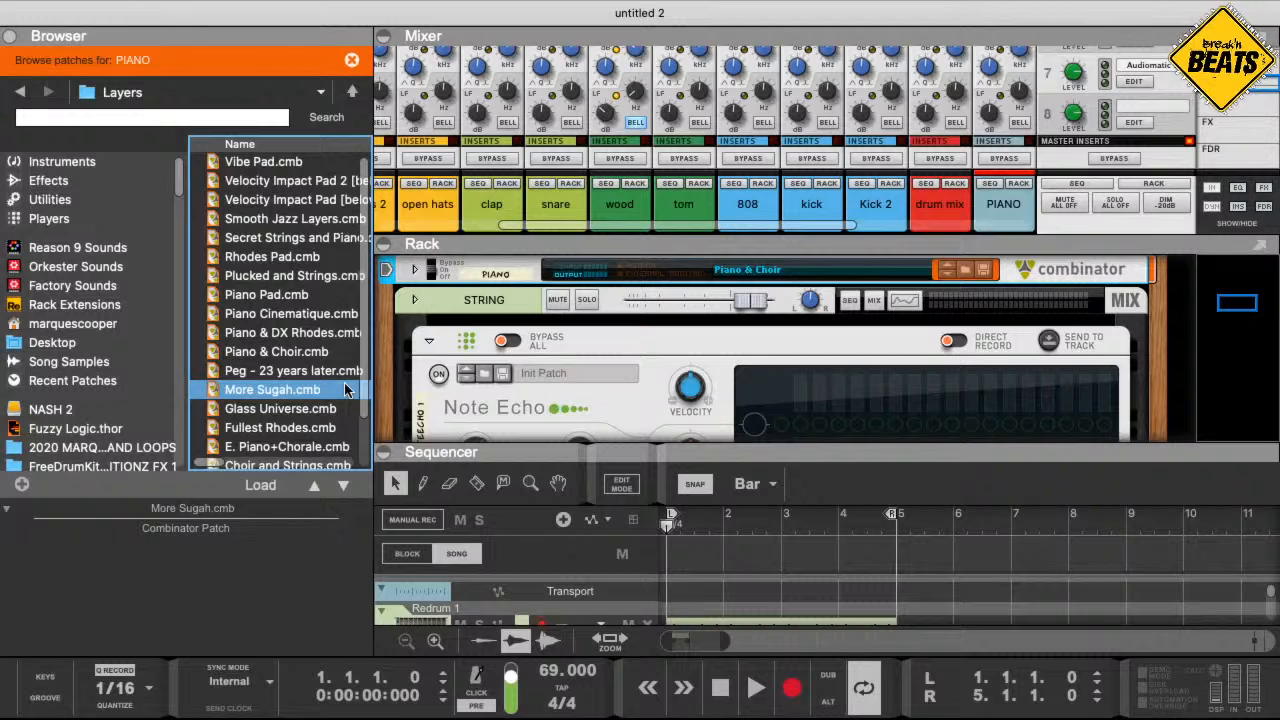
click(265, 487)
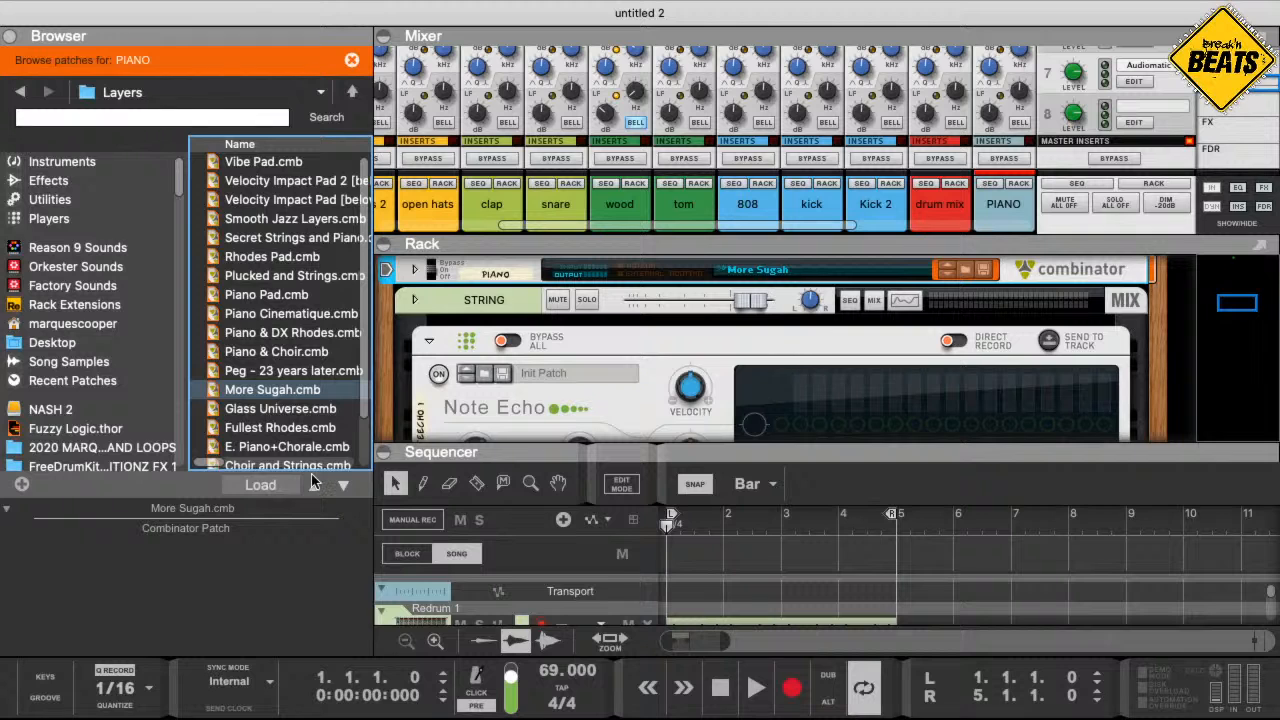
click(313, 483)
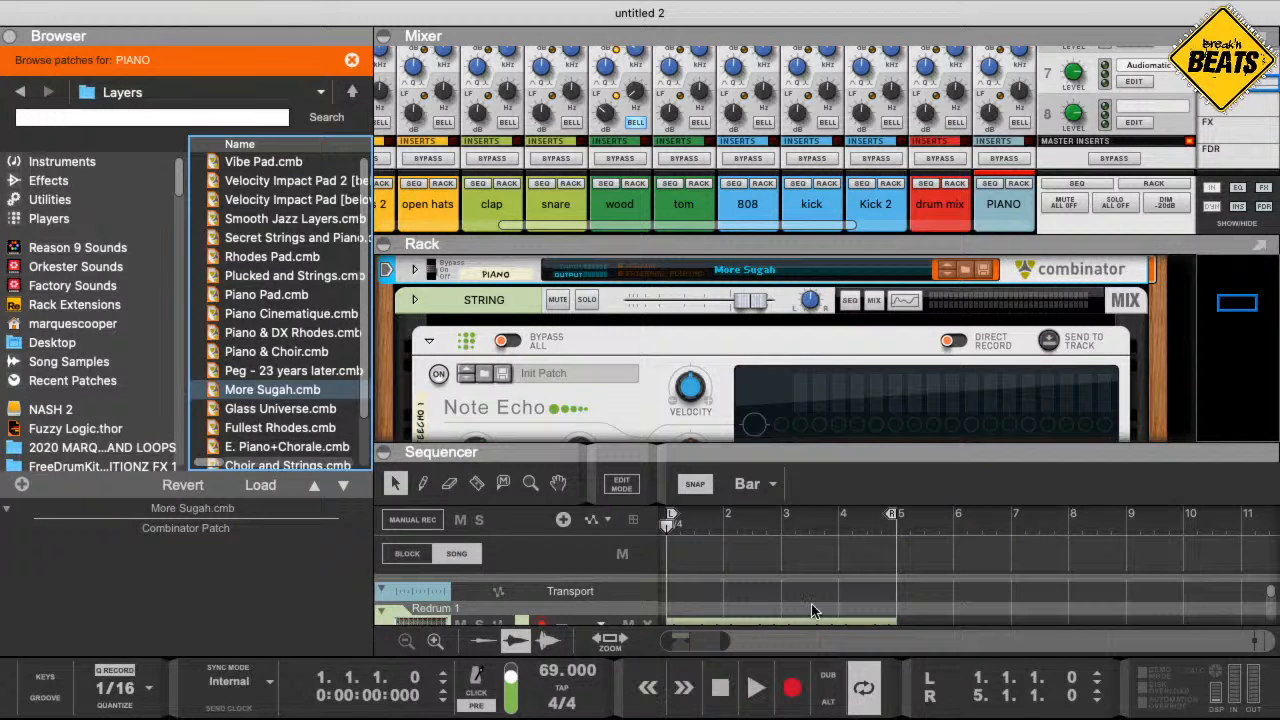
- Set the right locator to 3.1.1.0 and record a two-bar piano part on the PIANO track
click(767, 541)
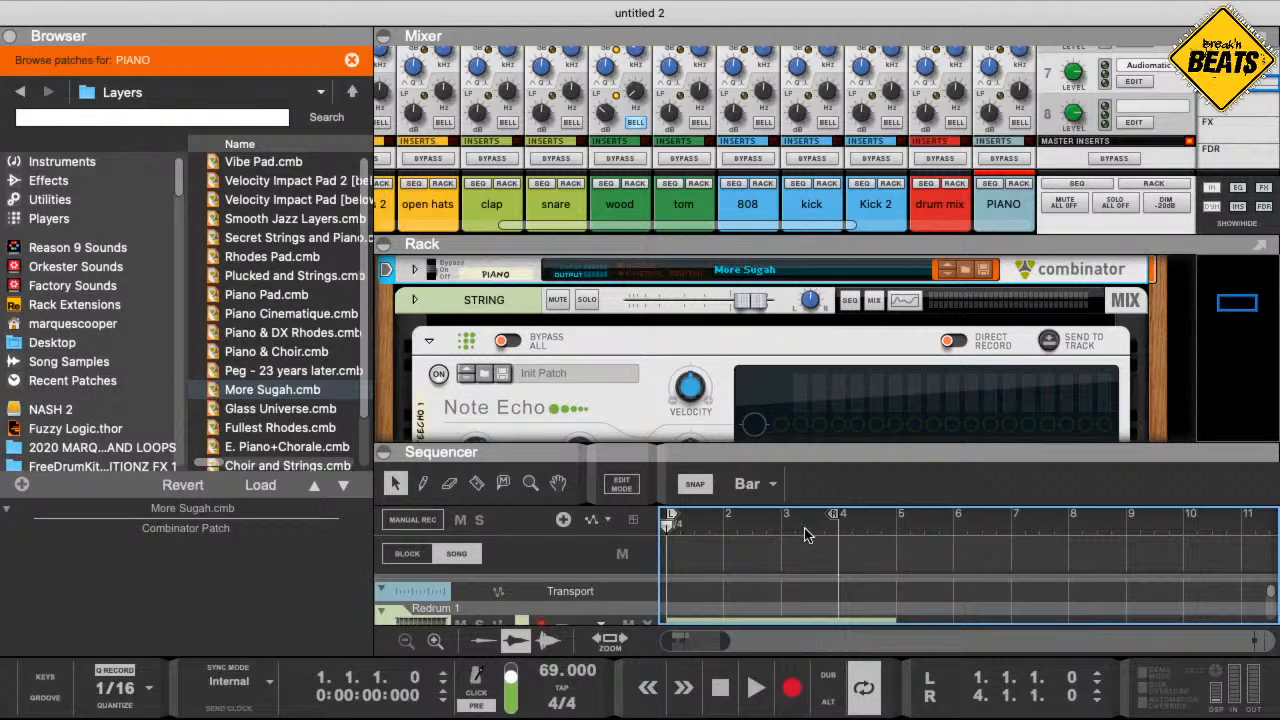
drag(805, 529, 780, 541)
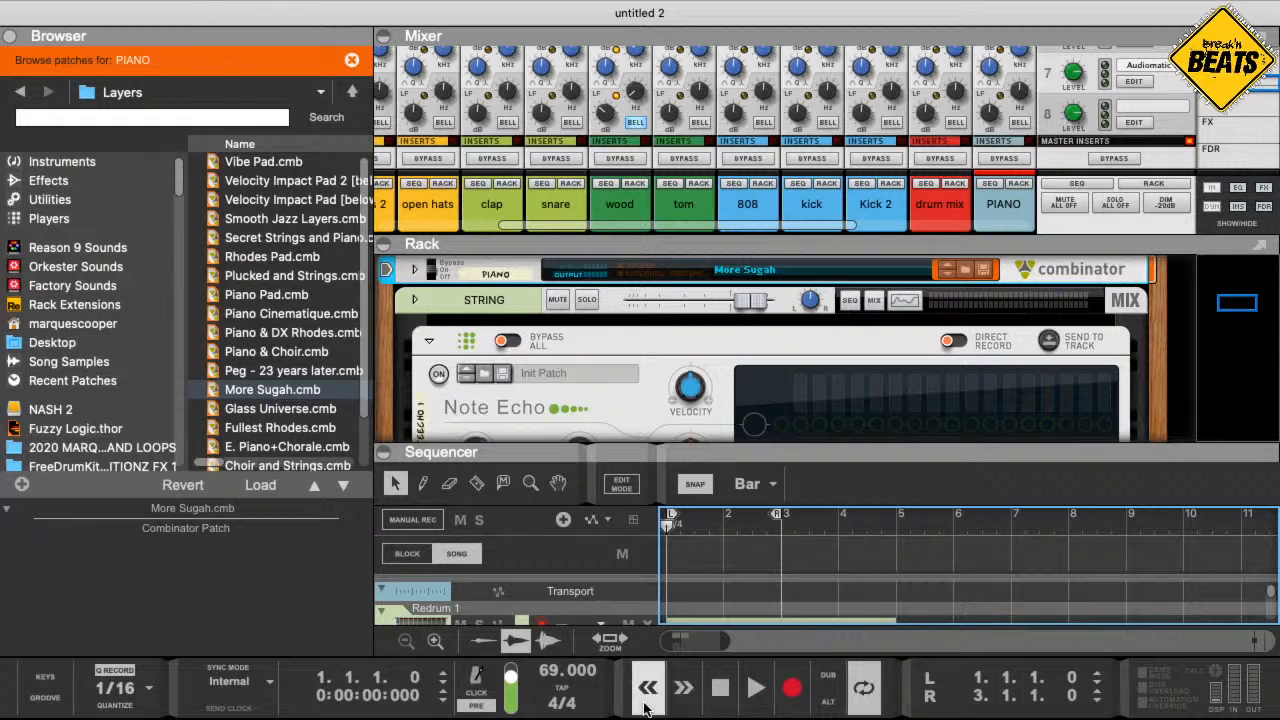
click(793, 692)
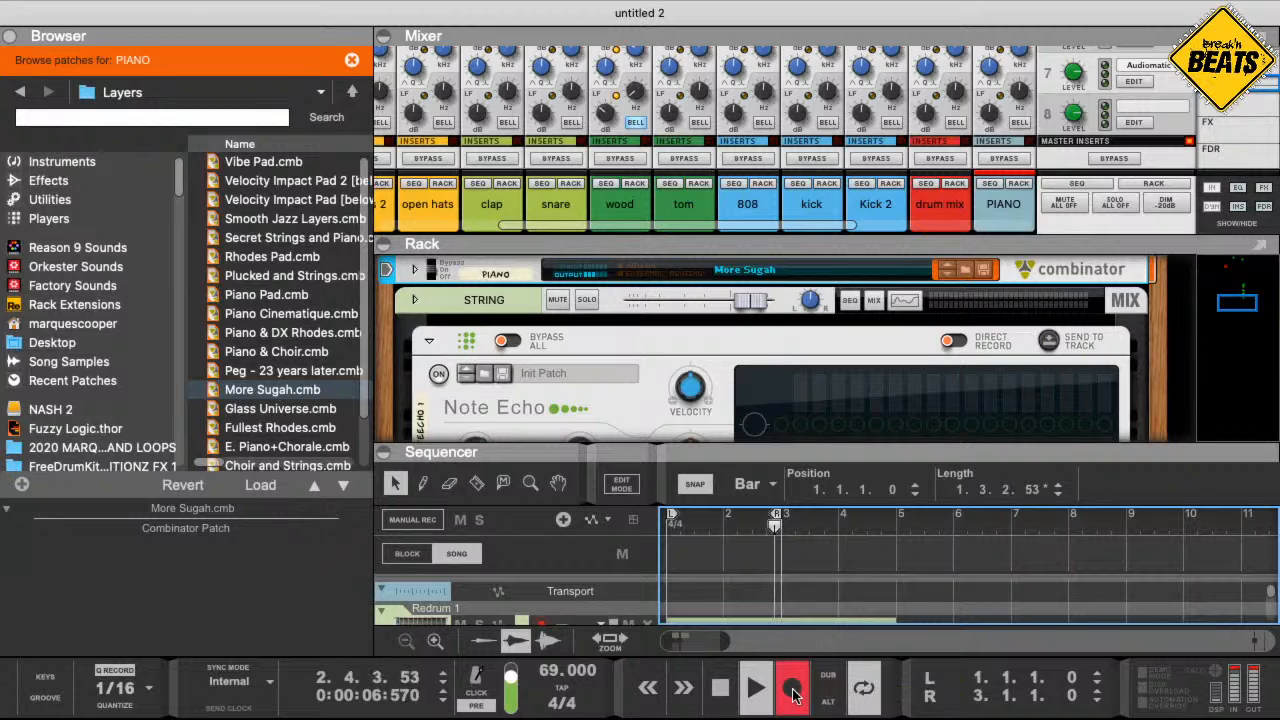
click(791, 692)
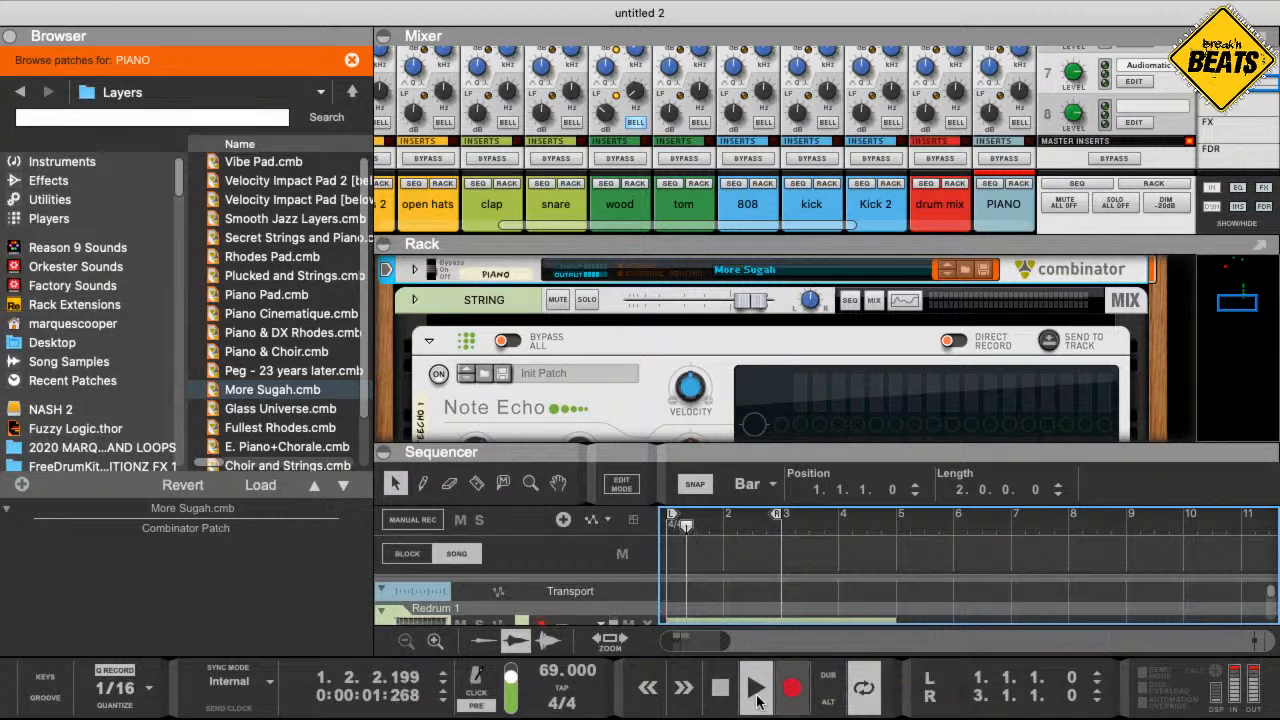
click(720, 688)
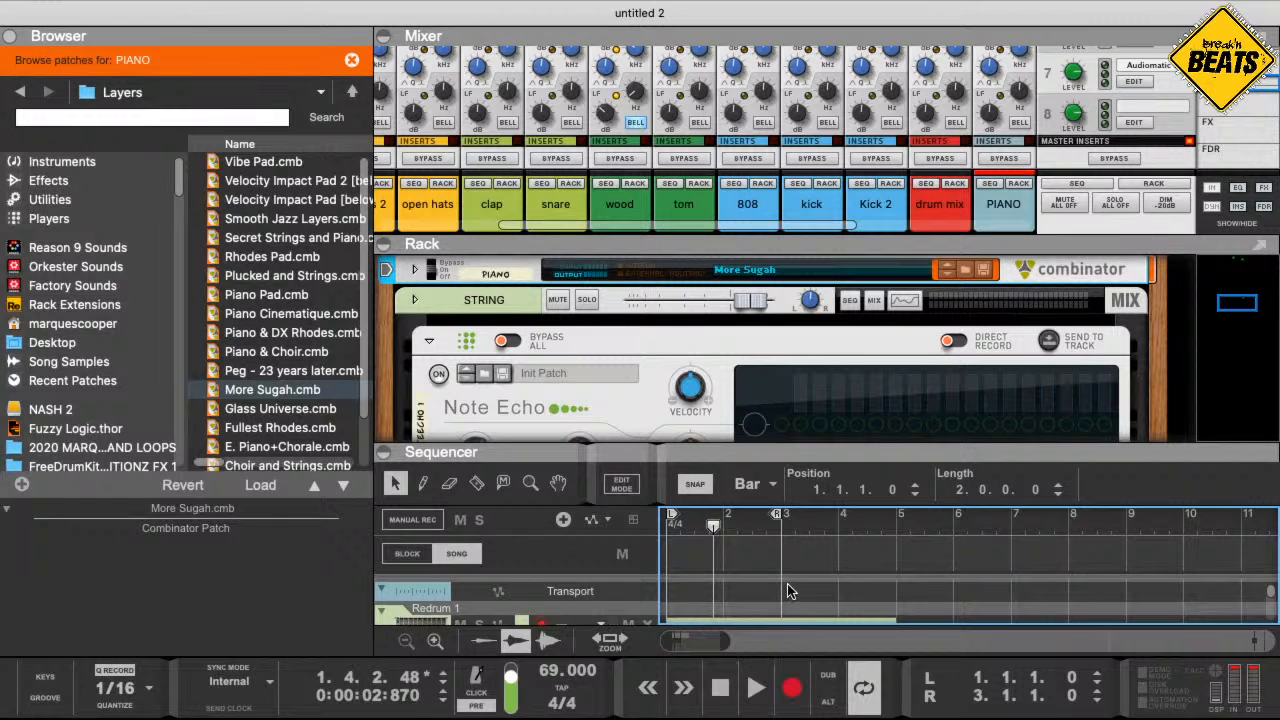
- Enlarge the sequencer and play the recorded two-bar loop back from the start
drag(792, 452, 846, 325)
click(778, 437)
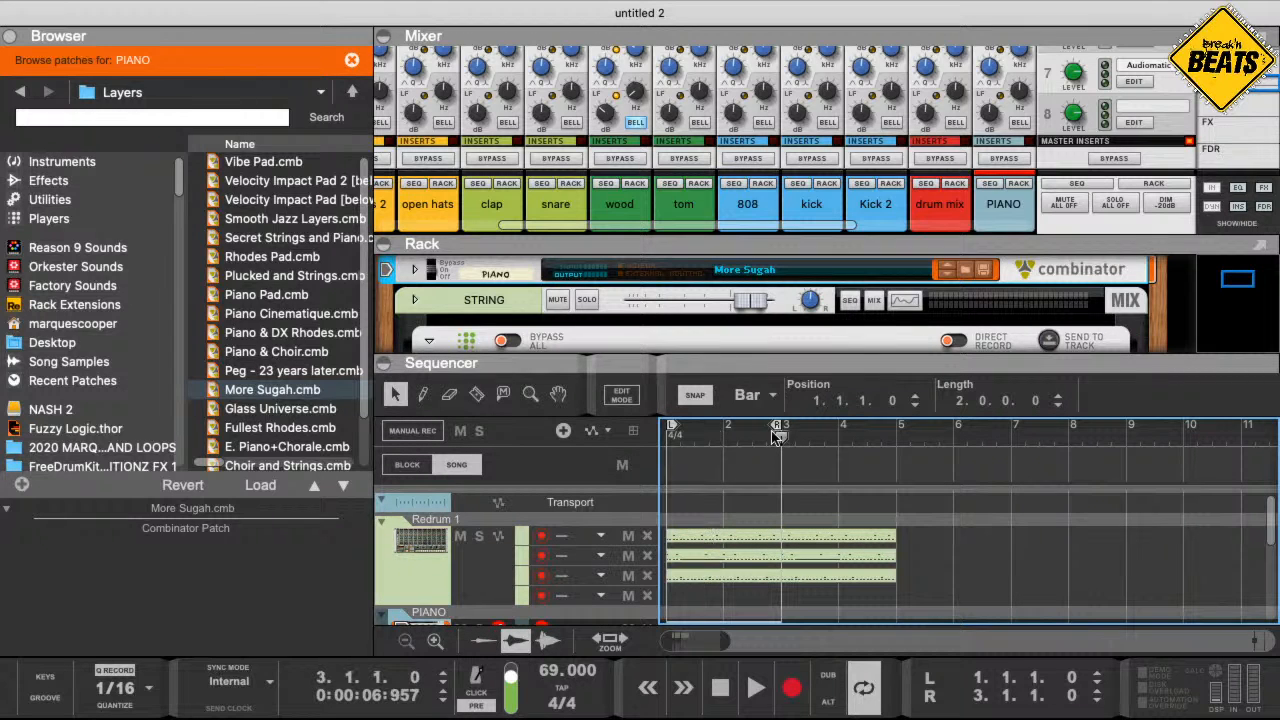
drag(772, 431, 650, 444)
key(space)
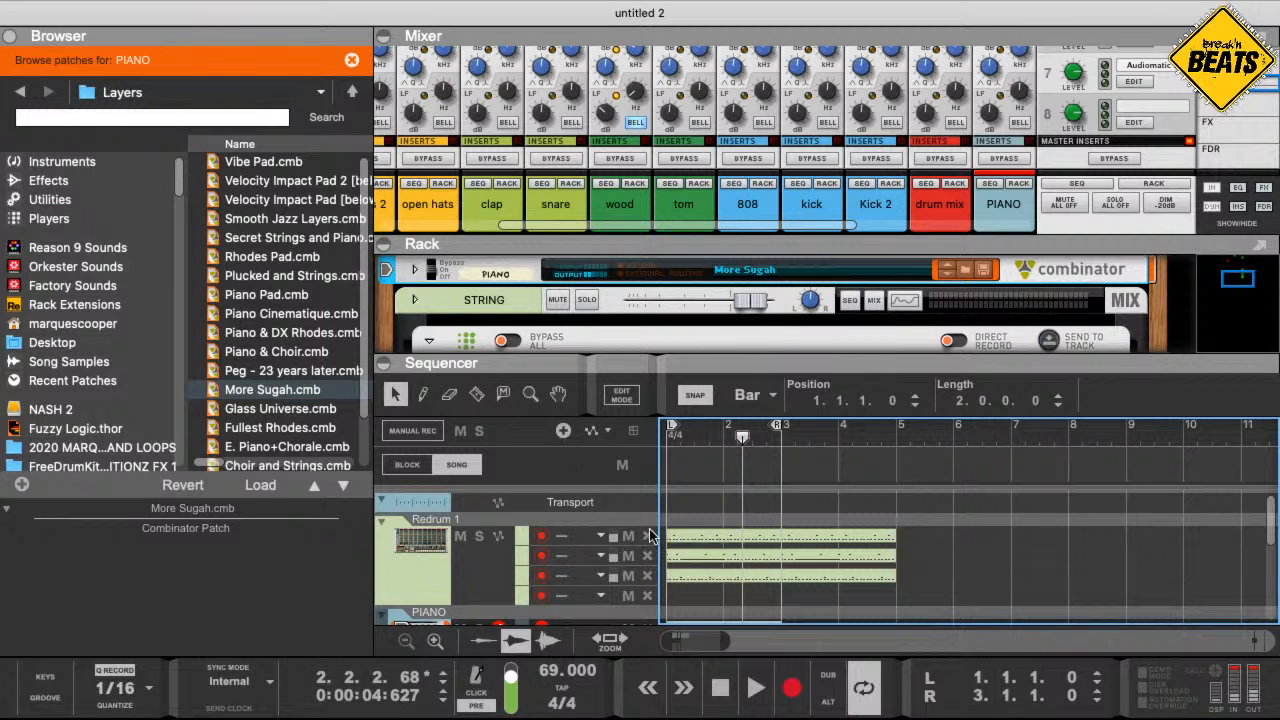
- Open the recorded two-bar PIANO clip in Edit Mode, enlarge the editor, and examine the clip's chord notes close up
scroll(676, 530, down, 5)
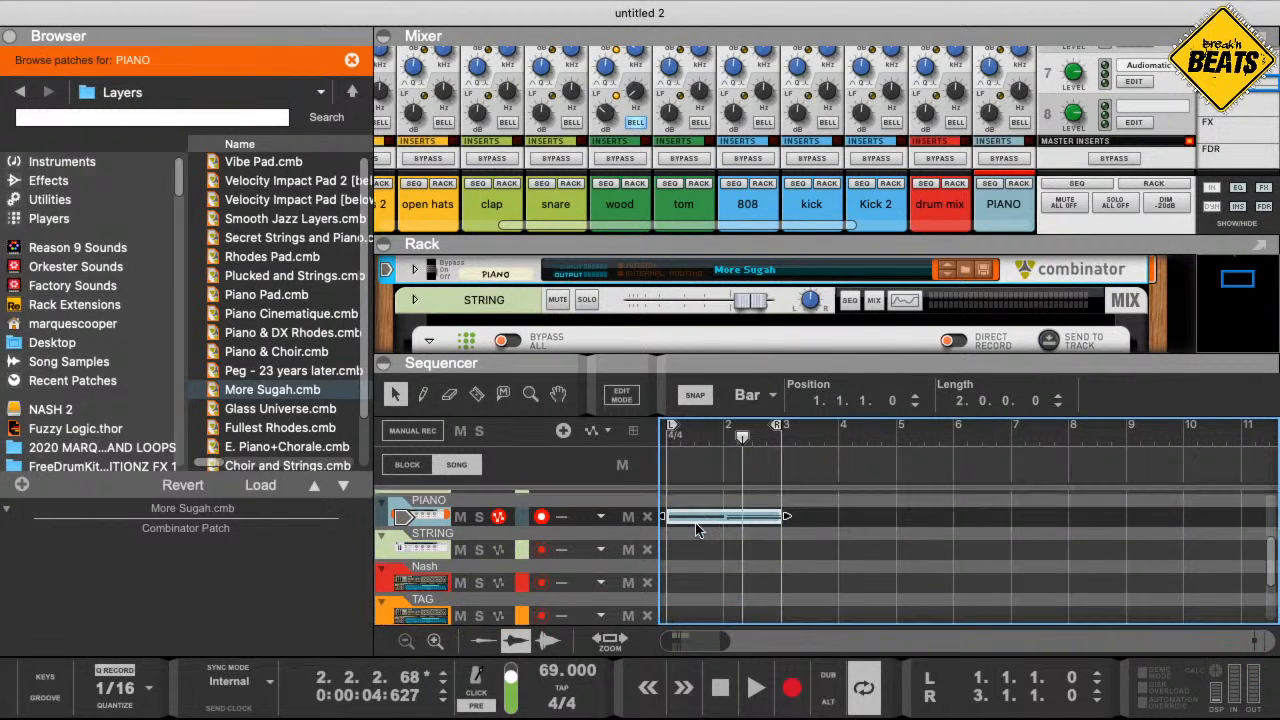
double_click(708, 516)
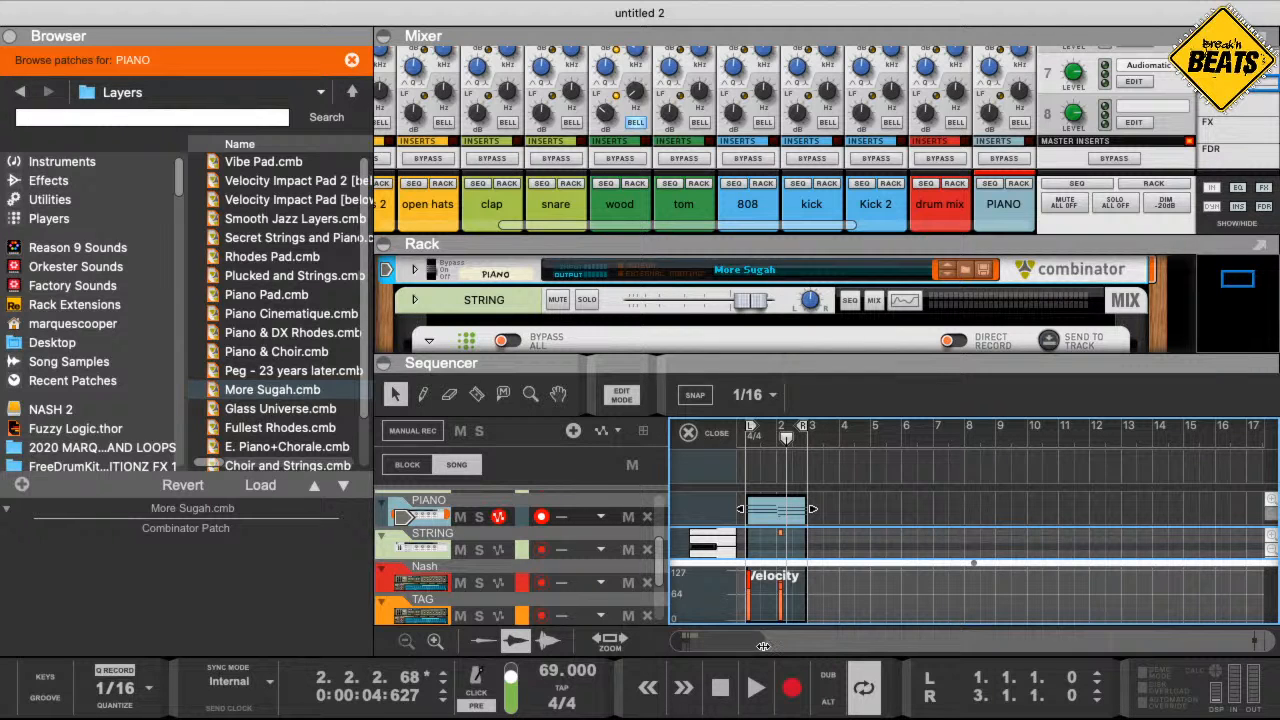
click(617, 396)
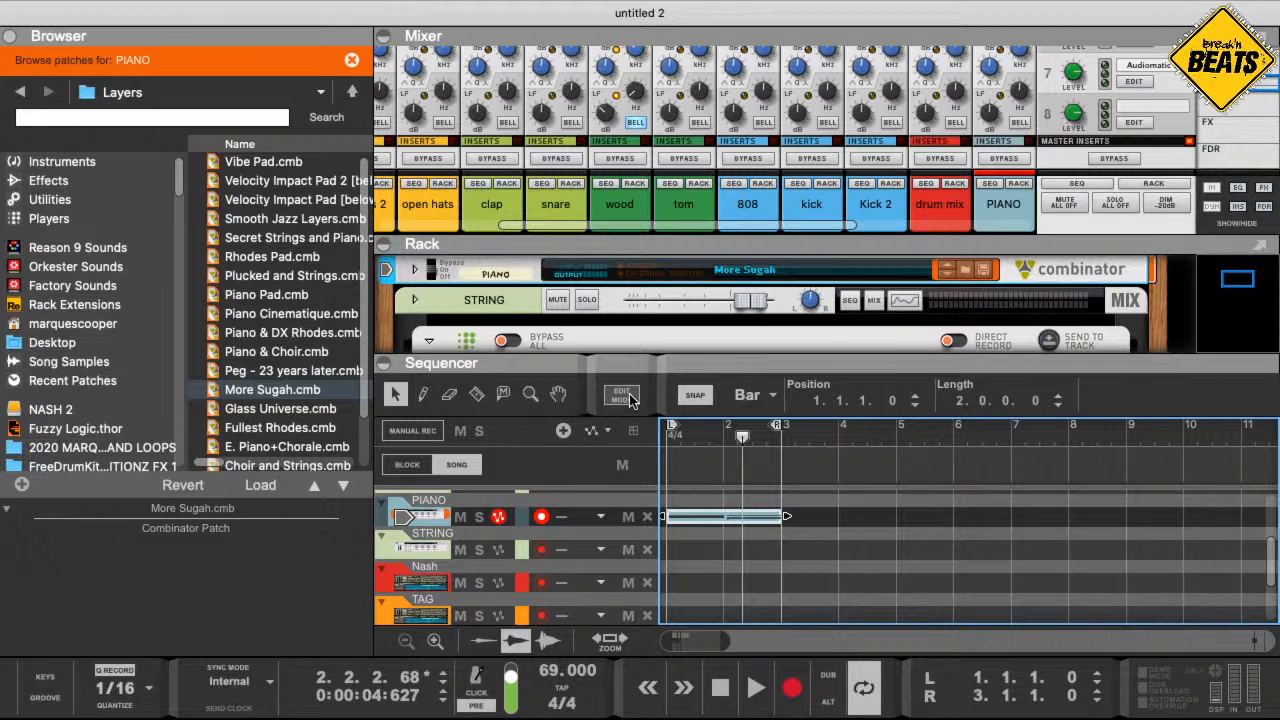
click(629, 398)
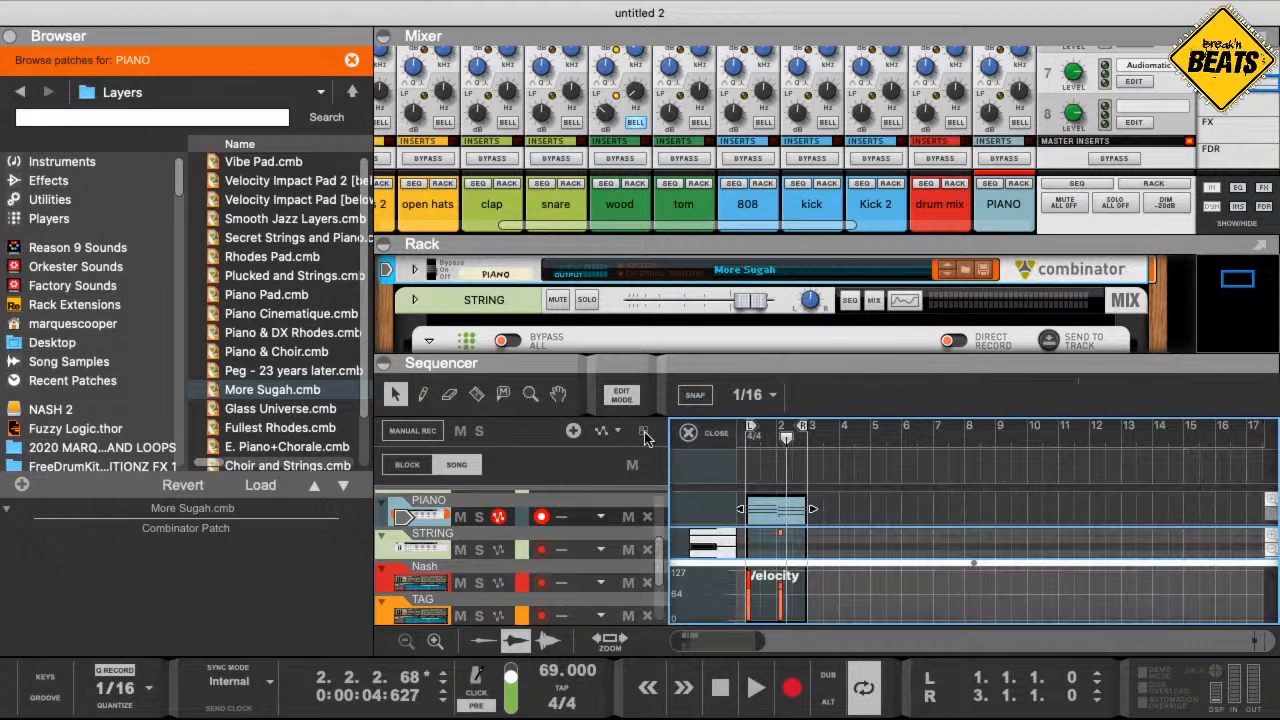
click(759, 513)
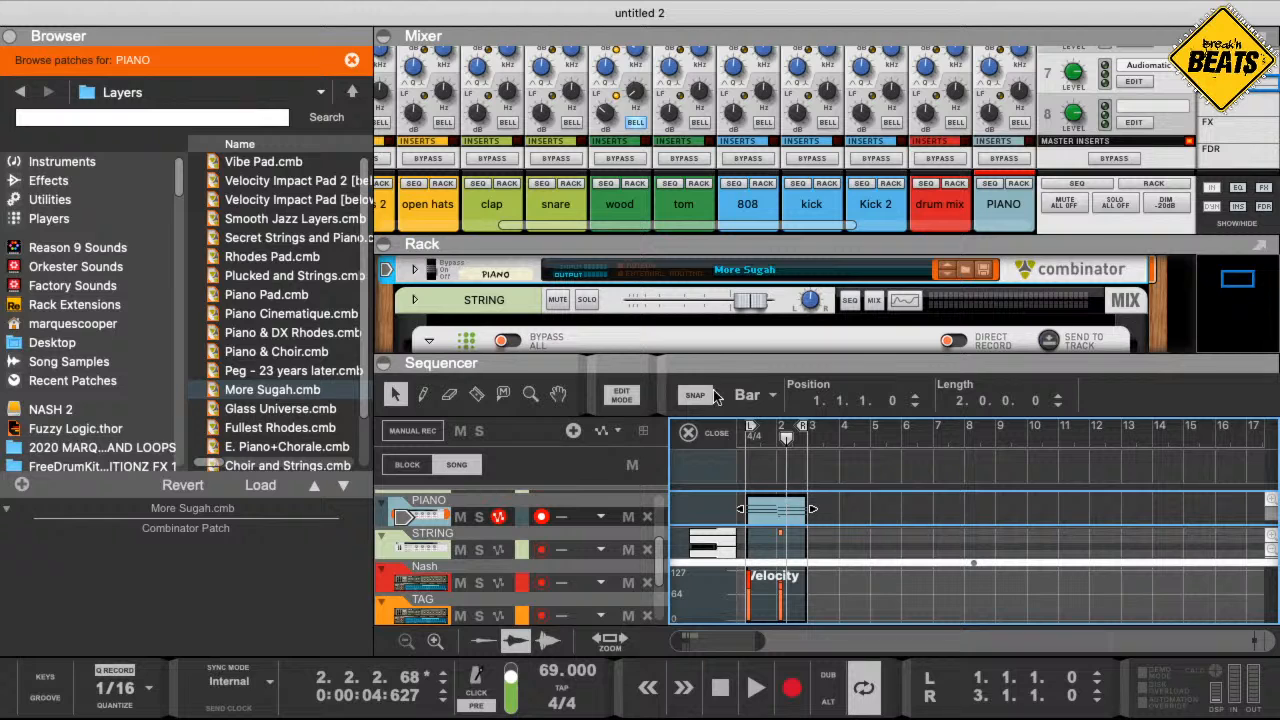
drag(710, 366, 709, 257)
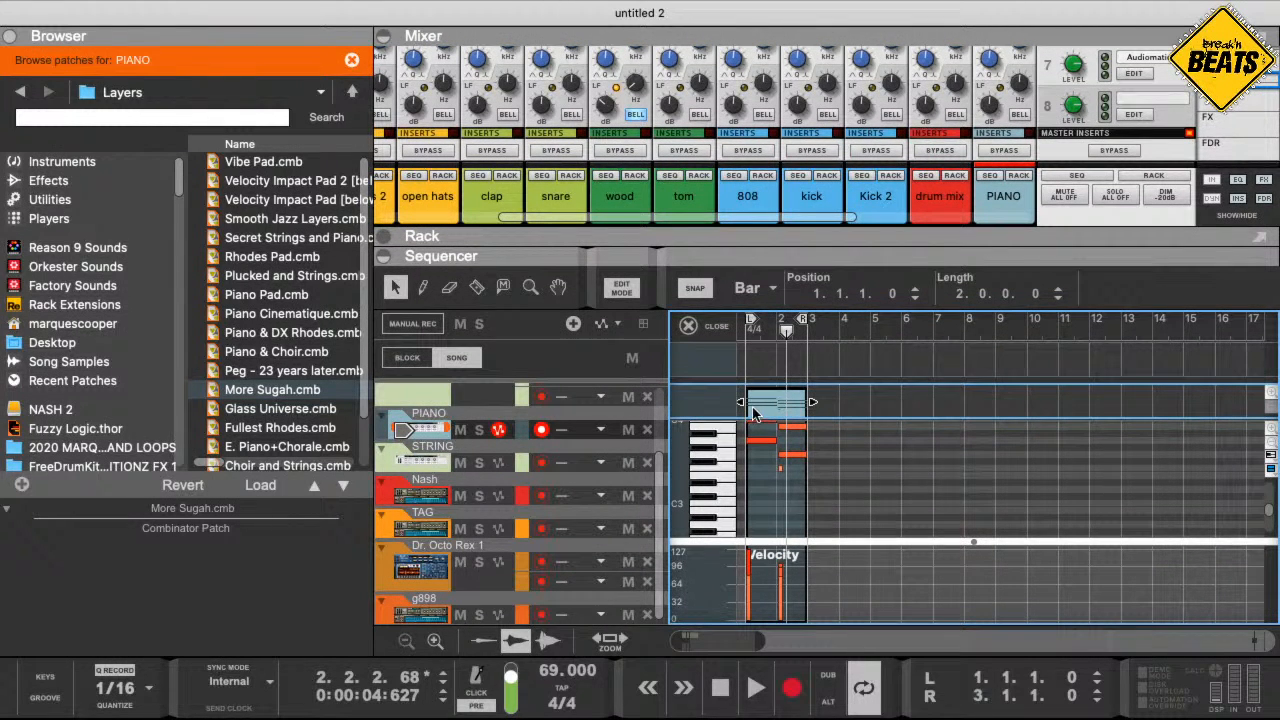
click(631, 290)
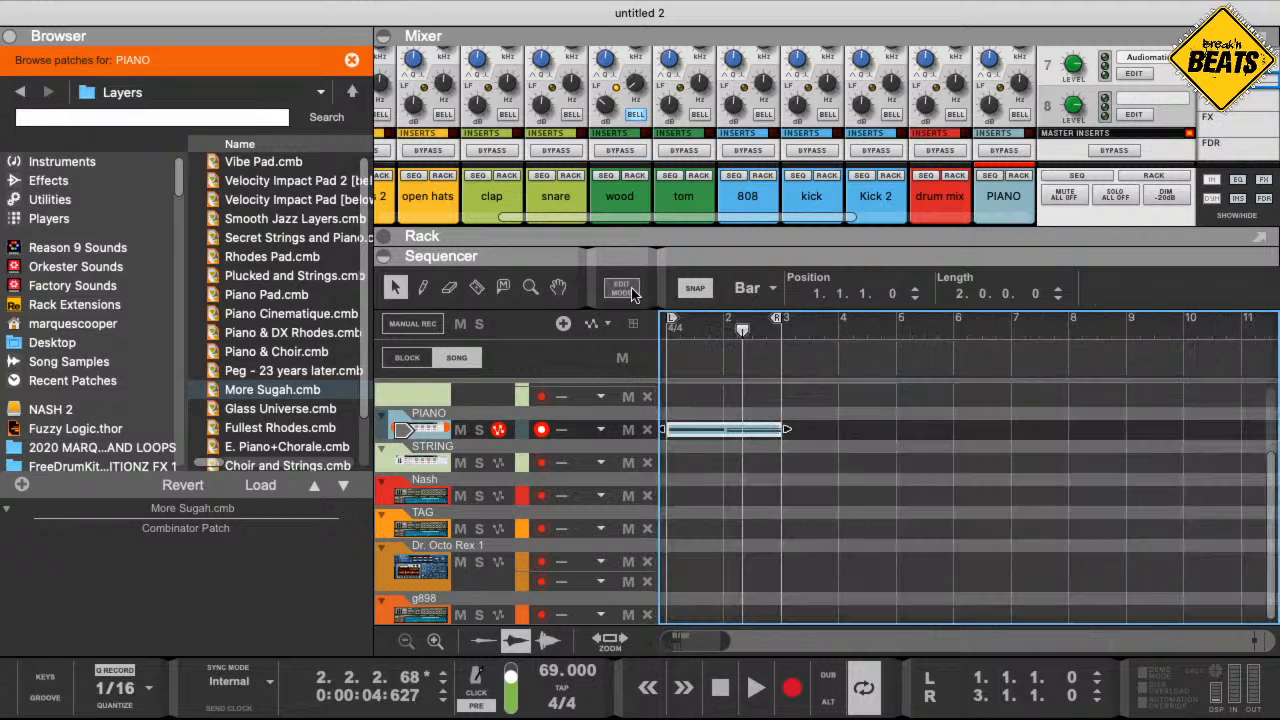
click(631, 288)
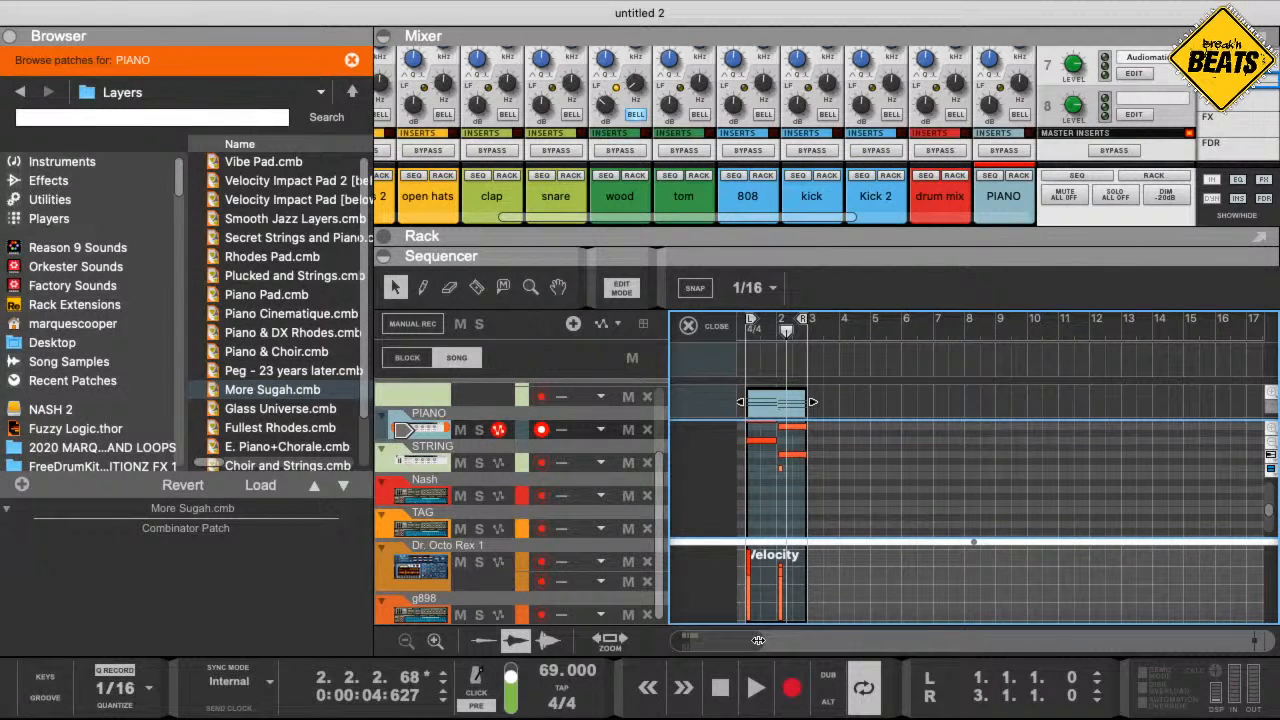
drag(761, 640, 674, 616)
scroll(931, 504, up, 5)
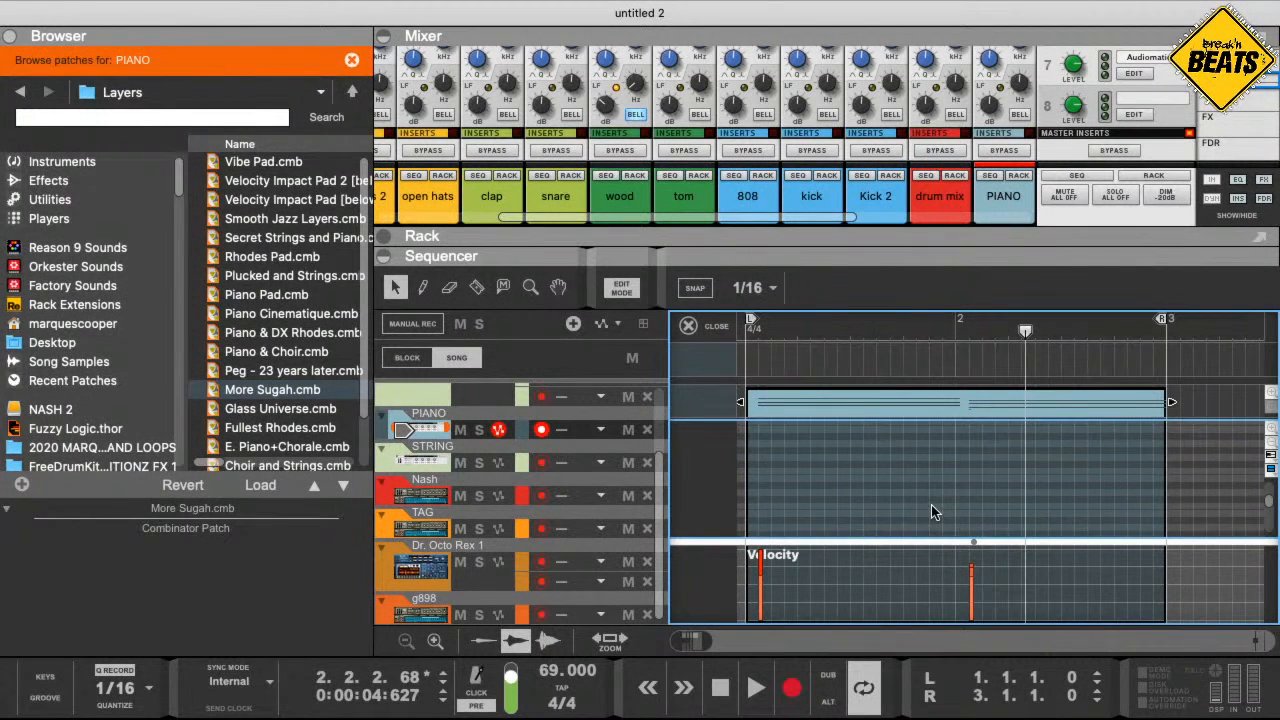
scroll(931, 499, up, 6)
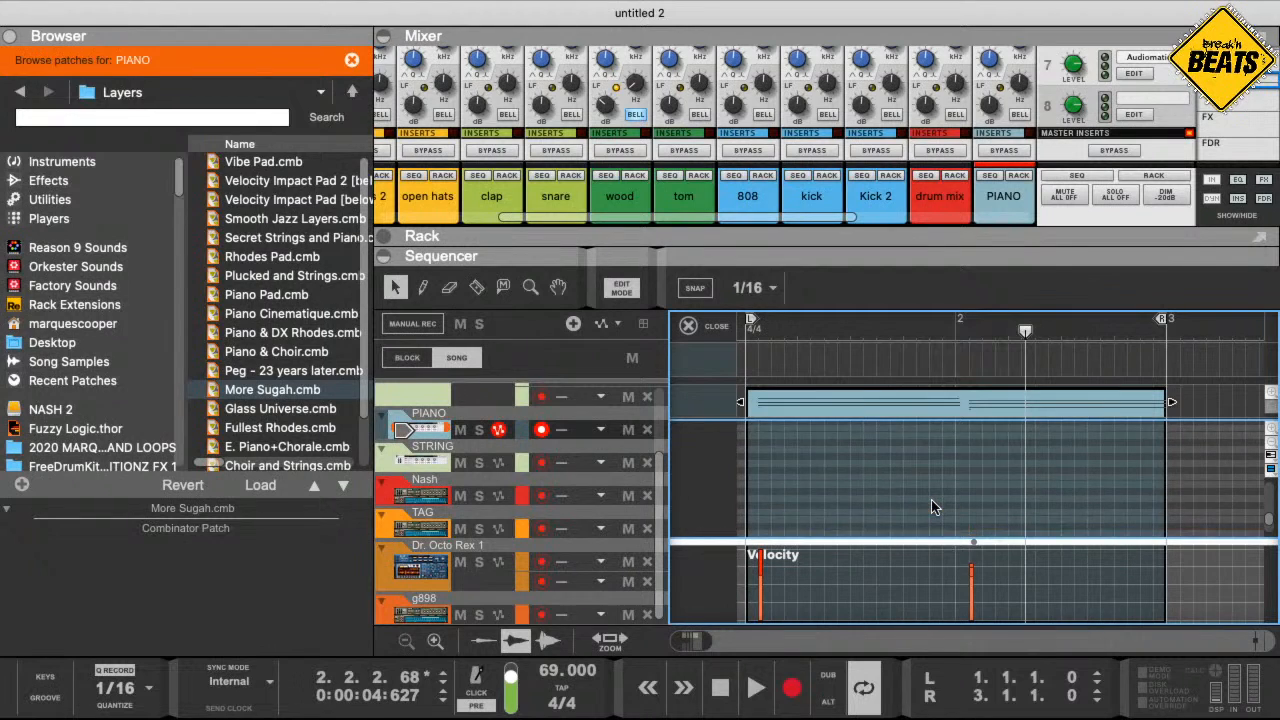
scroll(931, 499, down, 6)
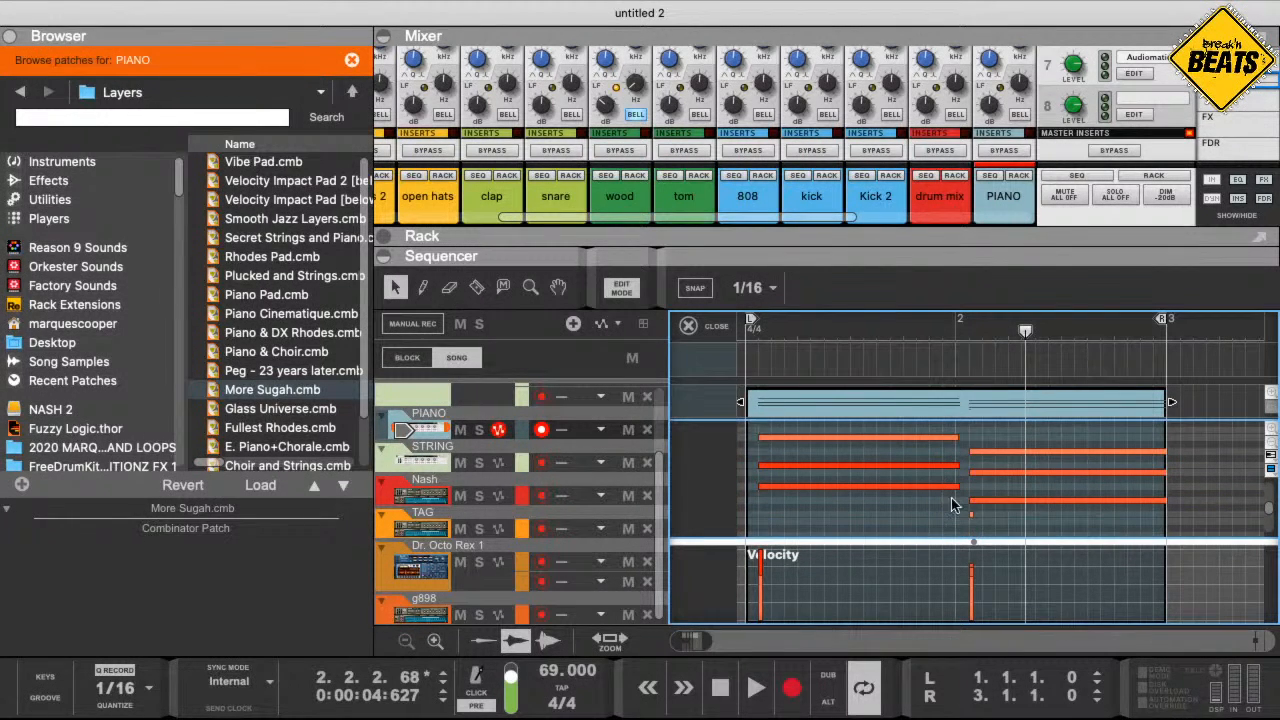
- Delete the stray short F 3 note below the second chord in the PIANO clip
drag(954, 513, 978, 515)
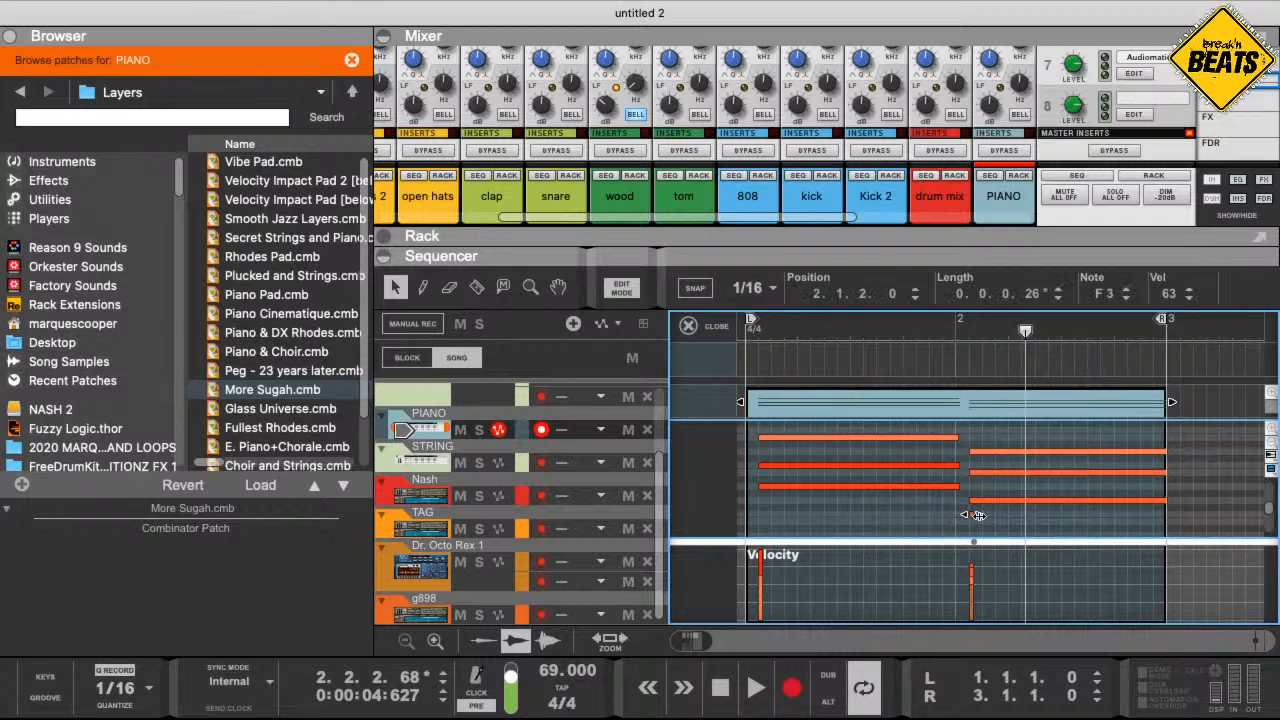
key(Delete)
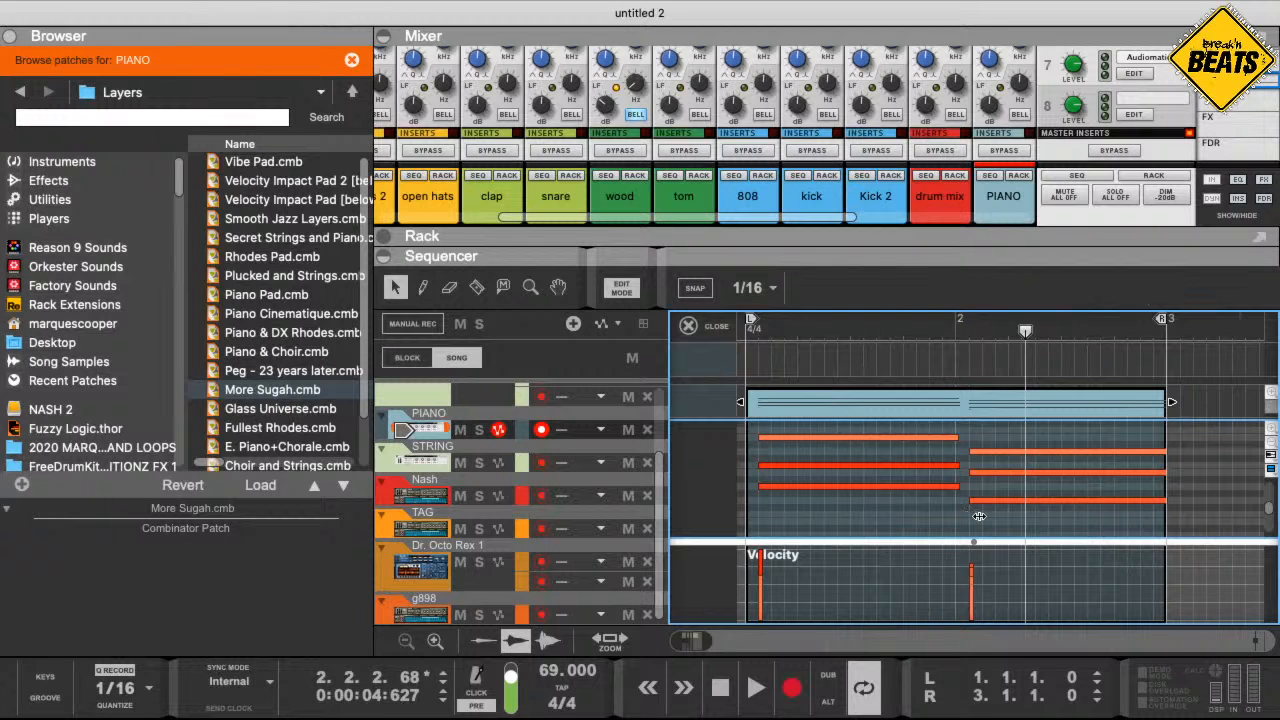
scroll(979, 517, up, 1)
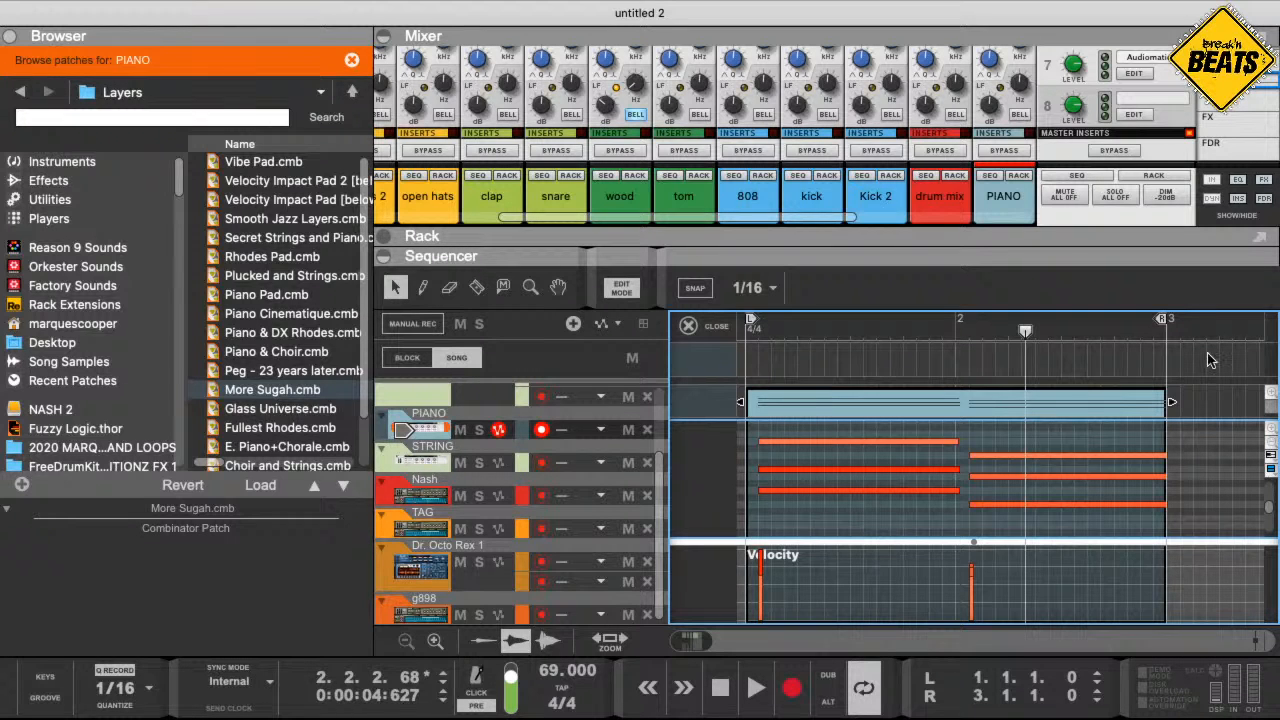
- Return the song position to the start, stretch the first chord's three notes to length 0.3.3.165, and move the chord to 1.1.1.0
click(755, 326)
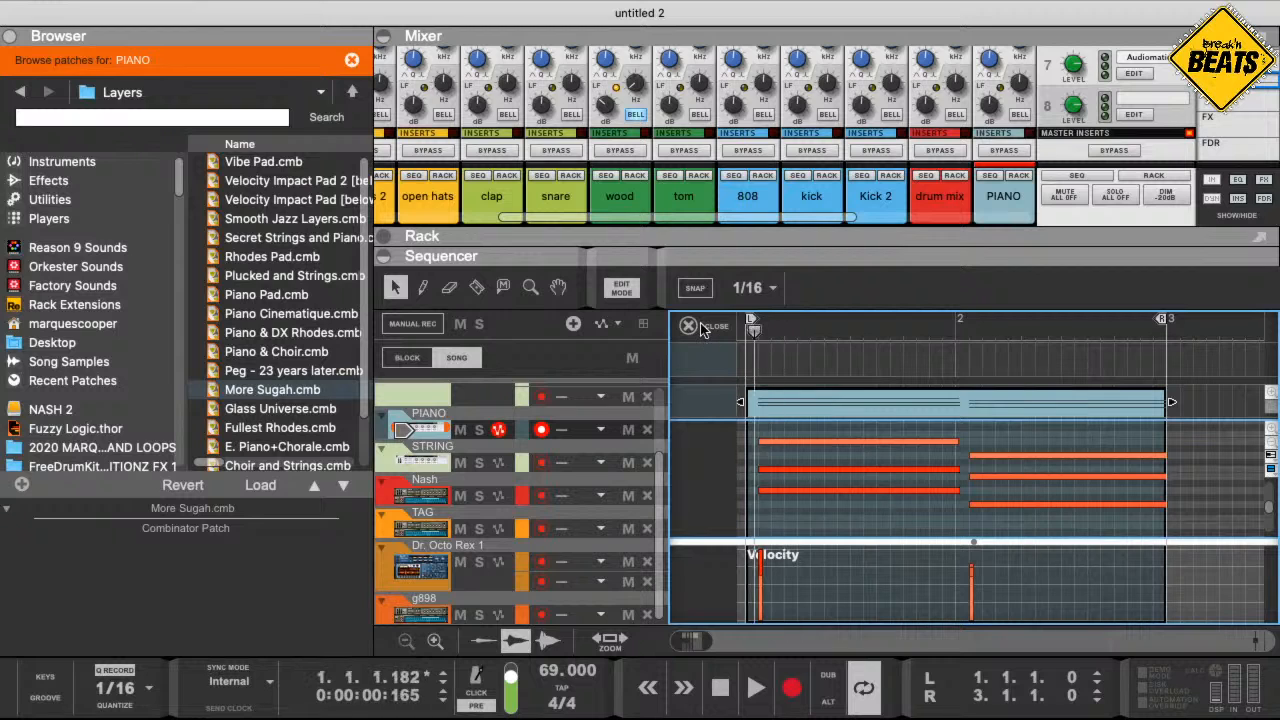
drag(702, 328, 701, 327)
drag(777, 501, 799, 483)
scroll(800, 477, up, 5)
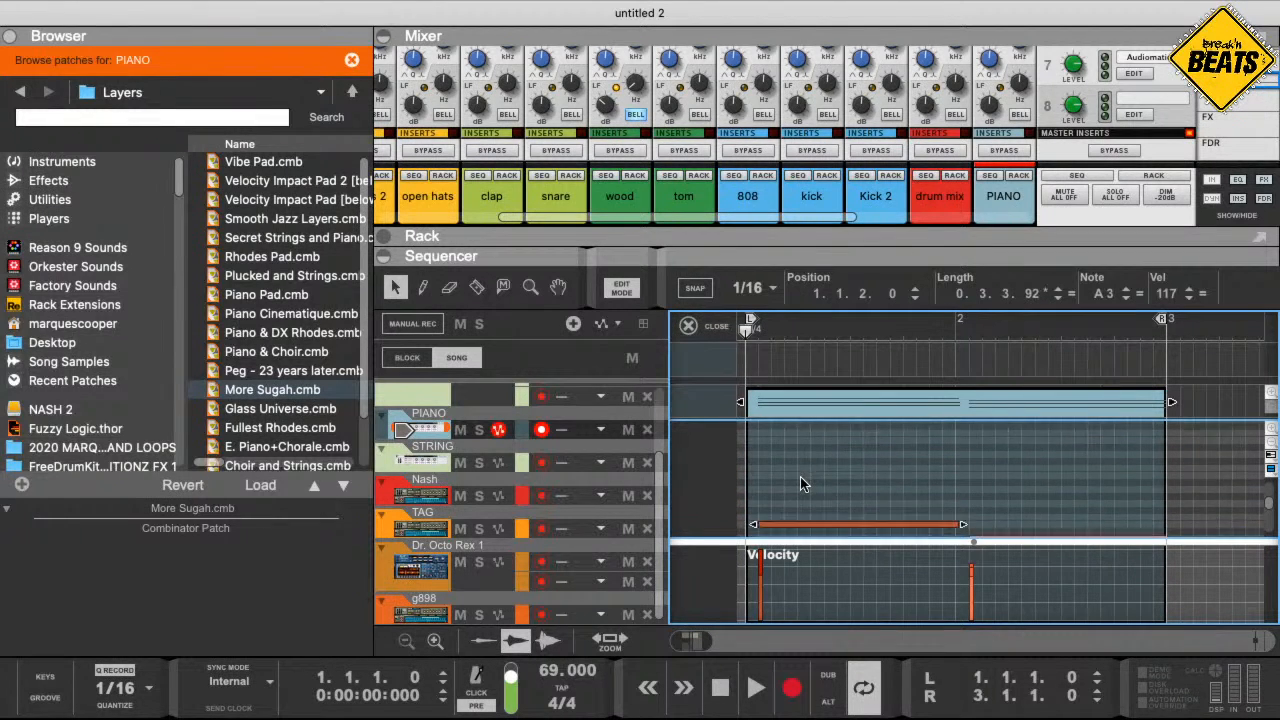
scroll(780, 469, up, 2)
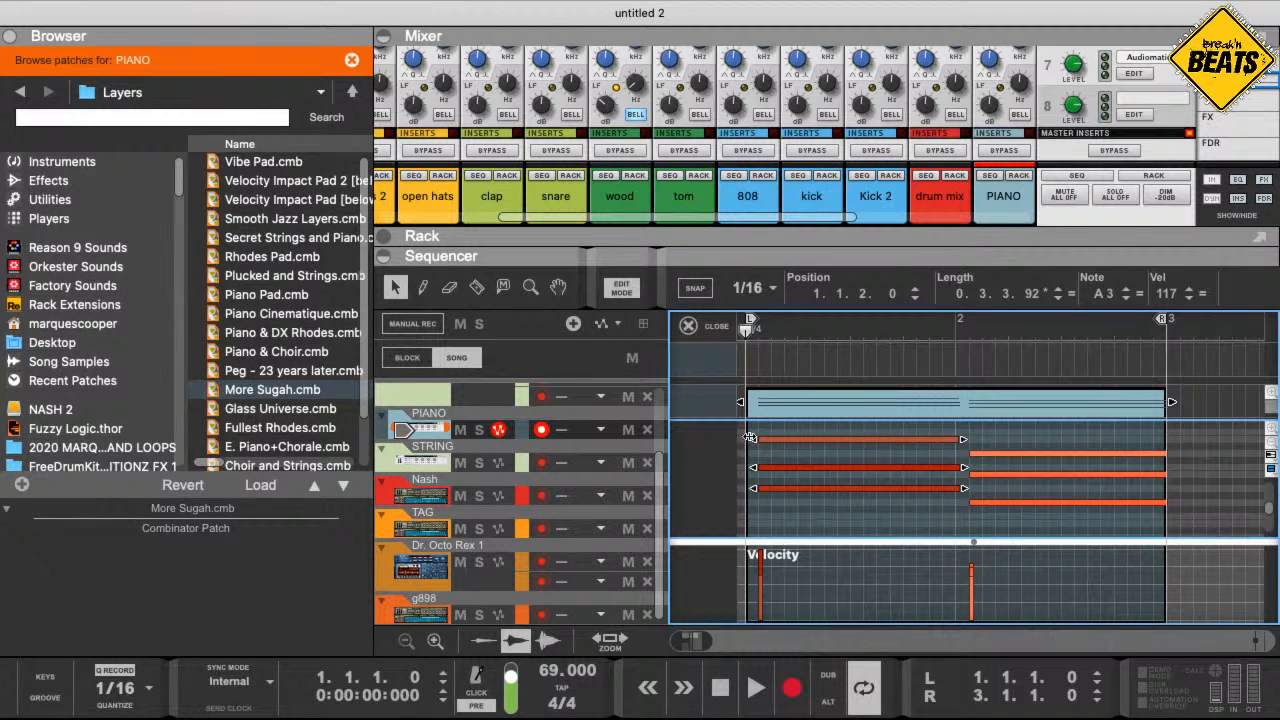
drag(750, 438, 716, 442)
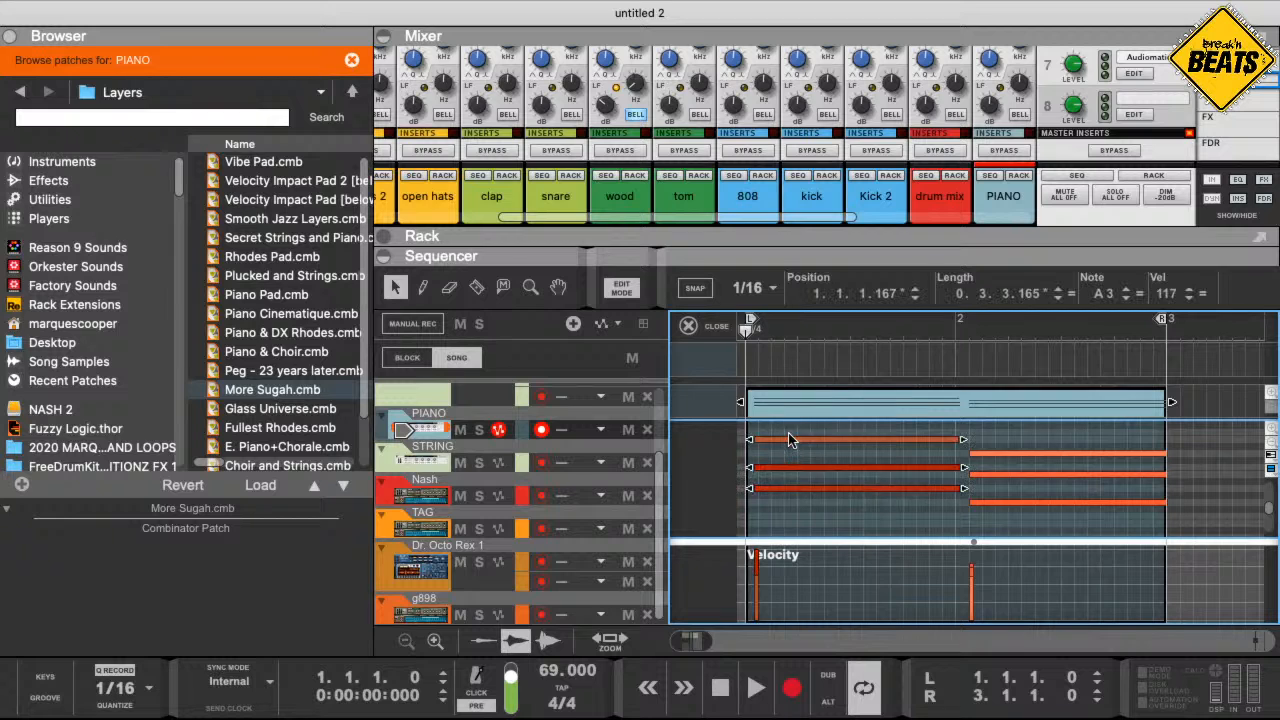
drag(787, 441, 753, 443)
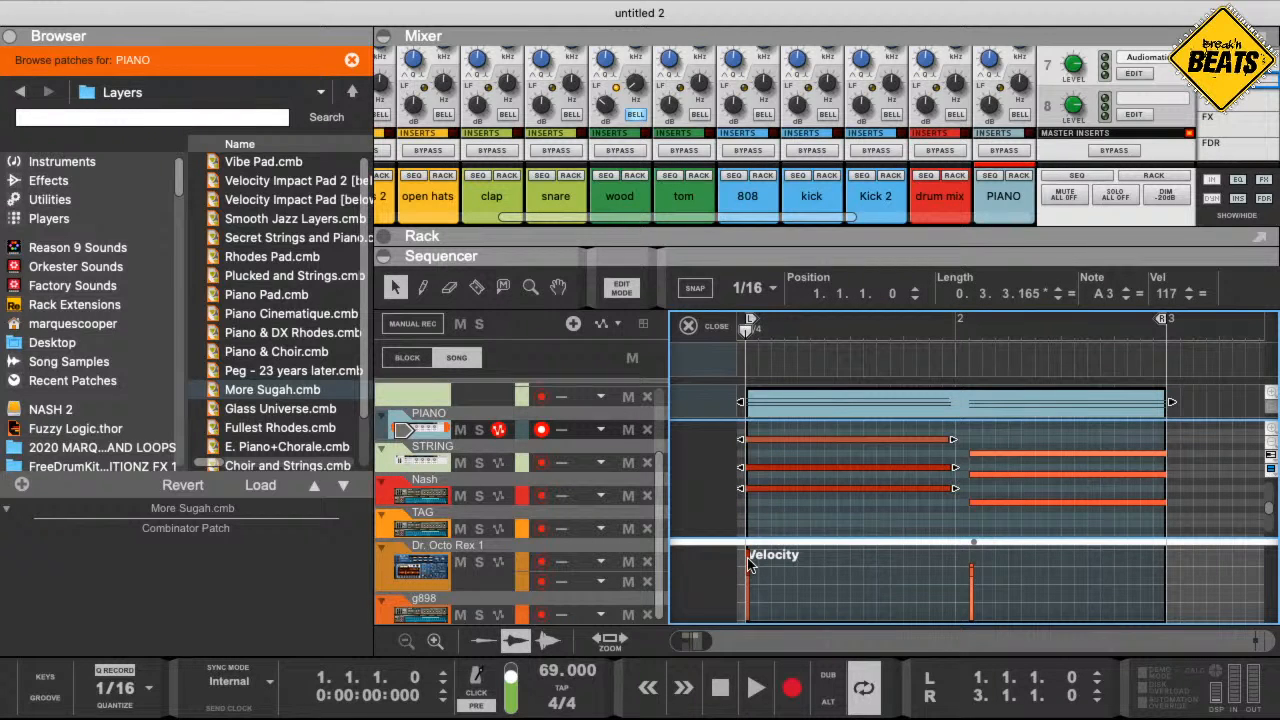
- Raise the velocity of both piano chords to 127 in the velocity lane
key(w)
mouse_move(823, 574)
mouse_down()
mouse_move(710, 526)
mouse_move(1043, 496)
mouse_move(1008, 447)
mouse_up()
key(q)
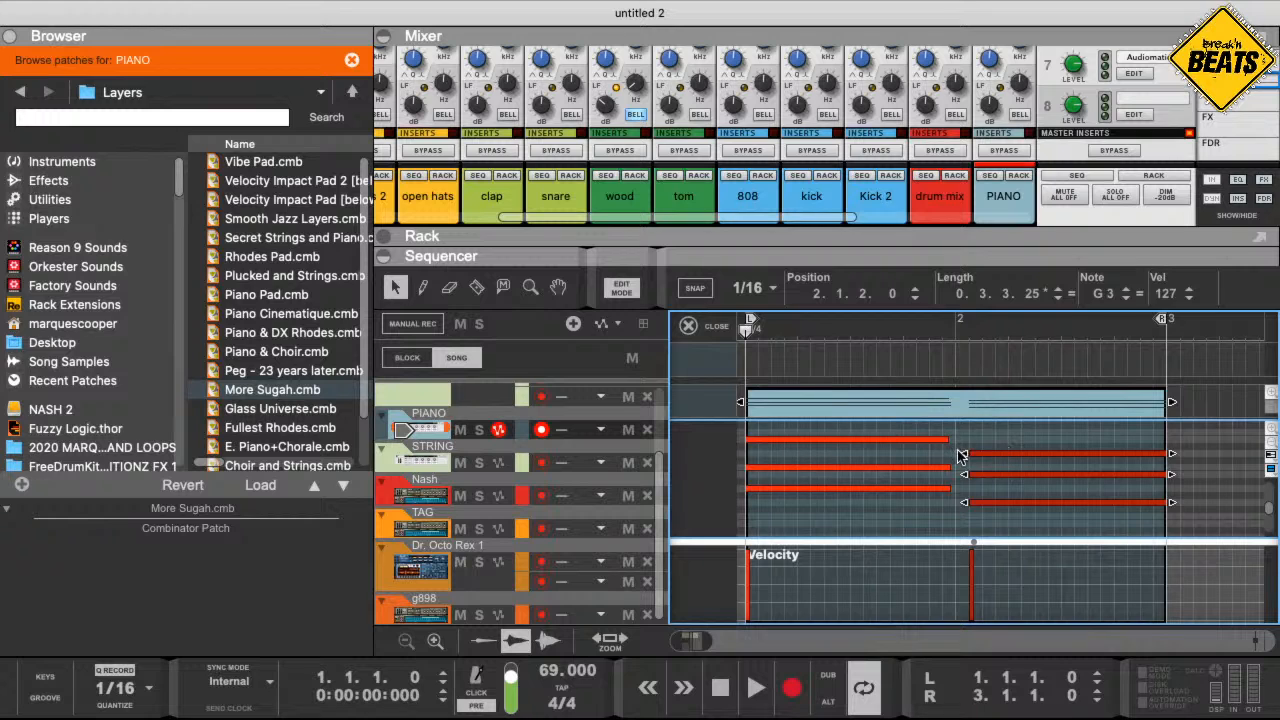
- Extend the second chord's start back to bar 2 and set the first chord's length to 1.0.0.0
click(967, 448)
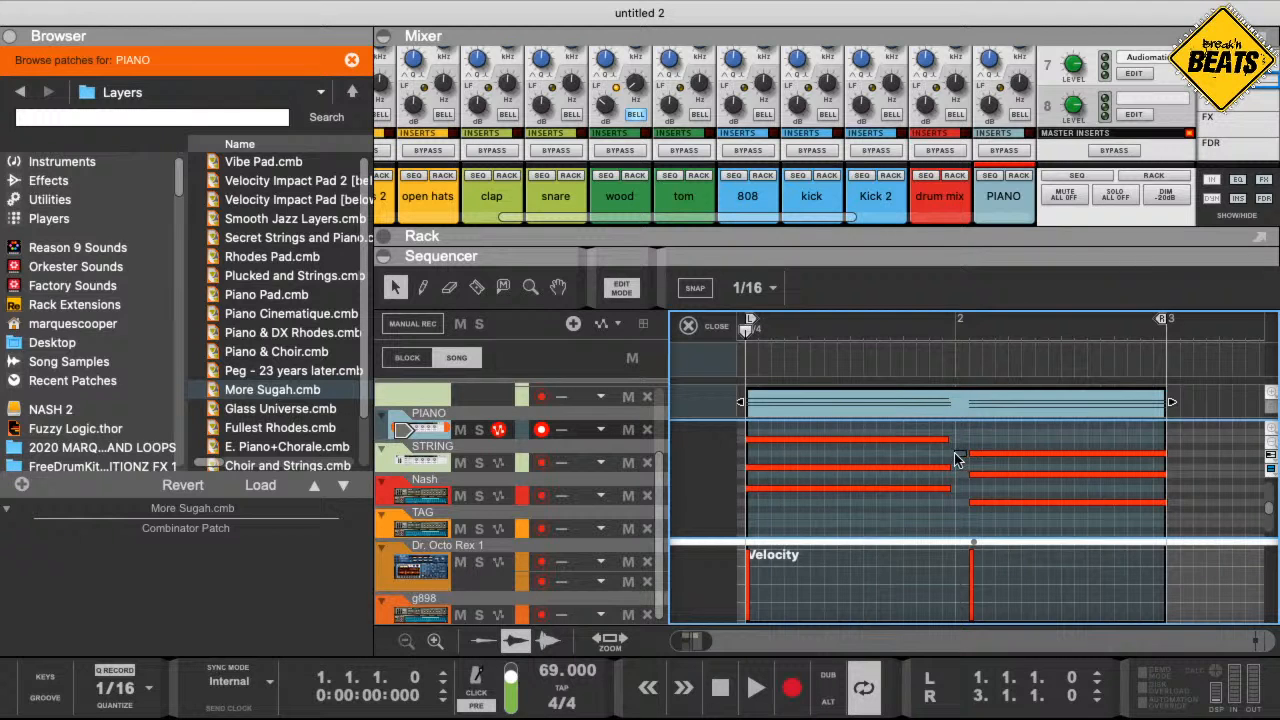
drag(986, 430, 961, 505)
click(965, 434)
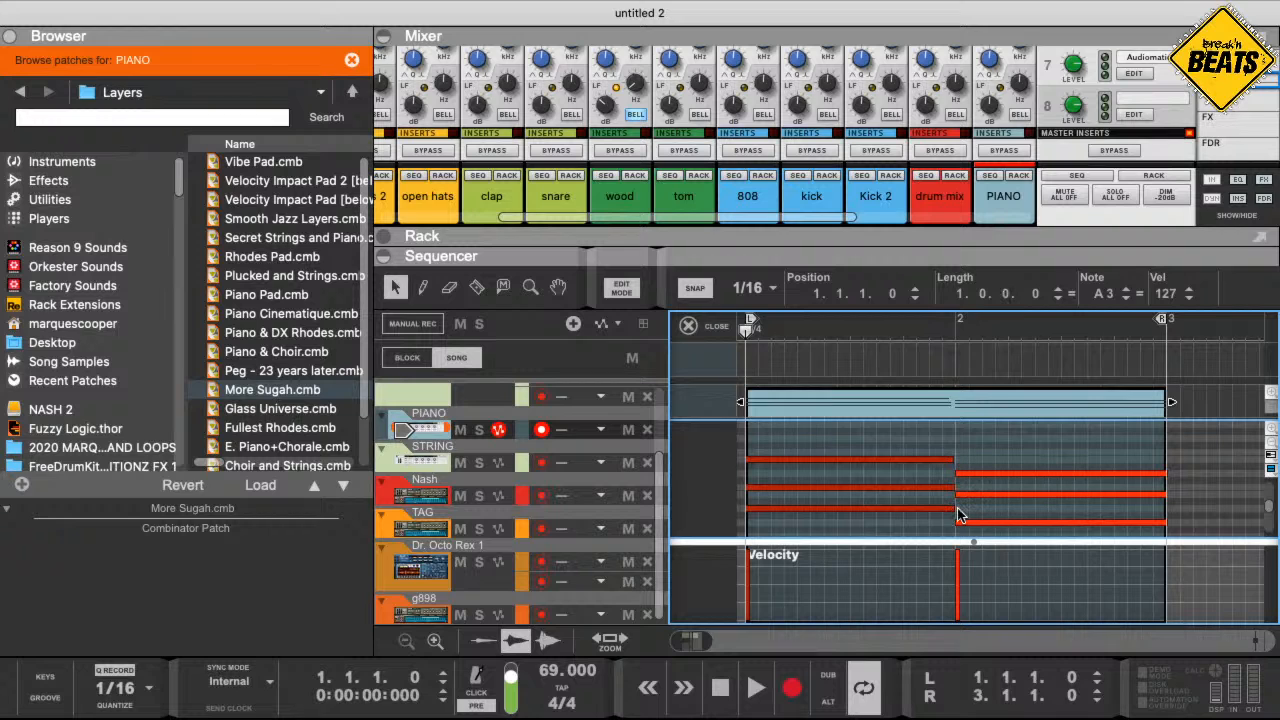
click(956, 448)
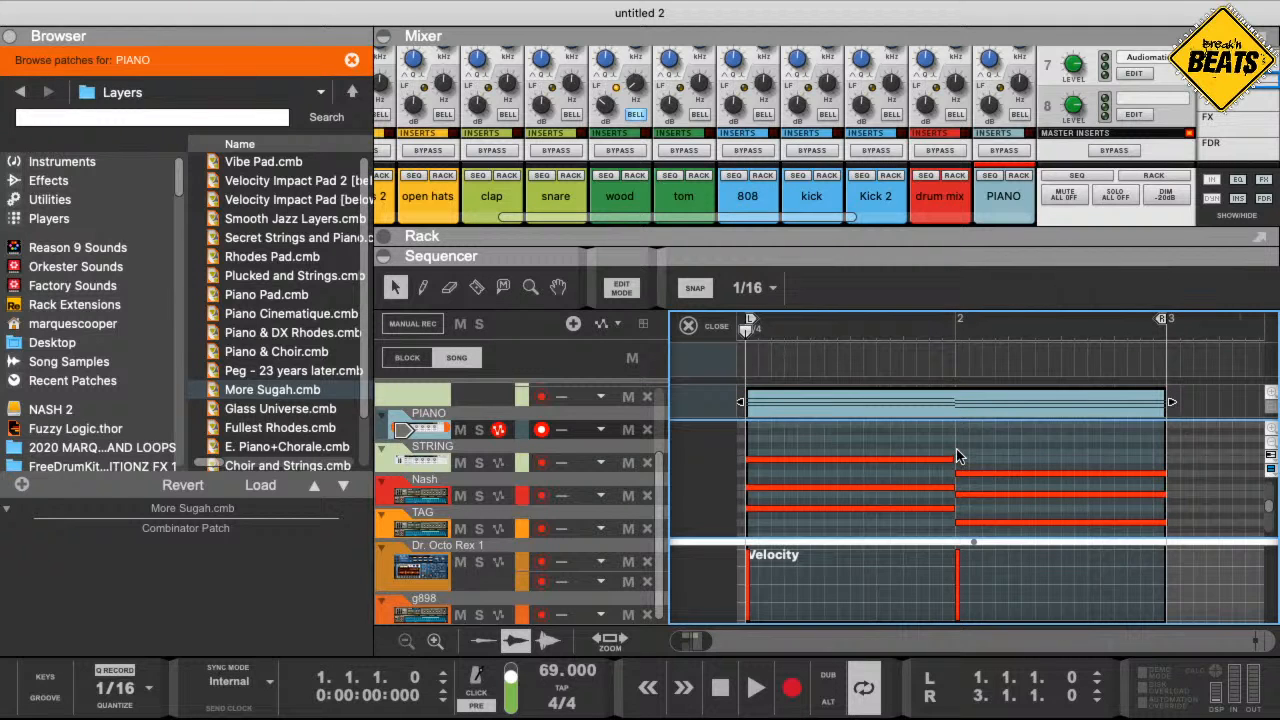
- Close the PIANO clip's note editor and return to the arrangement view
drag(843, 338, 702, 342)
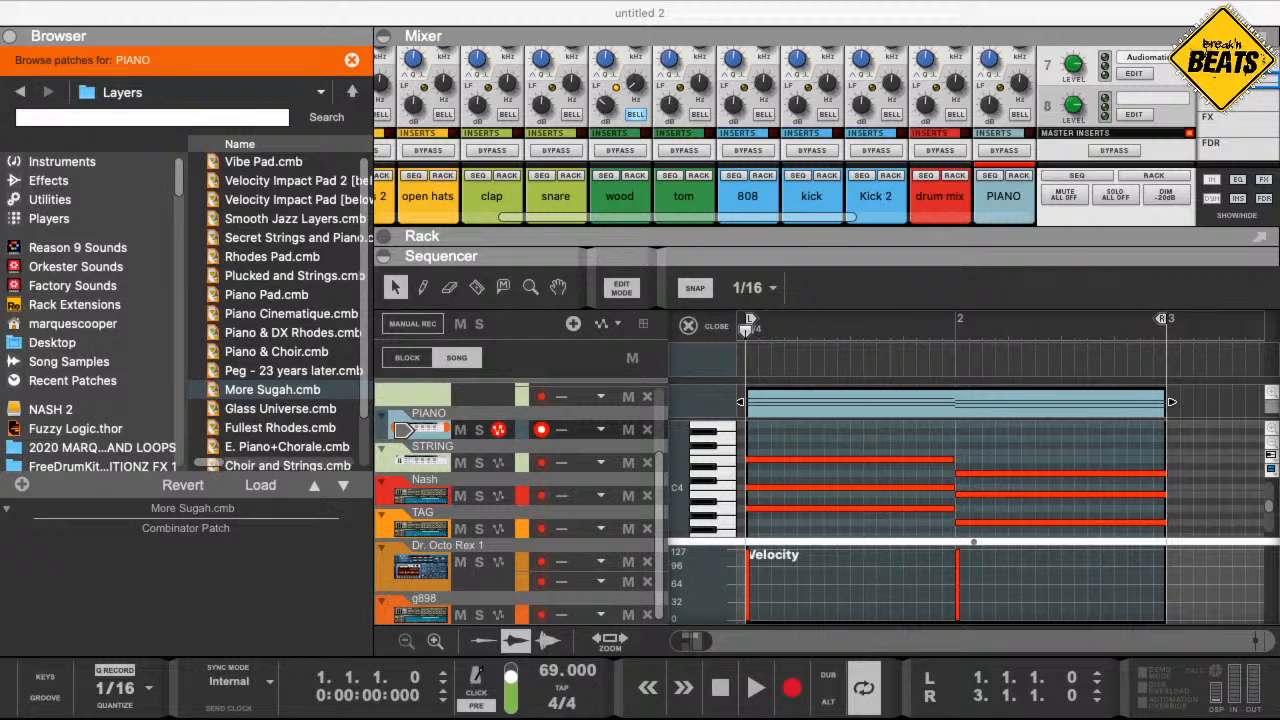
click(1190, 6)
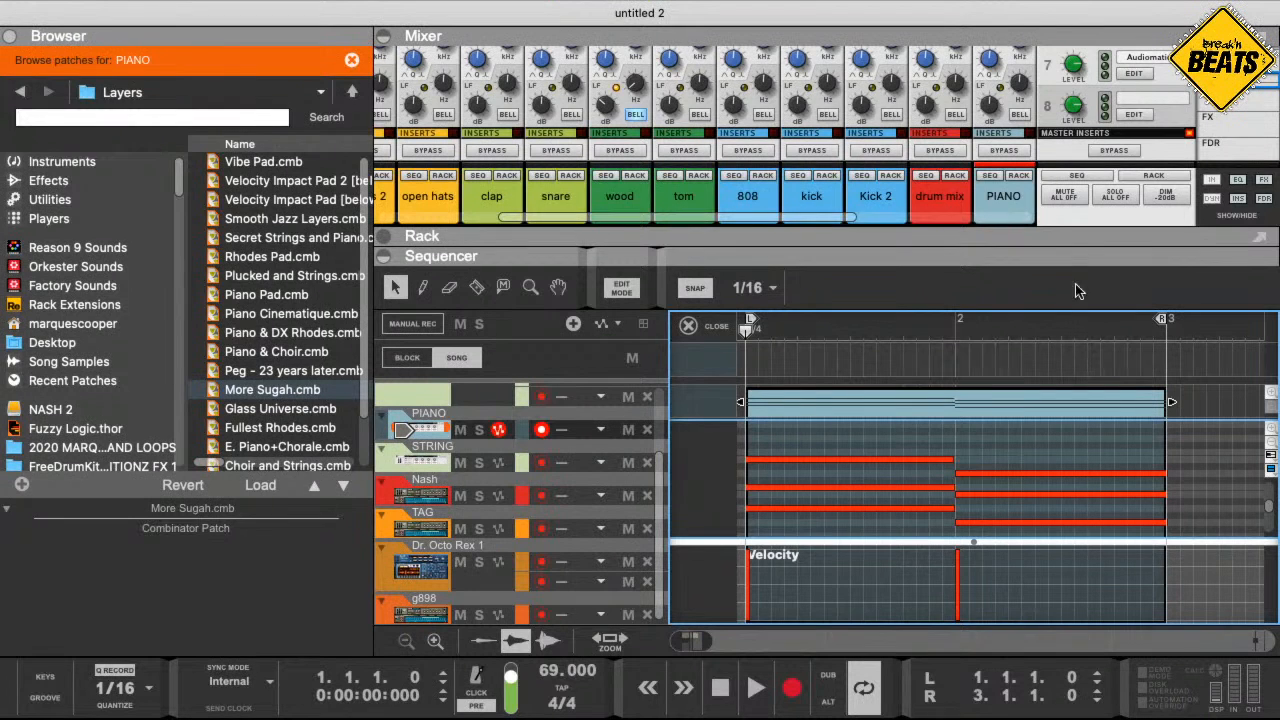
click(855, 345)
click(778, 332)
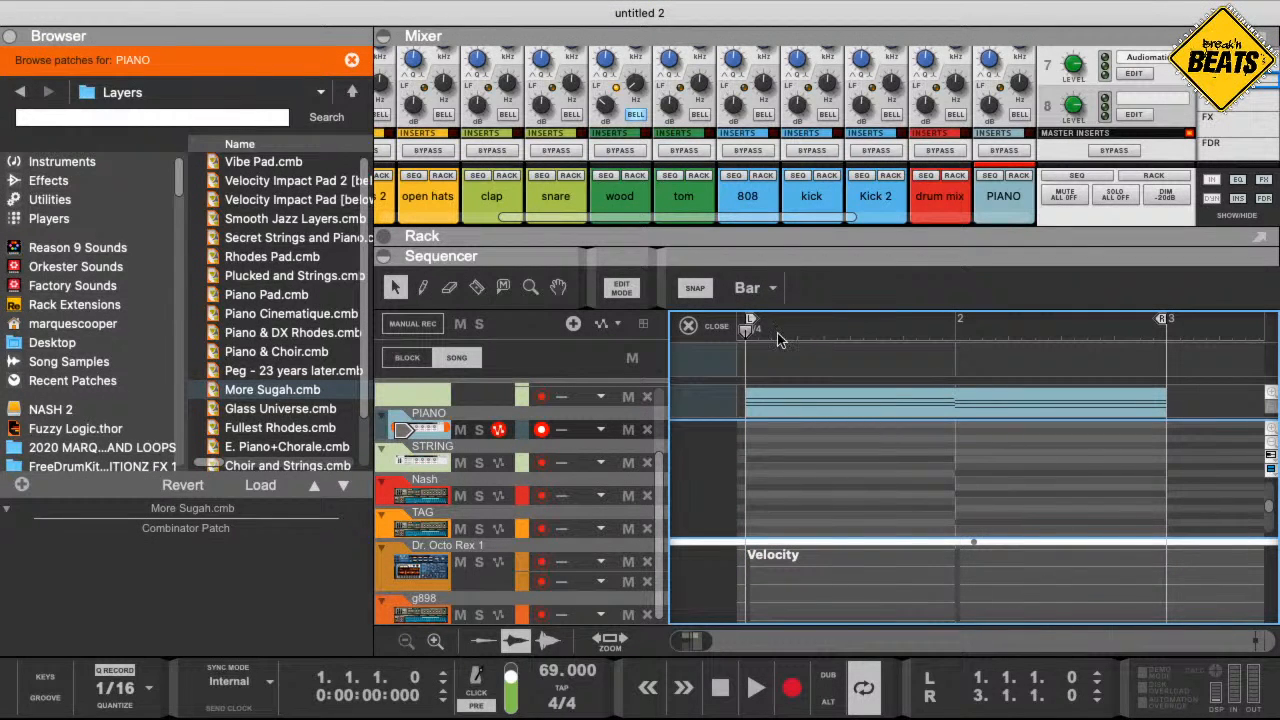
click(634, 288)
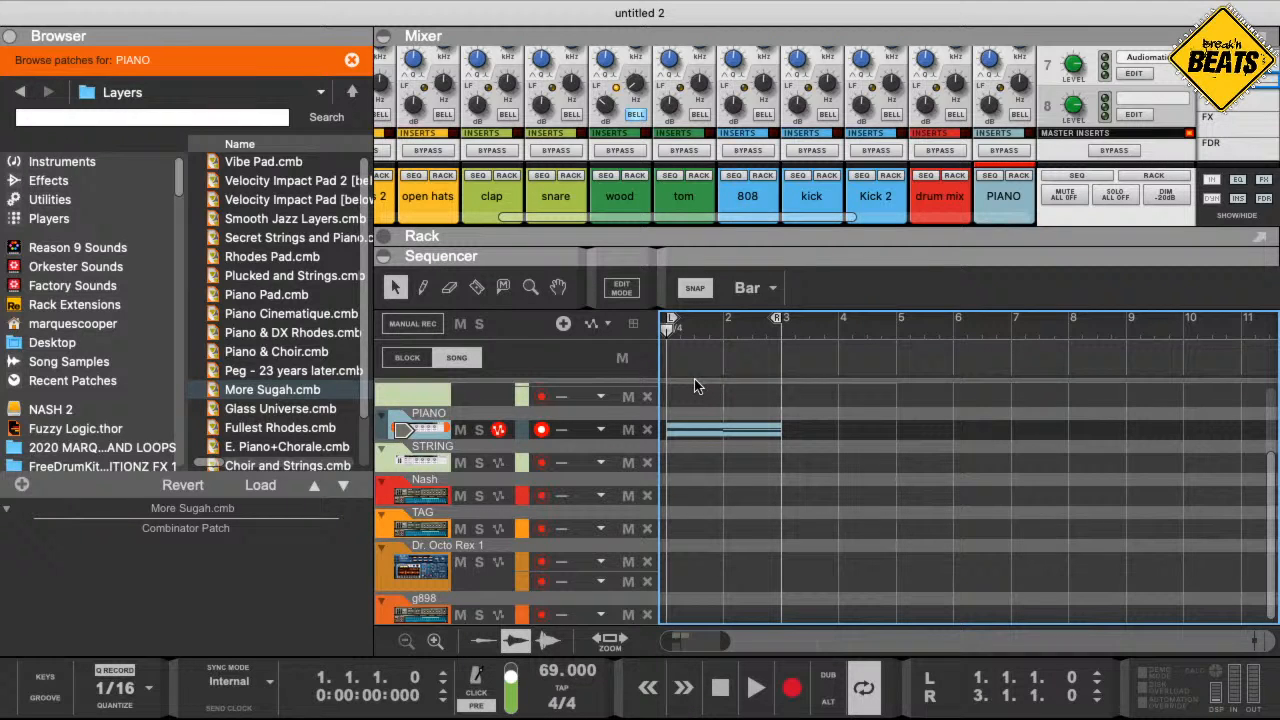
- Play the edited two-bar piano loop through from the start, then stop
click(724, 334)
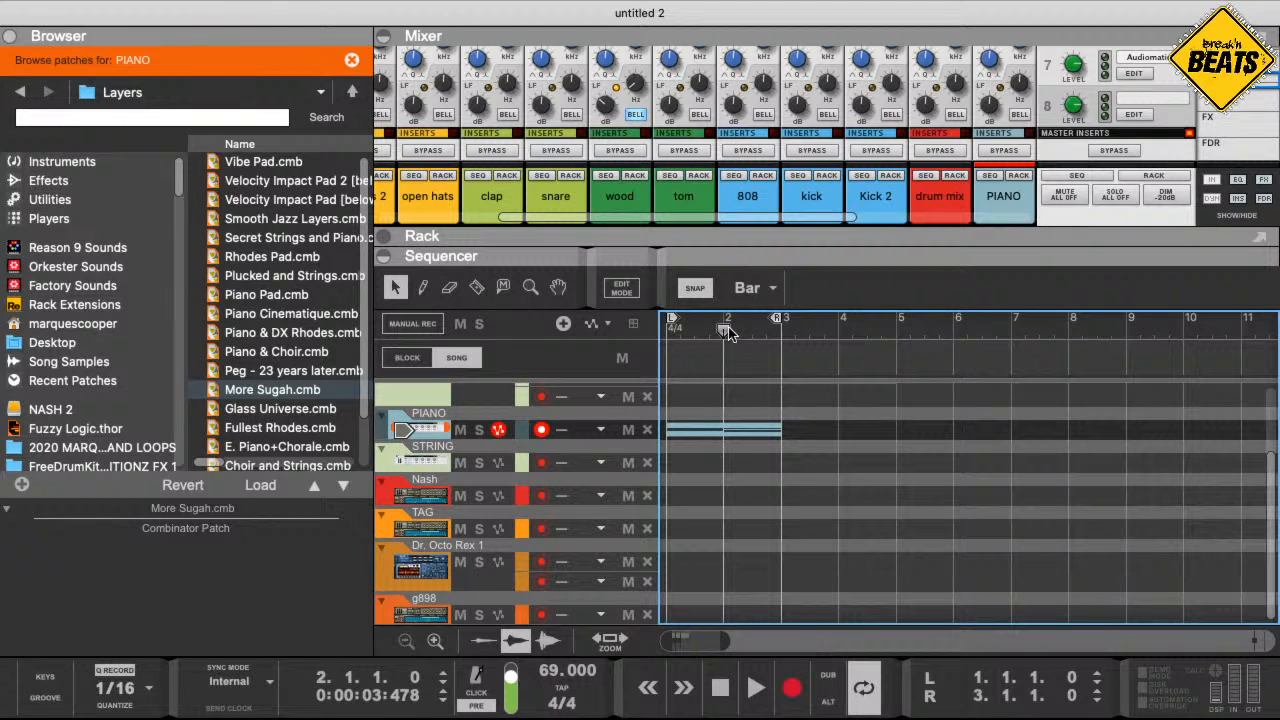
drag(724, 331, 620, 333)
key(space)
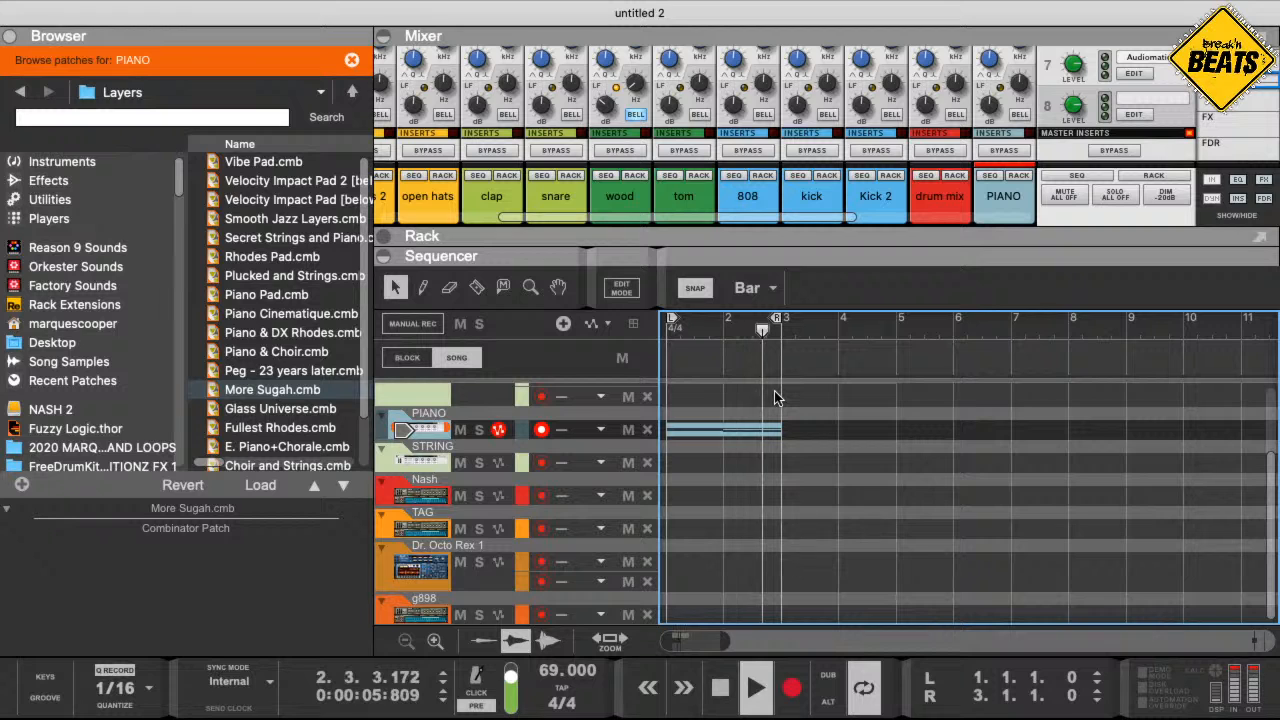
key(space)
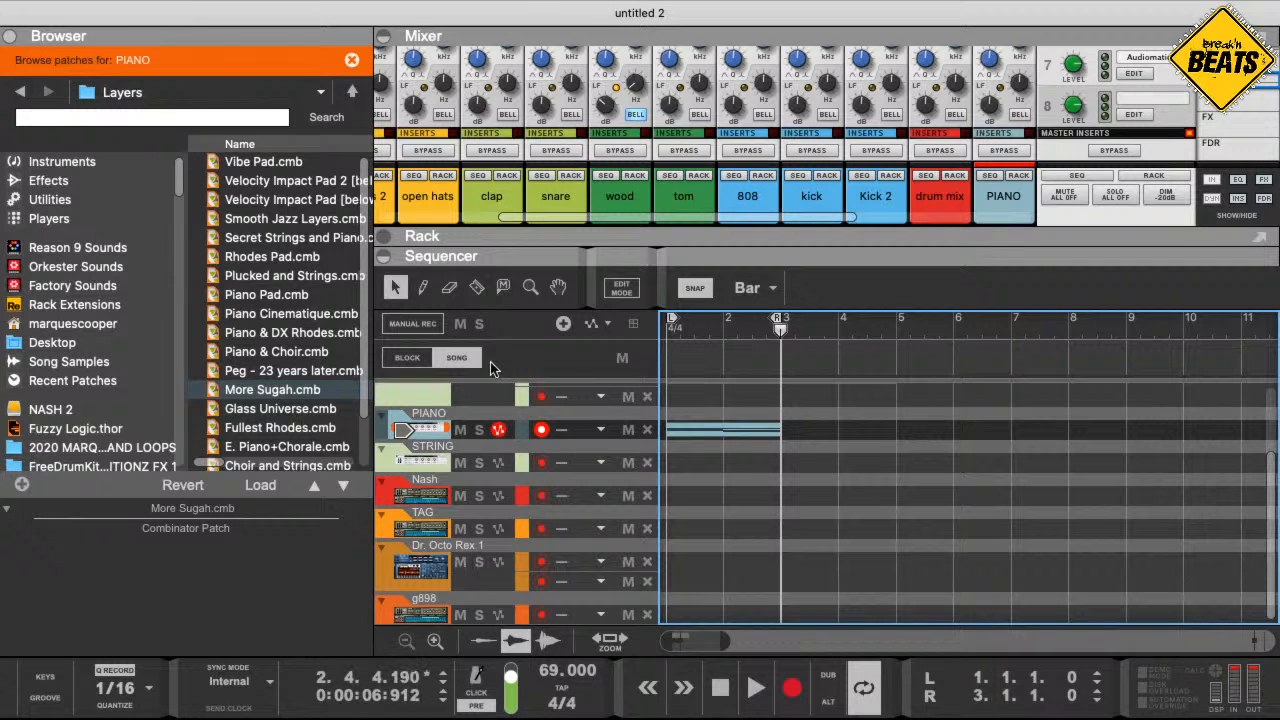
- Move the two-bar PIANO clip to position 3.1.1.0
click(710, 330)
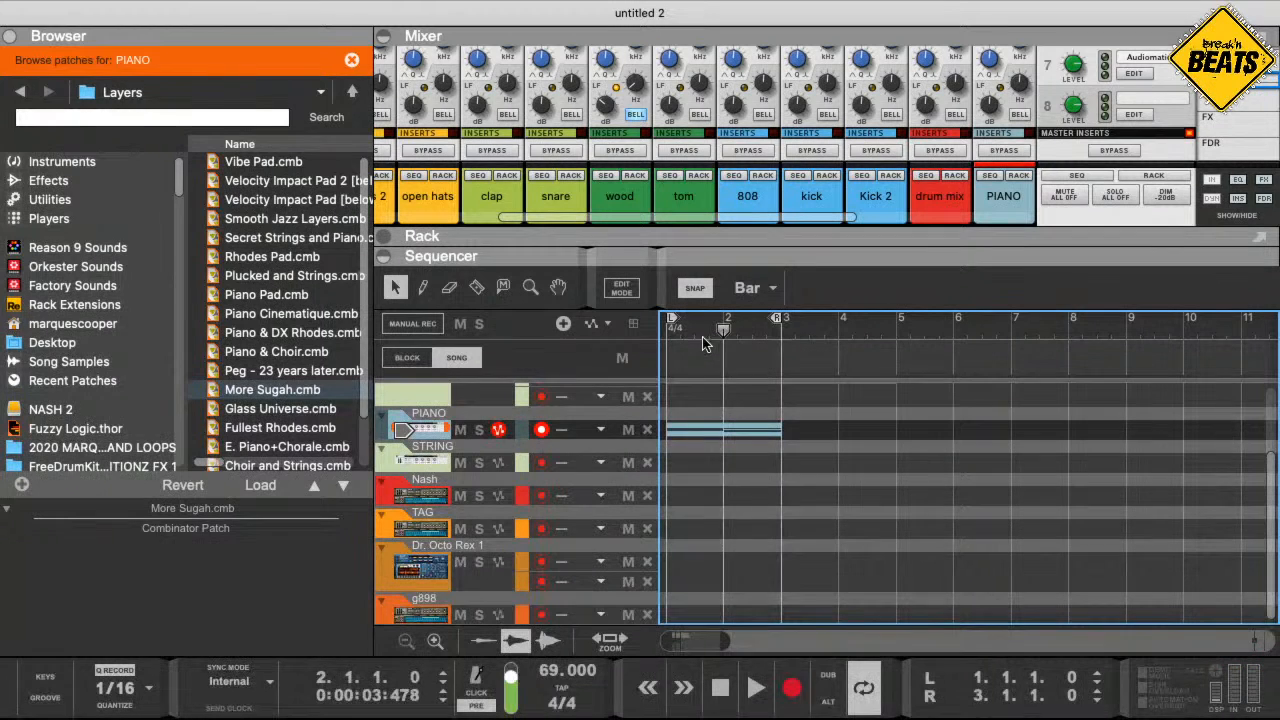
scroll(817, 481, up, 3)
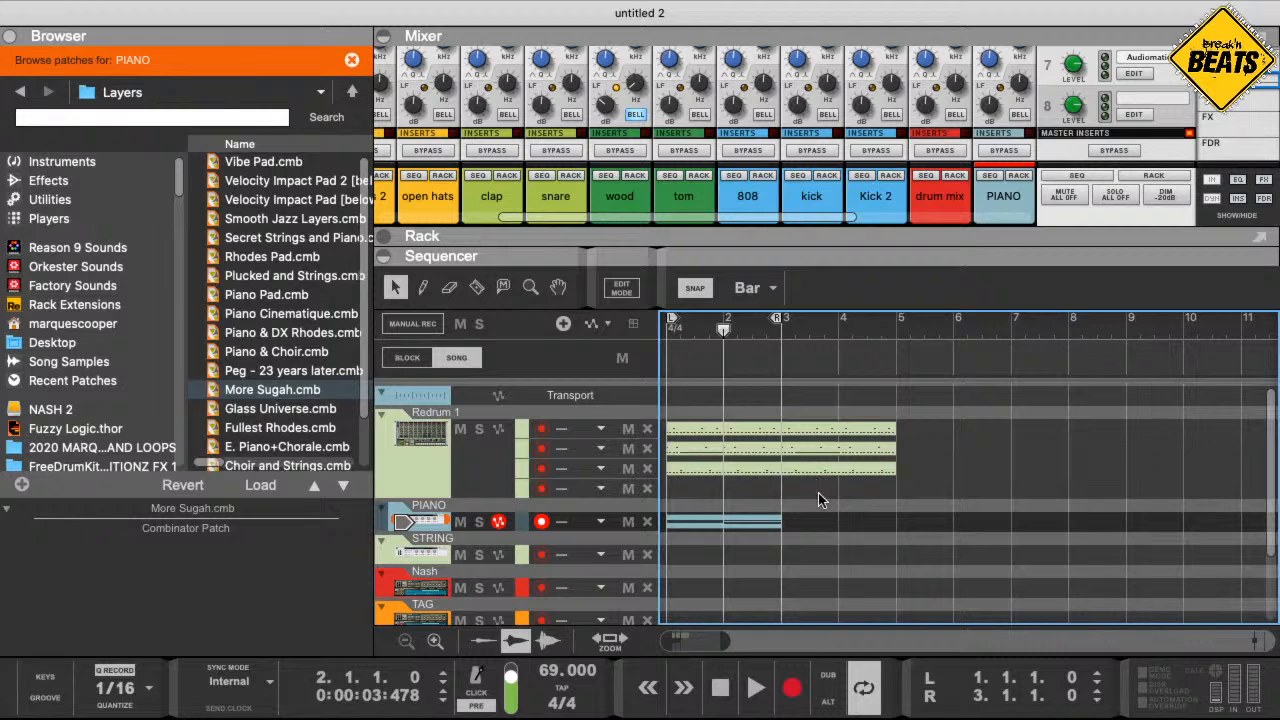
click(698, 524)
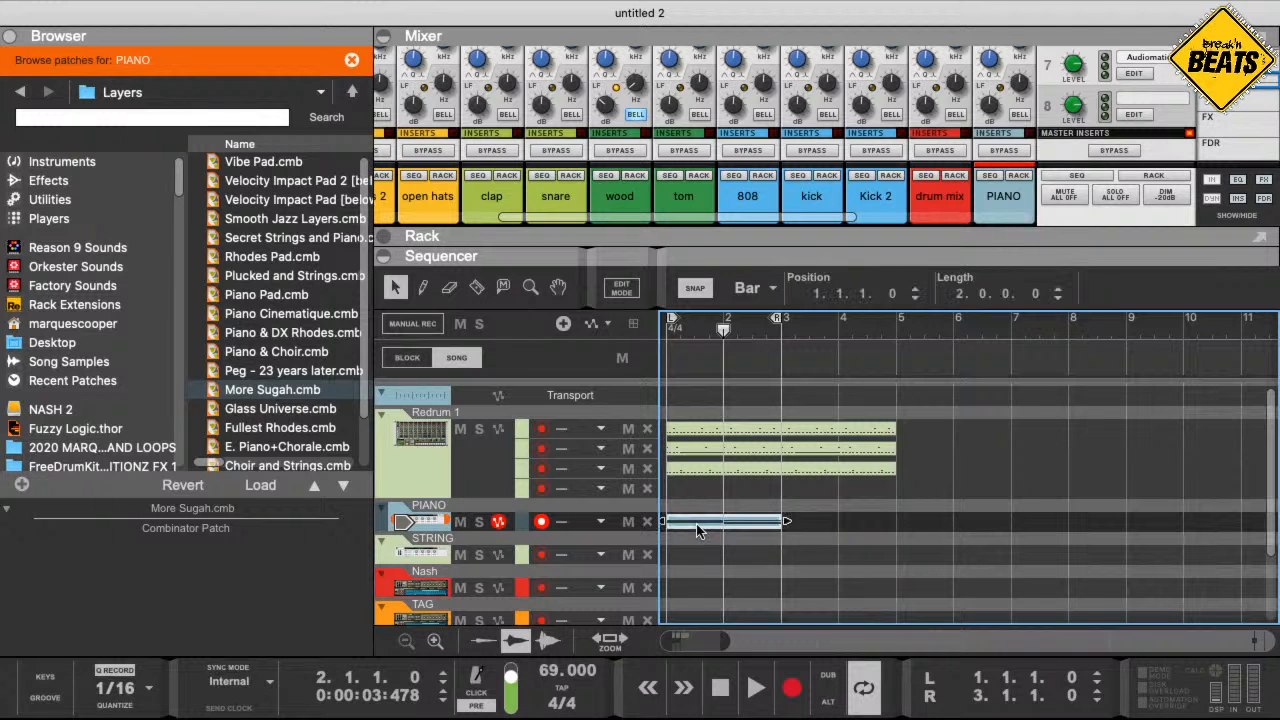
drag(851, 564, 826, 523)
key(super+c)
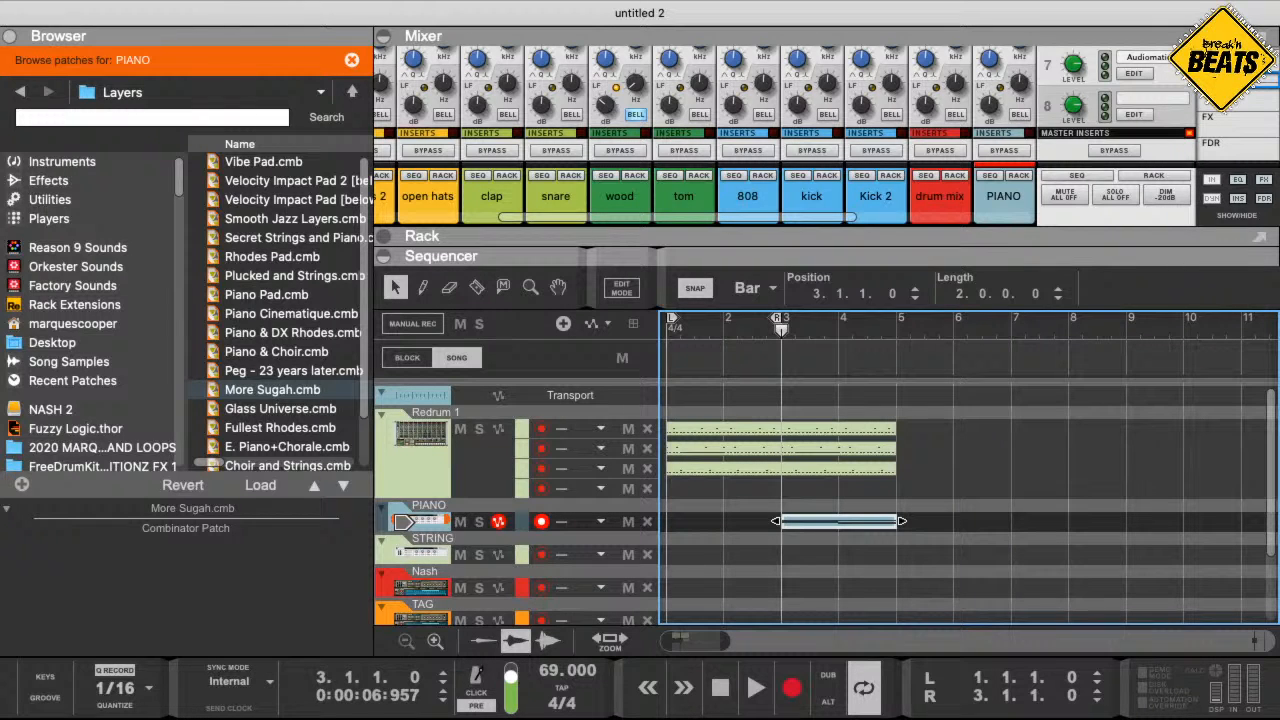
- Return the song position to the start and switch to the Music app
key(super+Tab)
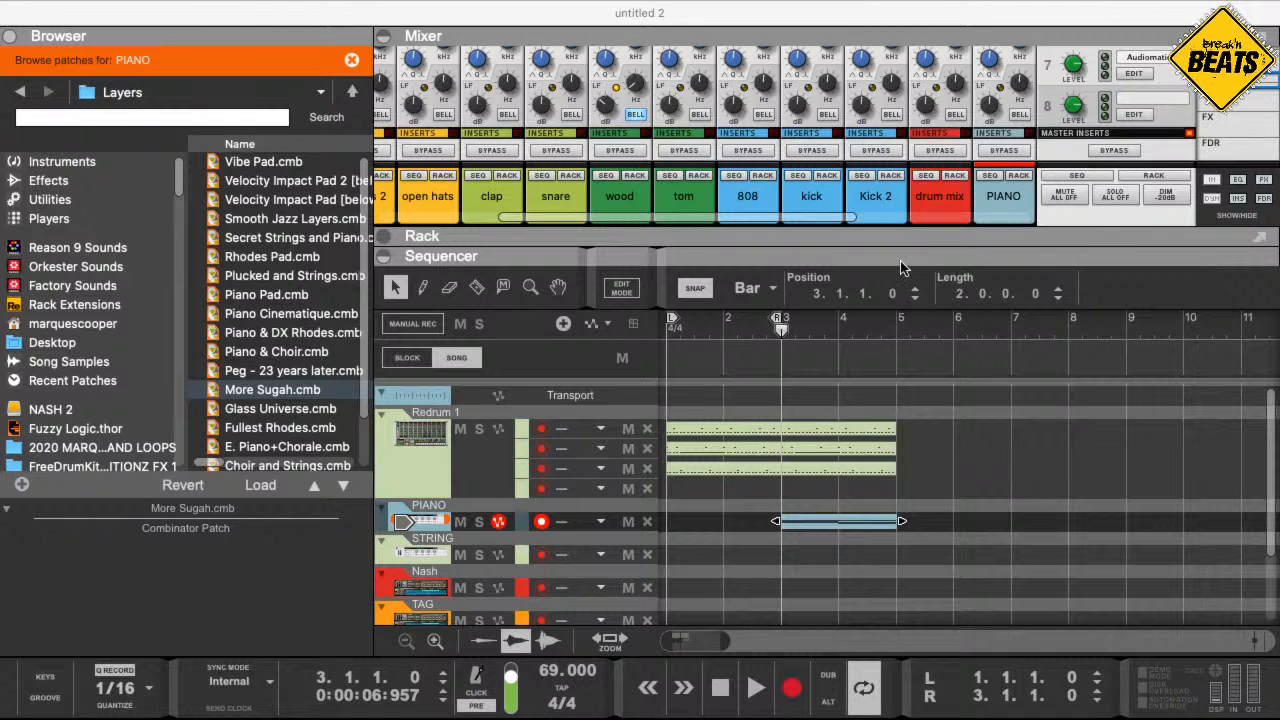
key(ctrl+Up)
key(ctrl+Up)
click(722, 688)
mouse_move(2, 545)
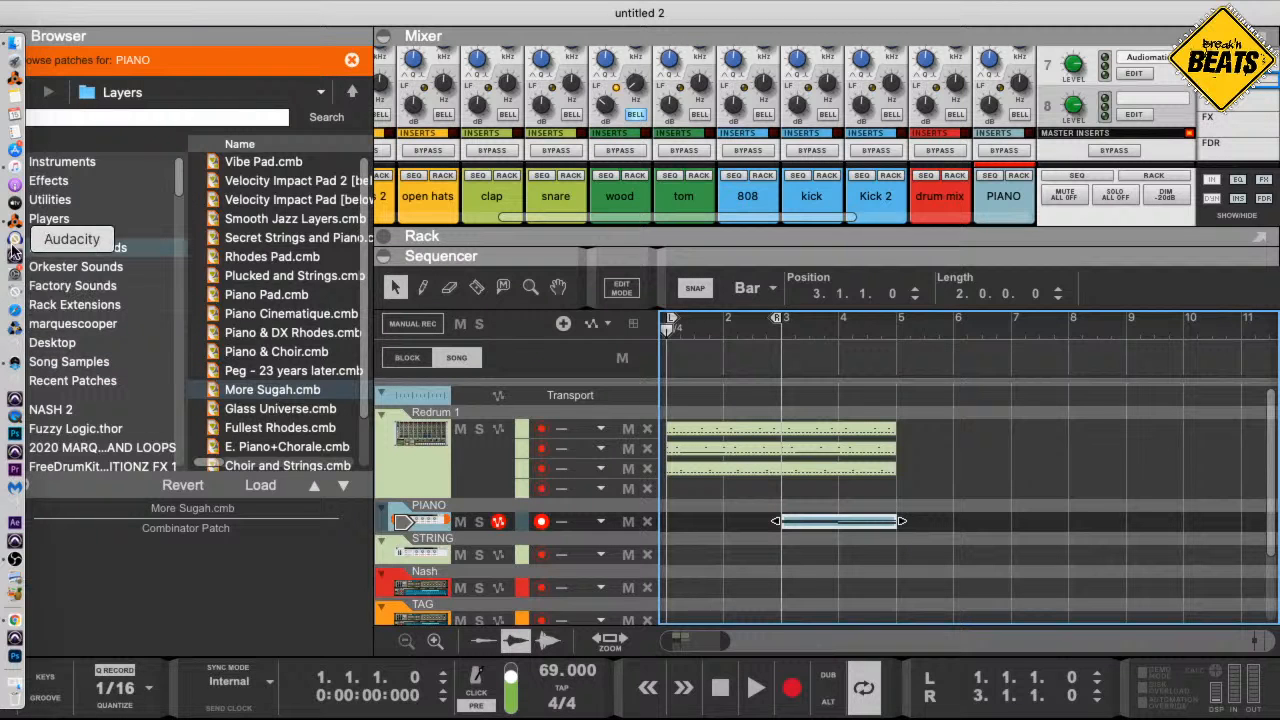
click(17, 172)
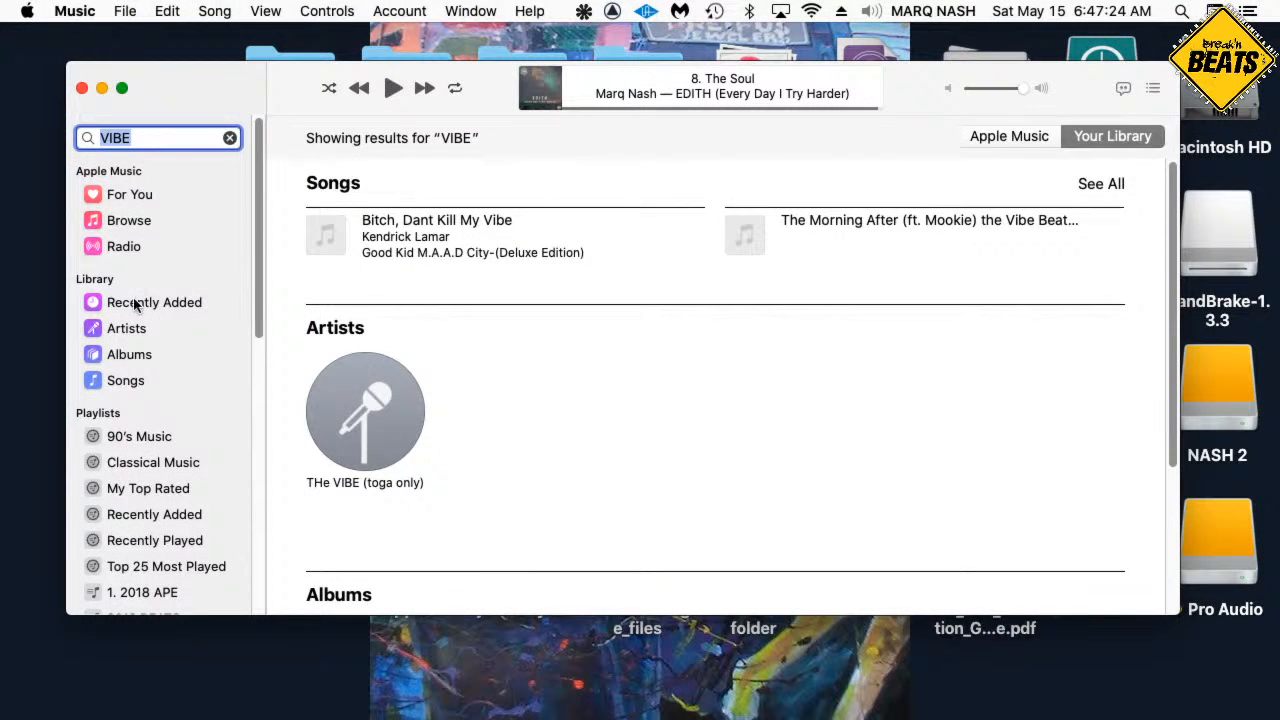
- Look through the 2020 playlists in the music library, including the album, 2020 BEATS and 2020 LANDR PLAYLIST
scroll(180, 540, down, 2)
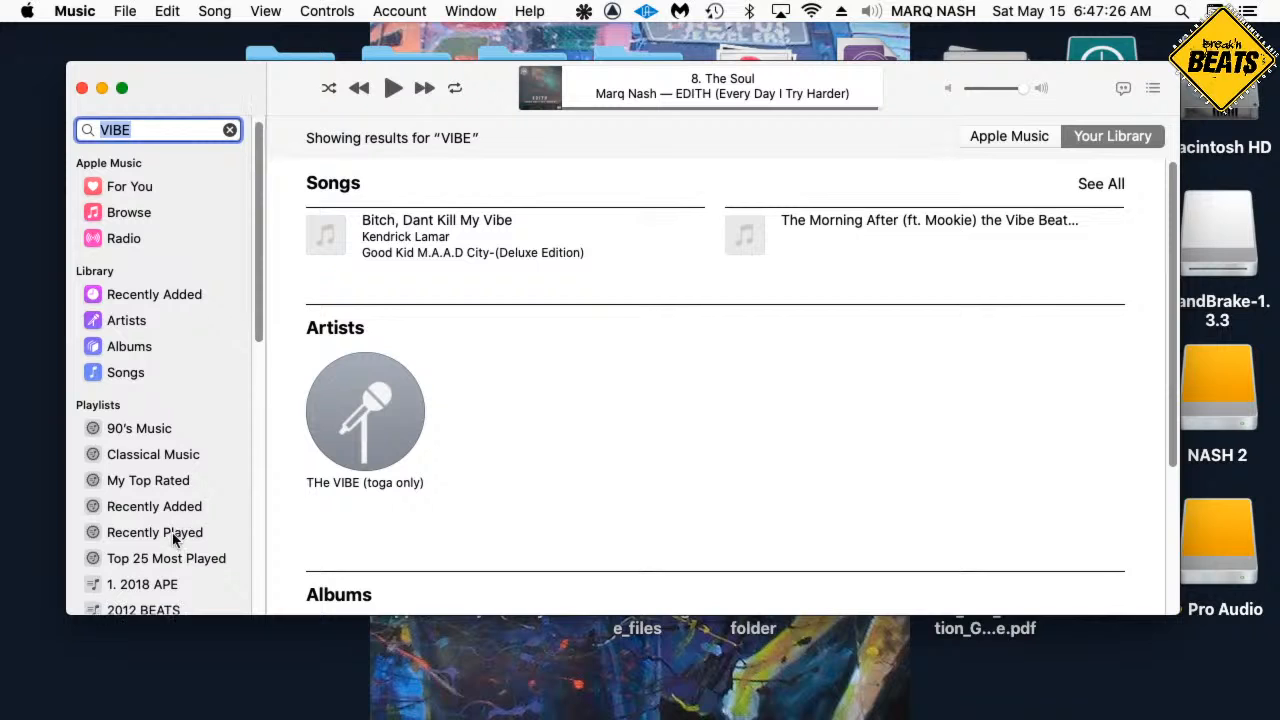
scroll(172, 541, down, 3)
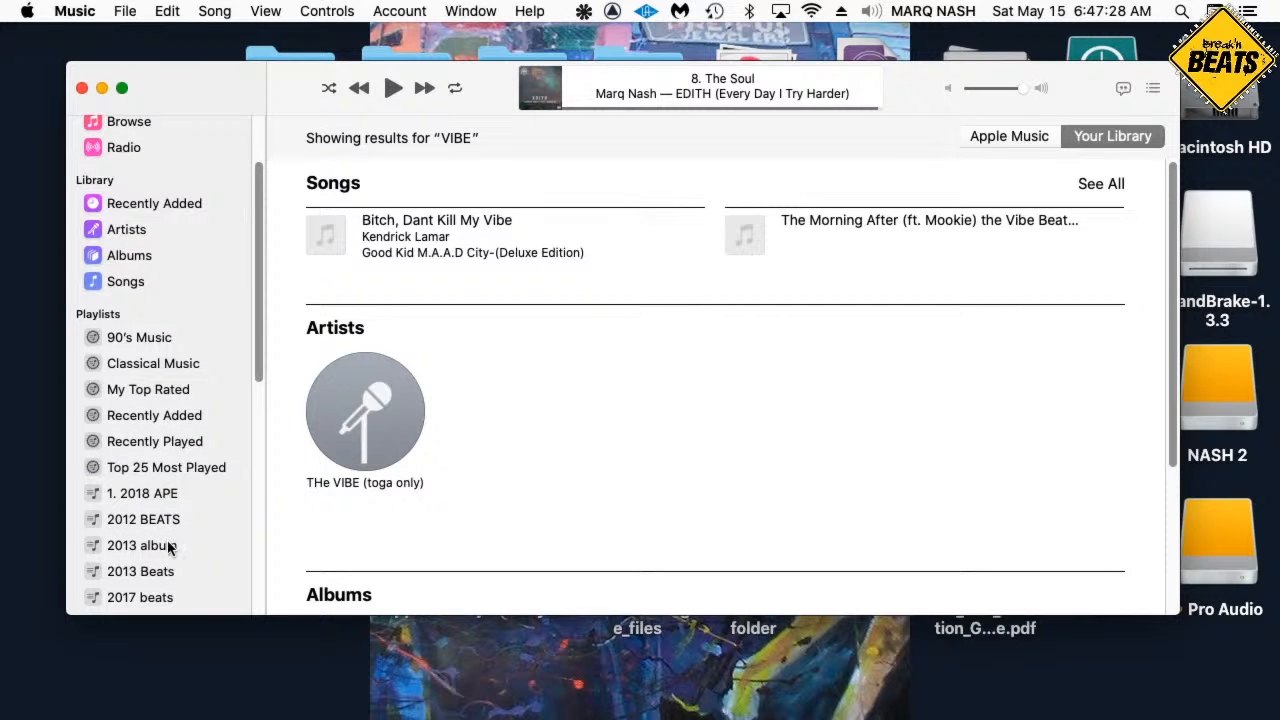
scroll(168, 546, down, 4)
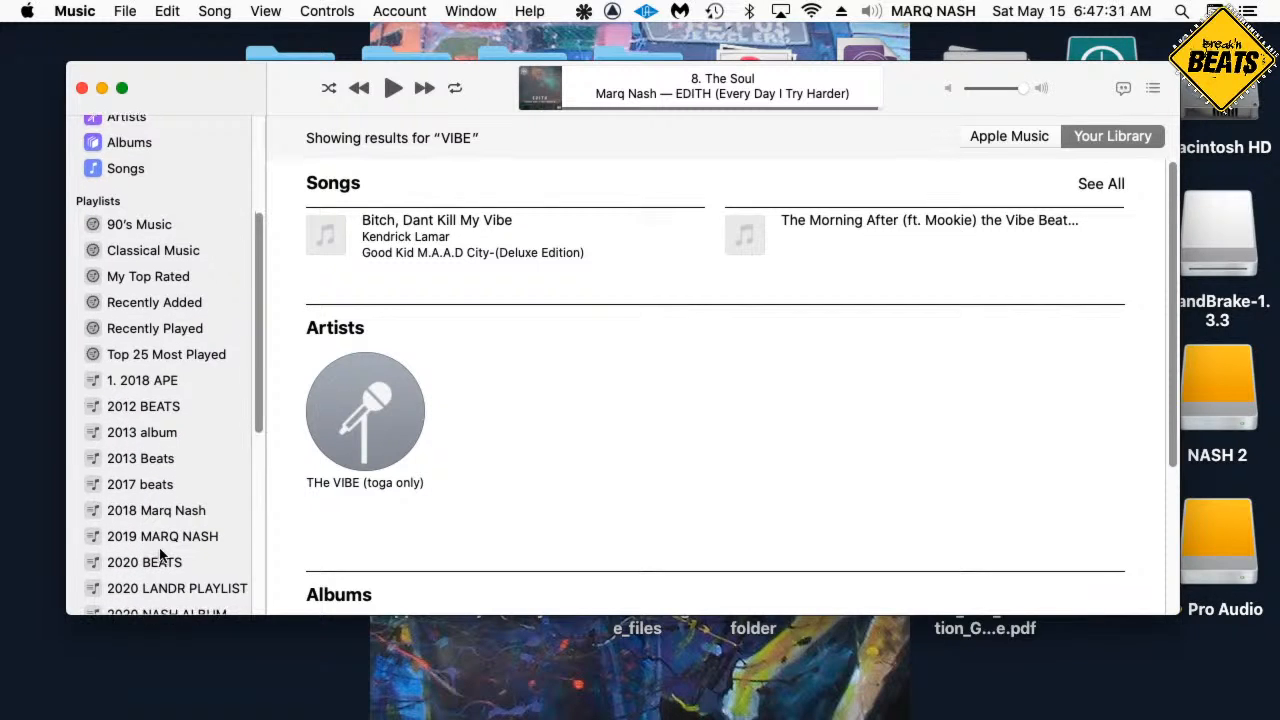
scroll(159, 547, down, 4)
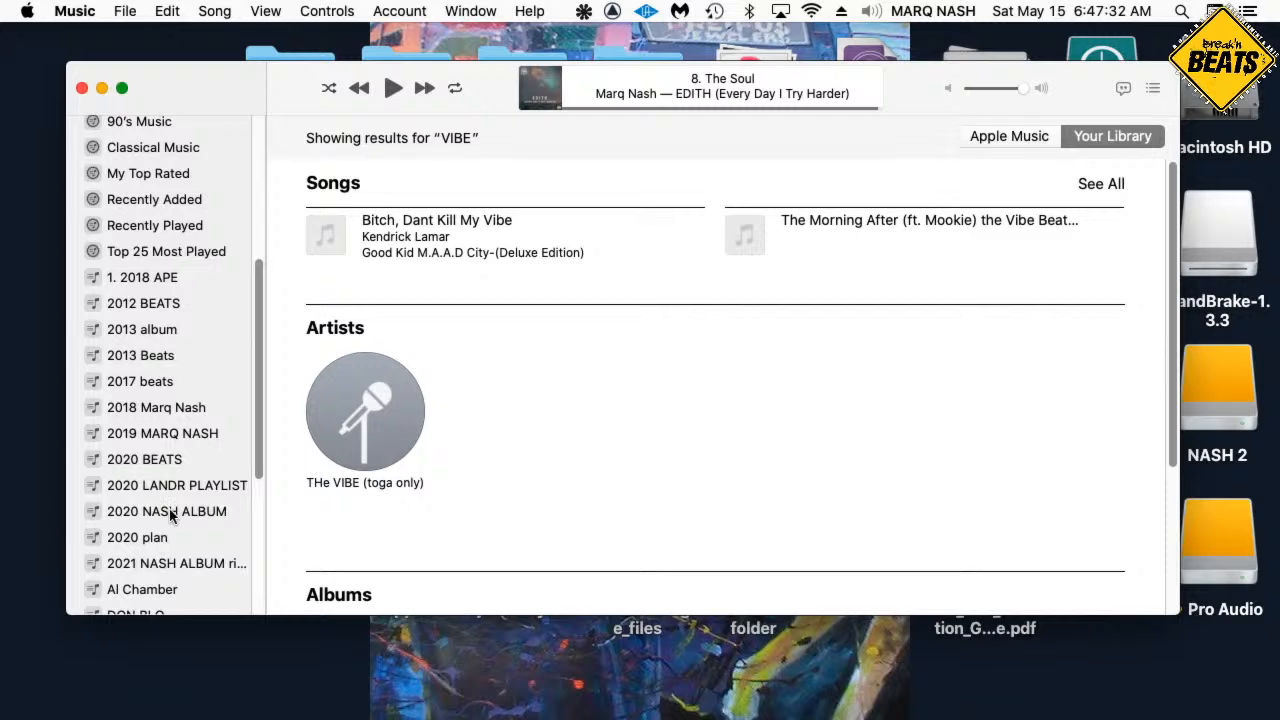
click(172, 512)
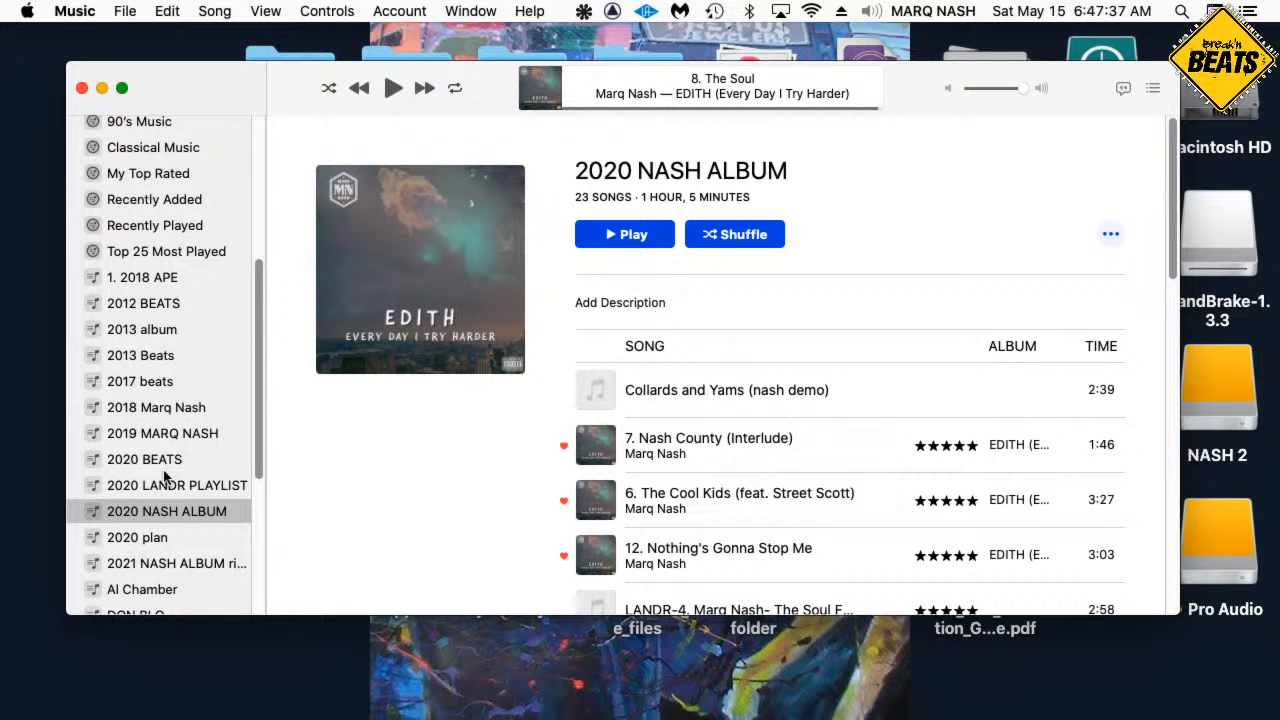
click(137, 461)
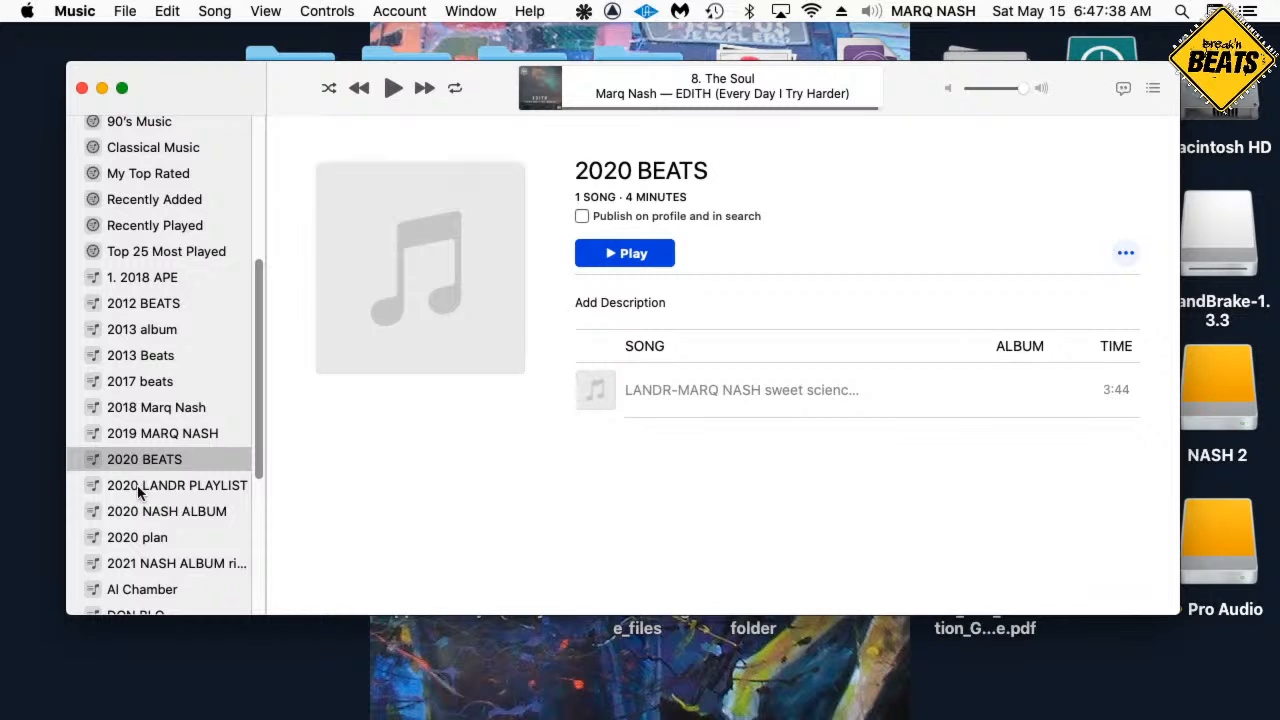
click(137, 485)
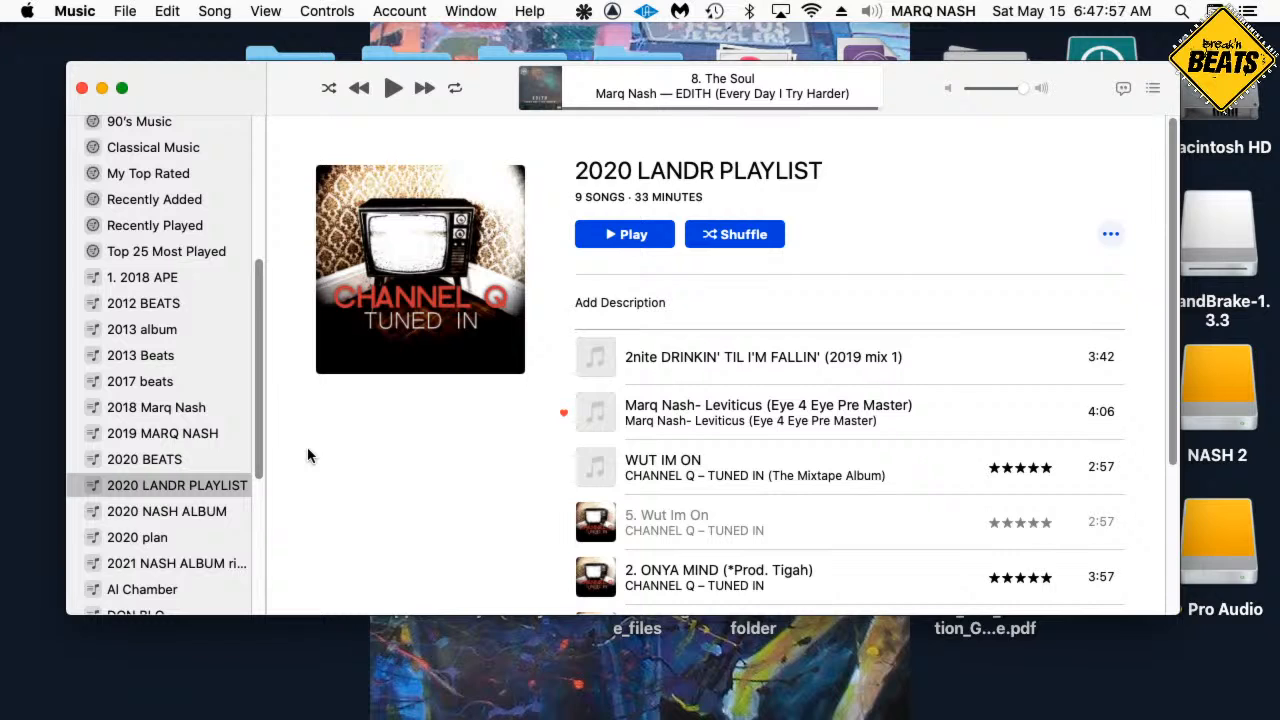
- Open the 2021 album playlist and play its first track, EDITH (Every Day I Try Harder)
scroll(173, 535, down, 1)
click(176, 529)
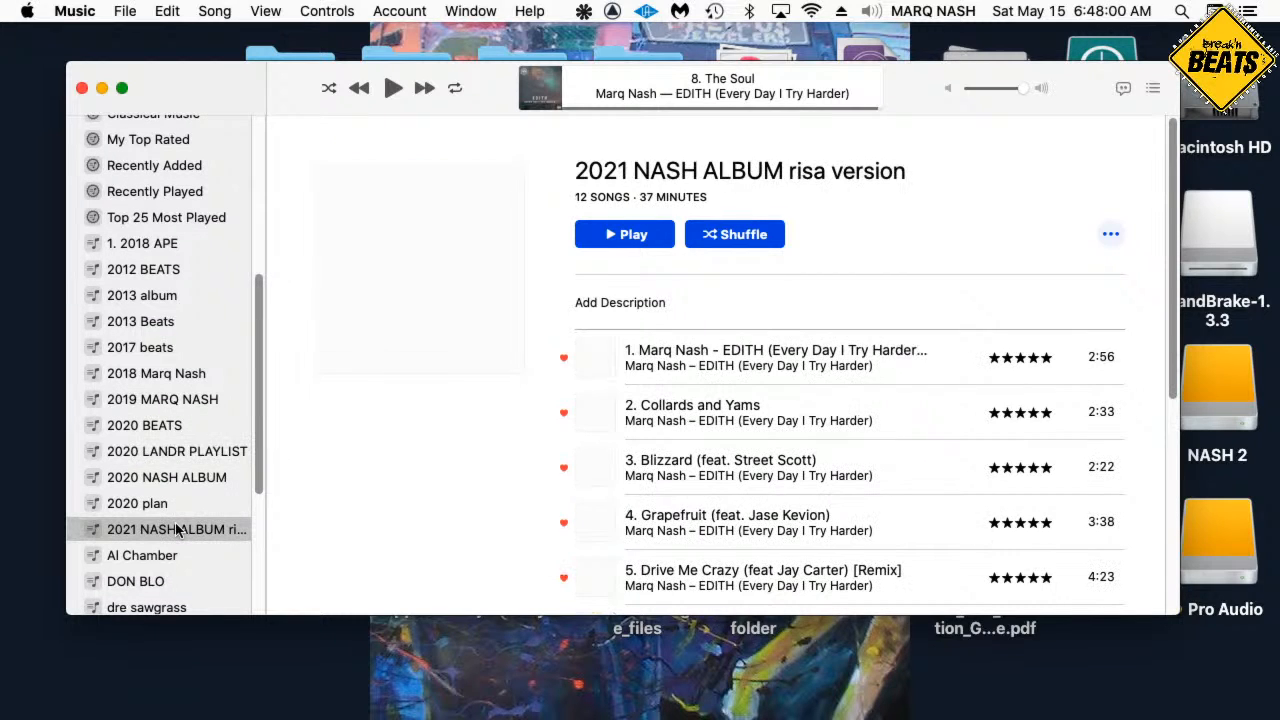
double_click(712, 368)
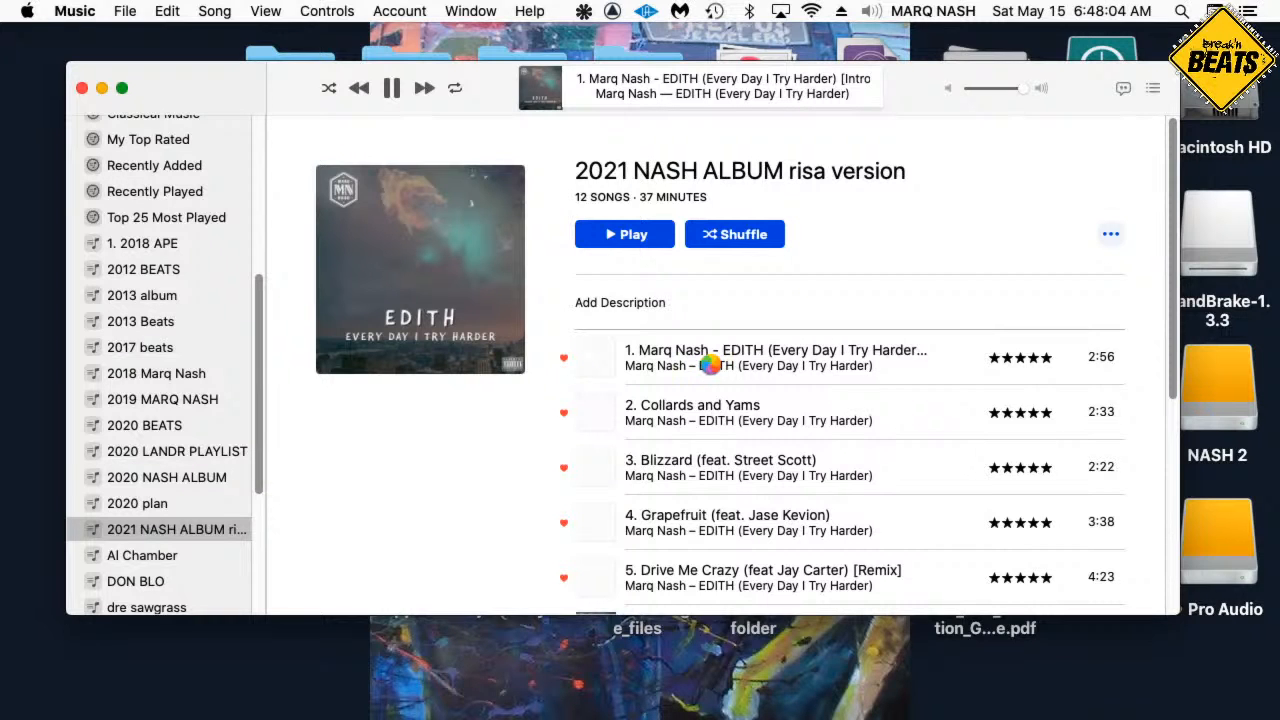
- Pause the album's first track and switch back to Reason
click(391, 88)
key(ctrl+Up)
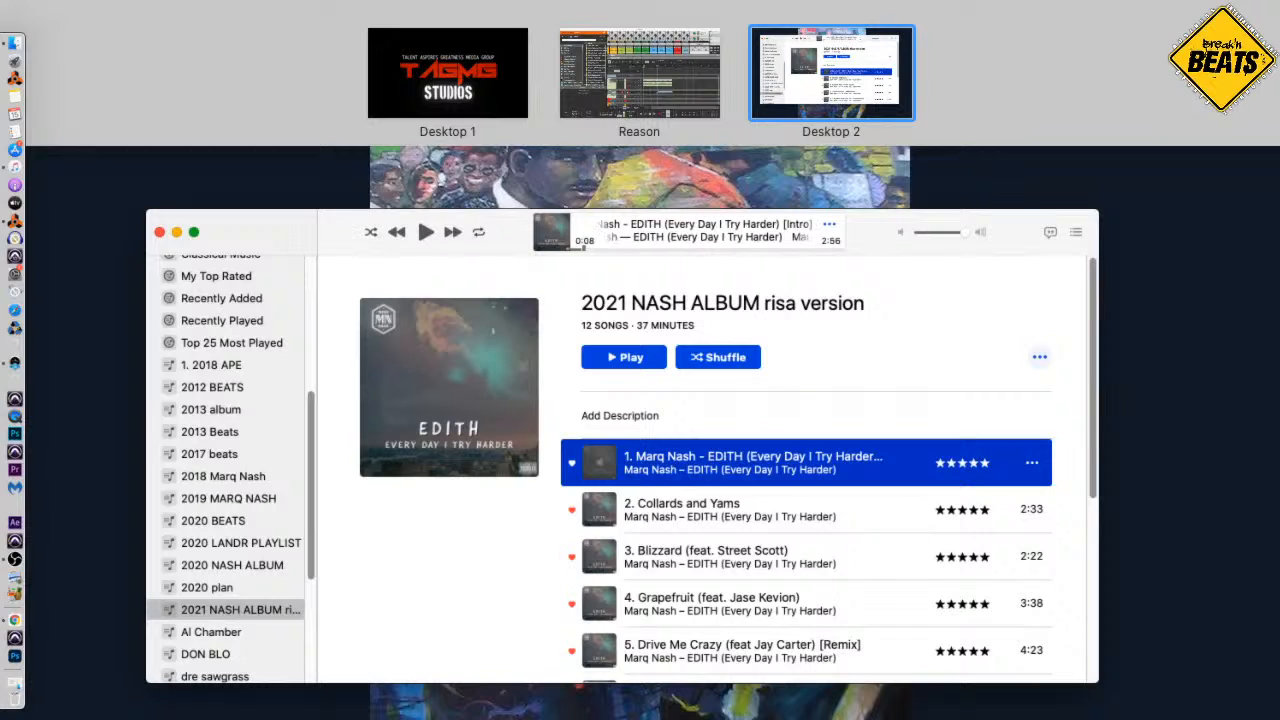
key(ctrl+Up)
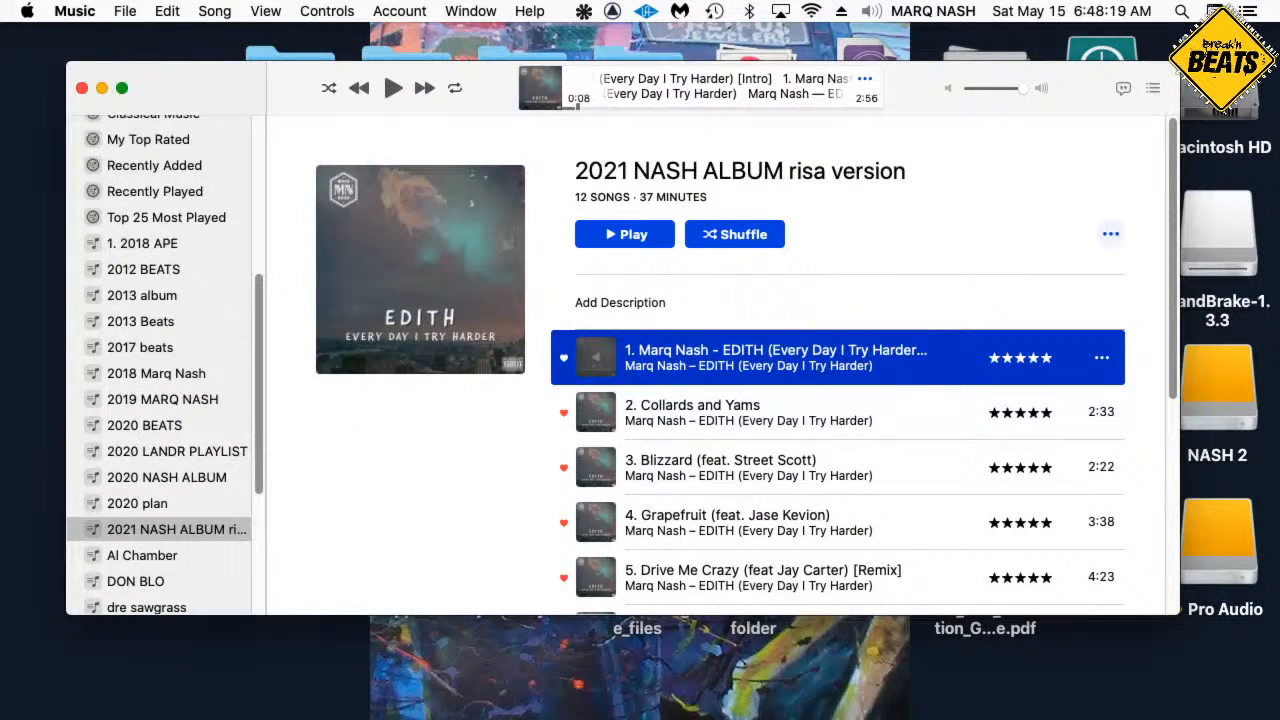
key(ctrl+Up)
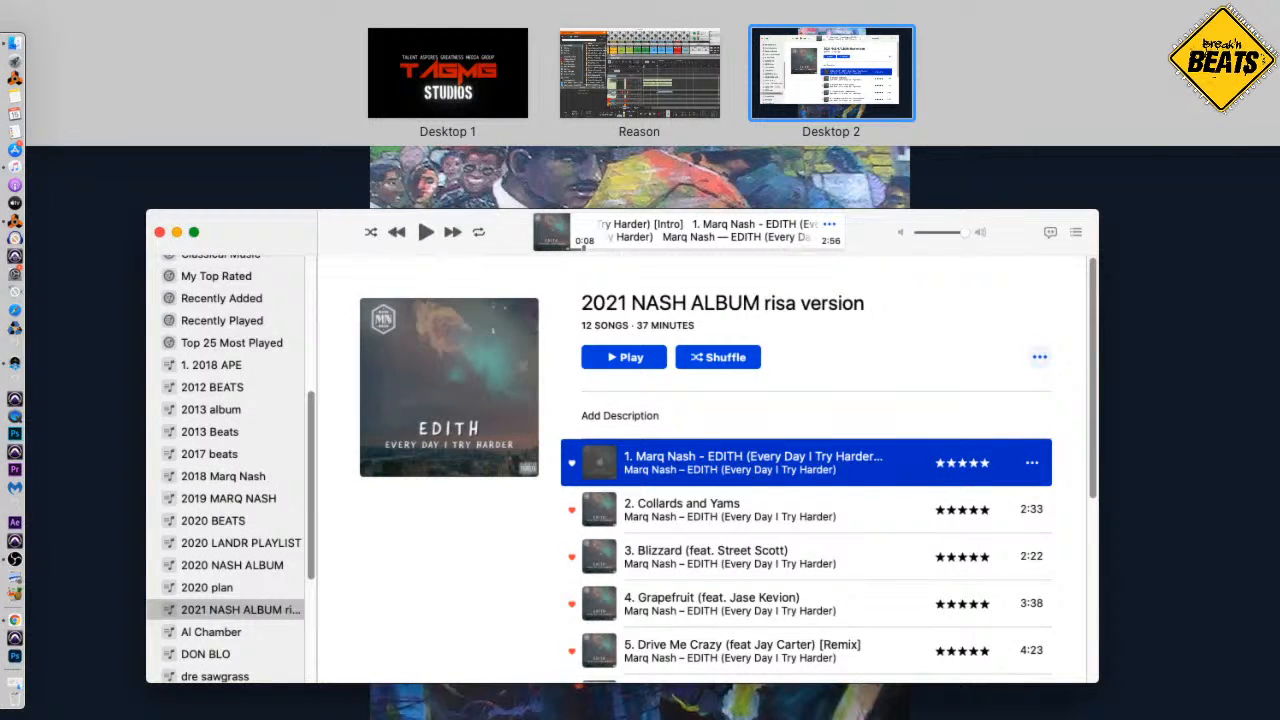
click(645, 113)
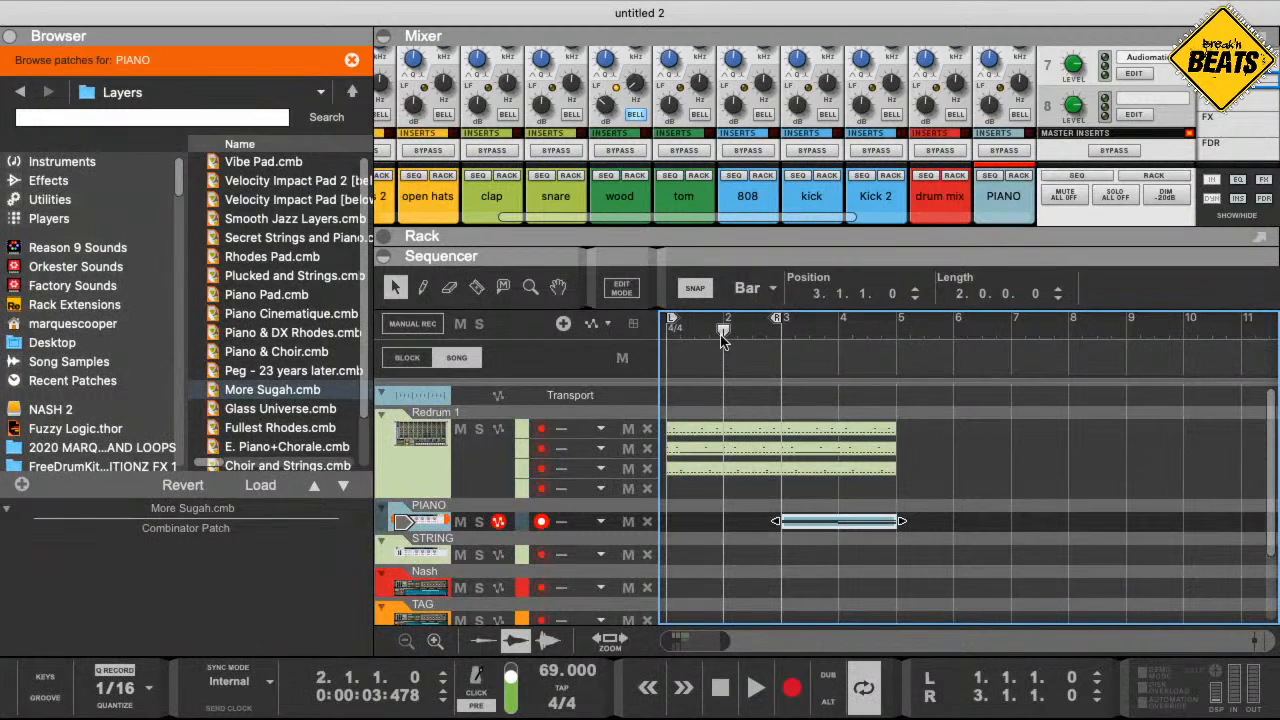
- Extend the loop's right locator to 5.1.1.0 and return the song position to the start
click(684, 338)
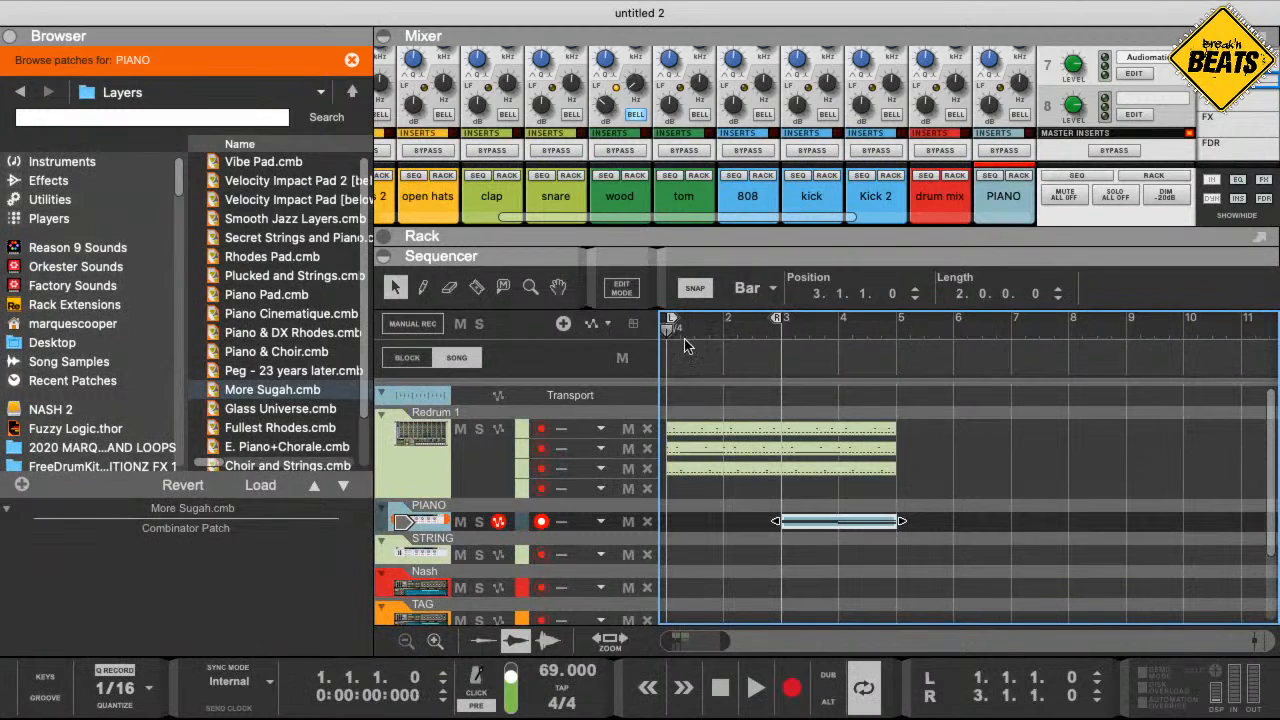
drag(780, 330, 888, 352)
click(781, 334)
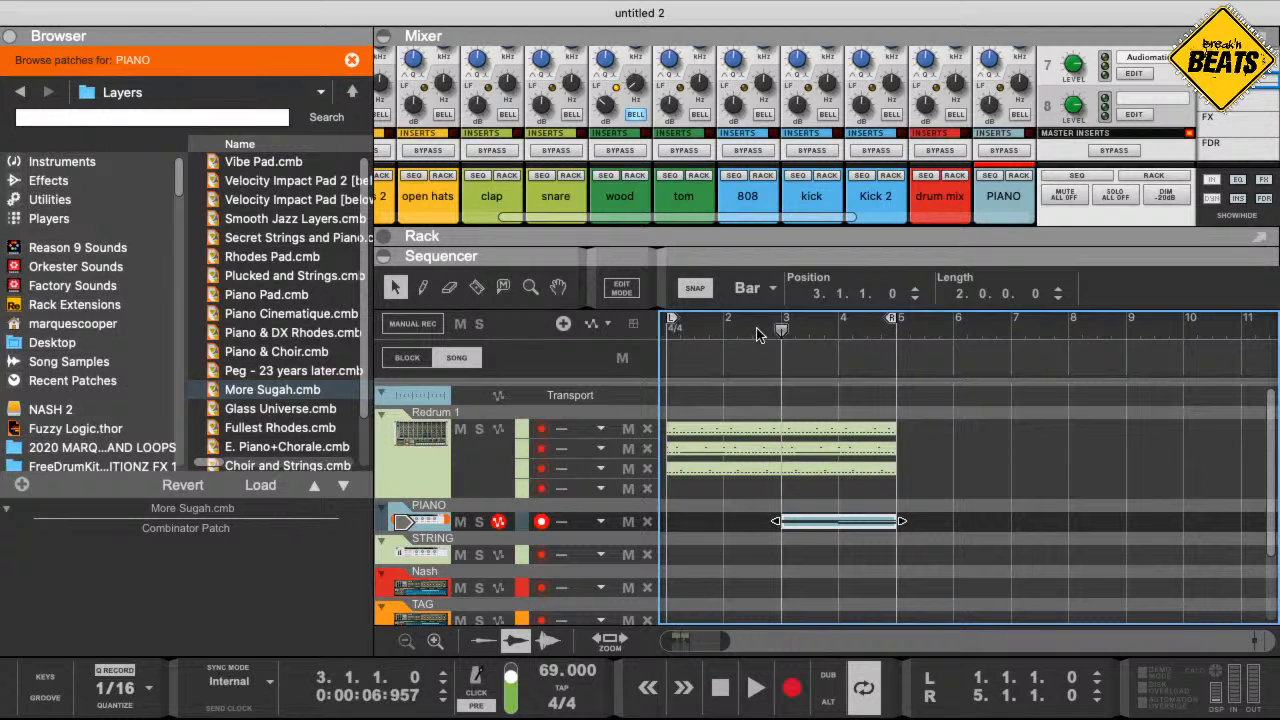
click(676, 335)
- Play the loop while duplicating the two-bar PIANO clip to position 1.1.1.0, and stop playback
key(space)
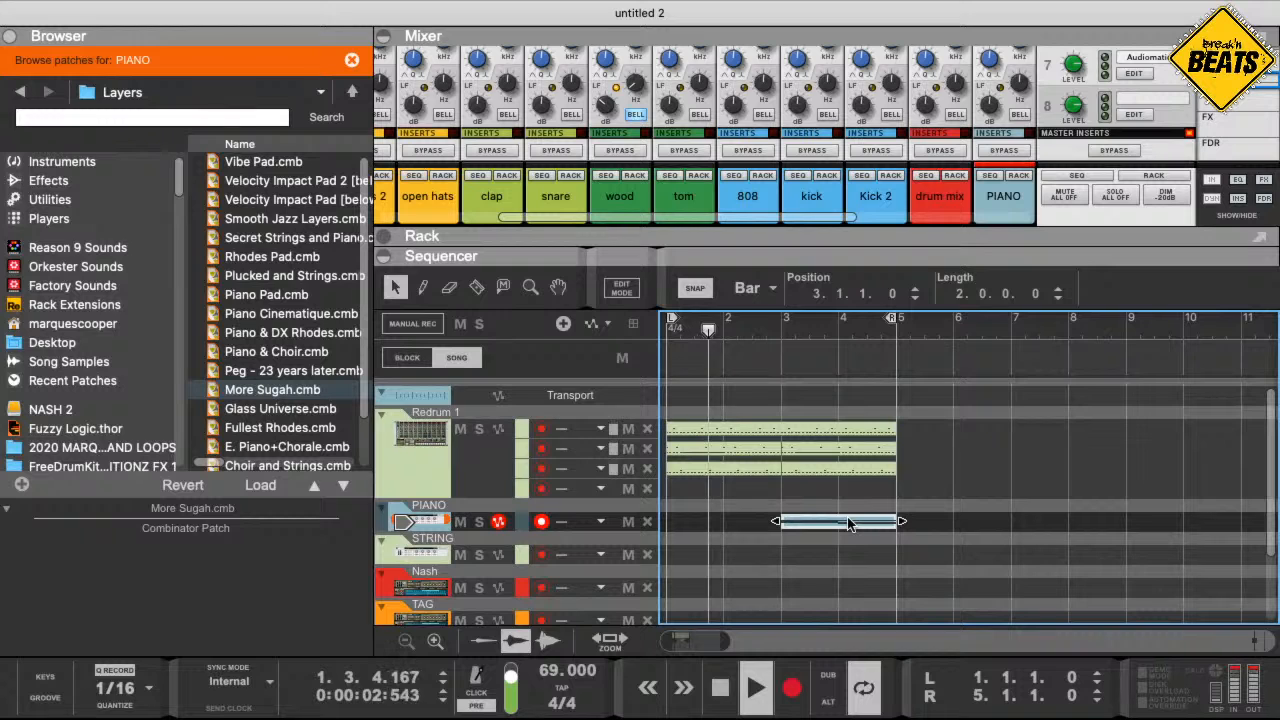
drag(848, 524, 649, 495)
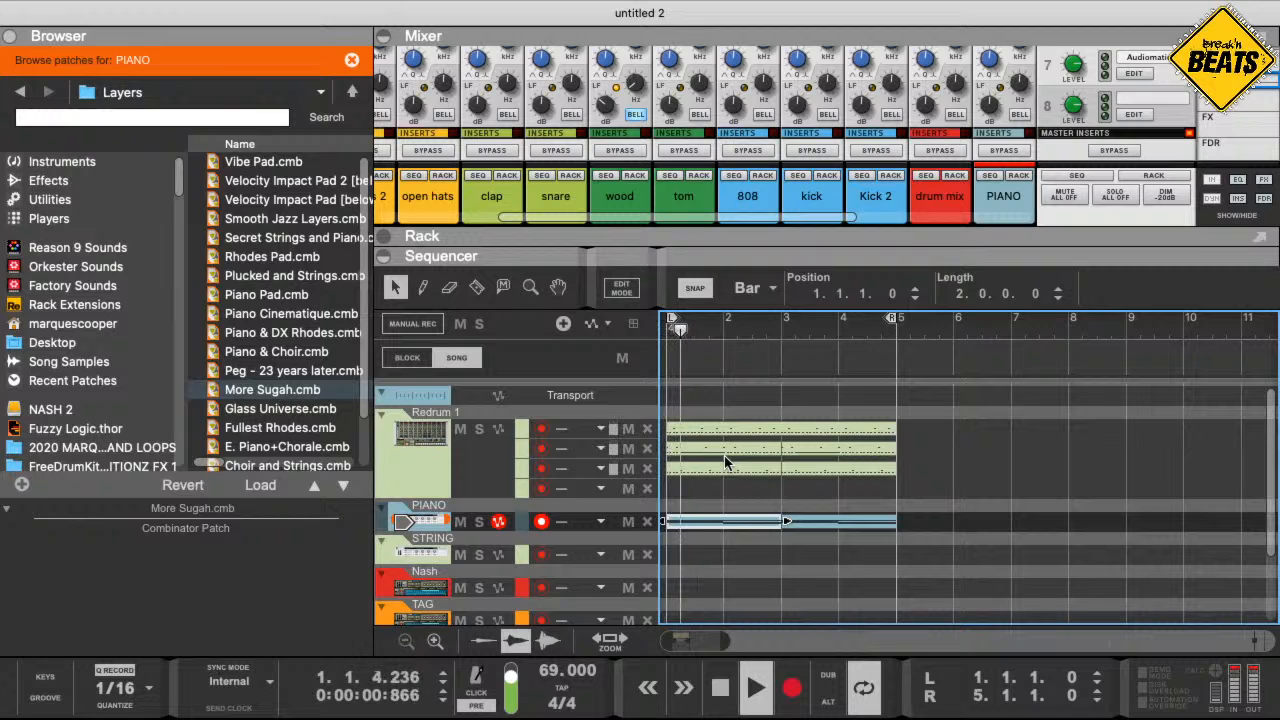
click(720, 690)
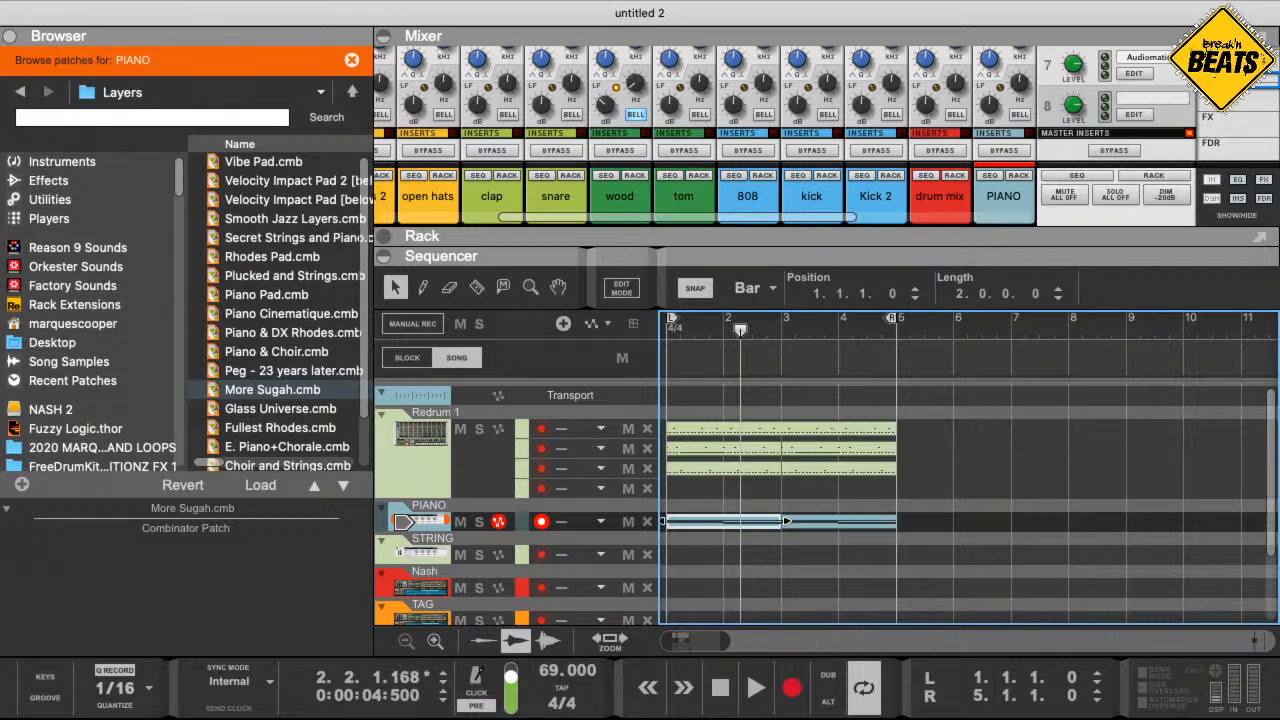
- Take the Reason window out of full screen and bring the Music window to the front
key(super+Tab)
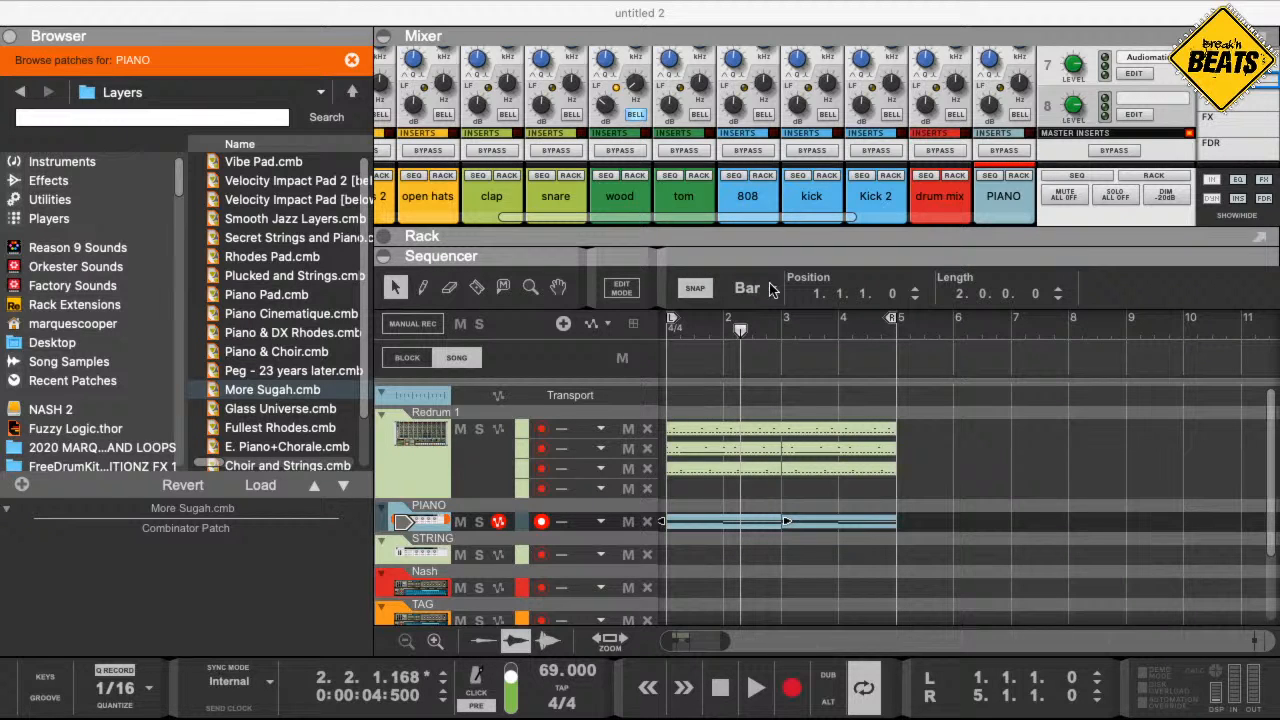
click(226, 10)
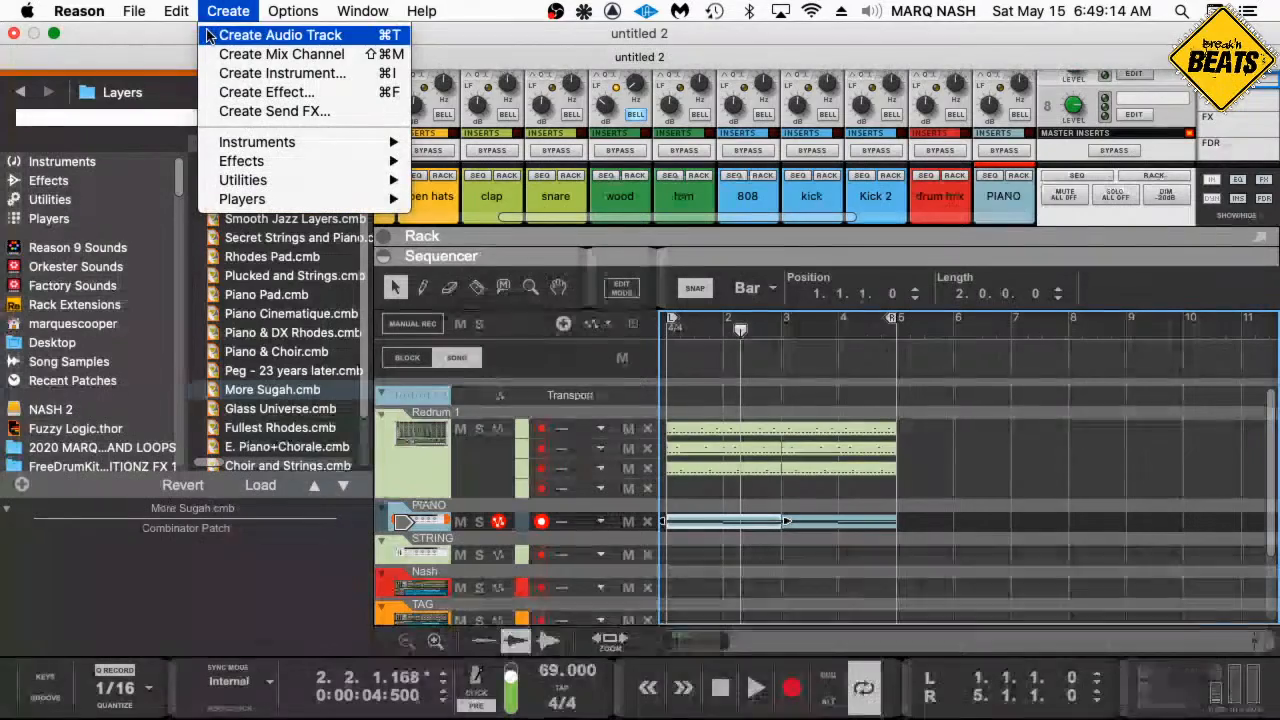
click(92, 38)
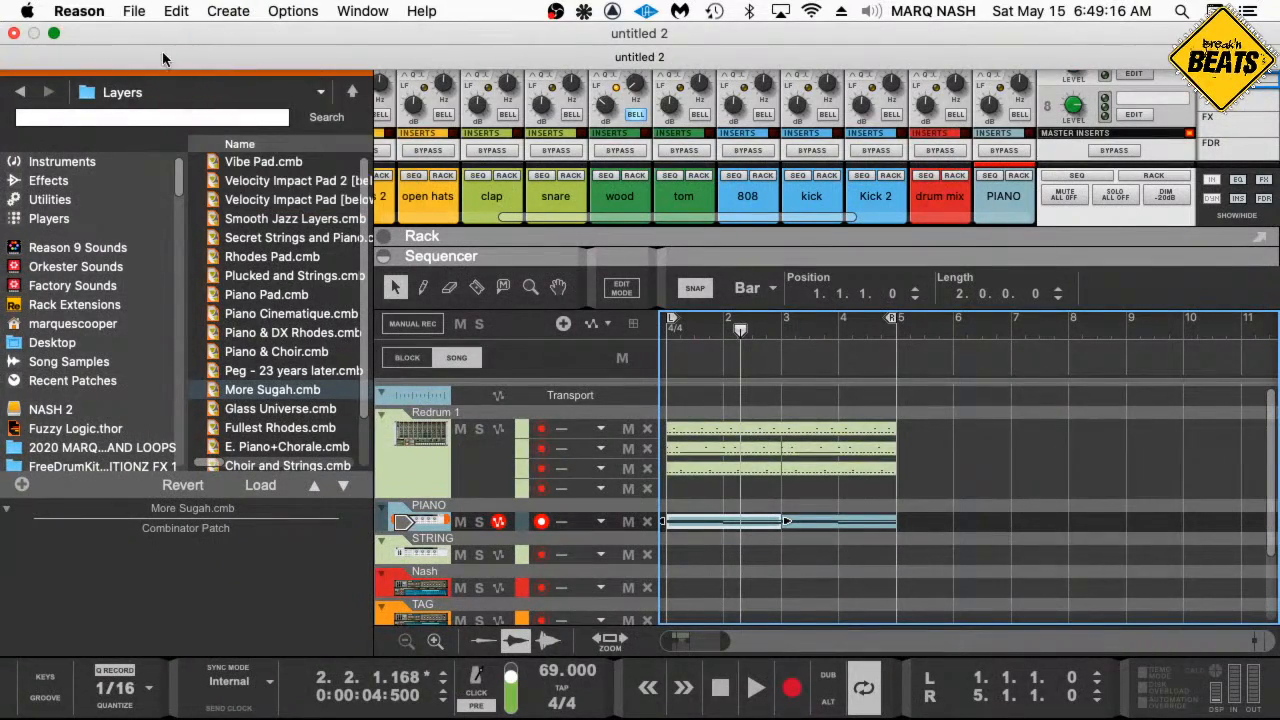
click(54, 34)
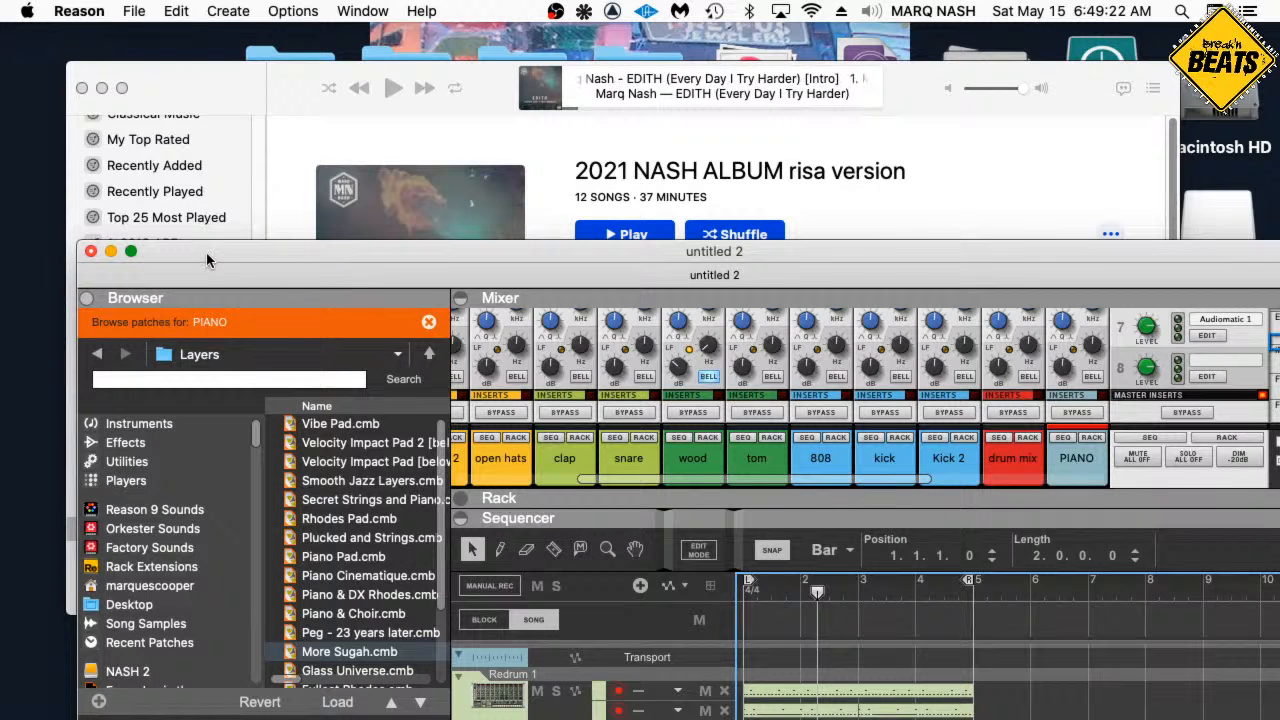
drag(226, 247, 225, 247)
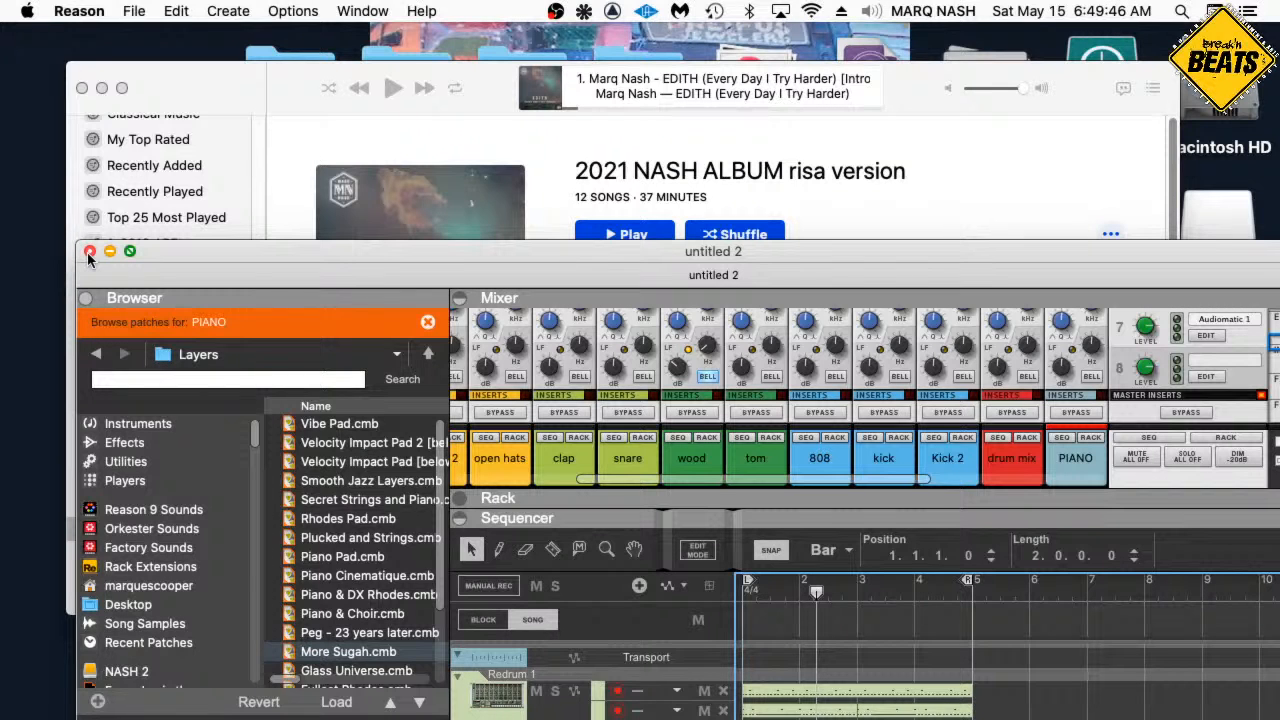
click(220, 211)
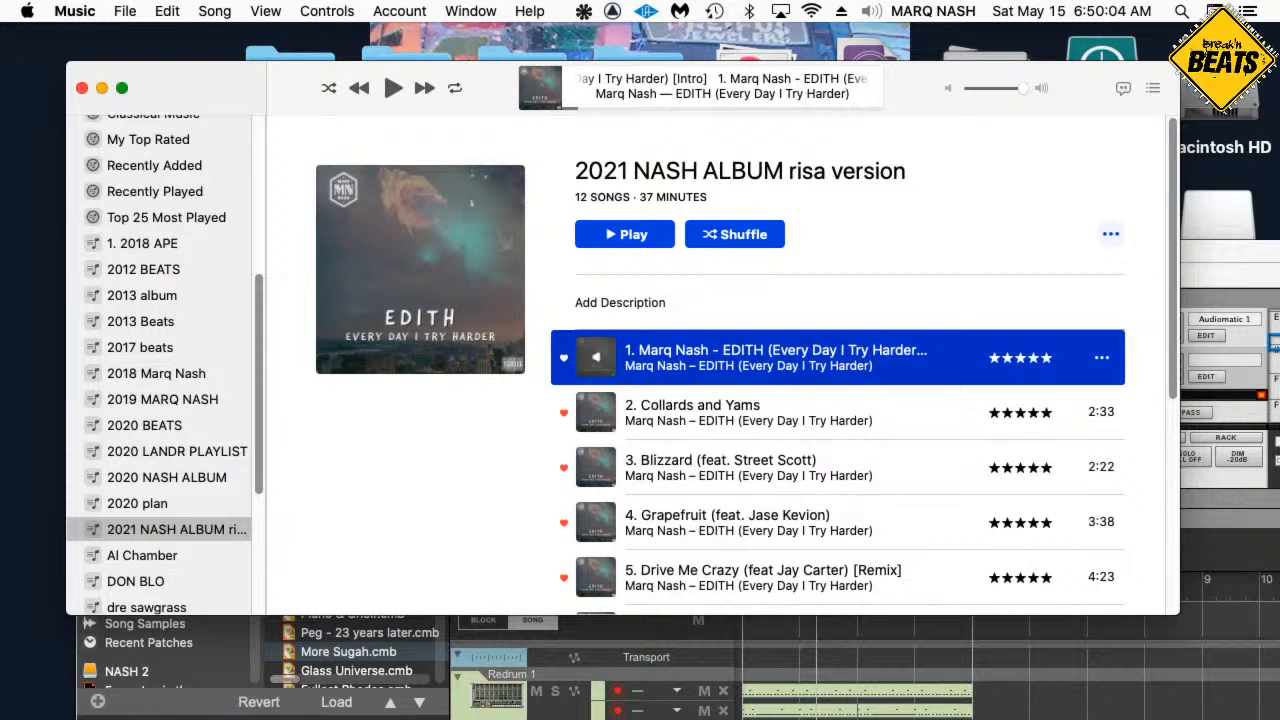
key(super+Tab)
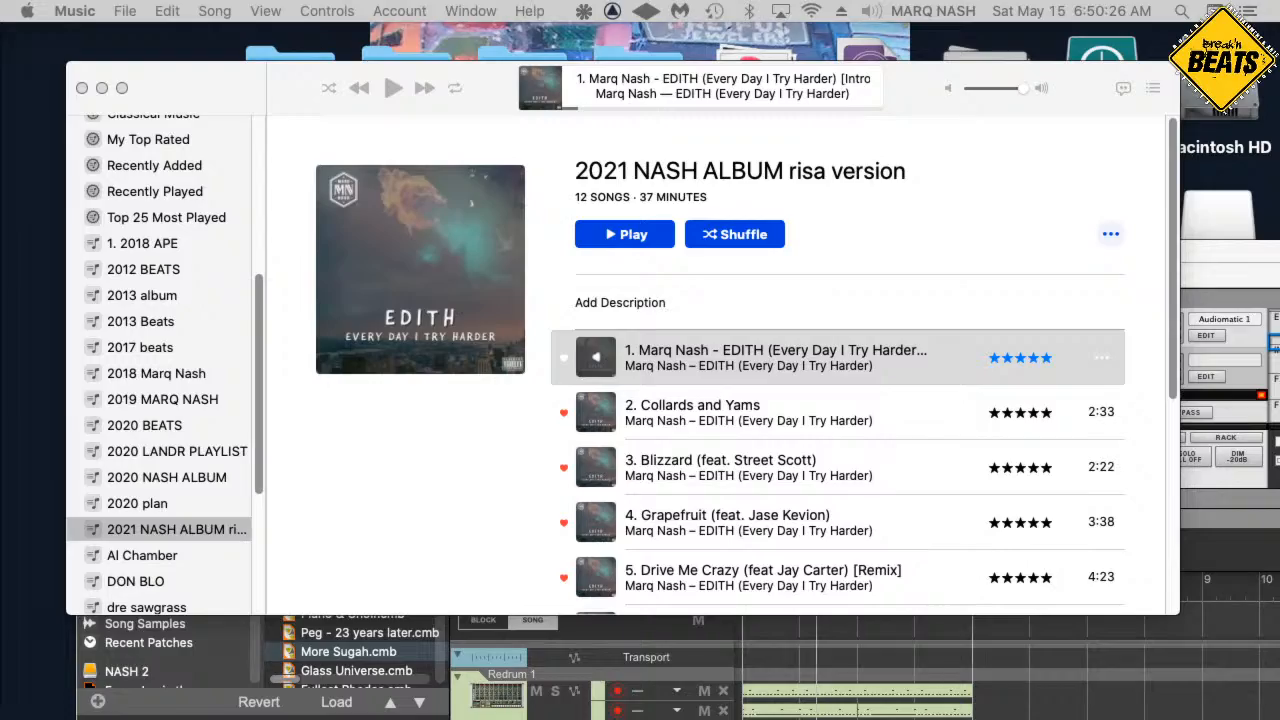
key(ctrl+Up)
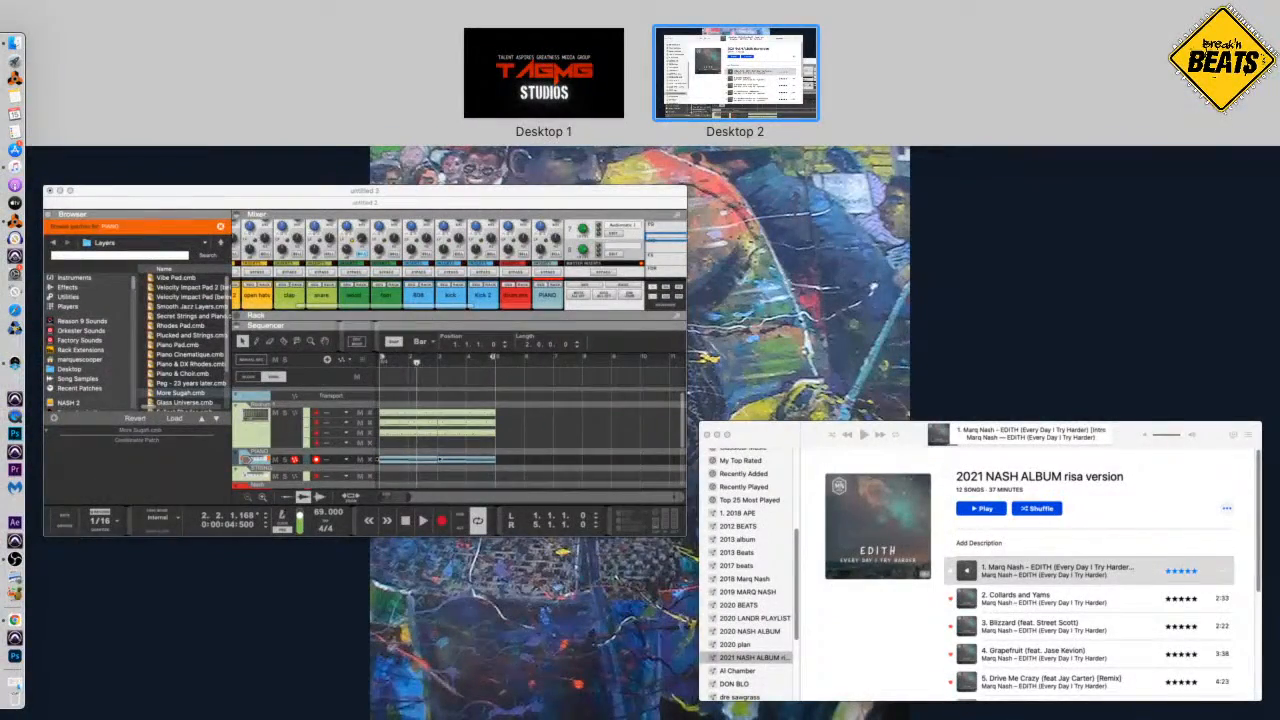
key(ctrl+Up)
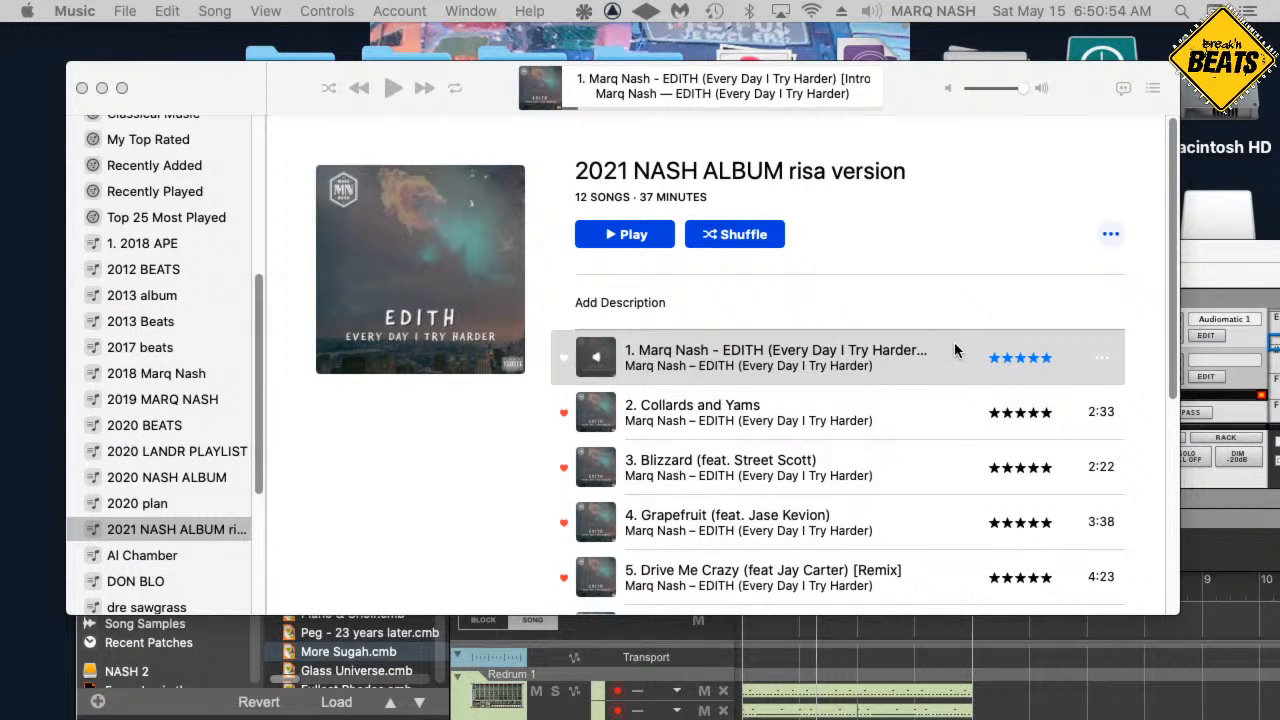
- Find track 9, Momma Proud, in the album playlist, listen to part of it and pause it
scroll(954, 342, down, 2)
scroll(952, 357, down, 3)
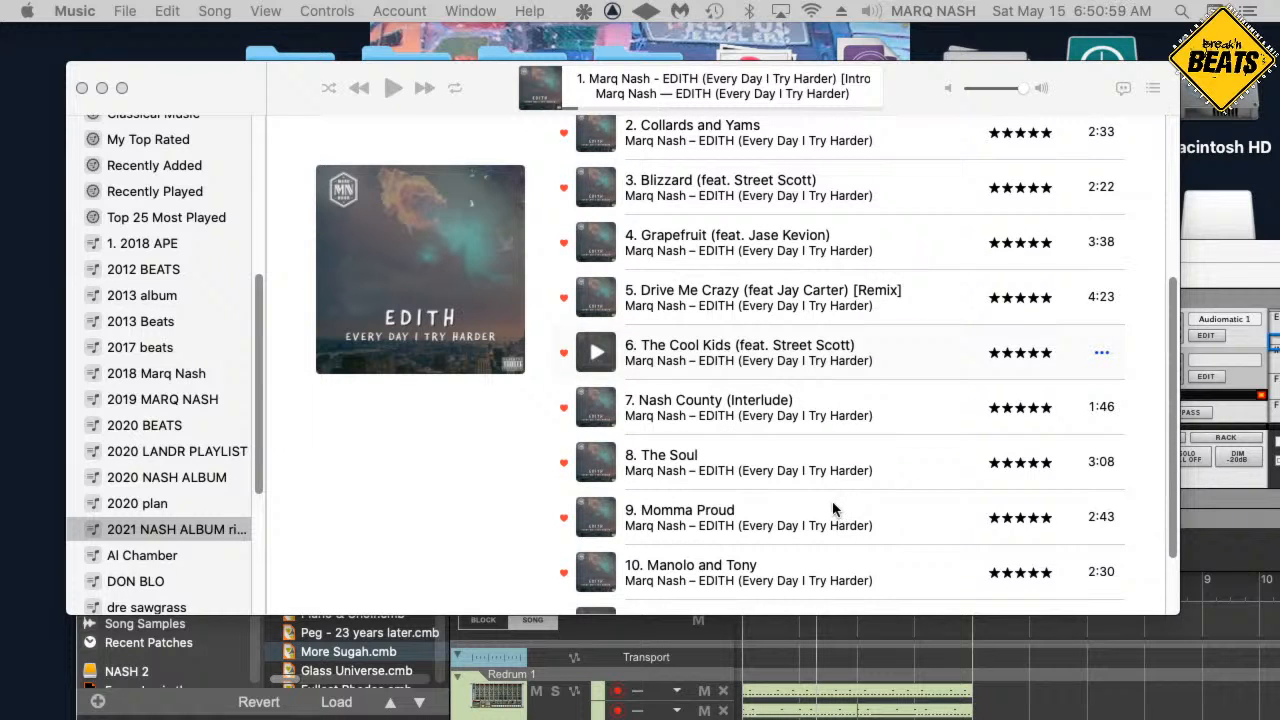
click(781, 520)
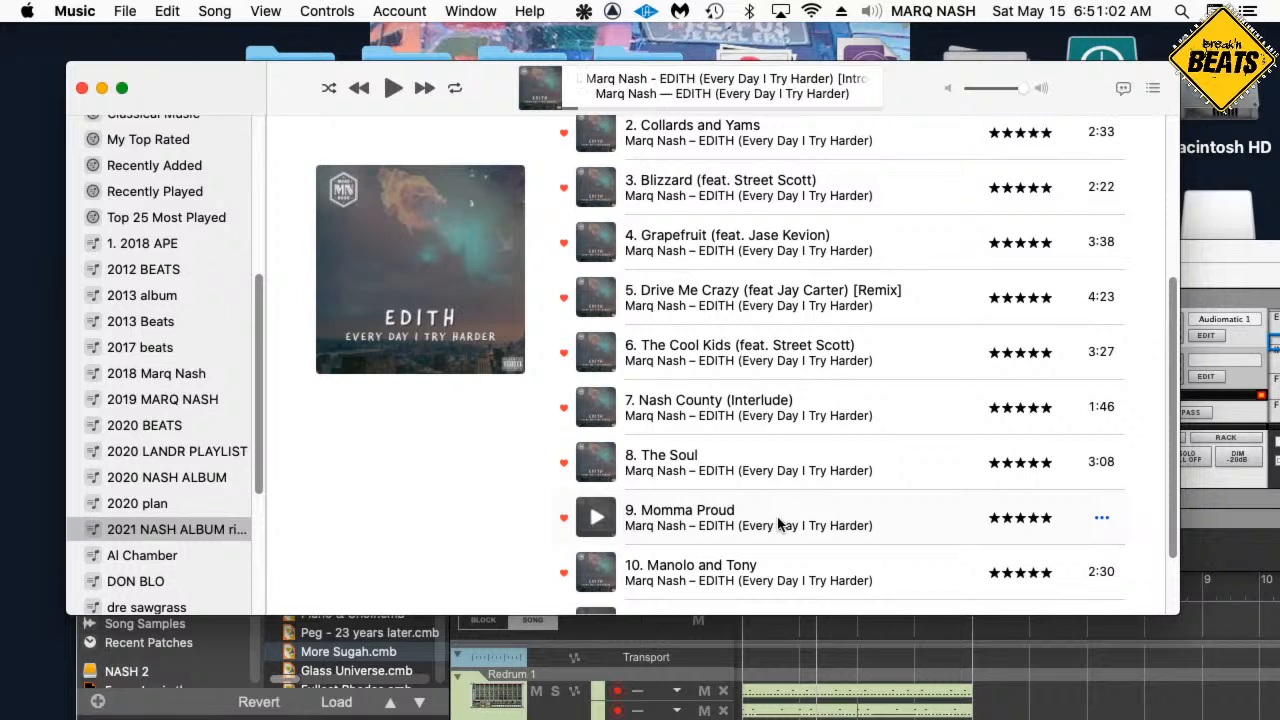
click(767, 522)
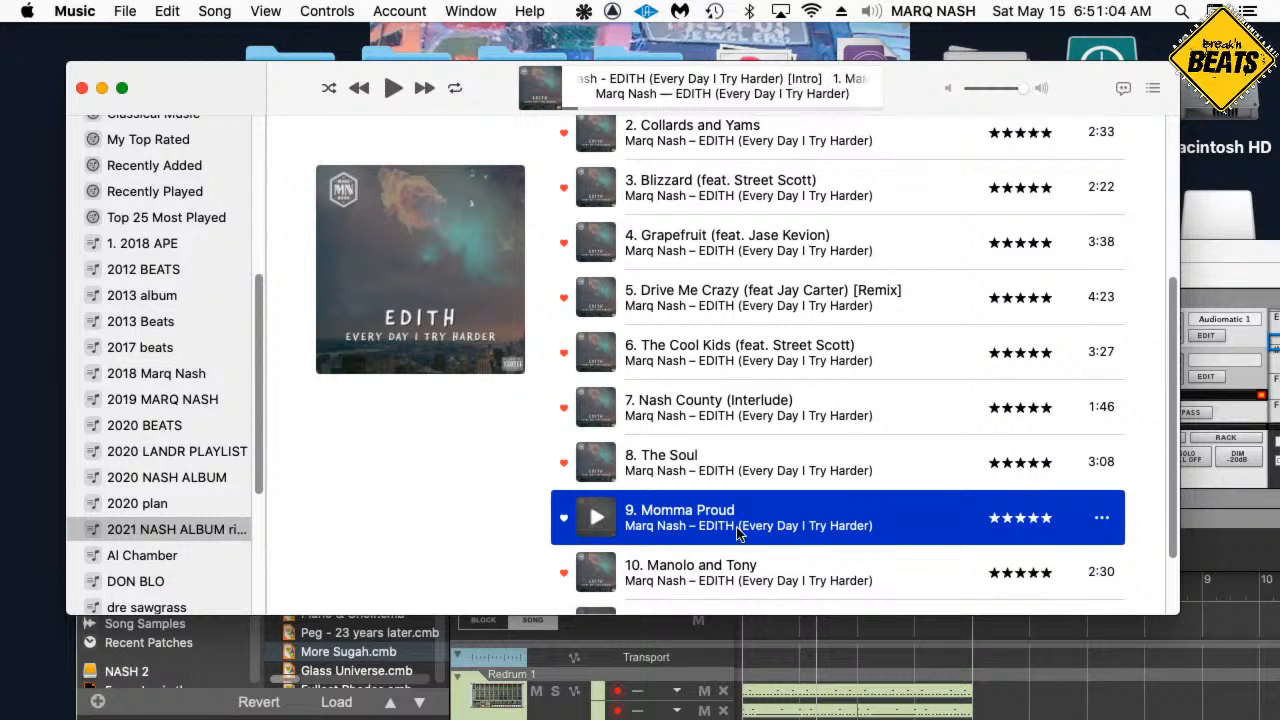
double_click(673, 535)
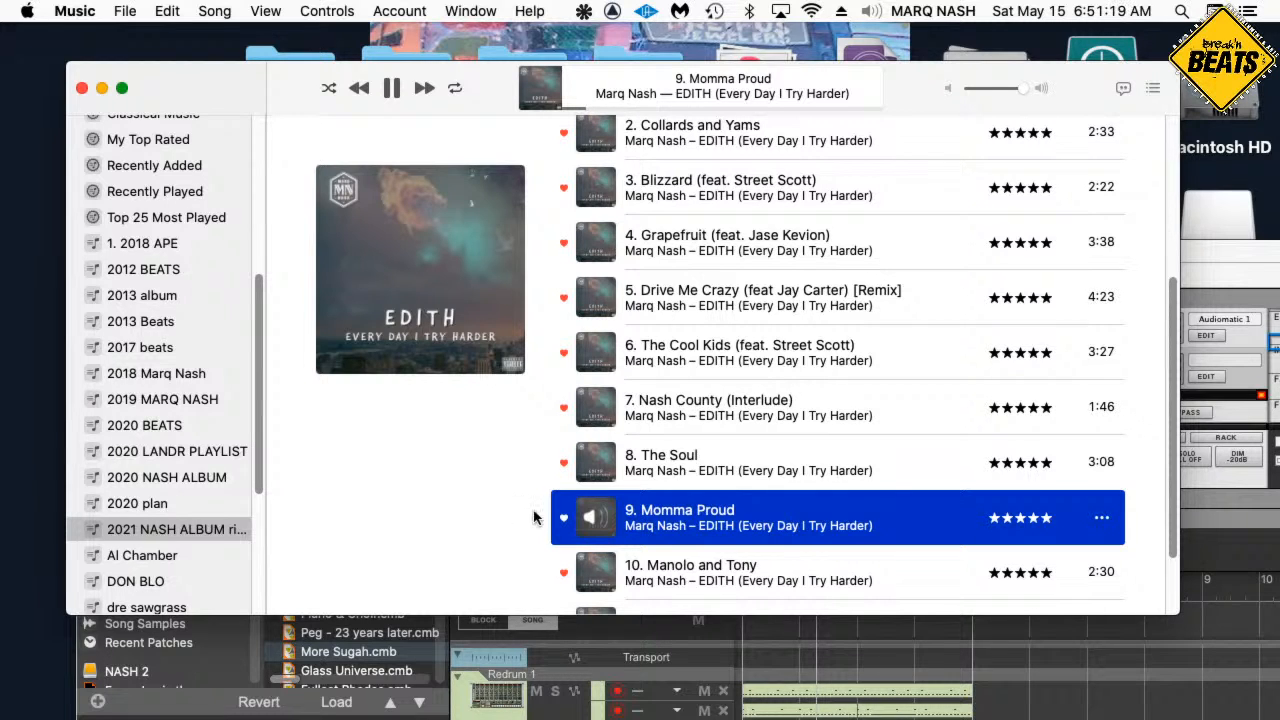
click(596, 517)
- Play a few seconds of track 2, Collards and Yams, and pause it
scroll(596, 407, up, 5)
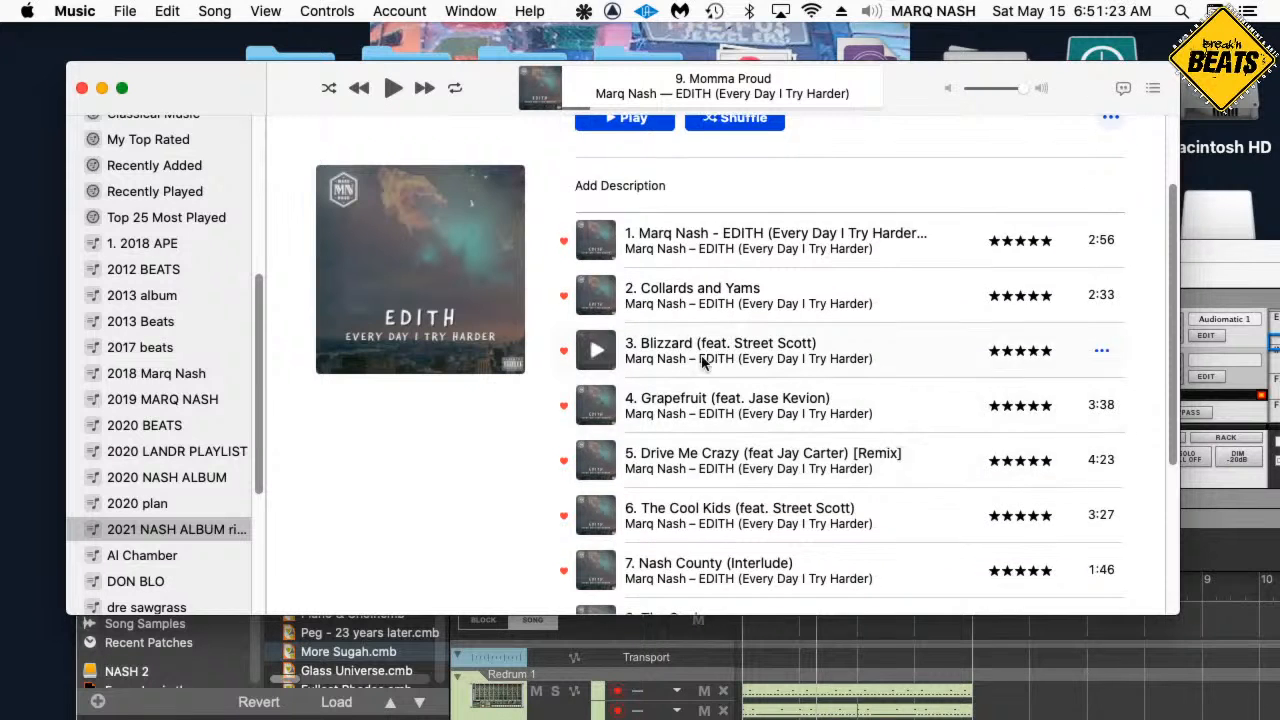
click(615, 418)
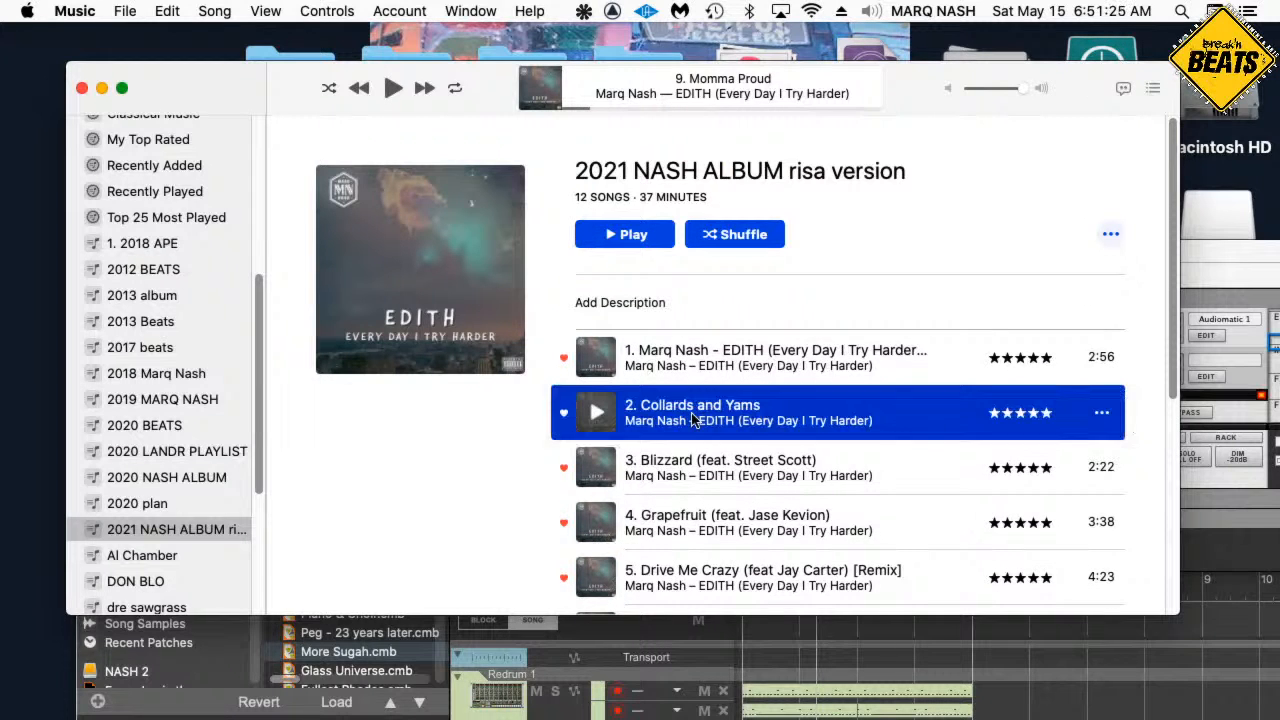
click(597, 413)
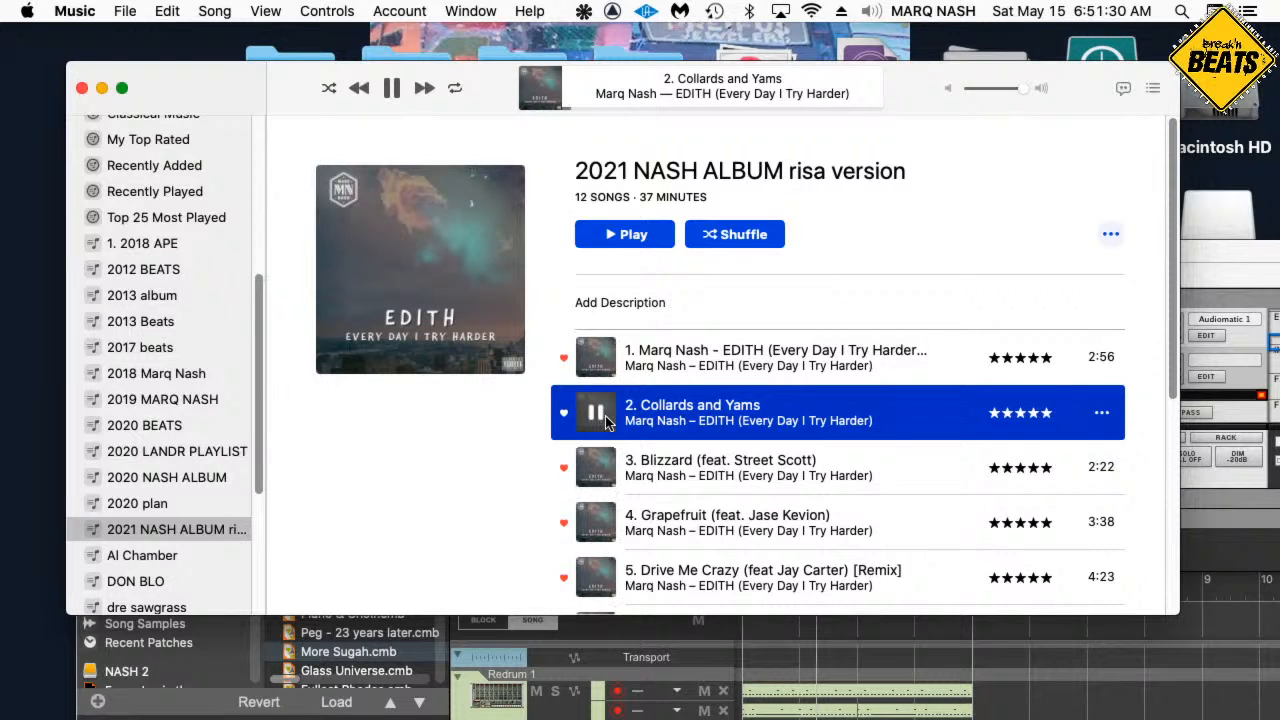
click(597, 413)
- Minimize the Reason window and return to the Music window
click(876, 640)
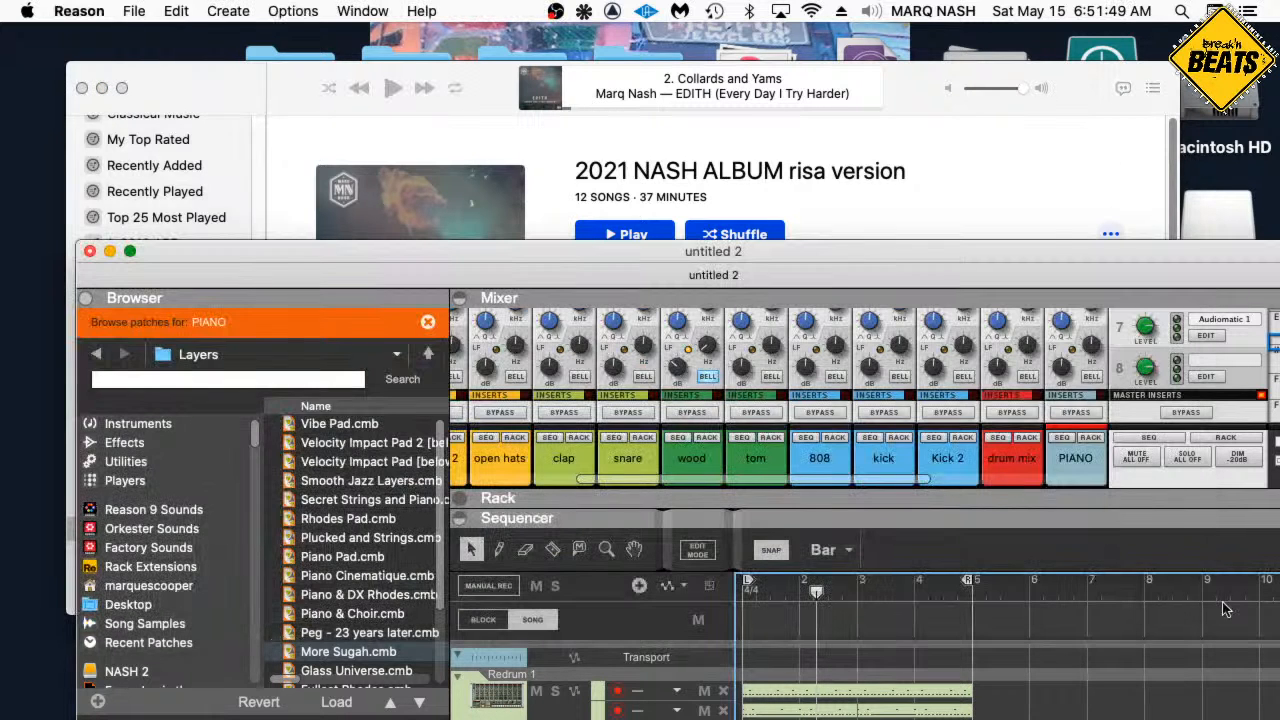
key(ctrl+Up)
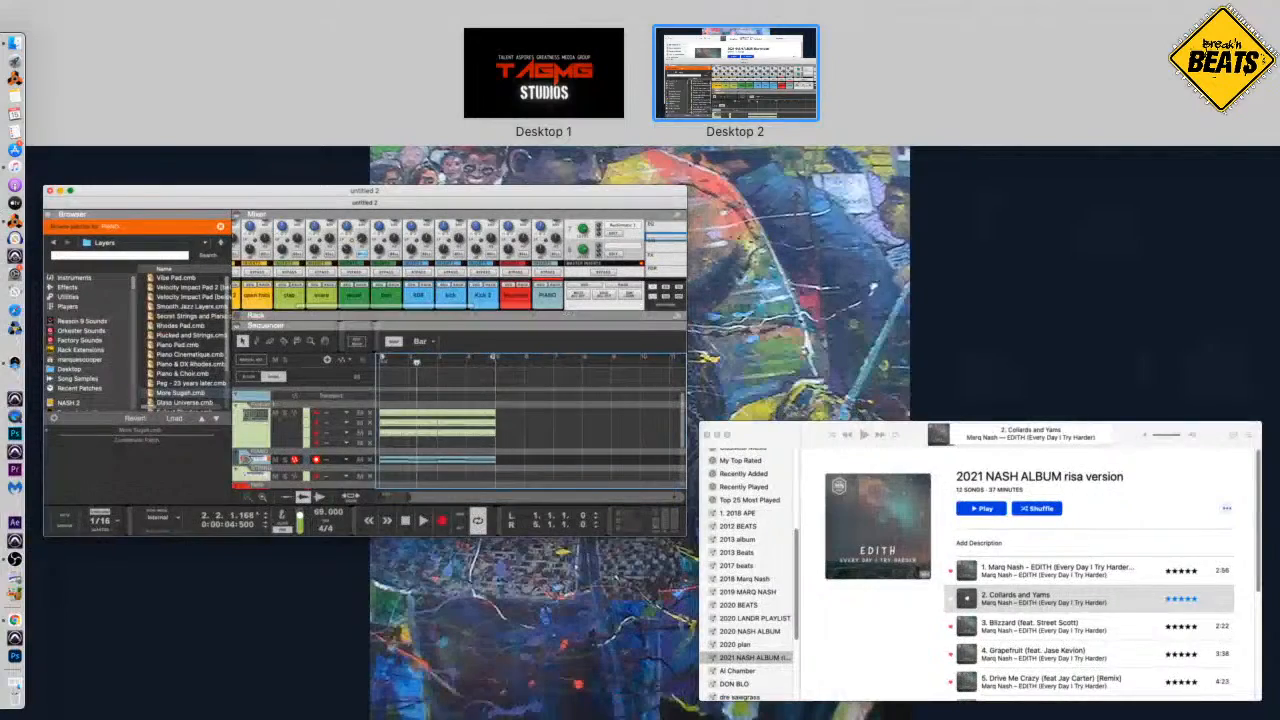
key(ctrl+Up)
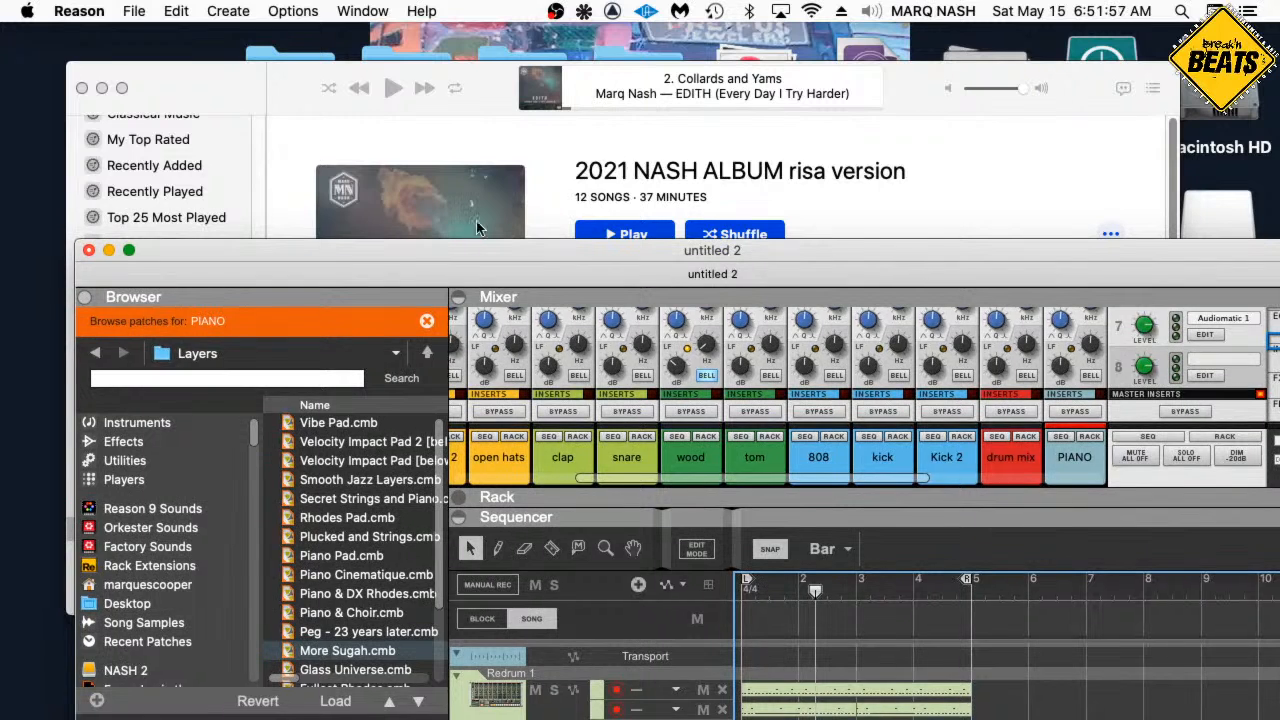
click(106, 251)
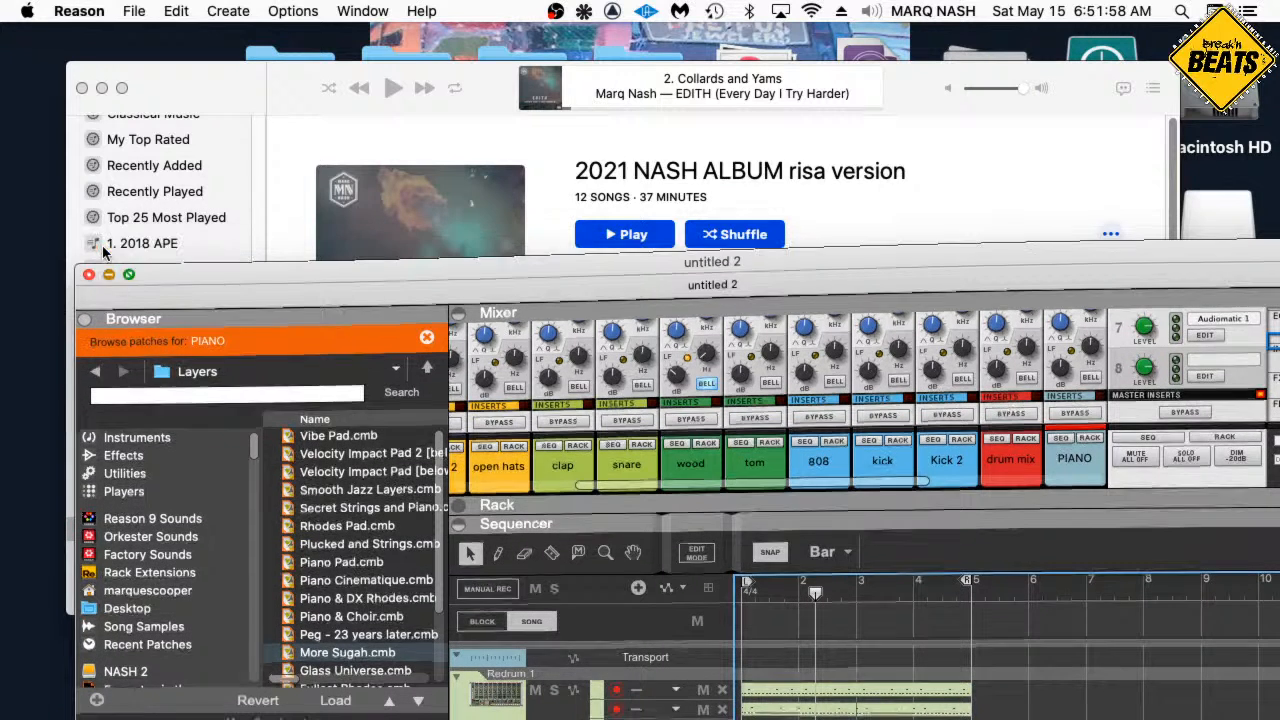
click(362, 135)
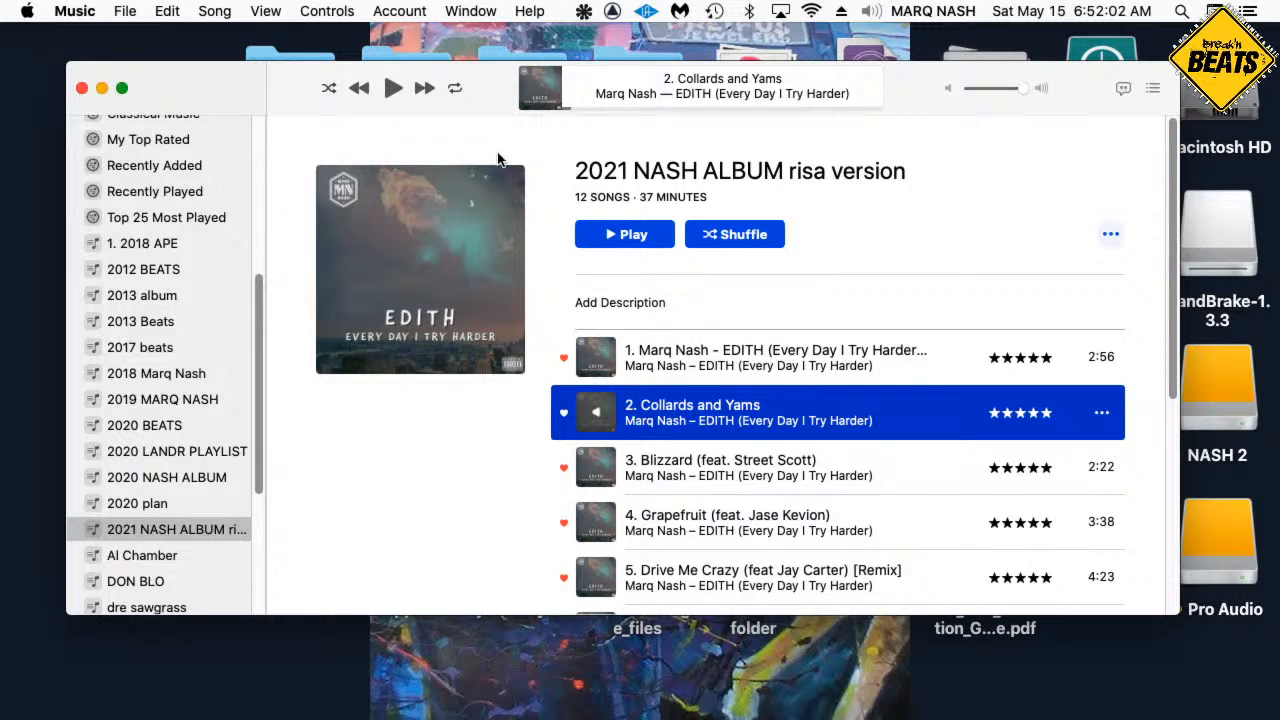
- Play Collards and Yams again for a longer listen and pause it
double_click(716, 429)
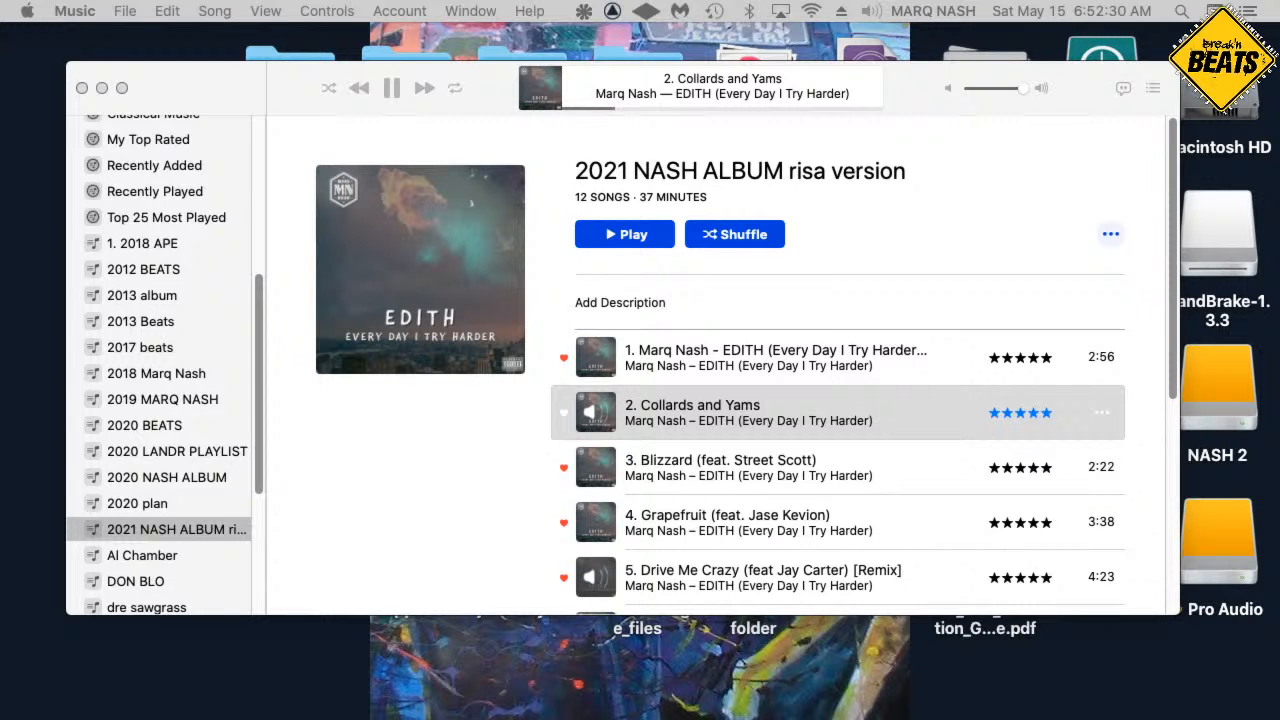
key(ctrl+Up)
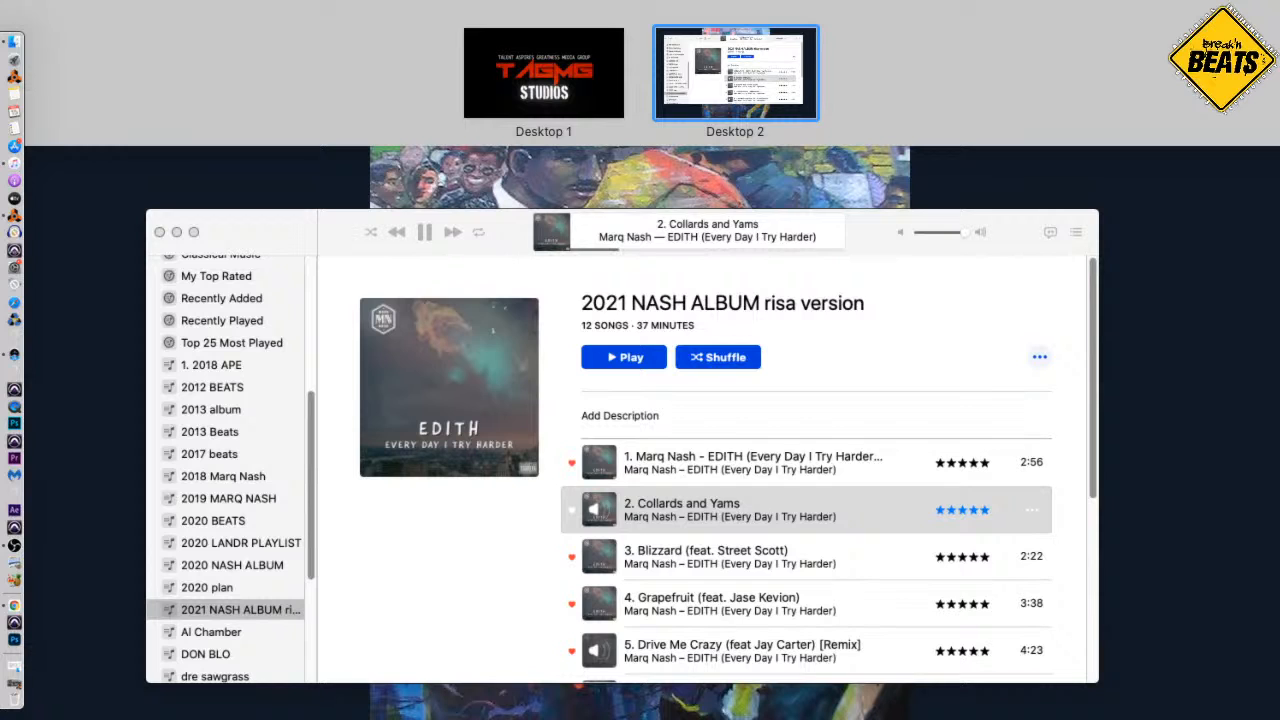
key(ctrl+Up)
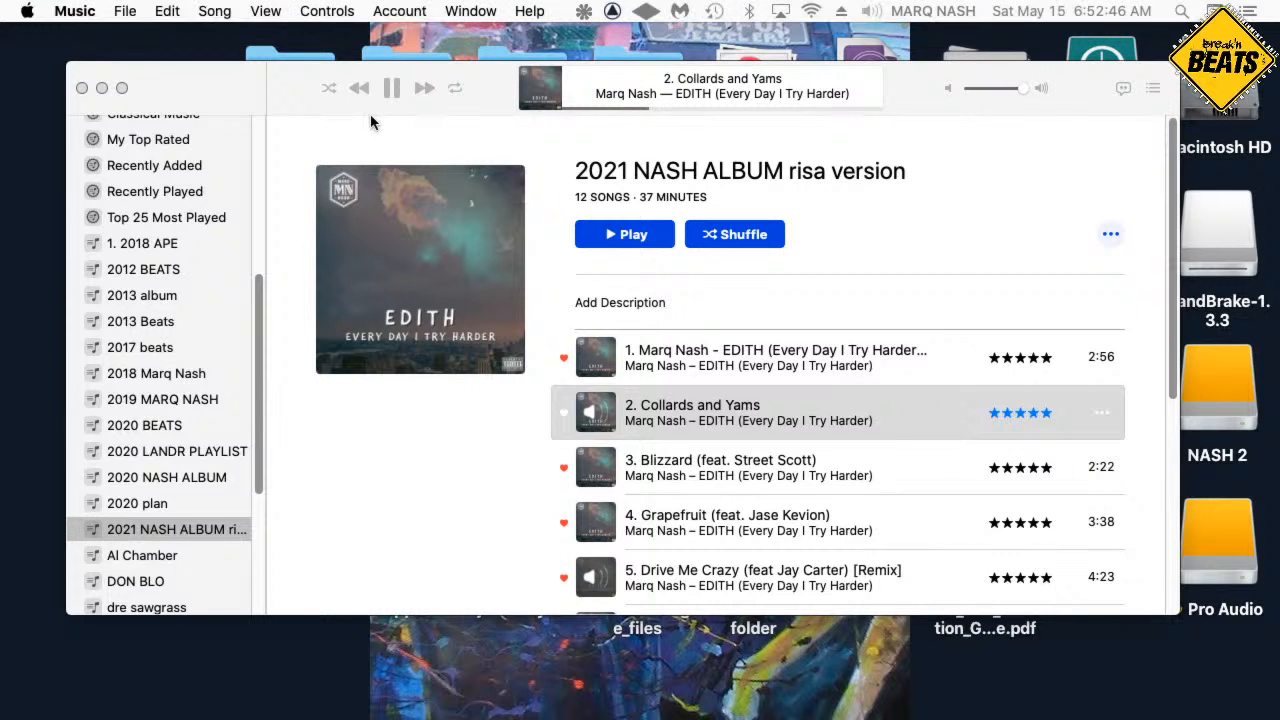
click(383, 89)
click(383, 89)
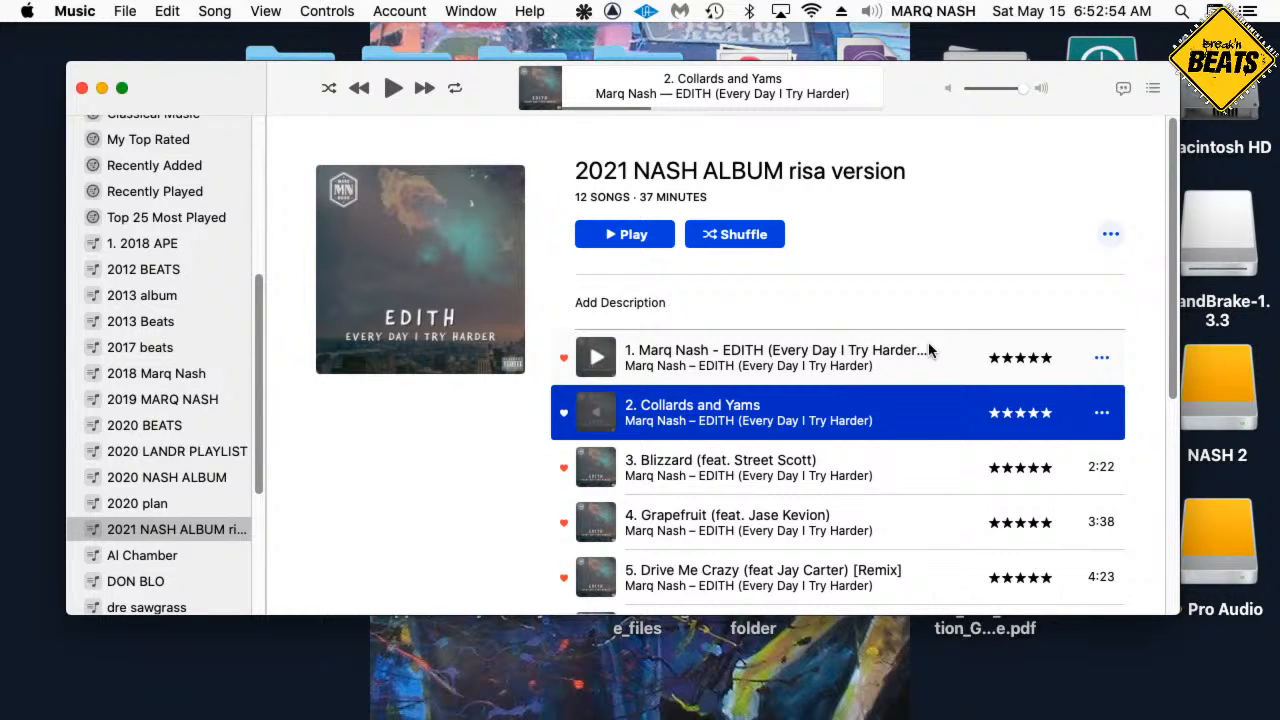
key(ctrl+Up)
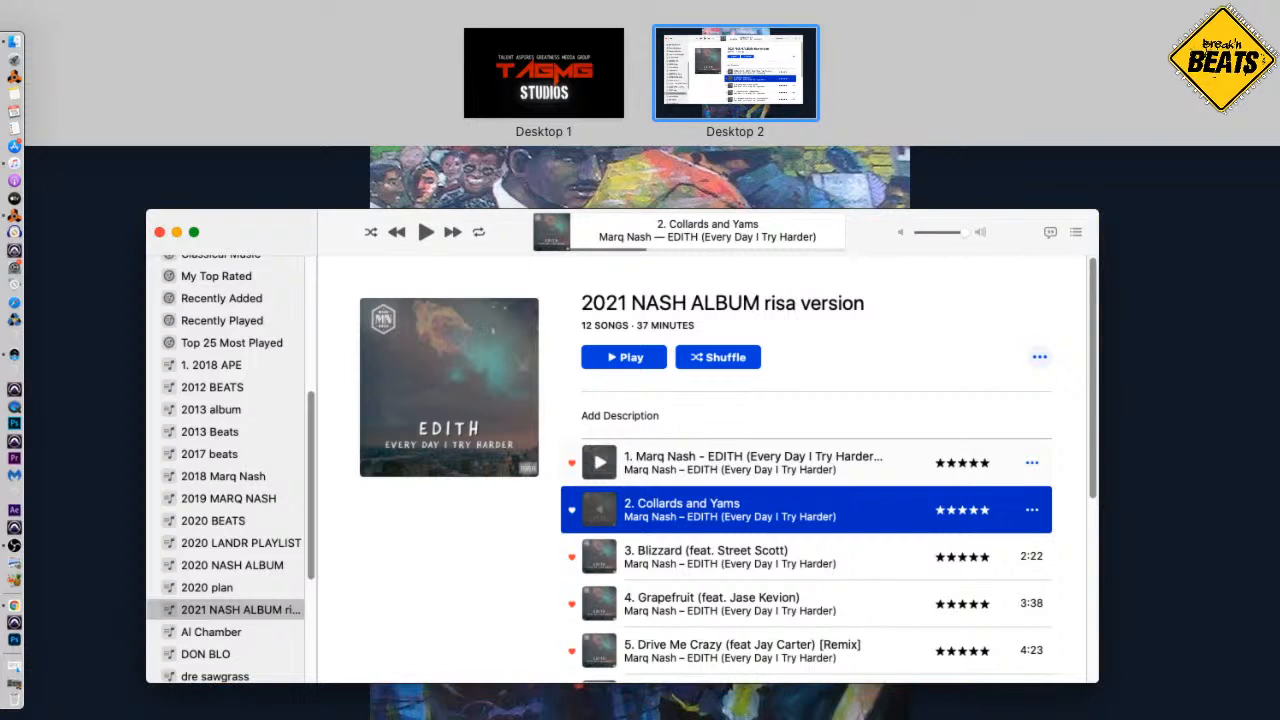
key(ctrl+Up)
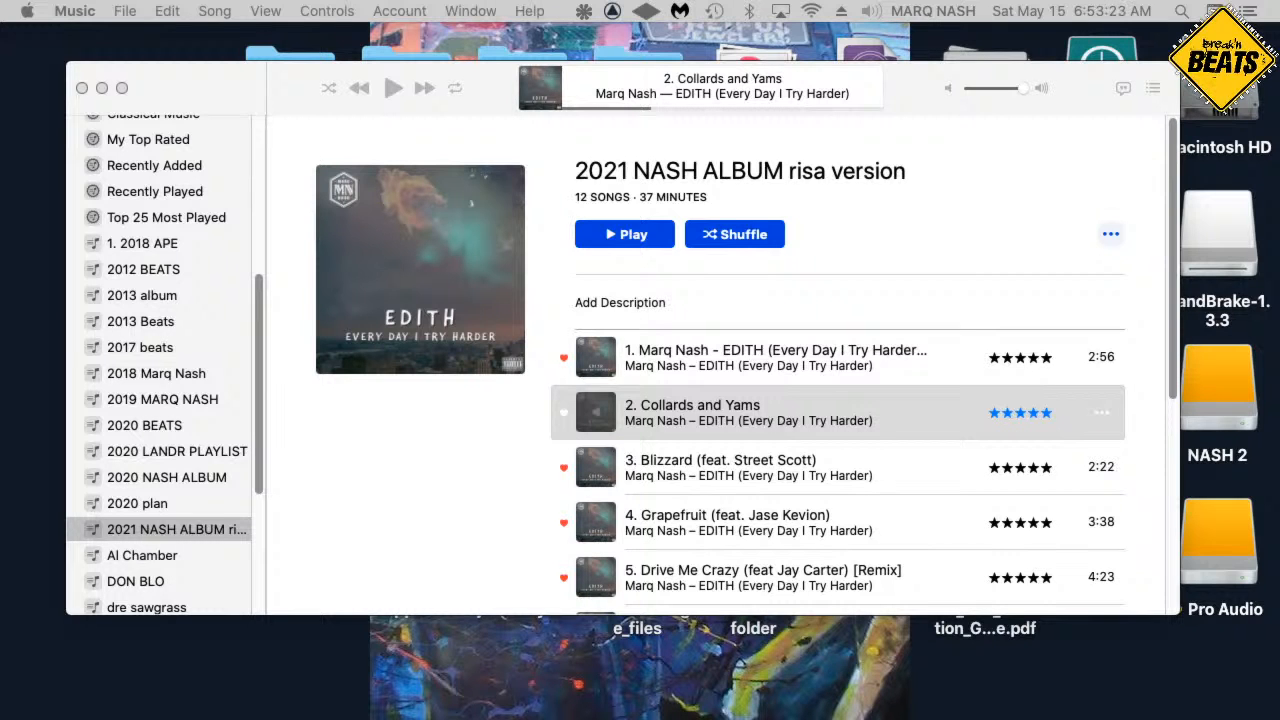
key(ctrl+Up)
key(ctrl+Up)
- Play track 3, Blizzard, and move on to track 4, Grapefruit
click(464, 482)
click(737, 470)
double_click(735, 470)
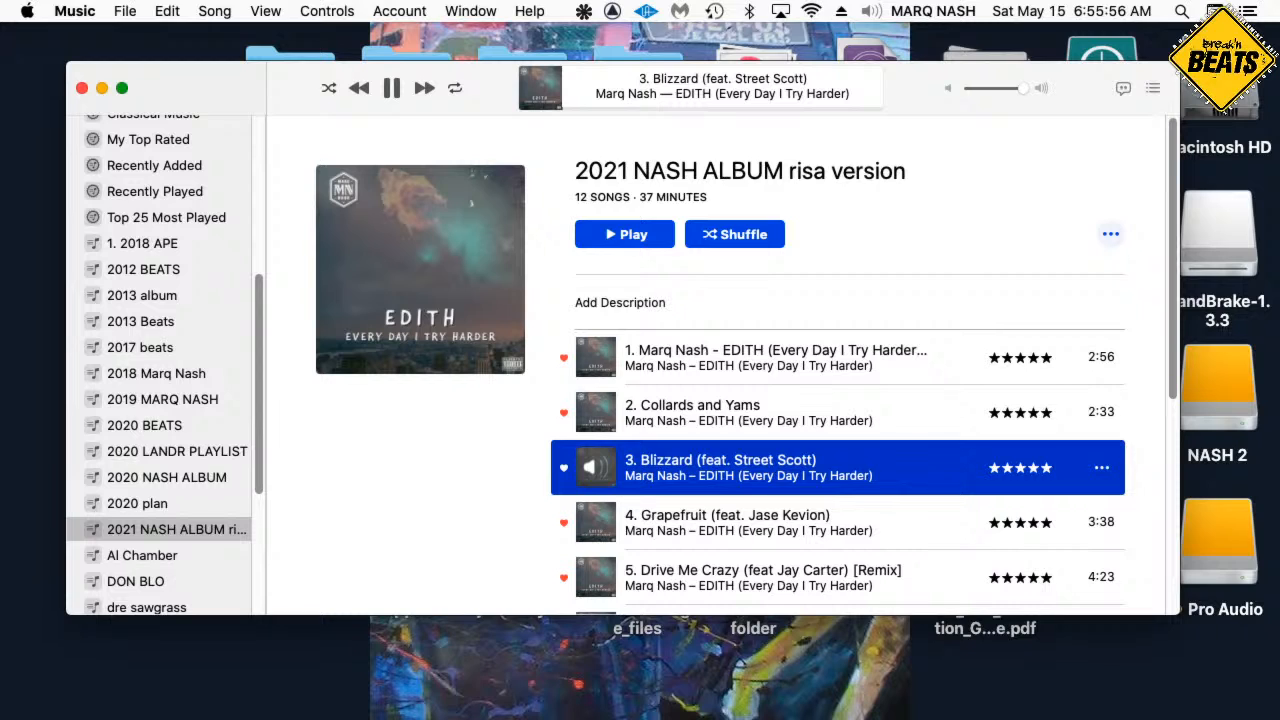
double_click(728, 522)
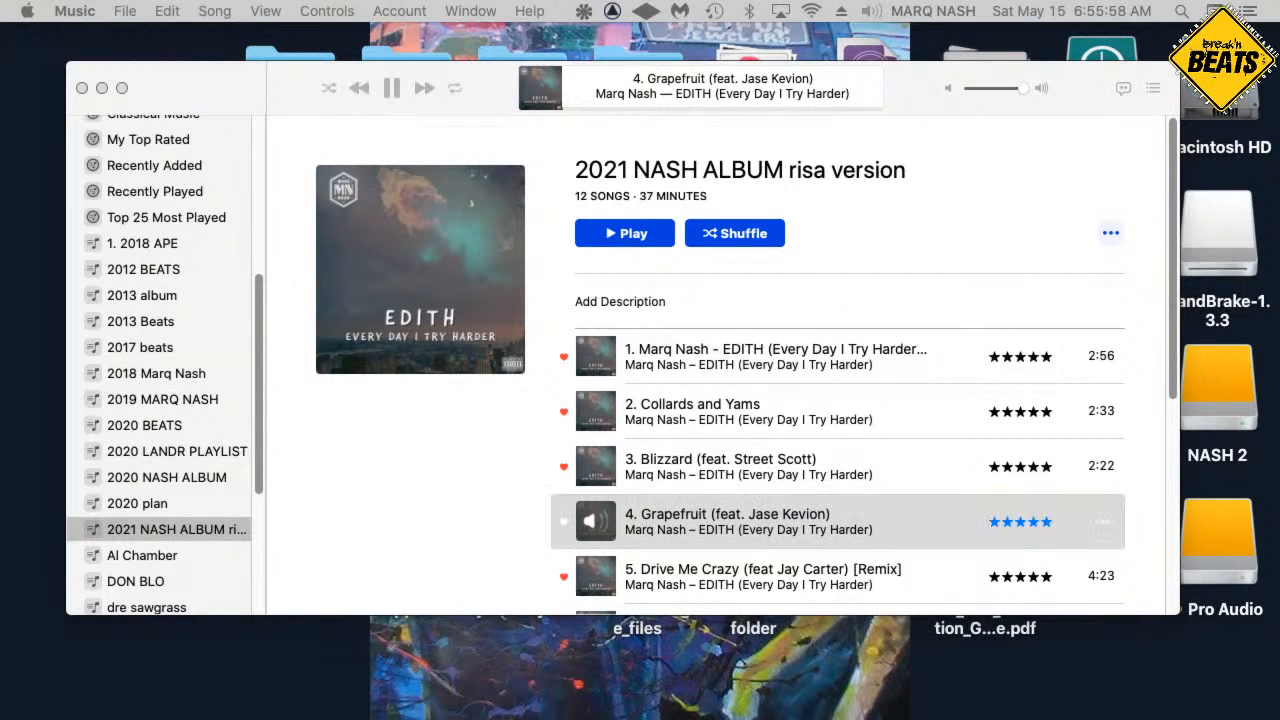